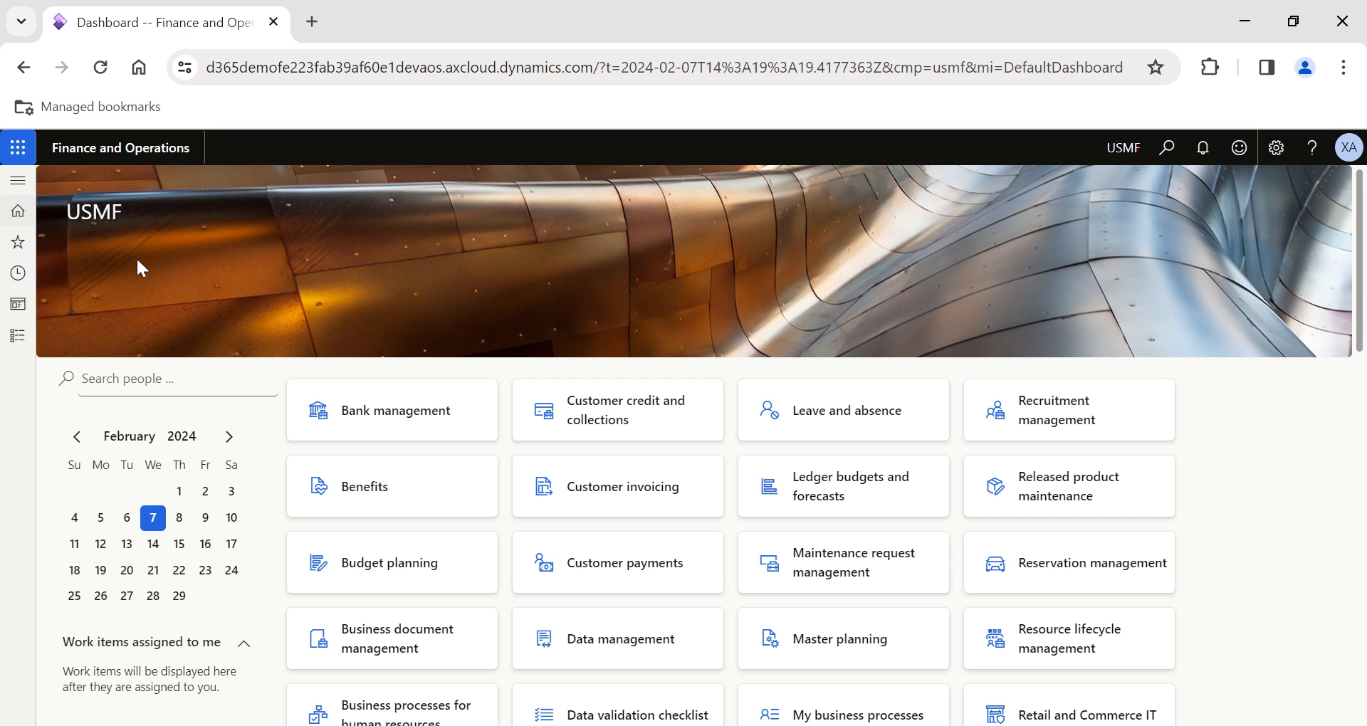
# Open the item counting journals of Inventory management and widen the list's Description column
pyautogui.click(17, 336)
pyautogui.scroll(-5, 68, 555)
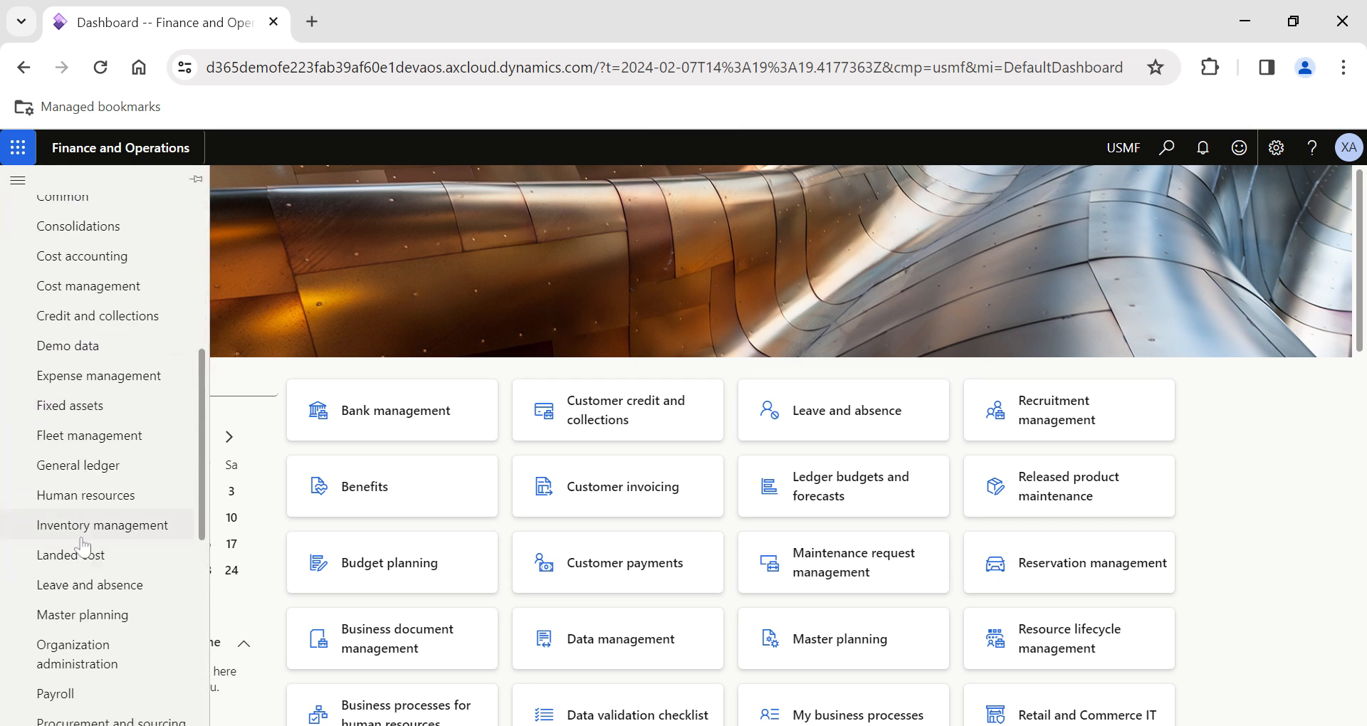
pyautogui.click(90, 530)
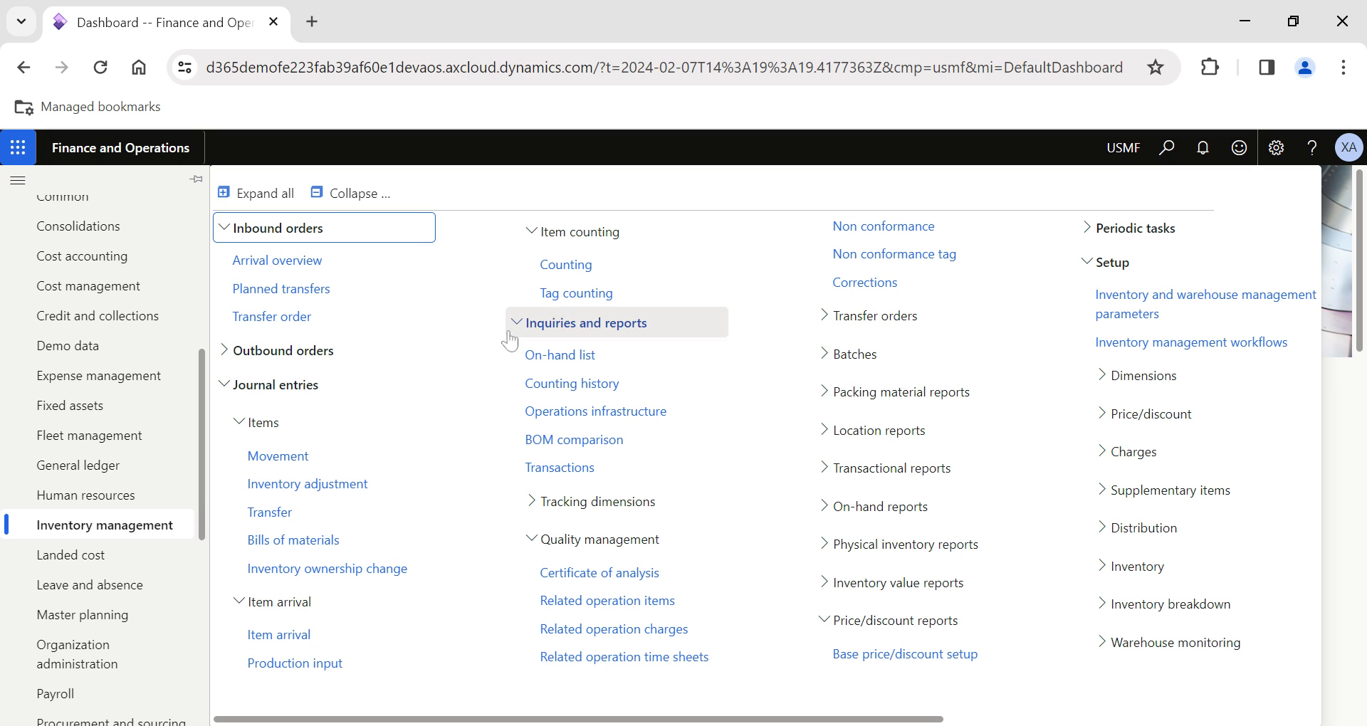
pyautogui.click(556, 274)
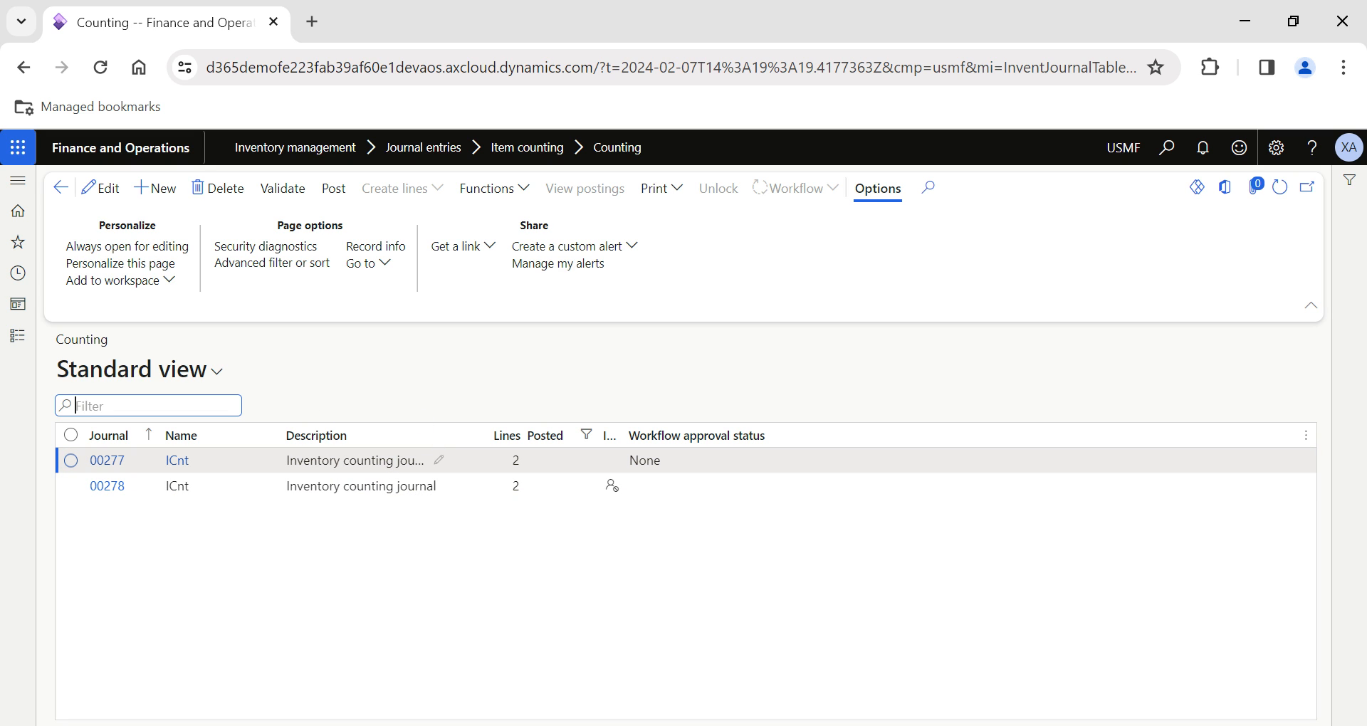
pyautogui.moveTo(447, 435); pyautogui.dragTo(481, 456)
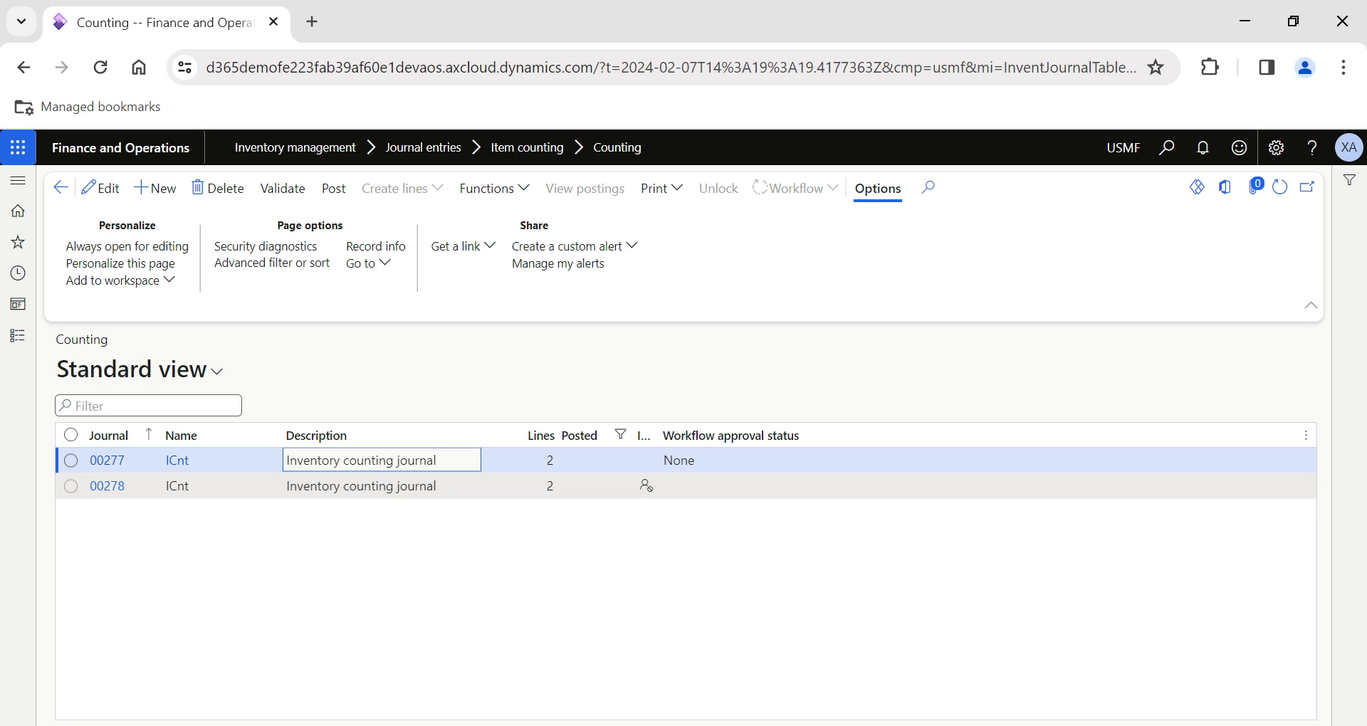
# Open the inventory journal names page in the Inventory management setup
pyautogui.click(17, 336)
pyautogui.hscroll(5, 780, 553)
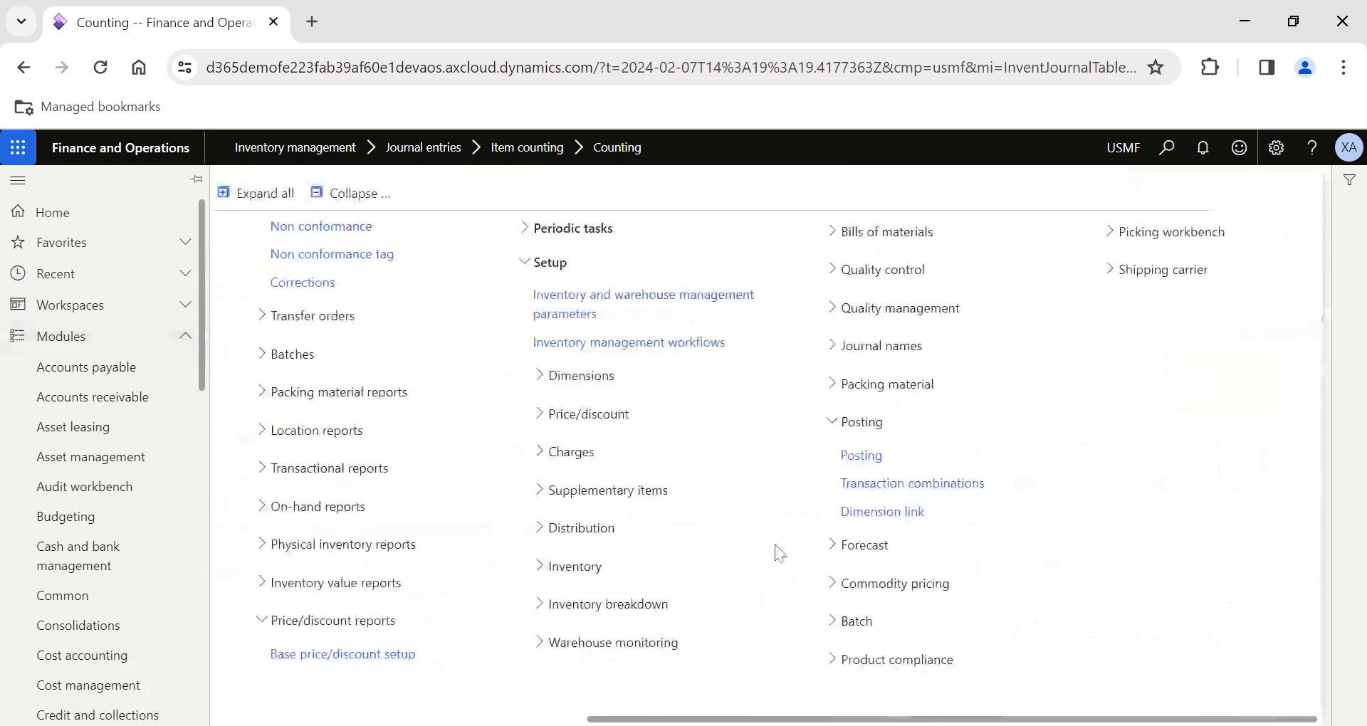
pyautogui.hscroll(-3, 503, 534)
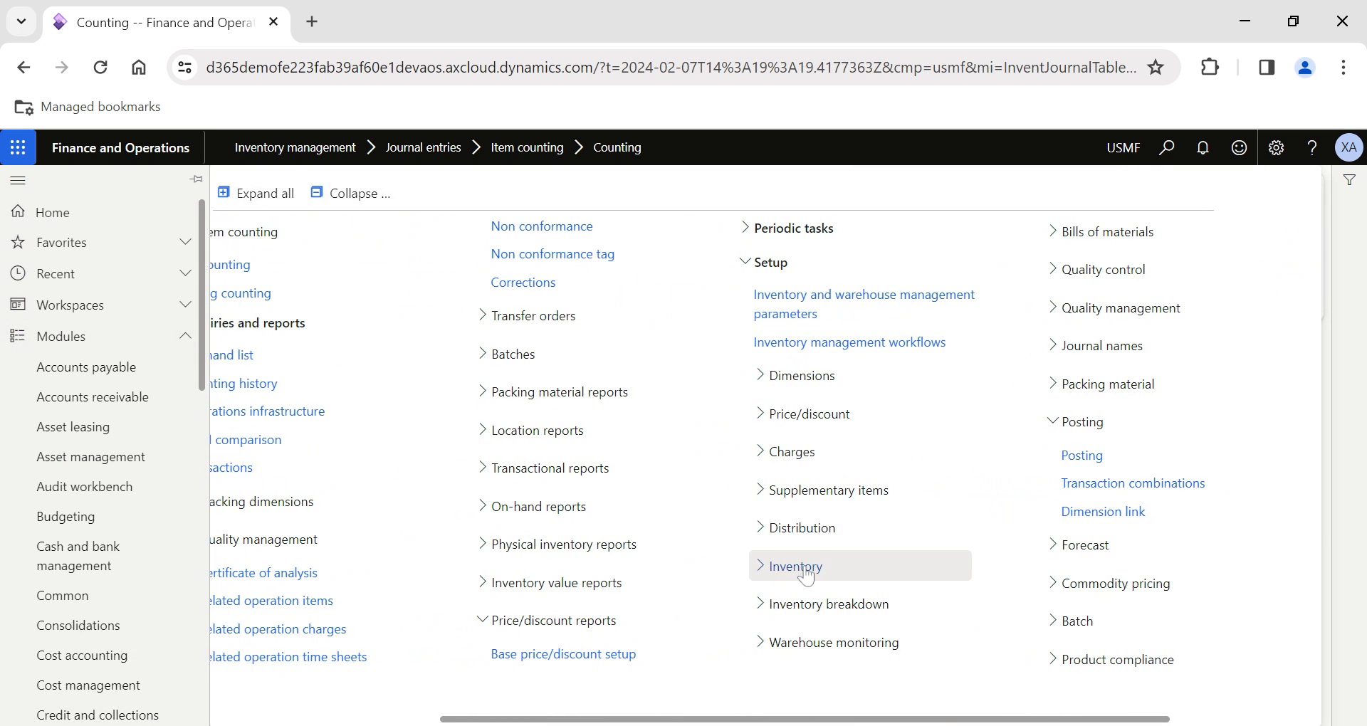
pyautogui.hscroll(-2, 541, 547)
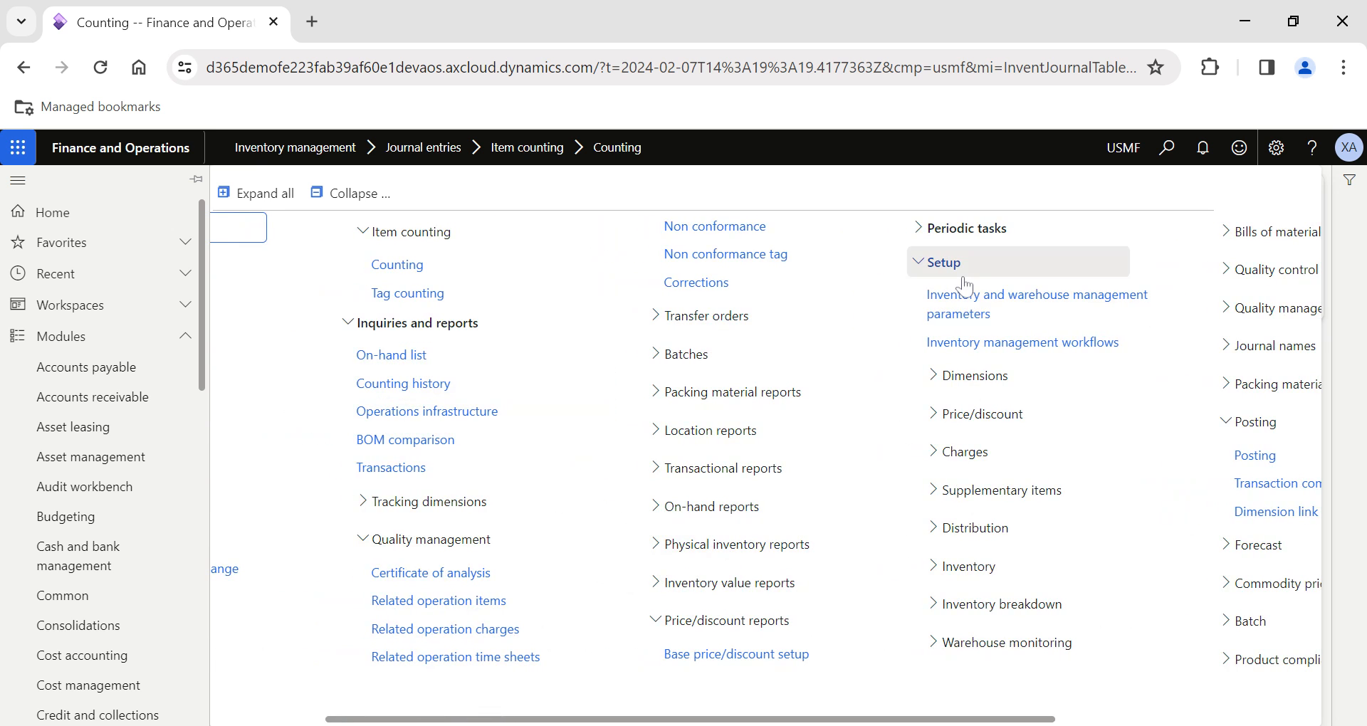
pyautogui.hscroll(2, 983, 473)
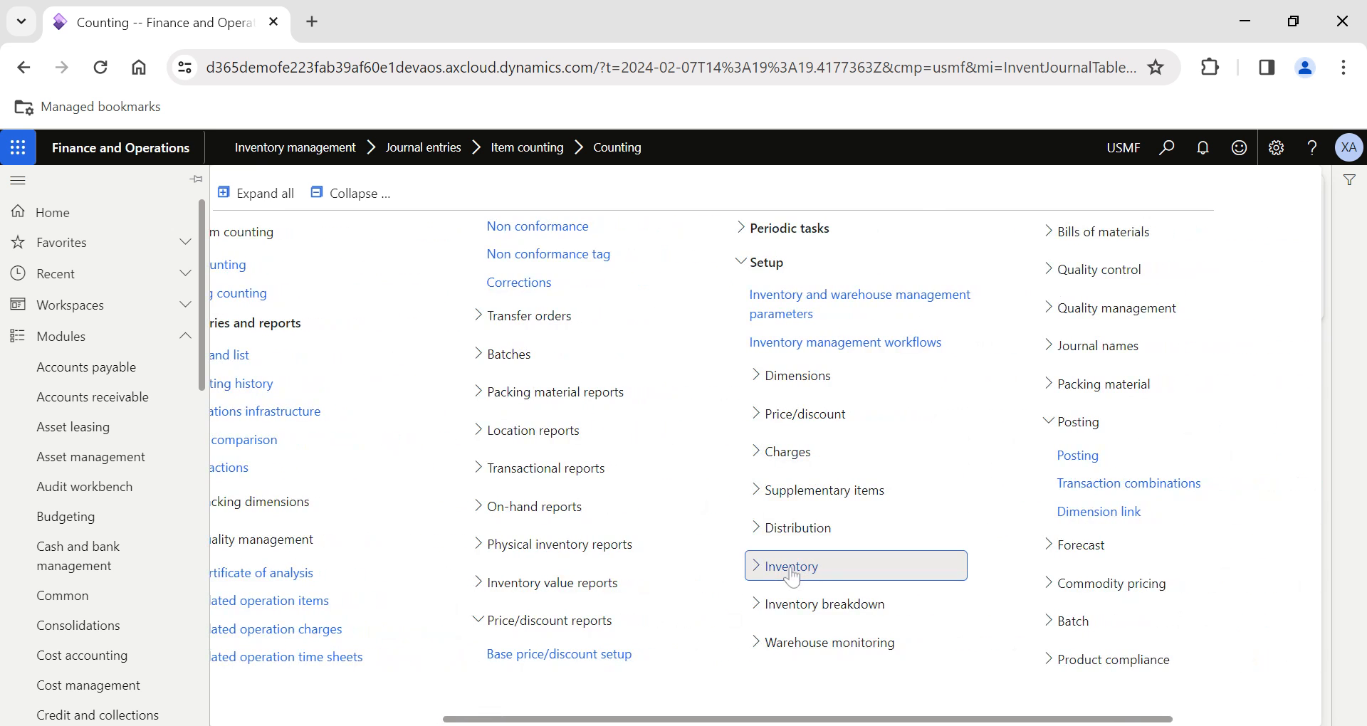
pyautogui.click(844, 566)
pyautogui.click(844, 567)
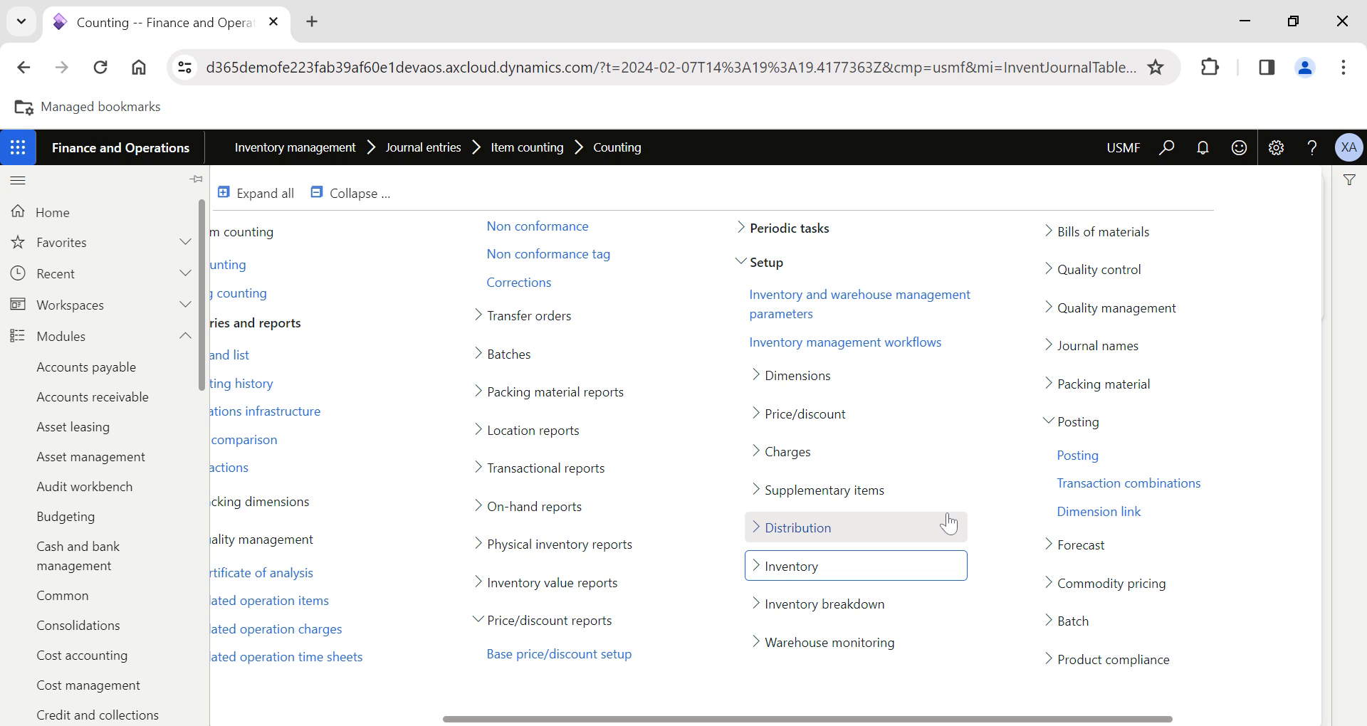
pyautogui.click(1086, 349)
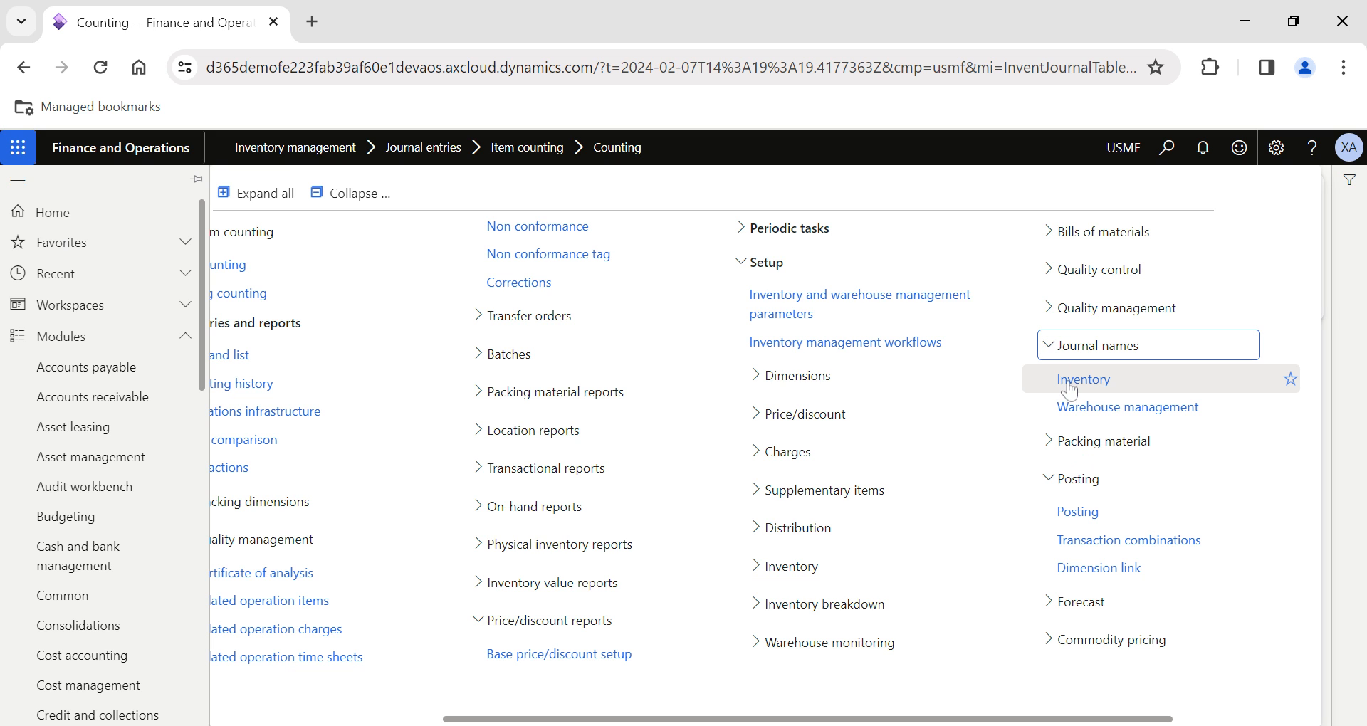
pyautogui.click(1074, 385)
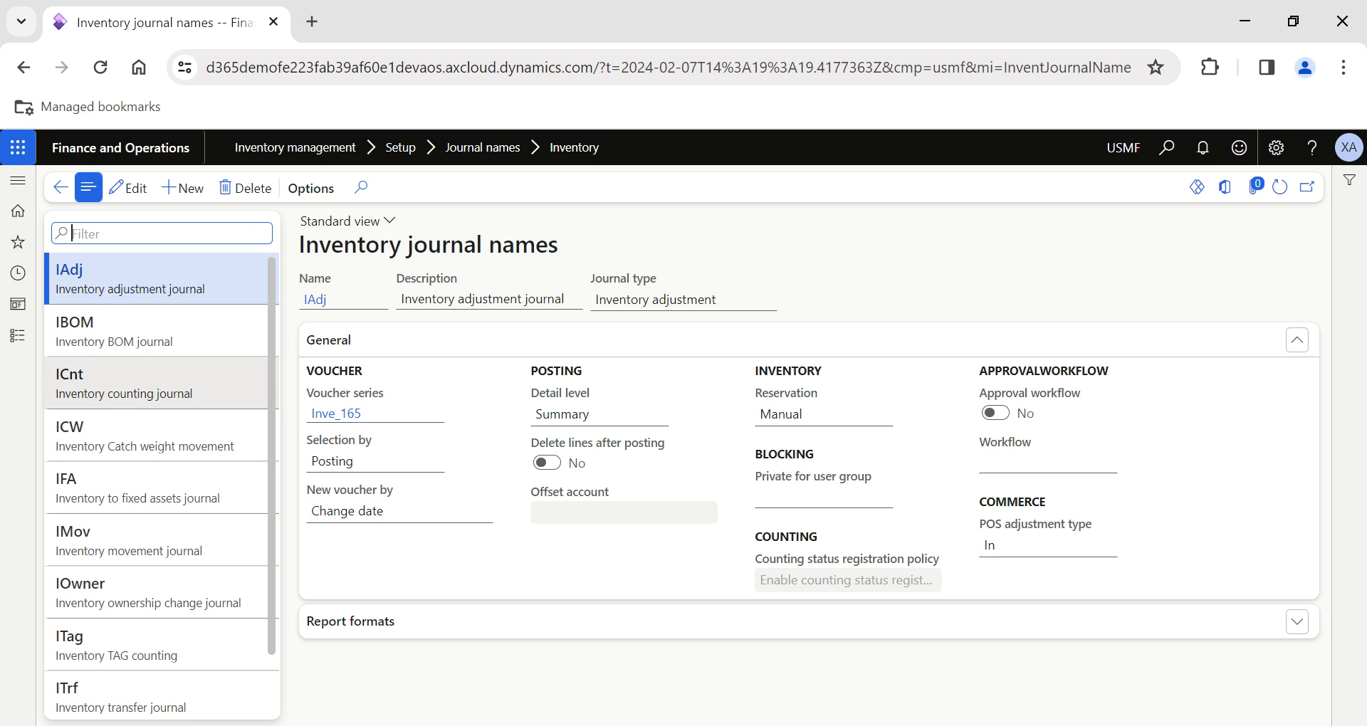
# Create and save an inventory journal name Icount with description Icount and journal type Counting
pyautogui.click(128, 384)
pyautogui.click(179, 190)
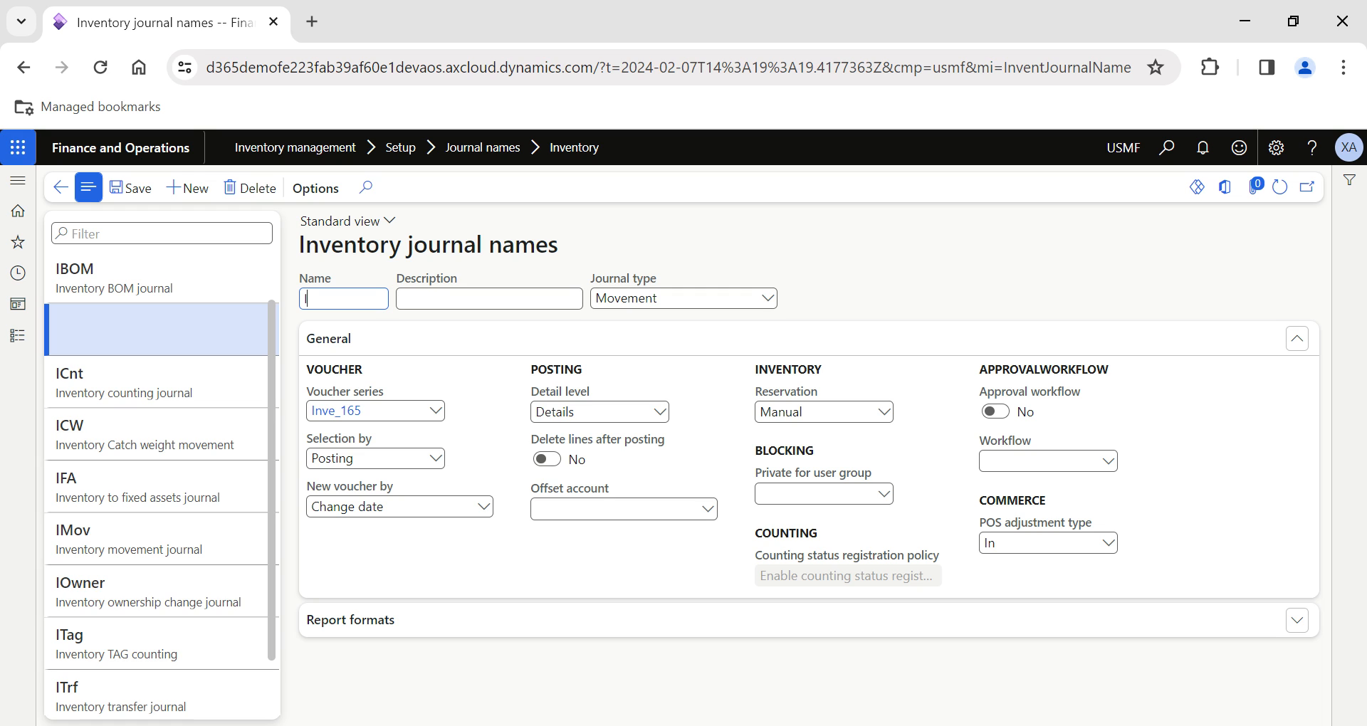
pyautogui.write('Icount')
pyautogui.press('Tab')
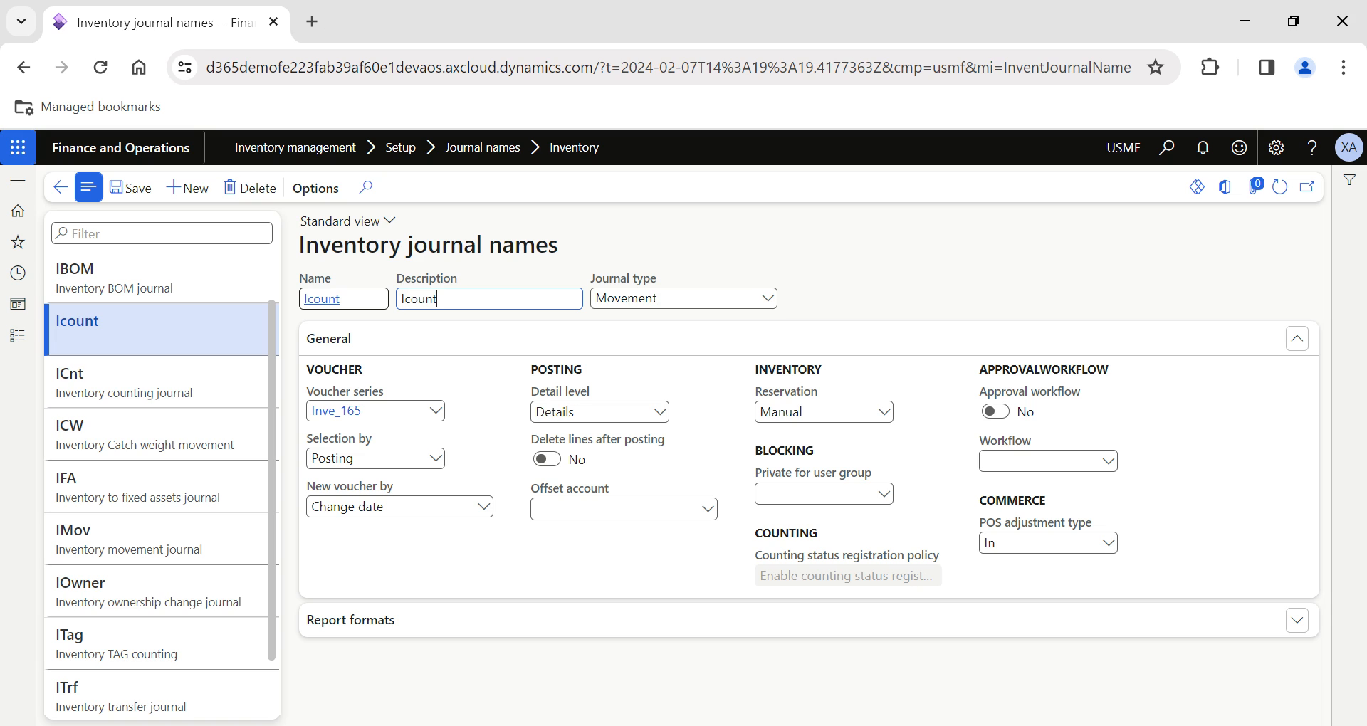
pyautogui.press('Tab')
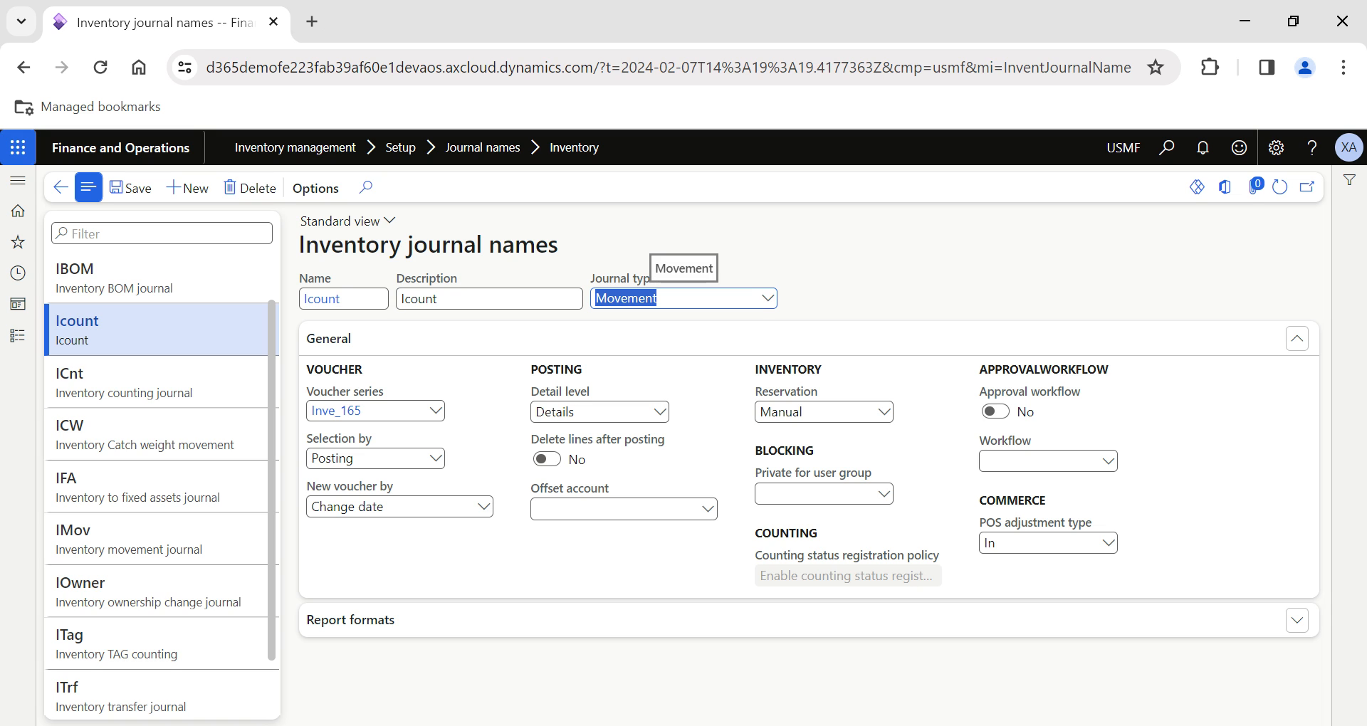
pyautogui.click(766, 299)
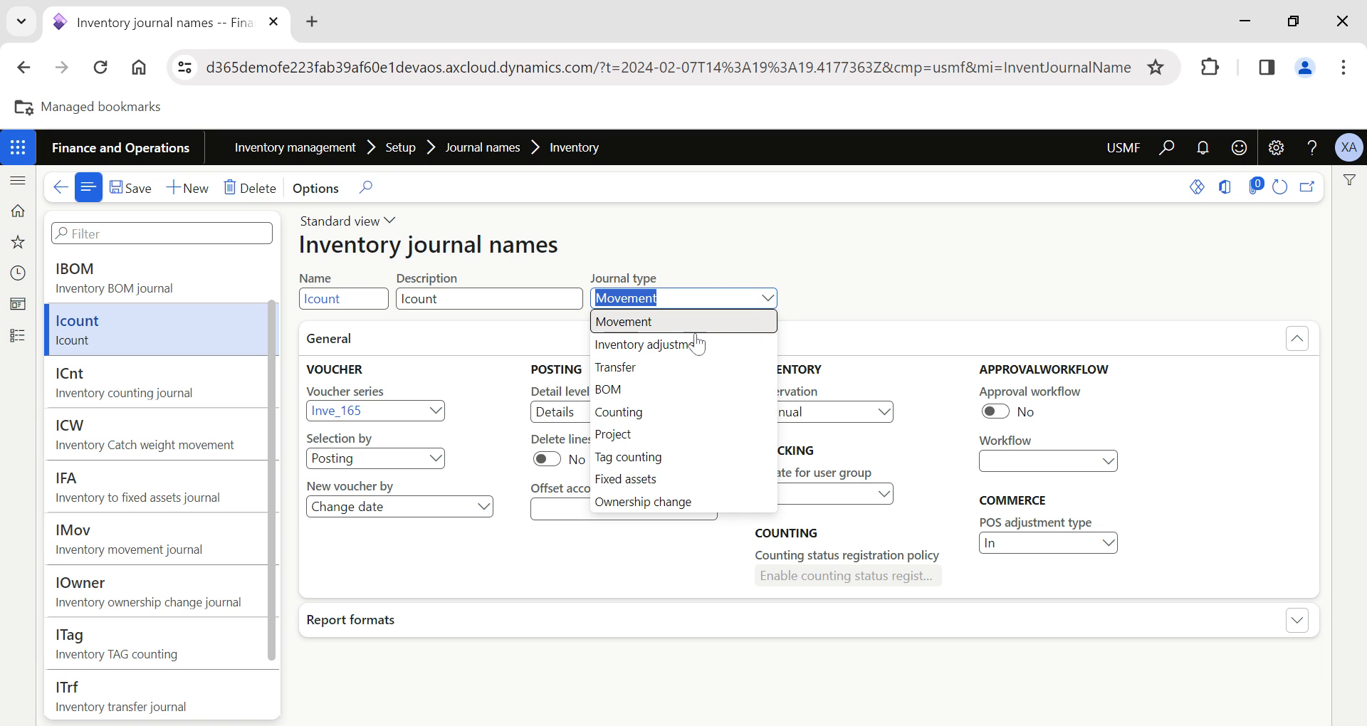
pyautogui.click(626, 414)
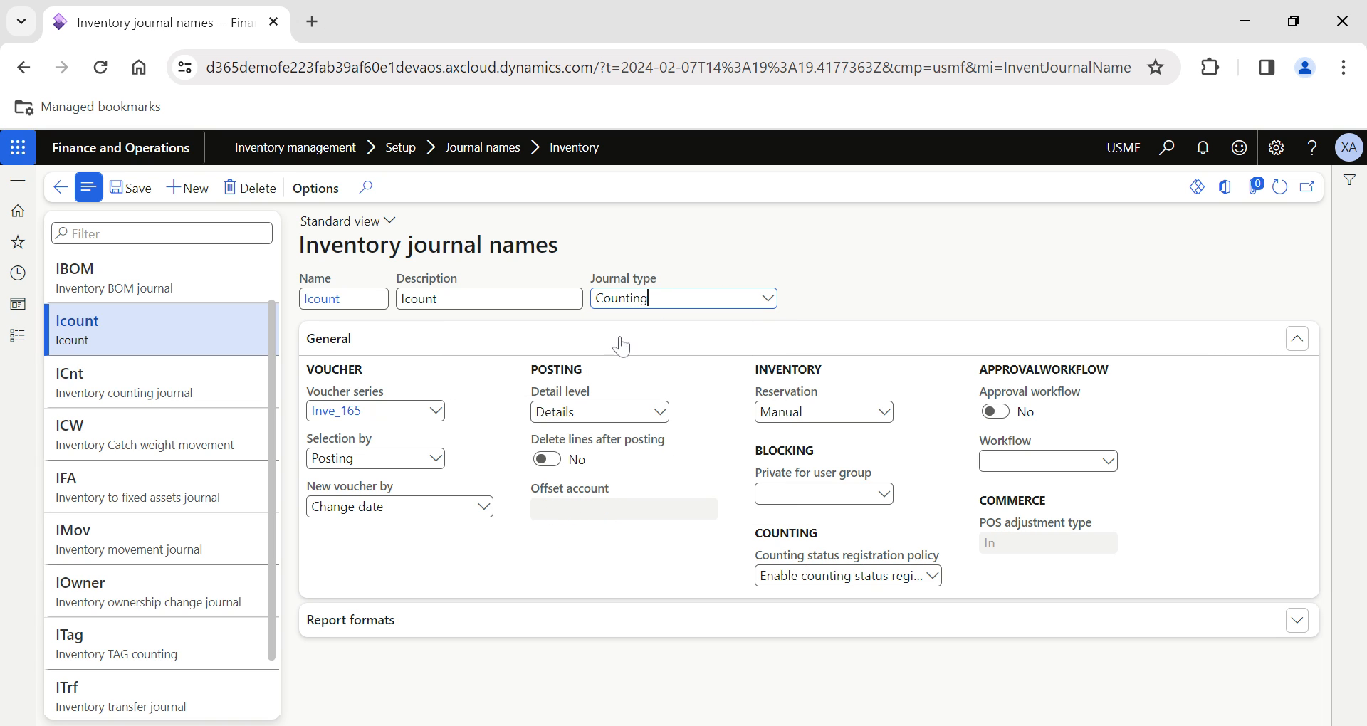
pyautogui.click(132, 191)
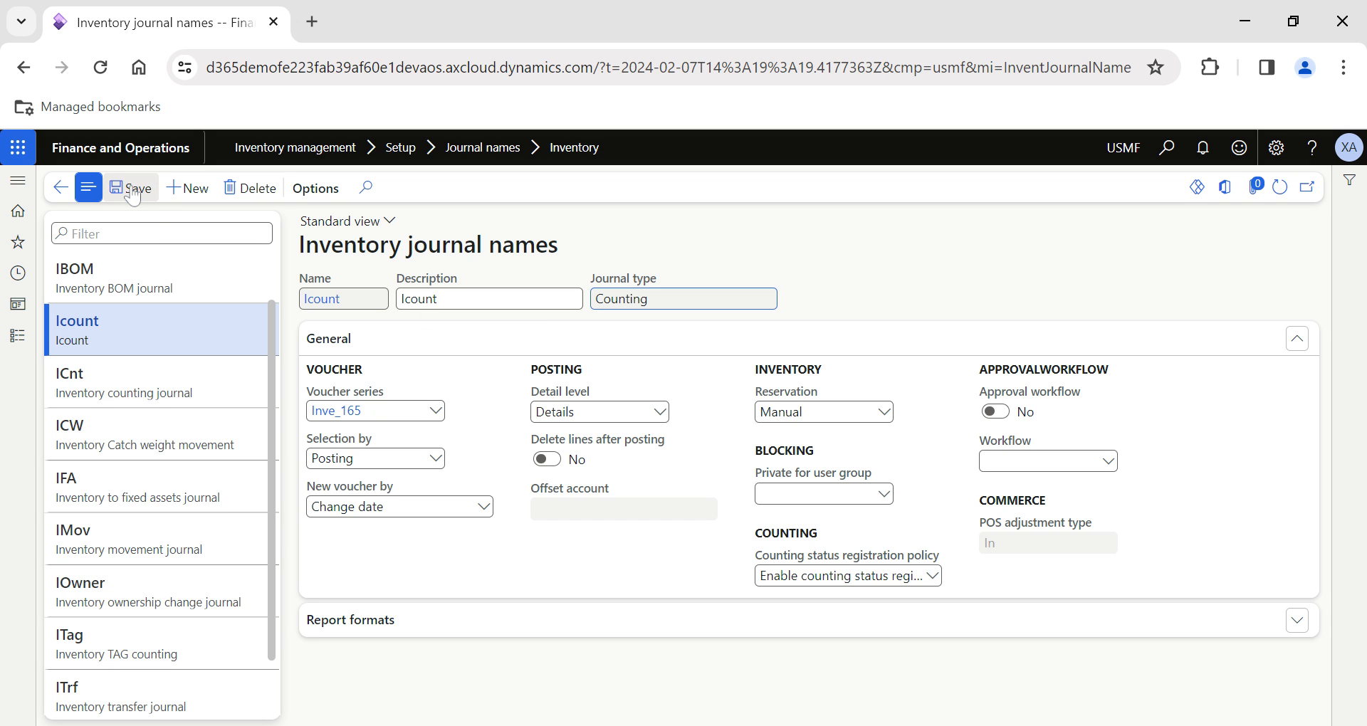
# Review the default journal names in the Inventory and warehouse management parameters, including the choices available for Counting
pyautogui.click(19, 336)
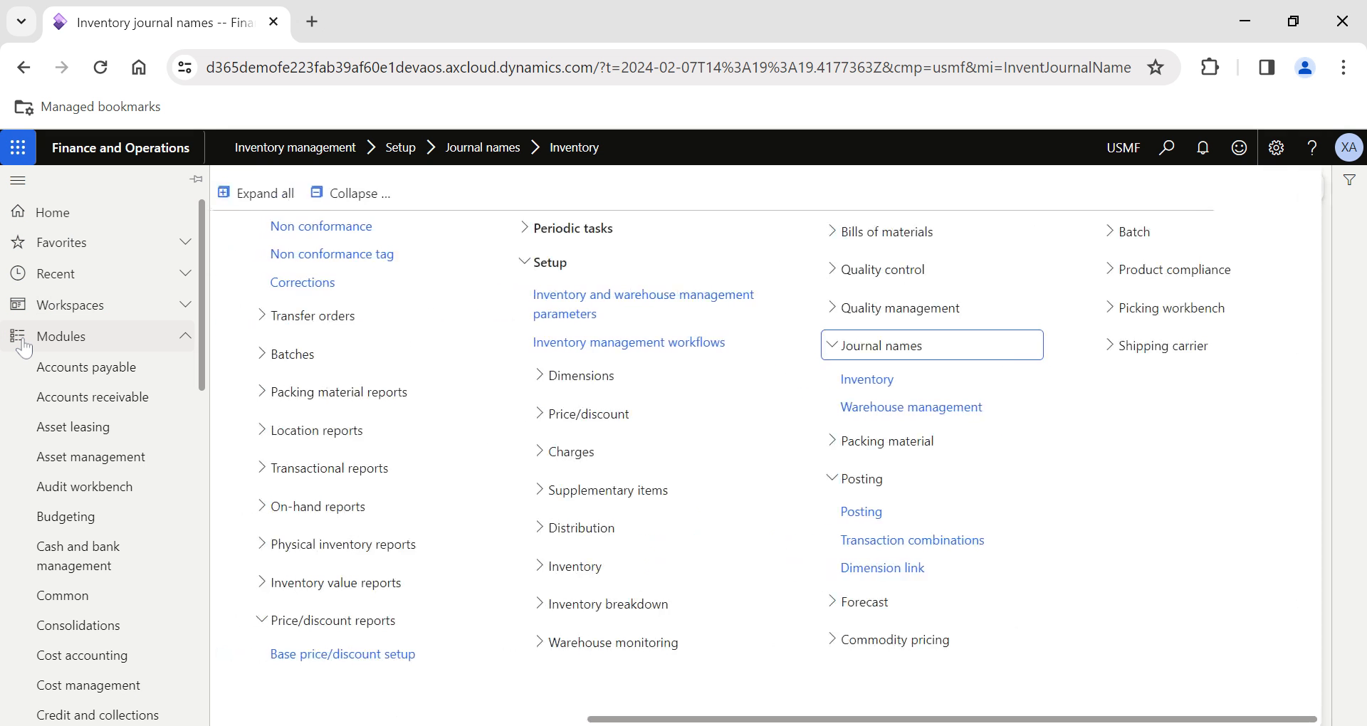
pyautogui.hscroll(-2, 654, 472)
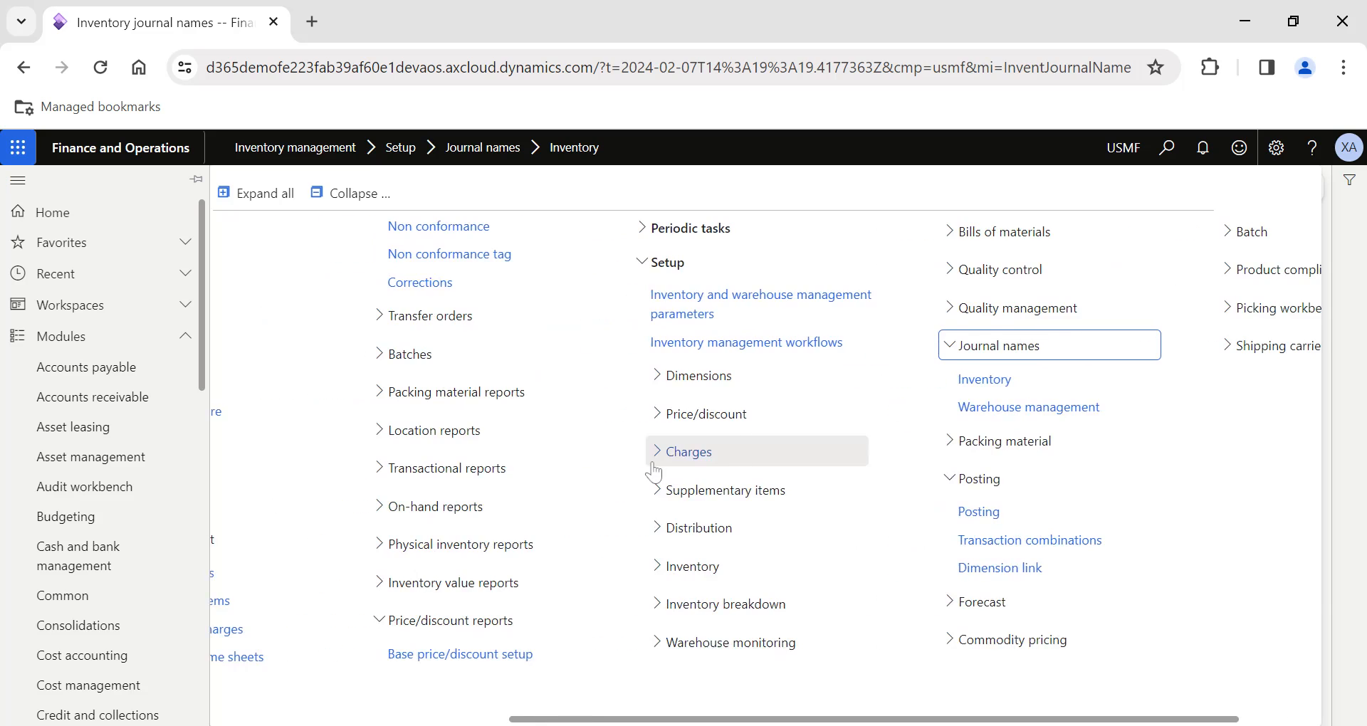
pyautogui.hscroll(-5, 652, 470)
pyautogui.hscroll(5, 650, 469)
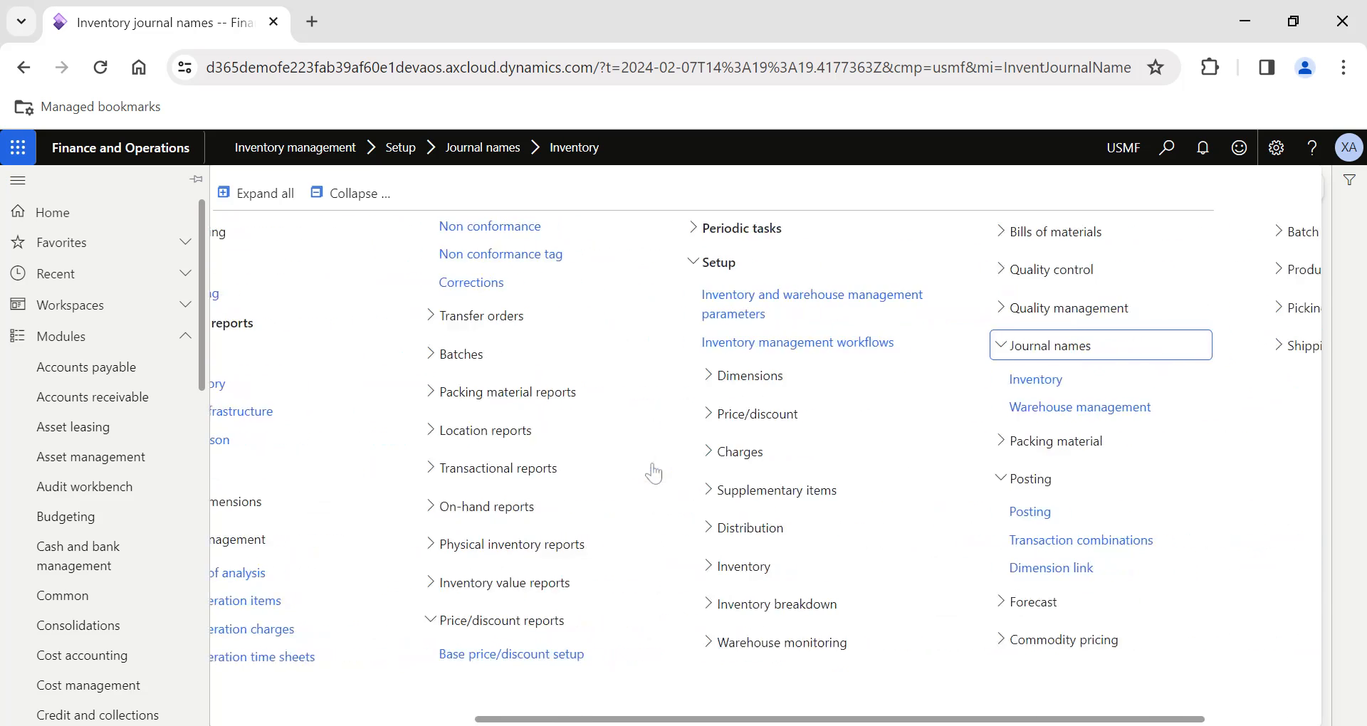
pyautogui.click(715, 315)
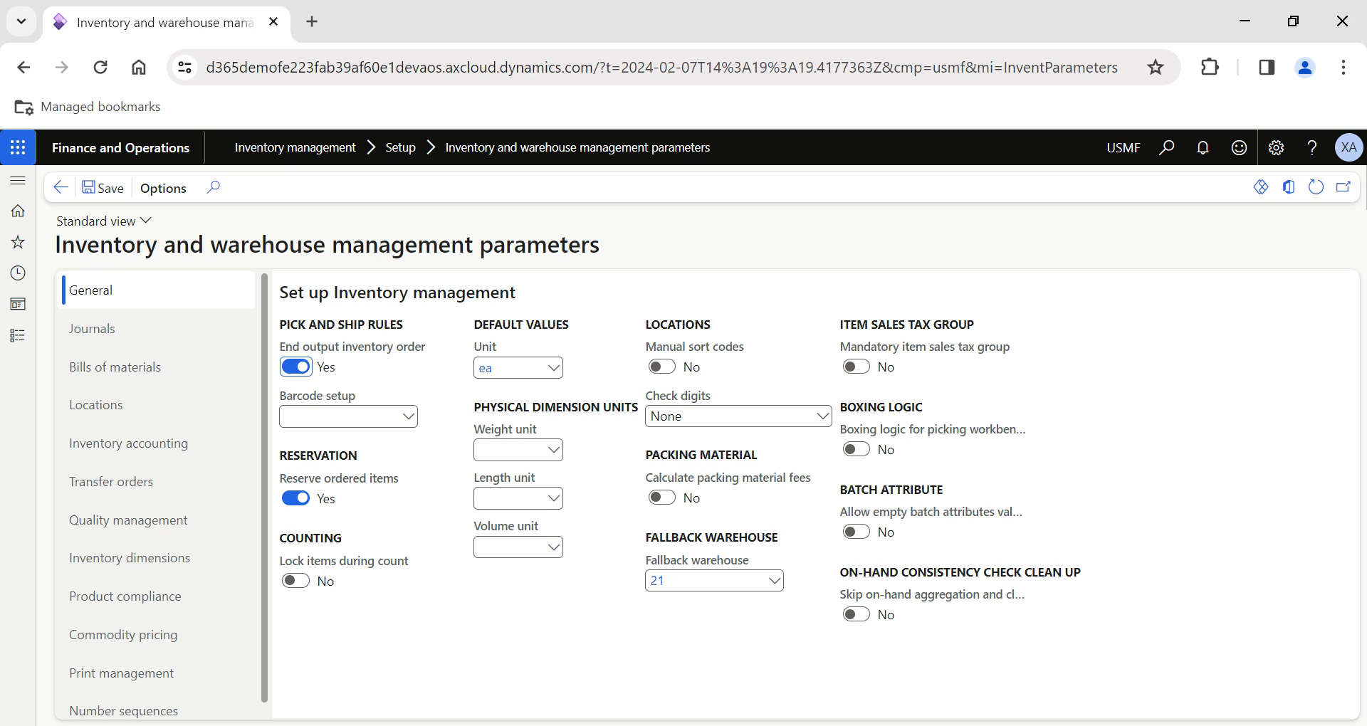
pyautogui.click(130, 341)
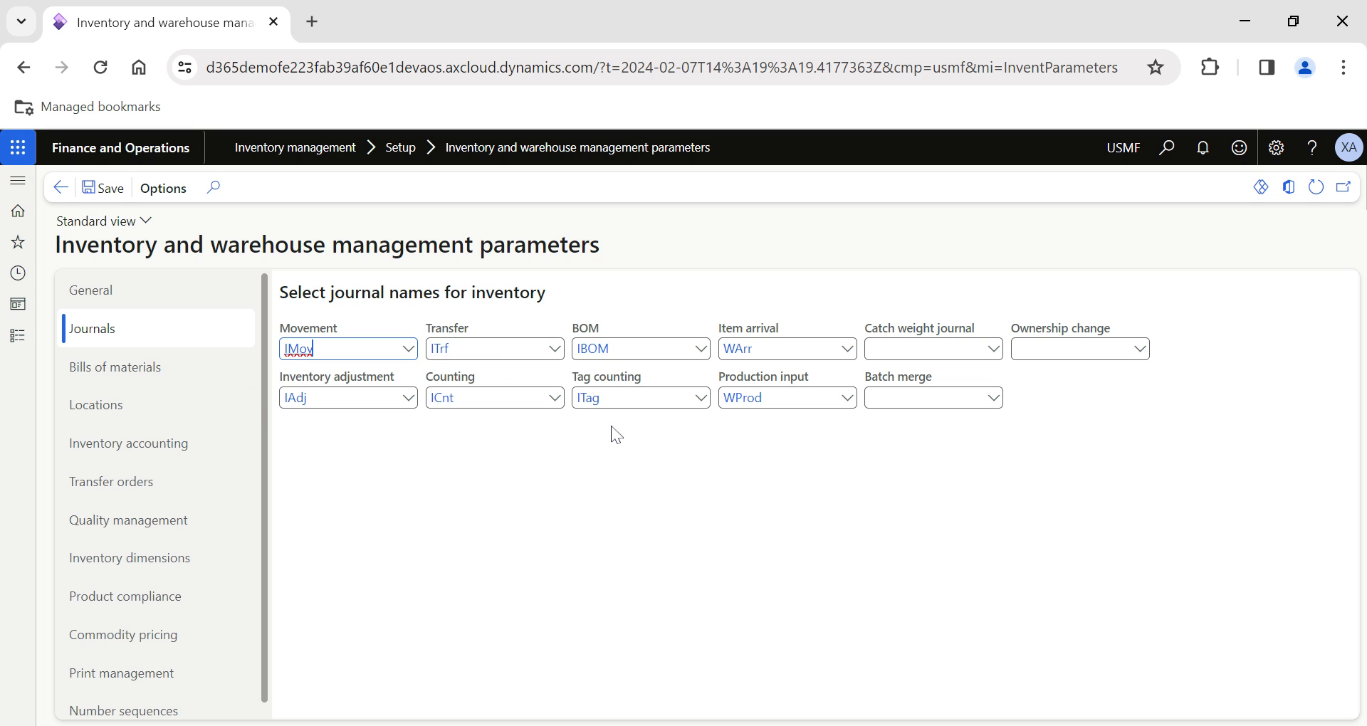
pyautogui.click(556, 400)
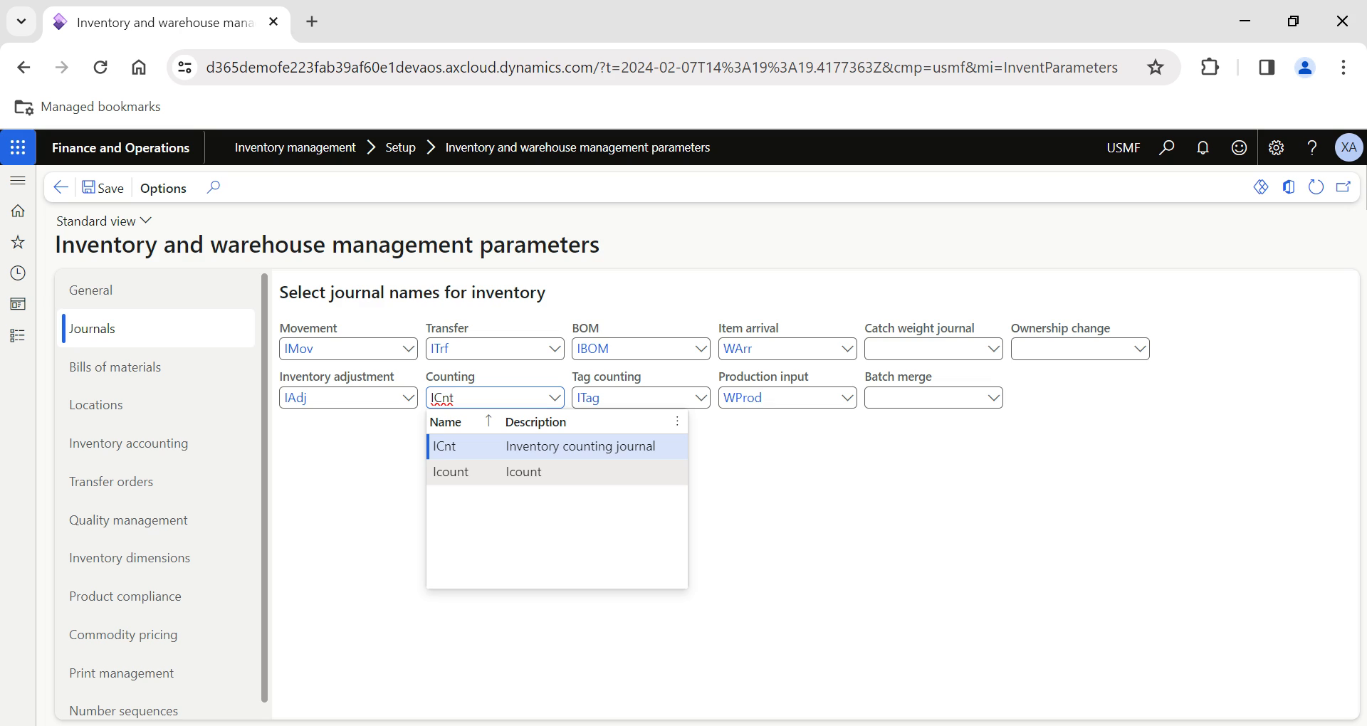
pyautogui.click(399, 499)
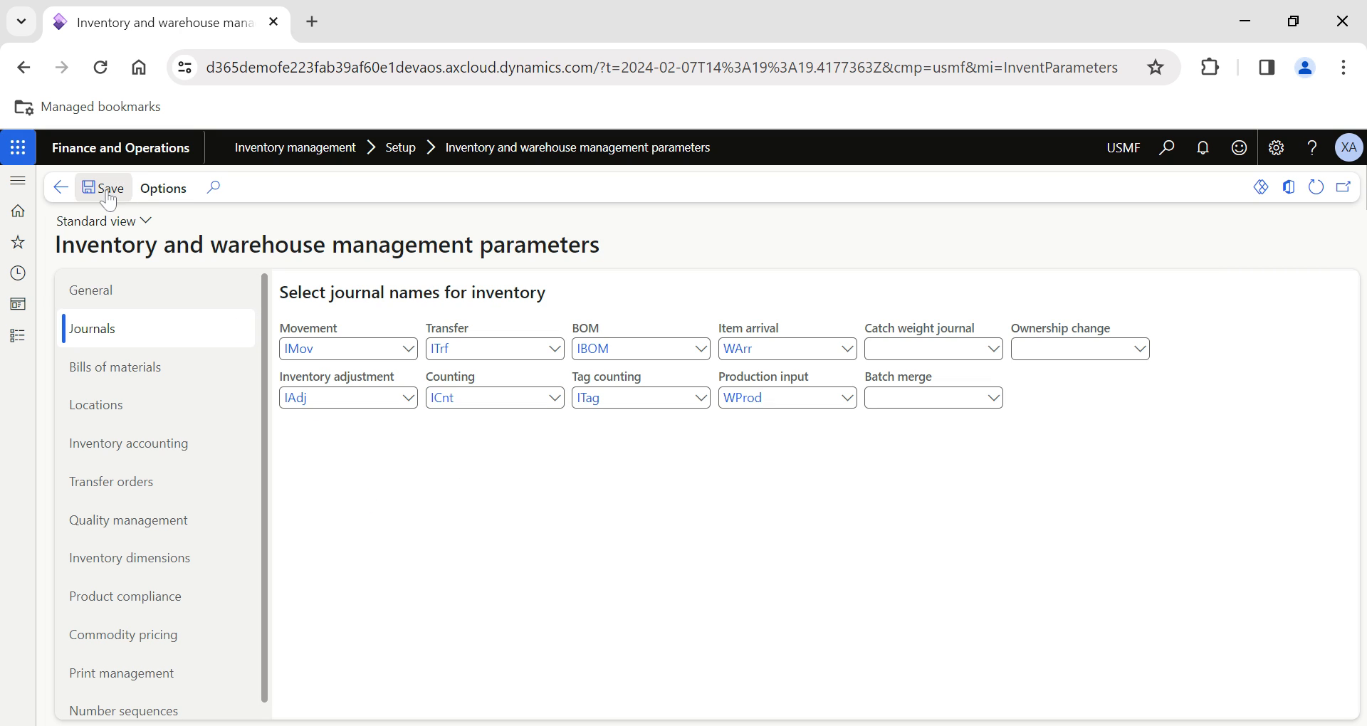
# Return to the Counting journal list under the item counting journal entries
pyautogui.click(16, 338)
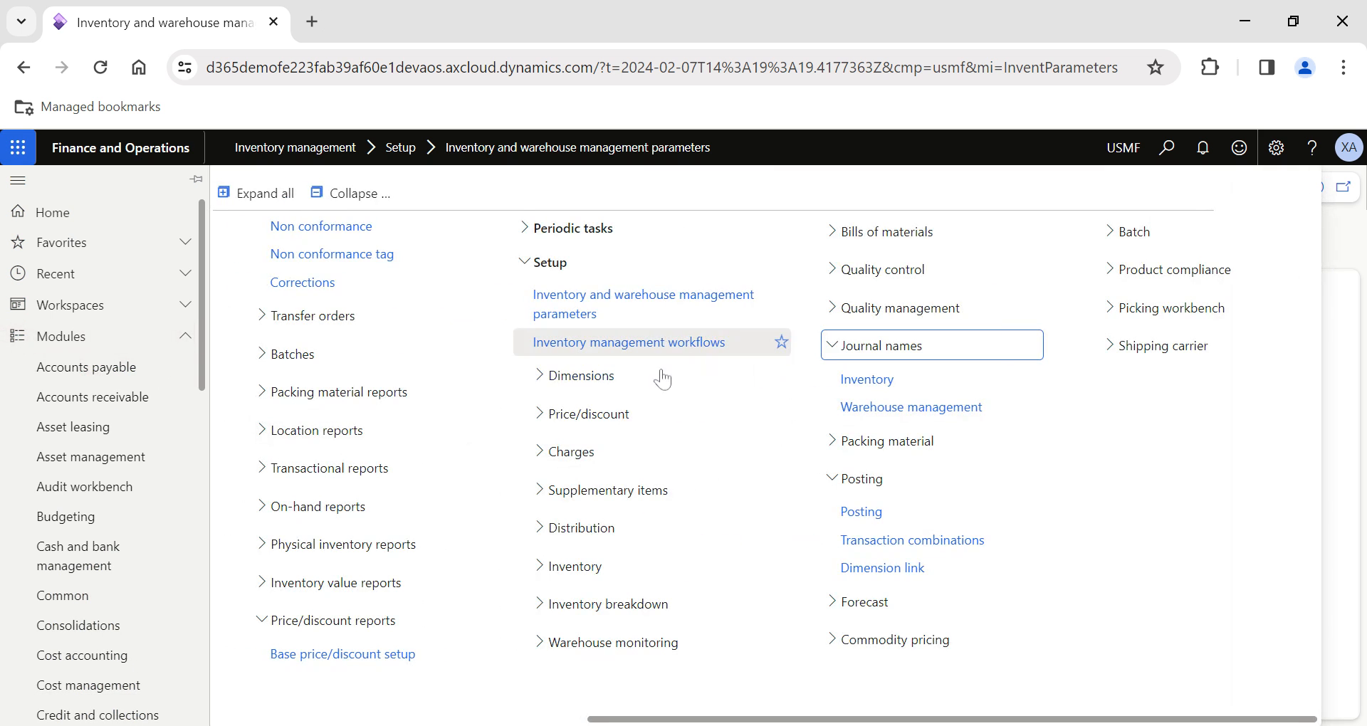
pyautogui.hscroll(-6, 601, 414)
pyautogui.hscroll(-2, 602, 414)
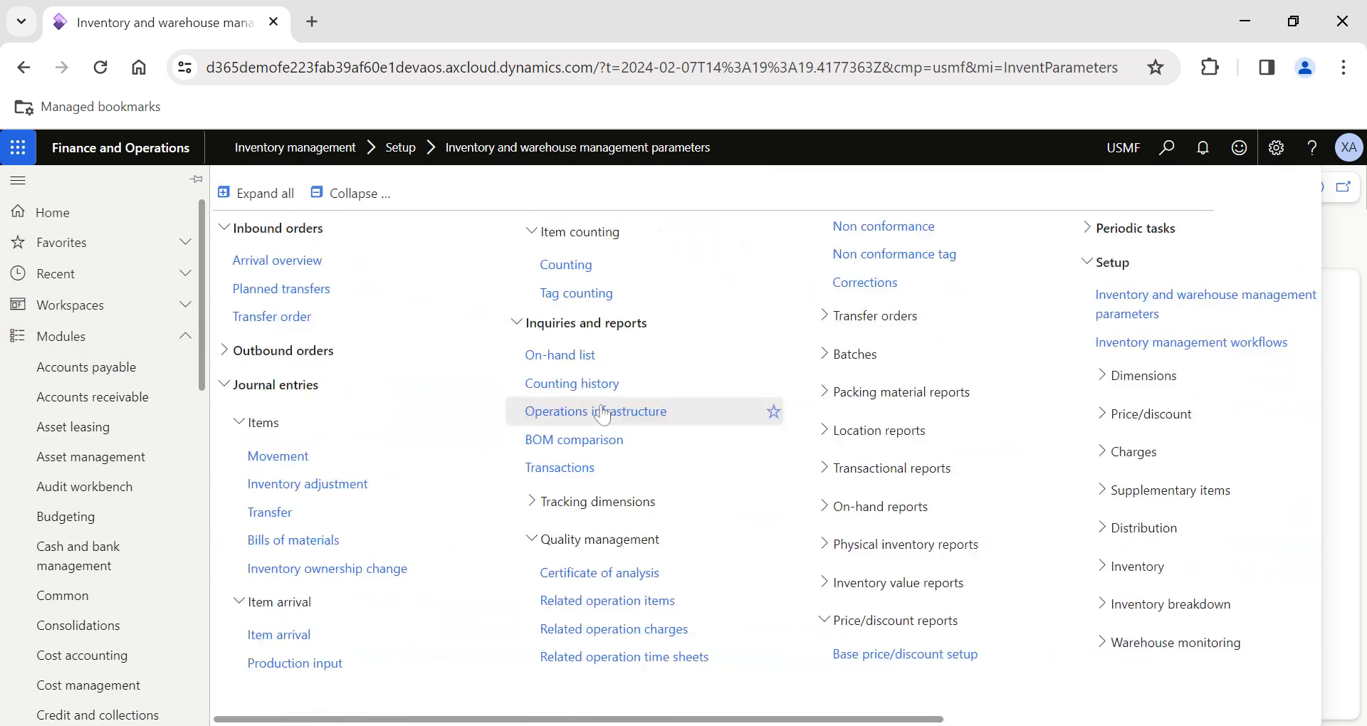
pyautogui.click(562, 266)
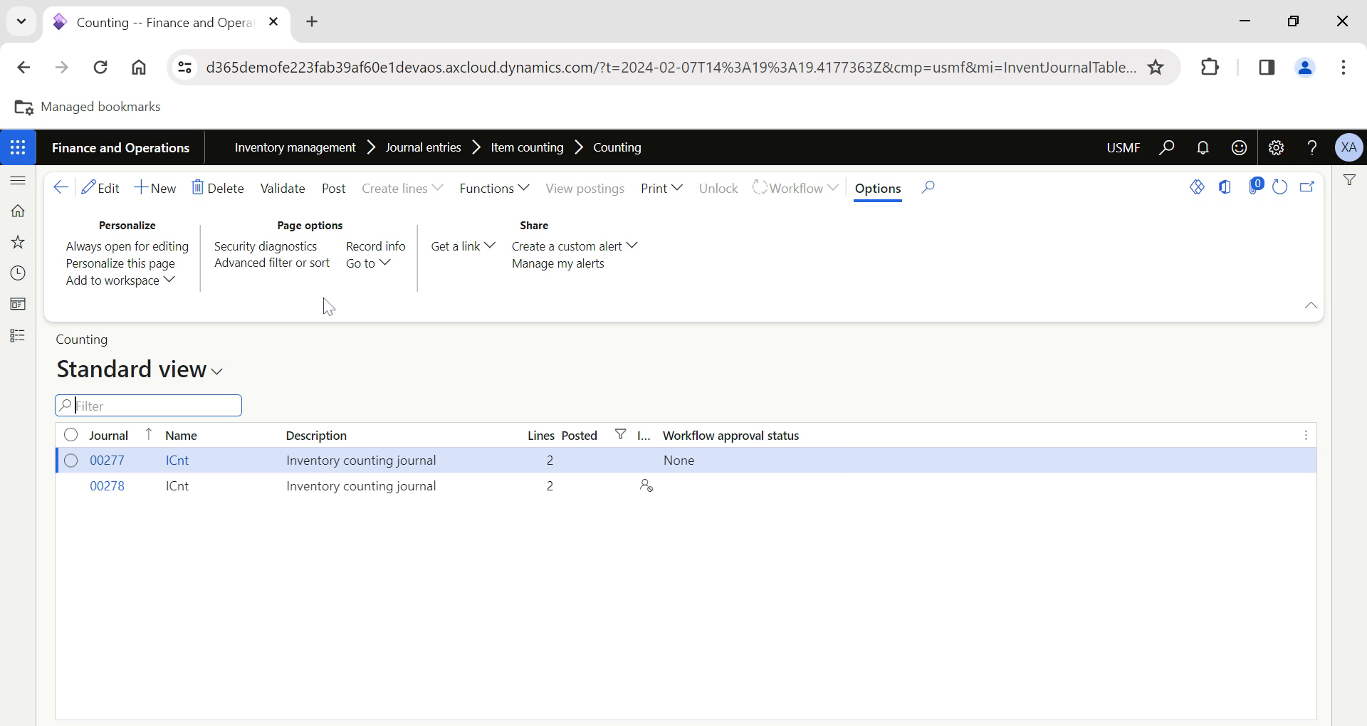
# Start a new counting journal, keeping the name ICnt, and set its store inventory warehouse to 24
pyautogui.click(157, 188)
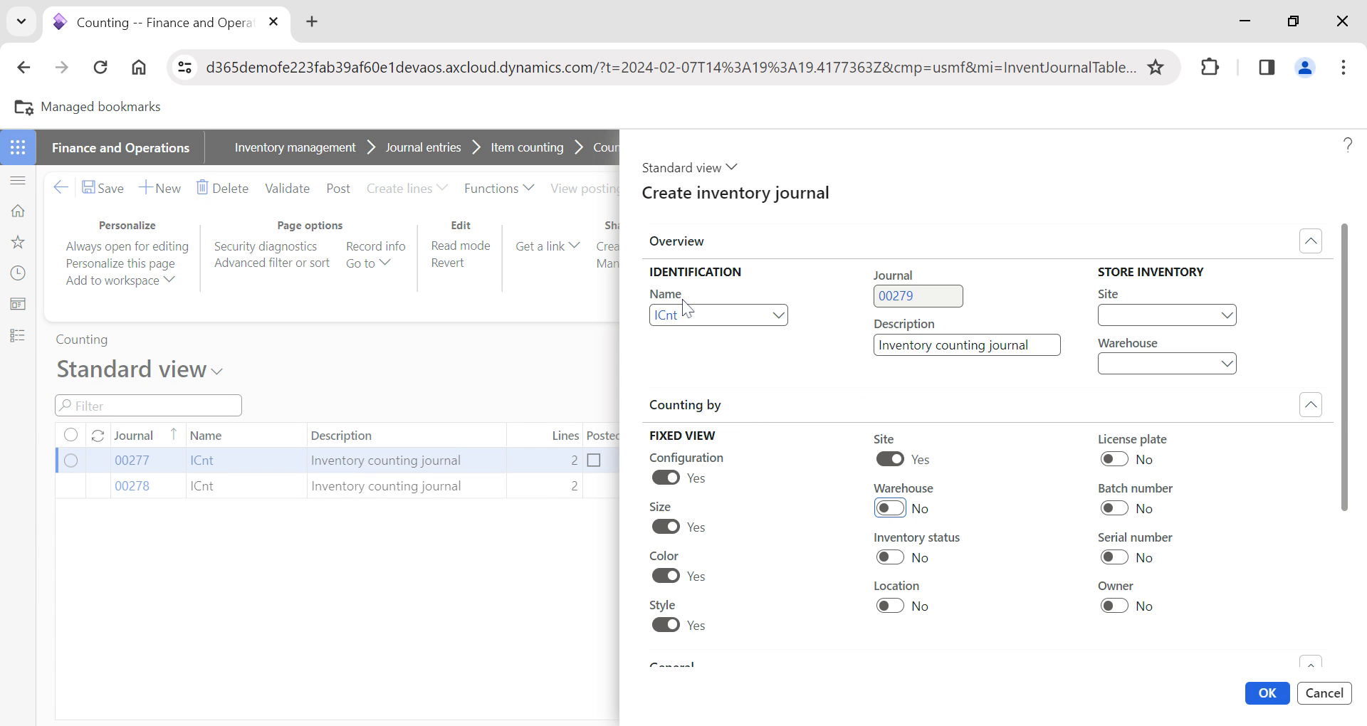
pyautogui.click(781, 326)
pyautogui.click(780, 321)
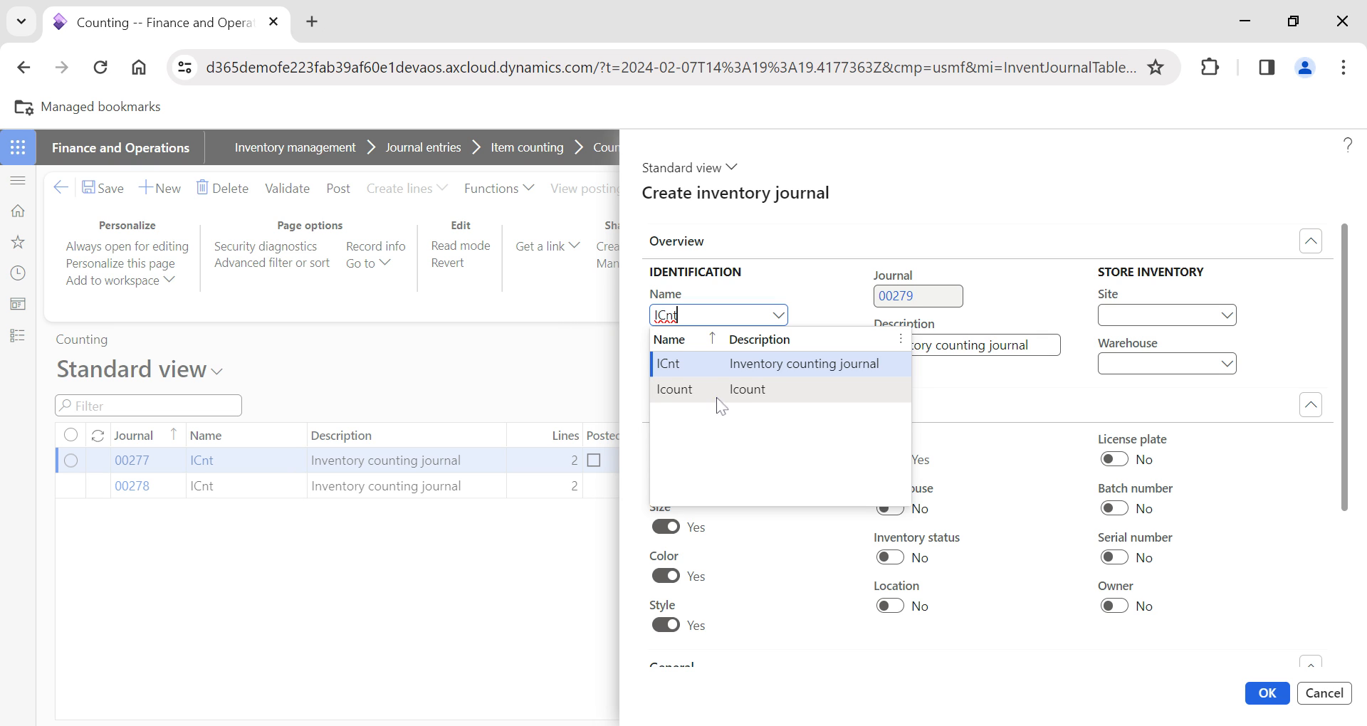
pyautogui.click(824, 319)
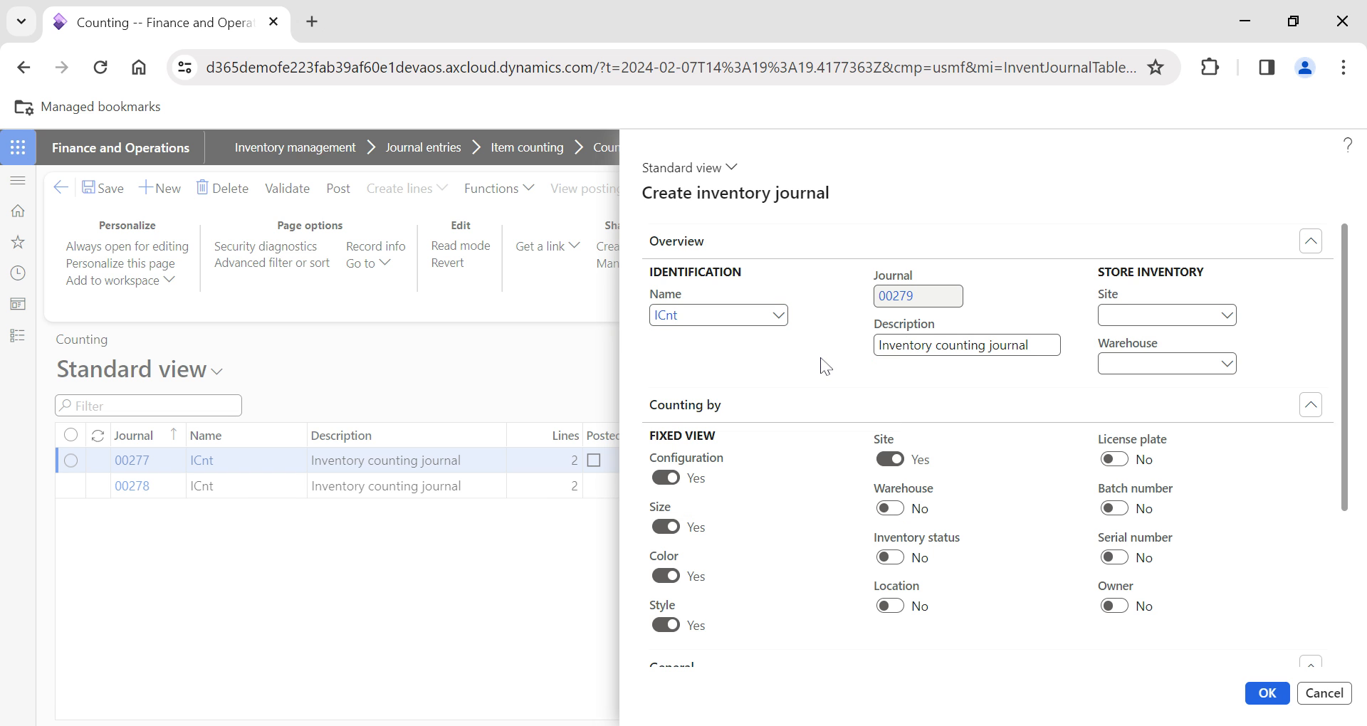
pyautogui.scroll(-1, 823, 372)
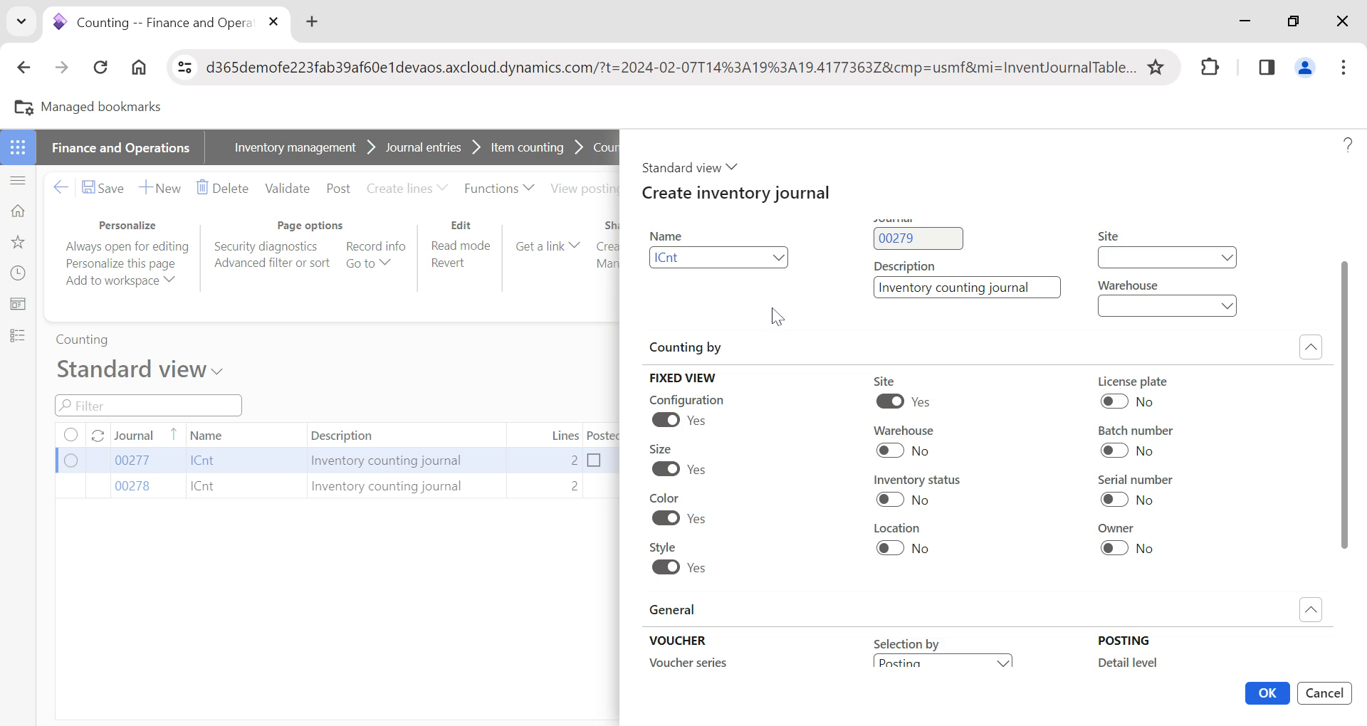
pyautogui.scroll(1, 780, 311)
pyautogui.click(1155, 364)
pyautogui.write('24')
pyautogui.press('Tab')
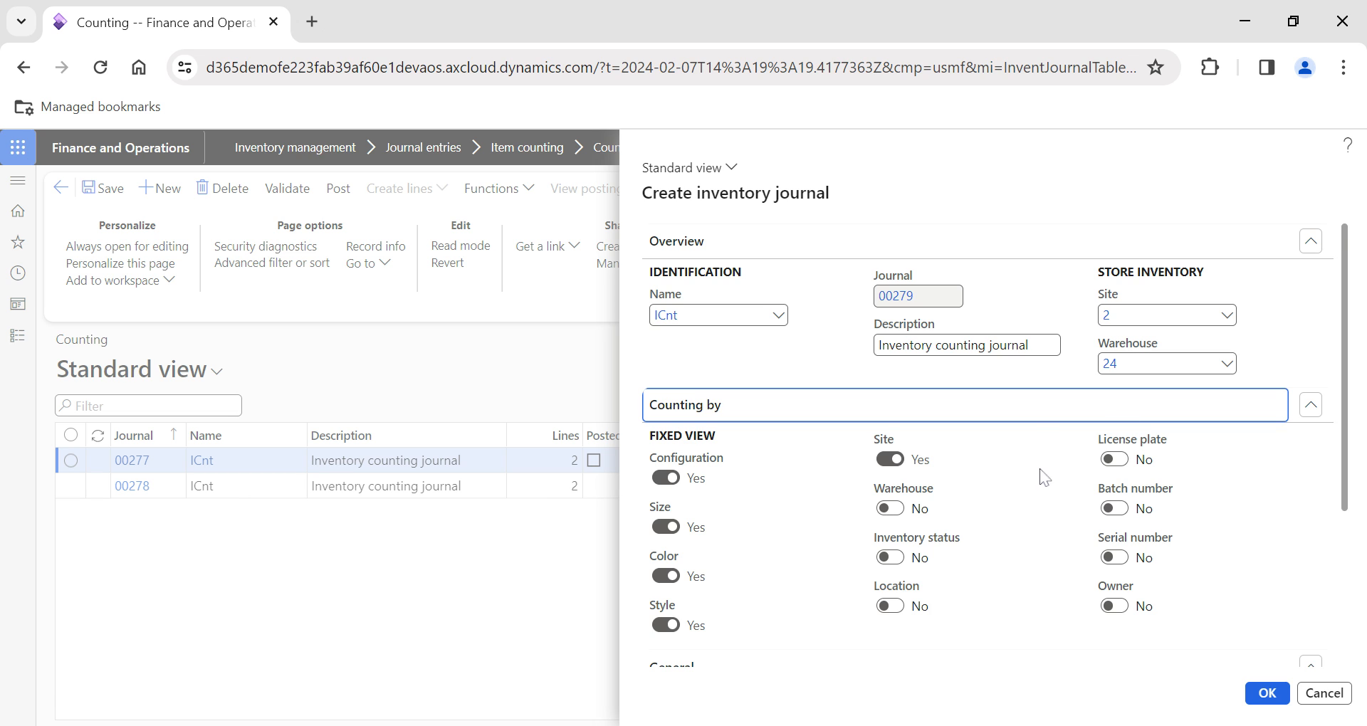
# Enable Warehouse as a counting dimension for the new journal and review its General voucher and posting settings
pyautogui.scroll(-2, 1039, 483)
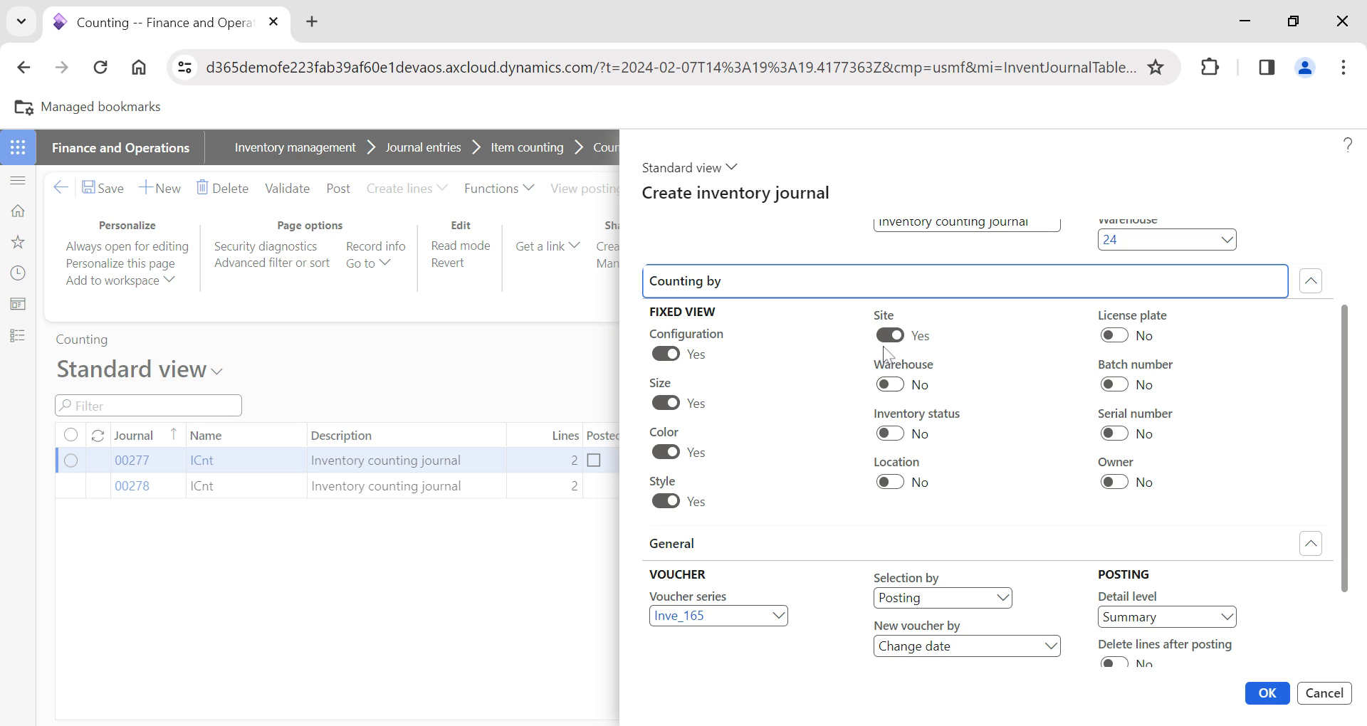
pyautogui.click(889, 385)
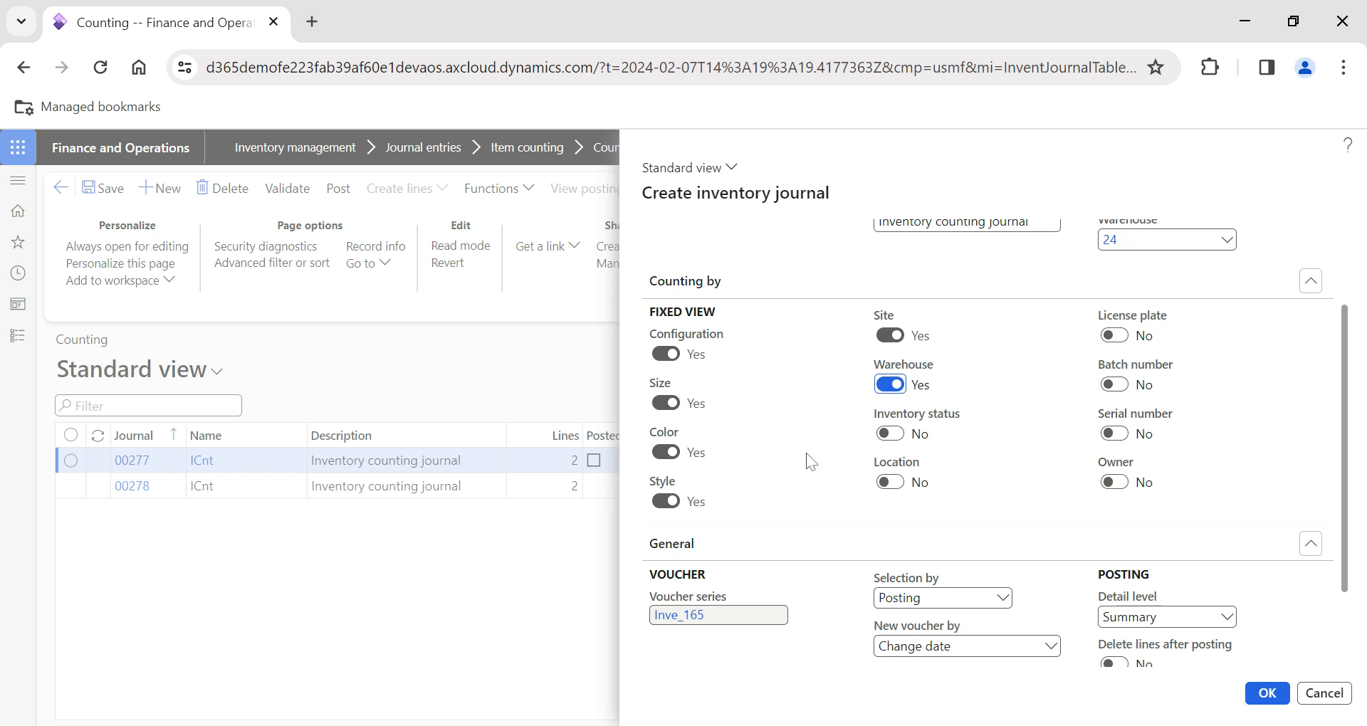
pyautogui.scroll(-1, 809, 461)
pyautogui.scroll(-1, 808, 459)
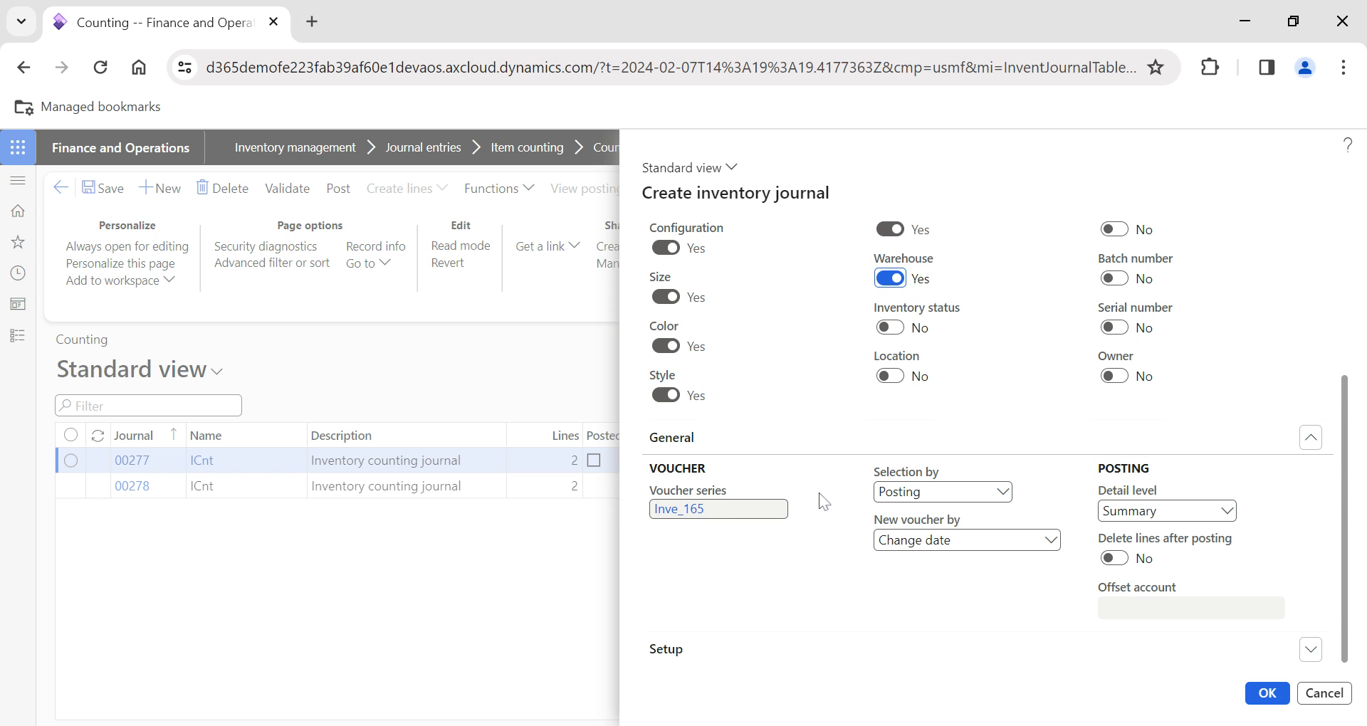
# Create the inventory counting journal for site 2 and warehouse 24 with the chosen counting dimensions
pyautogui.scroll(3, 819, 498)
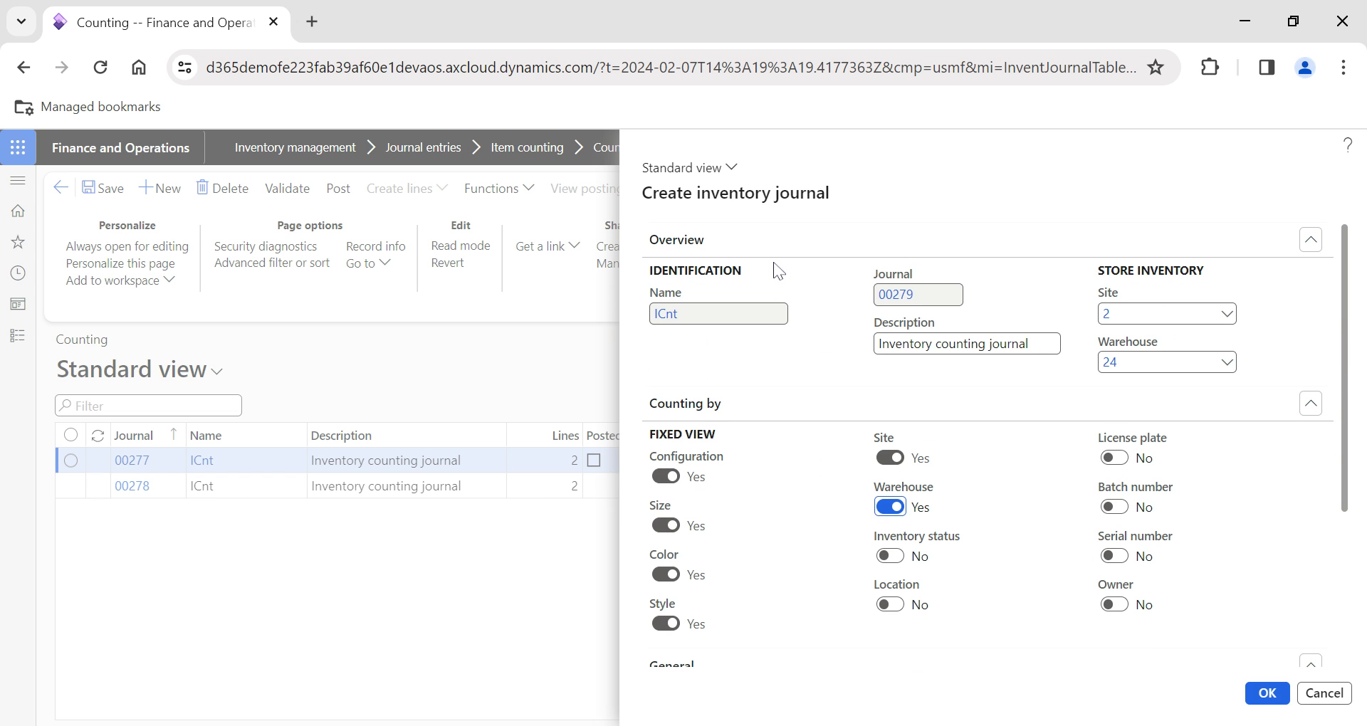
pyautogui.click(1266, 693)
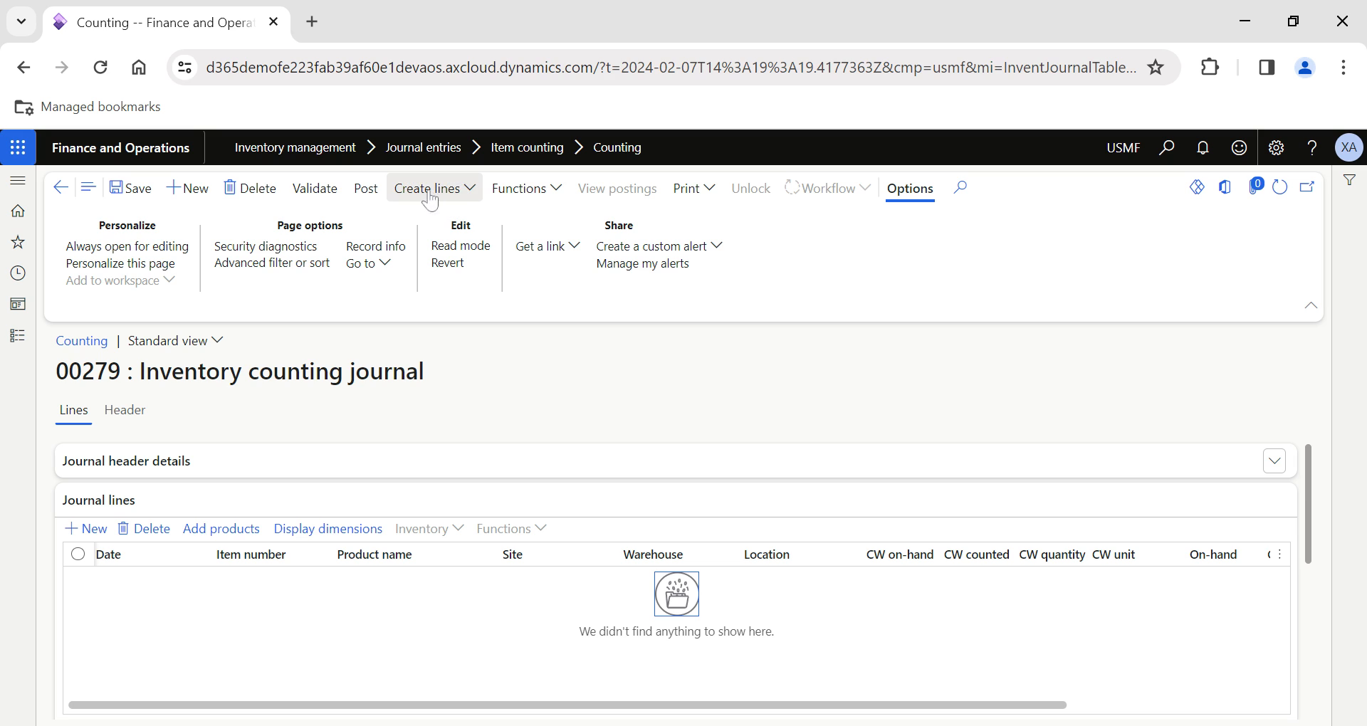
# Try the on-hand line creation parameters for the journal with a maximum of 999 lines, and discard them
pyautogui.click(459, 195)
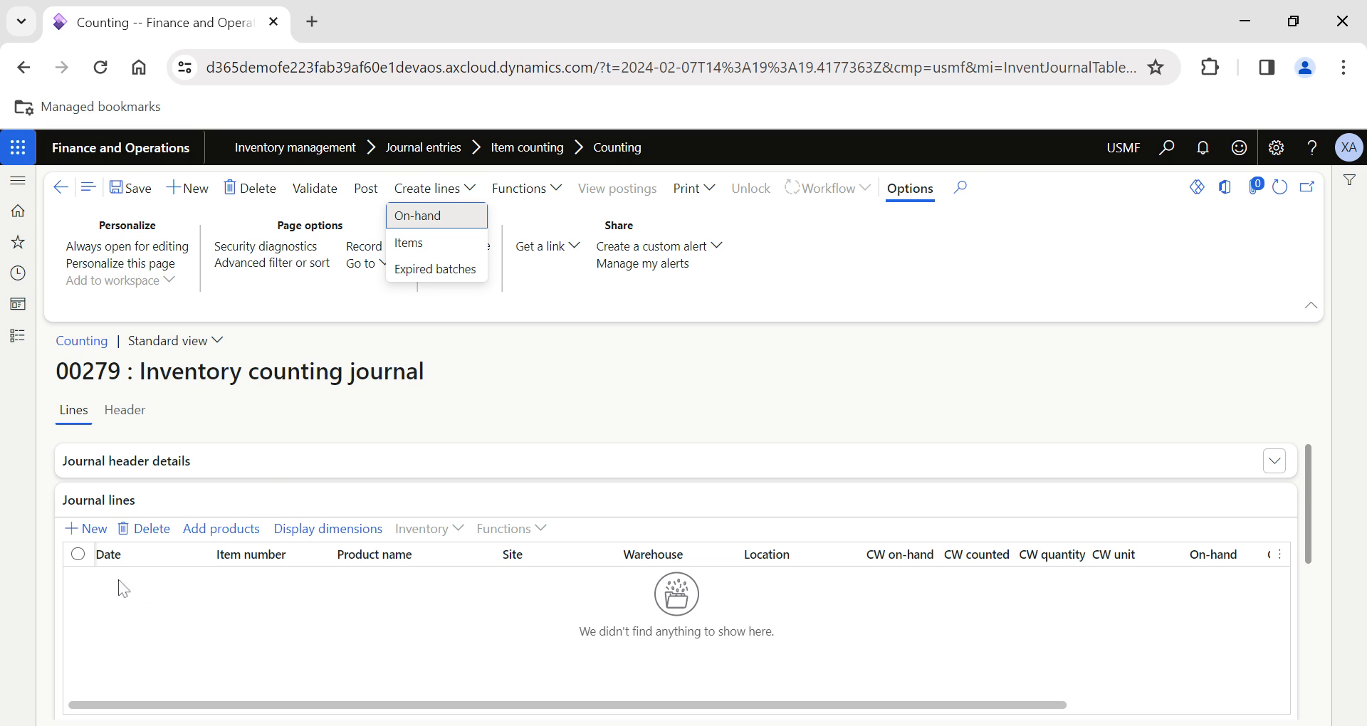
pyautogui.click(439, 216)
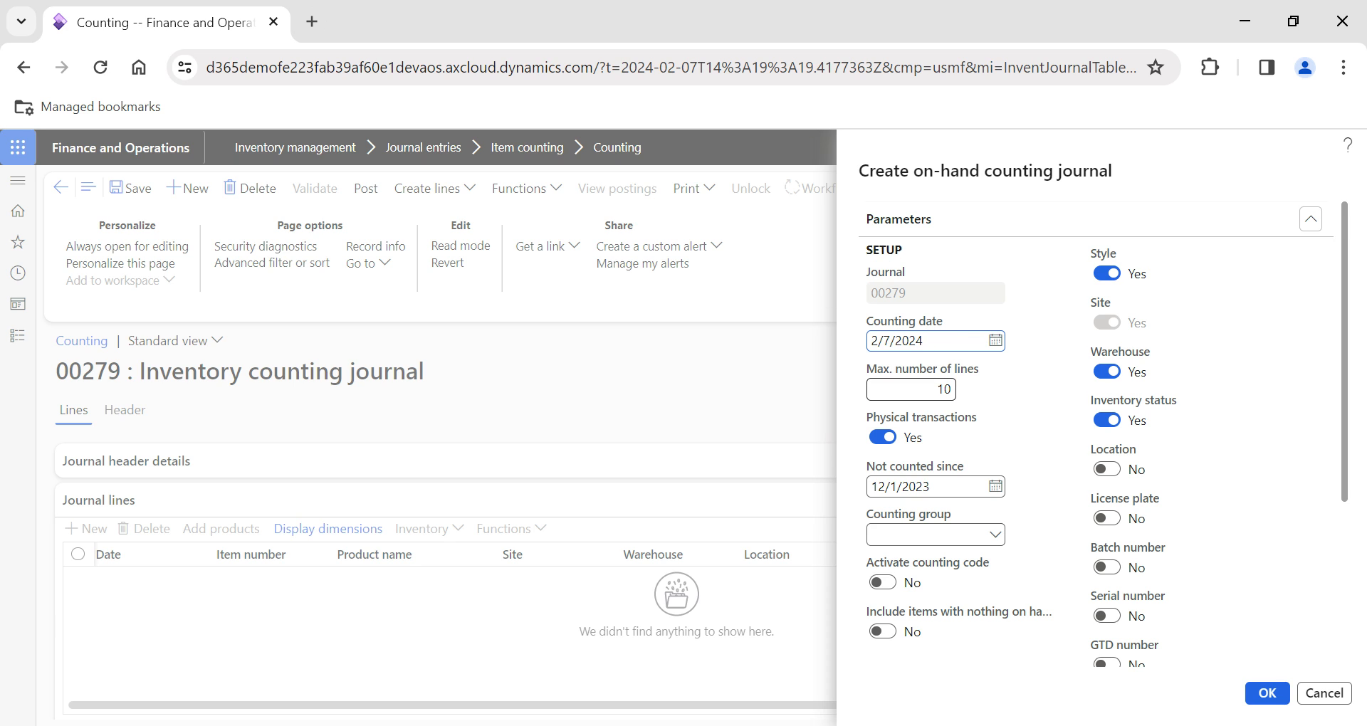
pyautogui.press('Tab')
pyautogui.write('9')
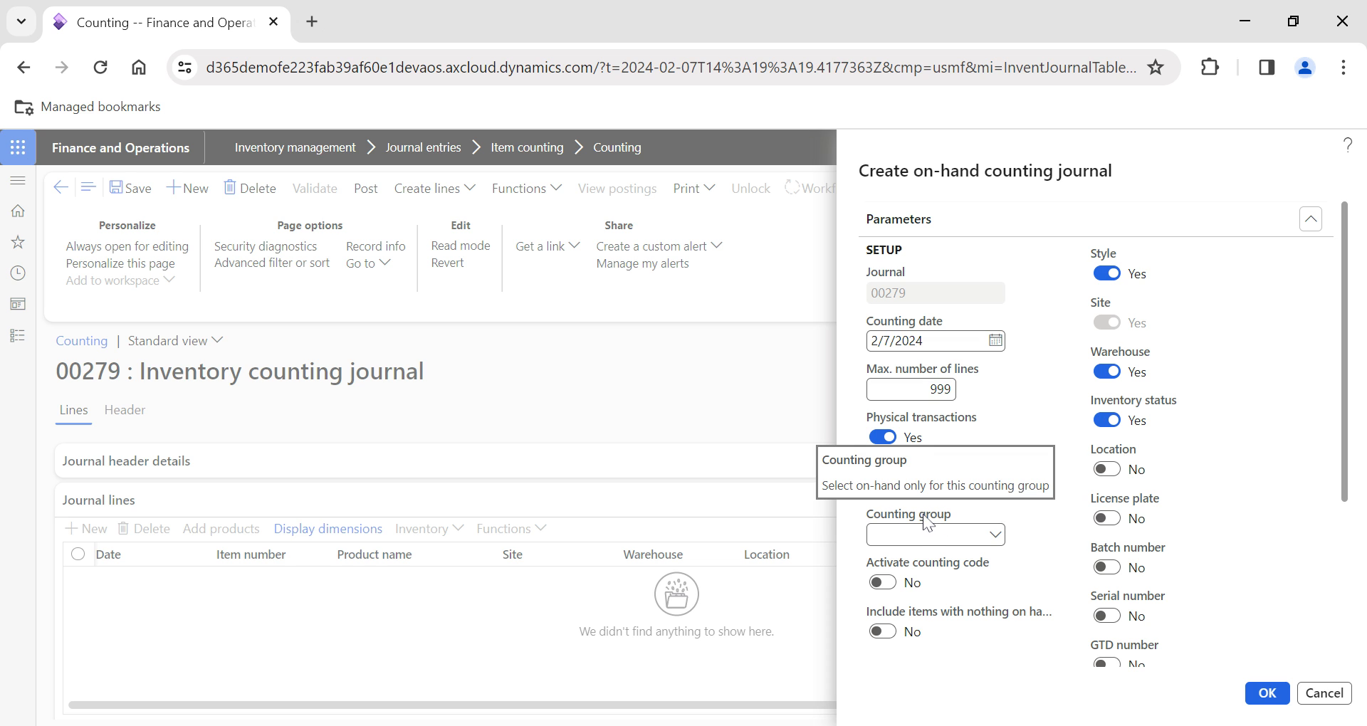
pyautogui.click(1319, 690)
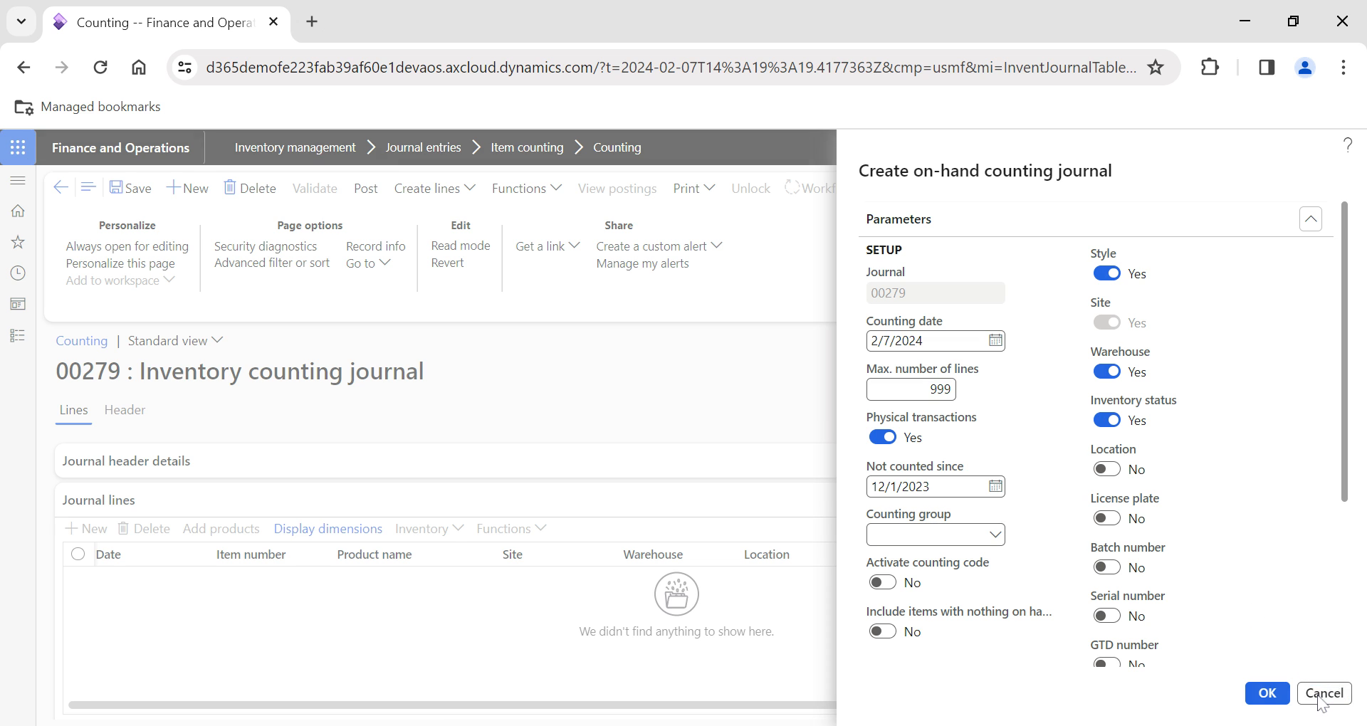
# Duplicate the browser tab and open the Released products list from Product information management in it
pyautogui.rightClick(165, 22)
pyautogui.click(206, 151)
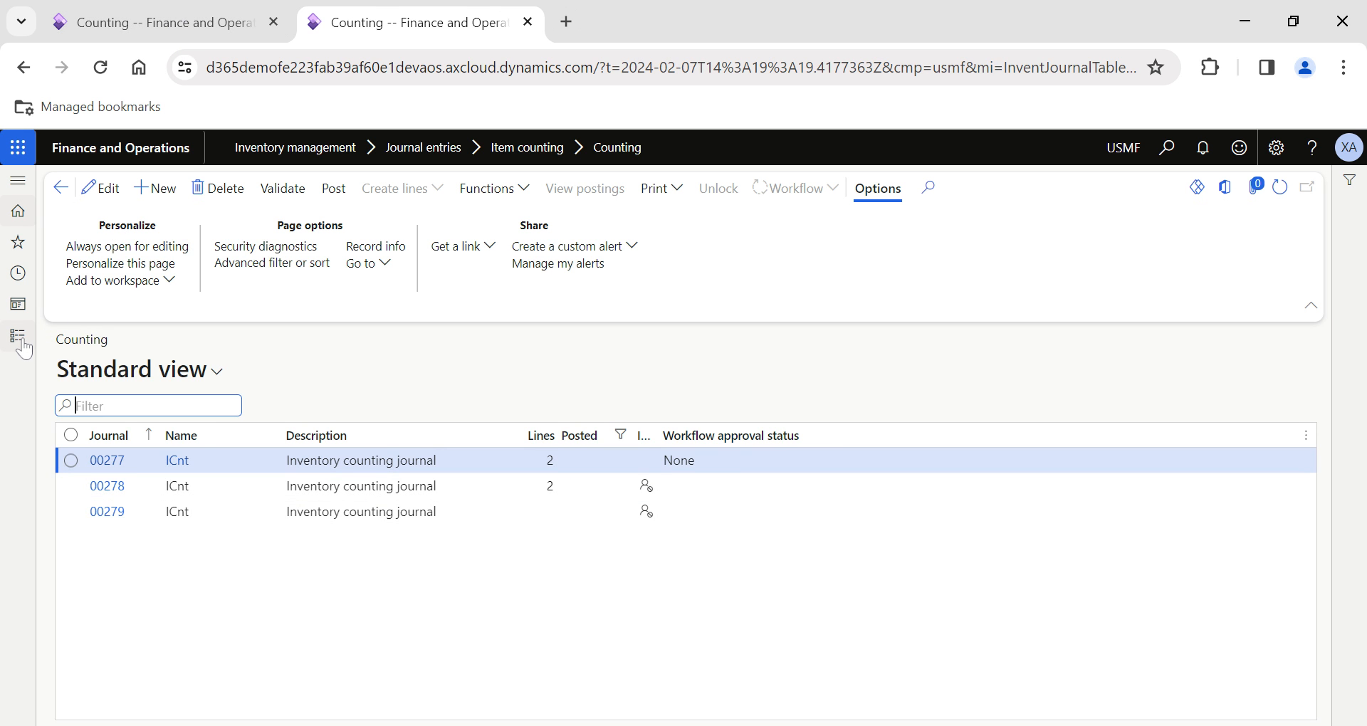
pyautogui.click(18, 335)
pyautogui.scroll(-9, 116, 498)
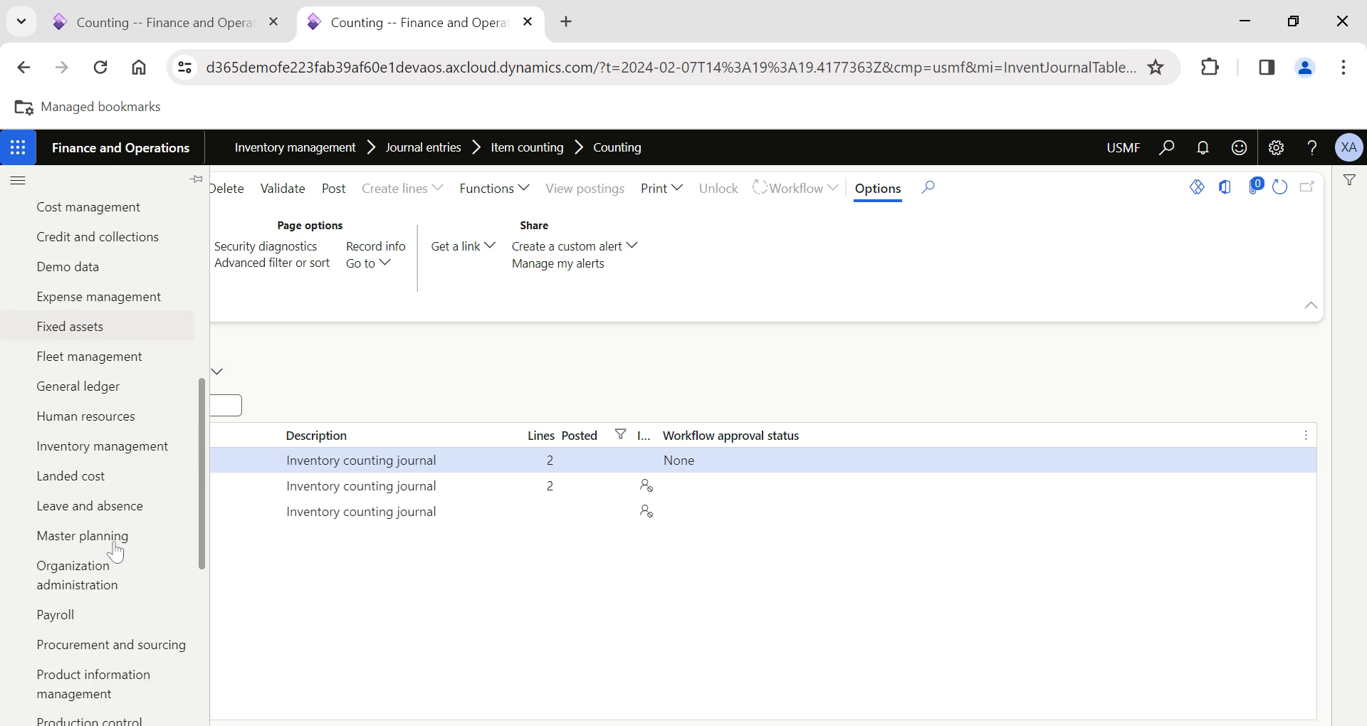
pyautogui.click(114, 521)
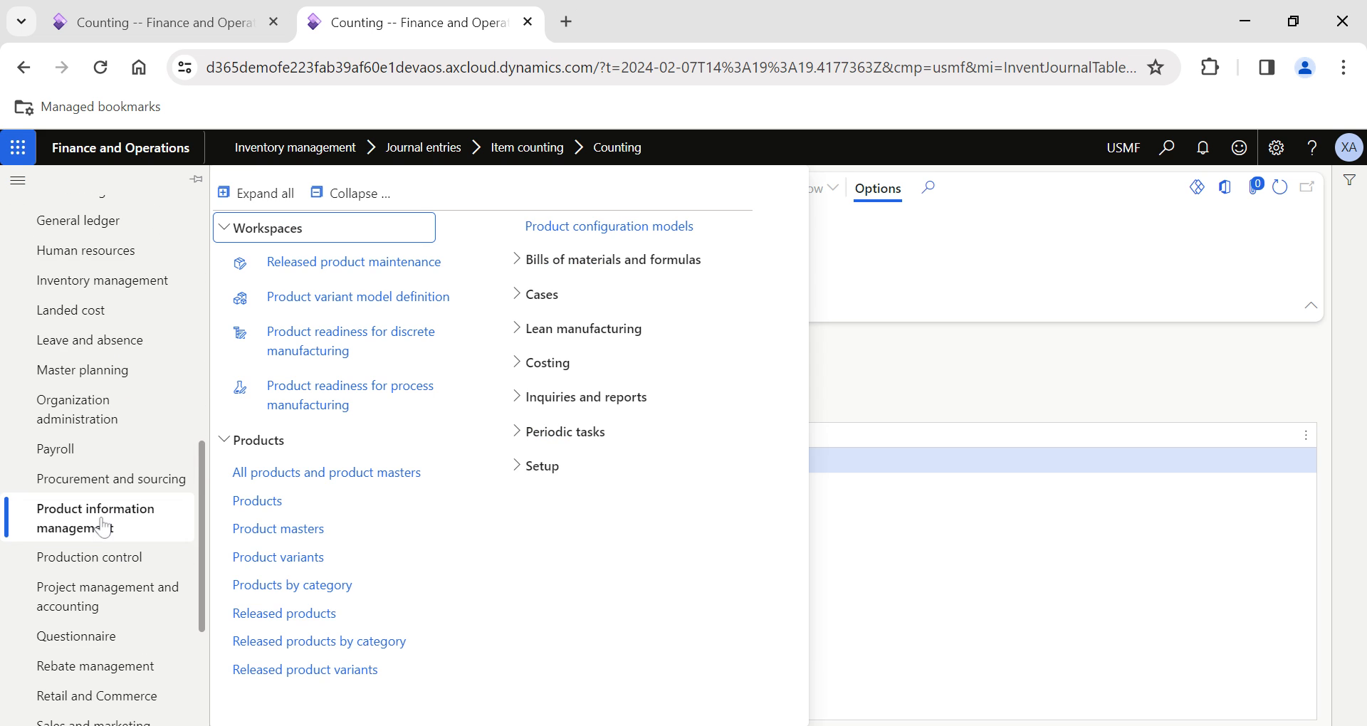
pyautogui.click(271, 625)
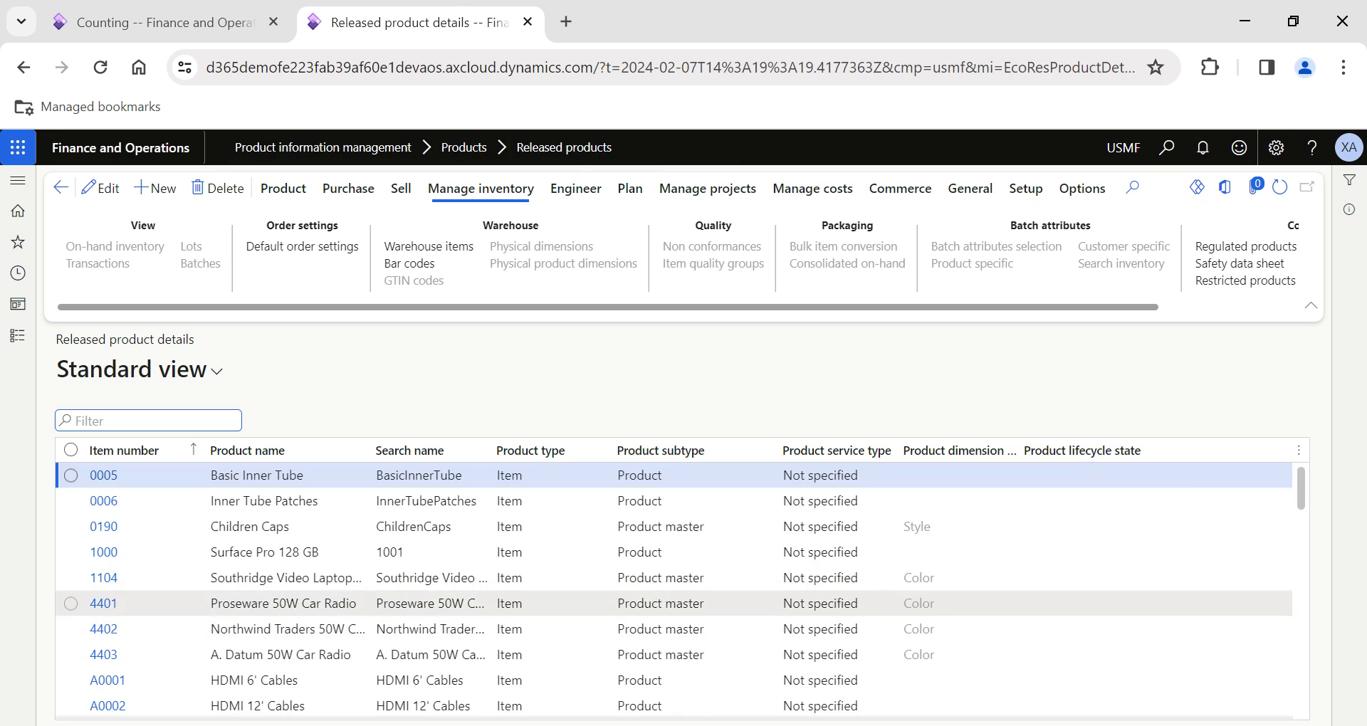
# Open the released product details of item A0001, HDMI 6' Cables
pyautogui.scroll(-2, 641, 627)
pyautogui.scroll(1, 641, 620)
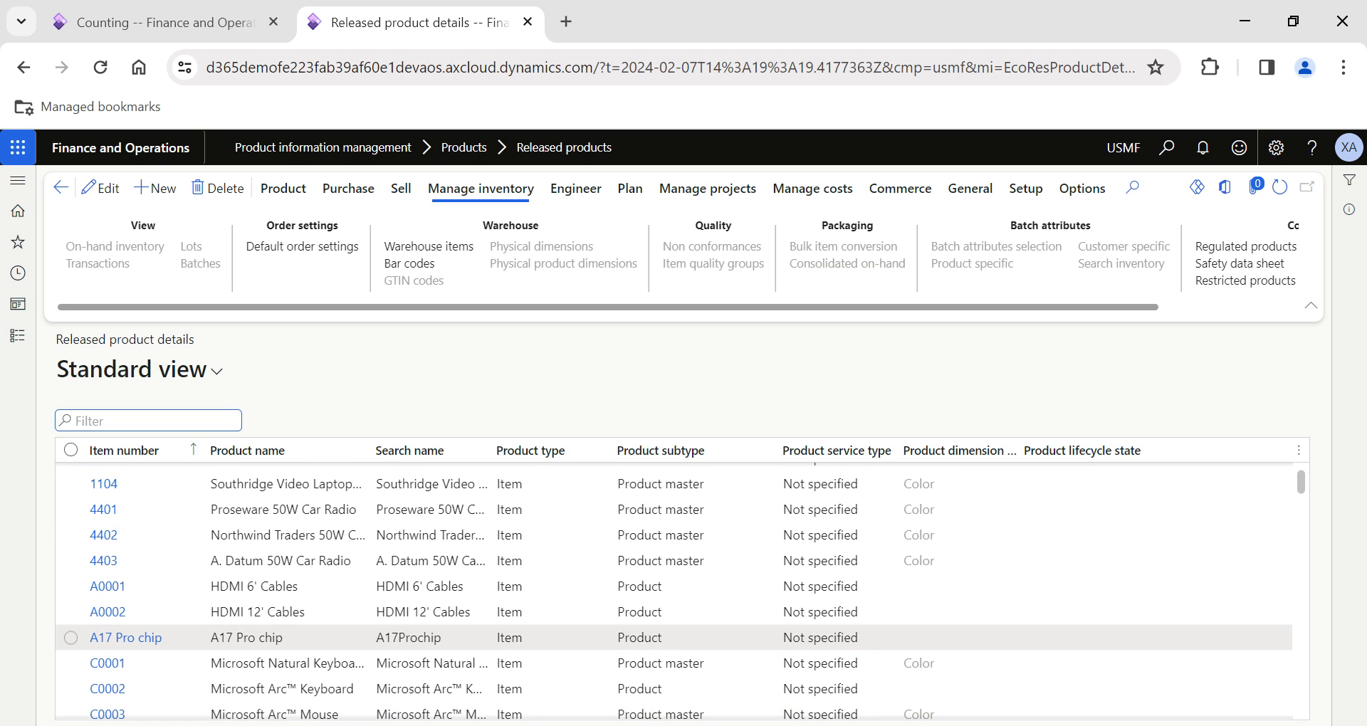
pyautogui.click(306, 586)
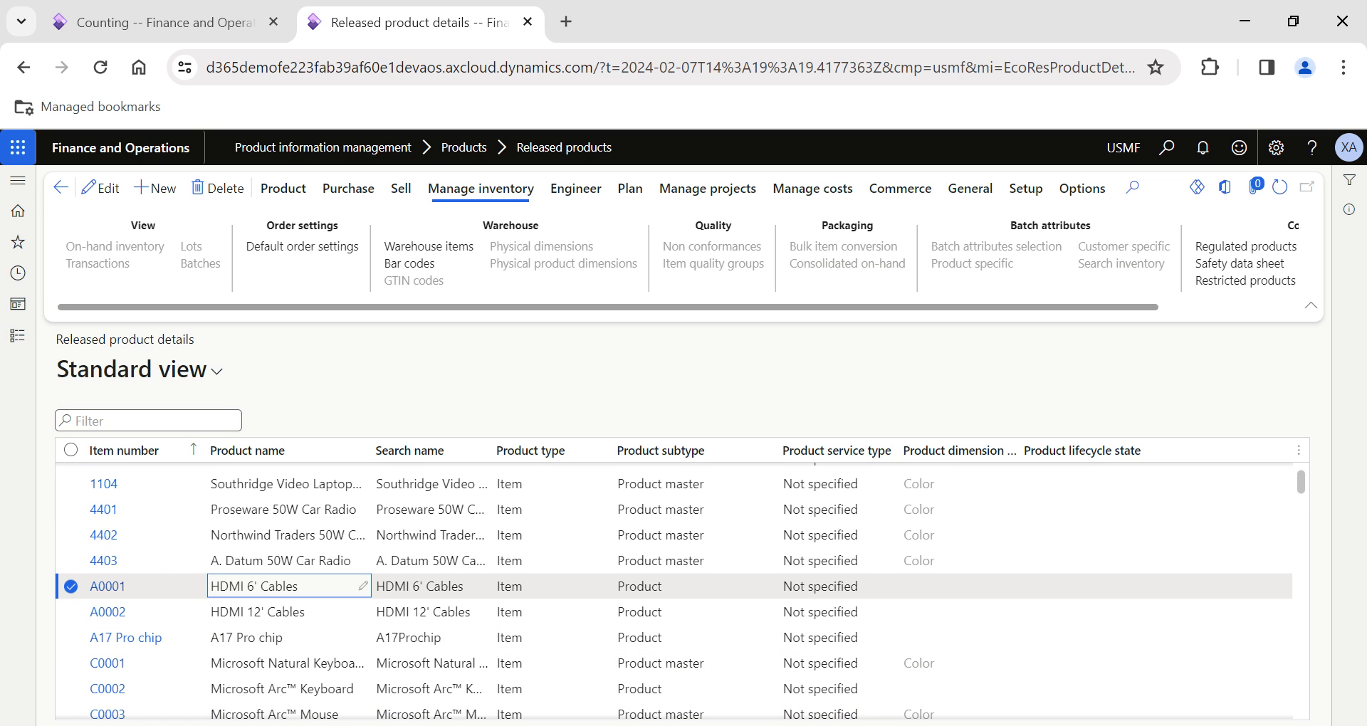
pyautogui.click(118, 590)
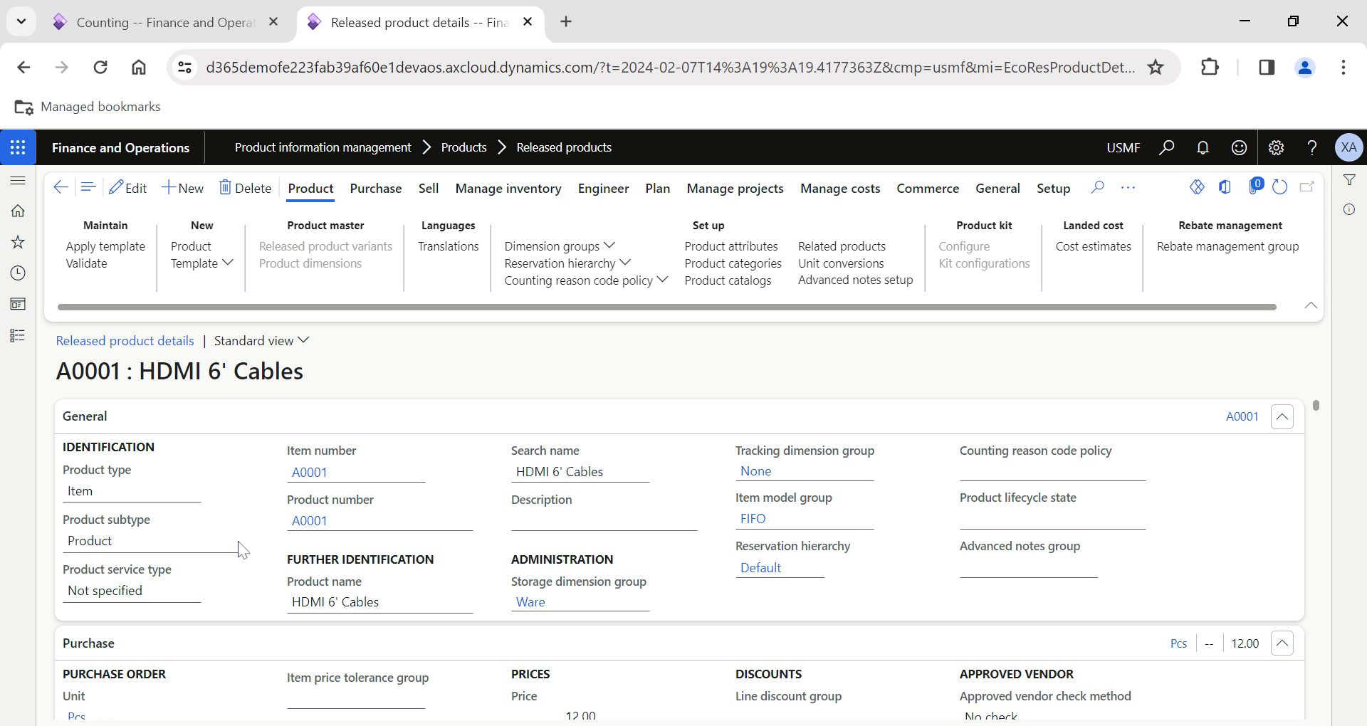
# Examine the item's Manage inventory settings and the choices available for its counting group
pyautogui.scroll(-7, 333, 573)
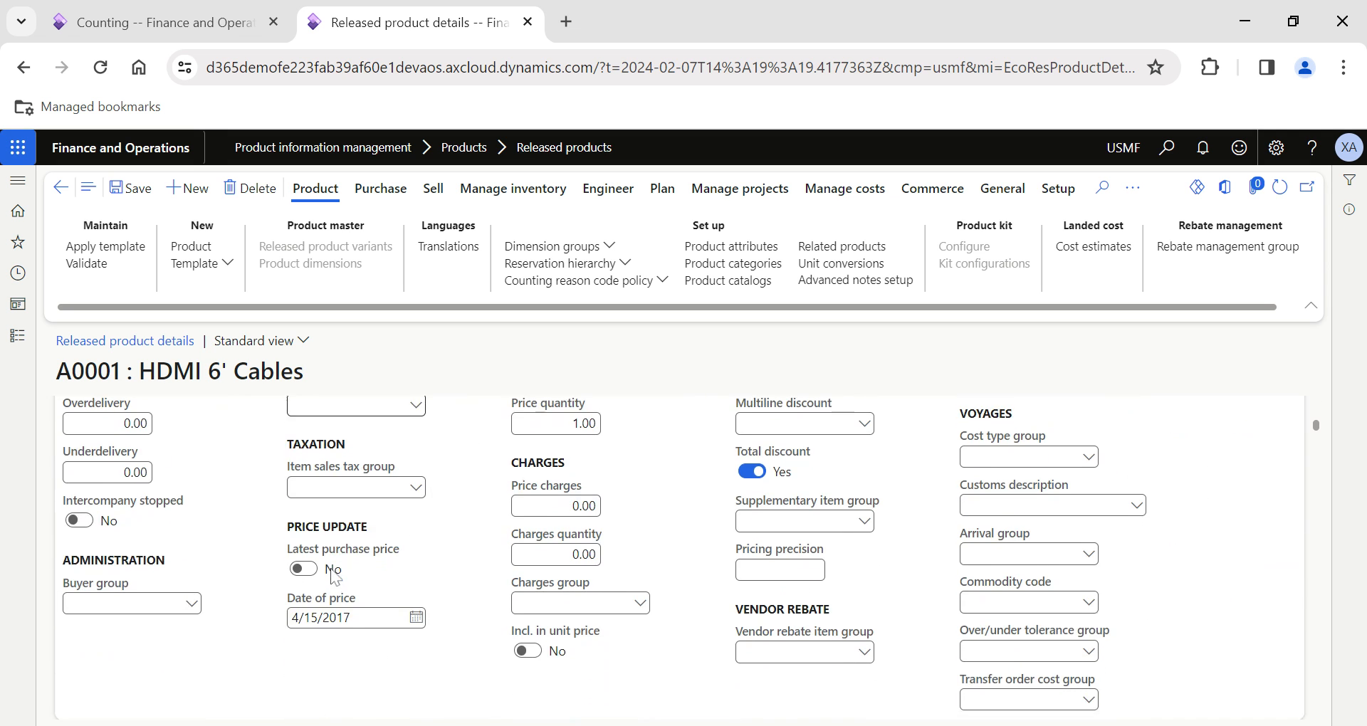
pyautogui.scroll(-10, 333, 574)
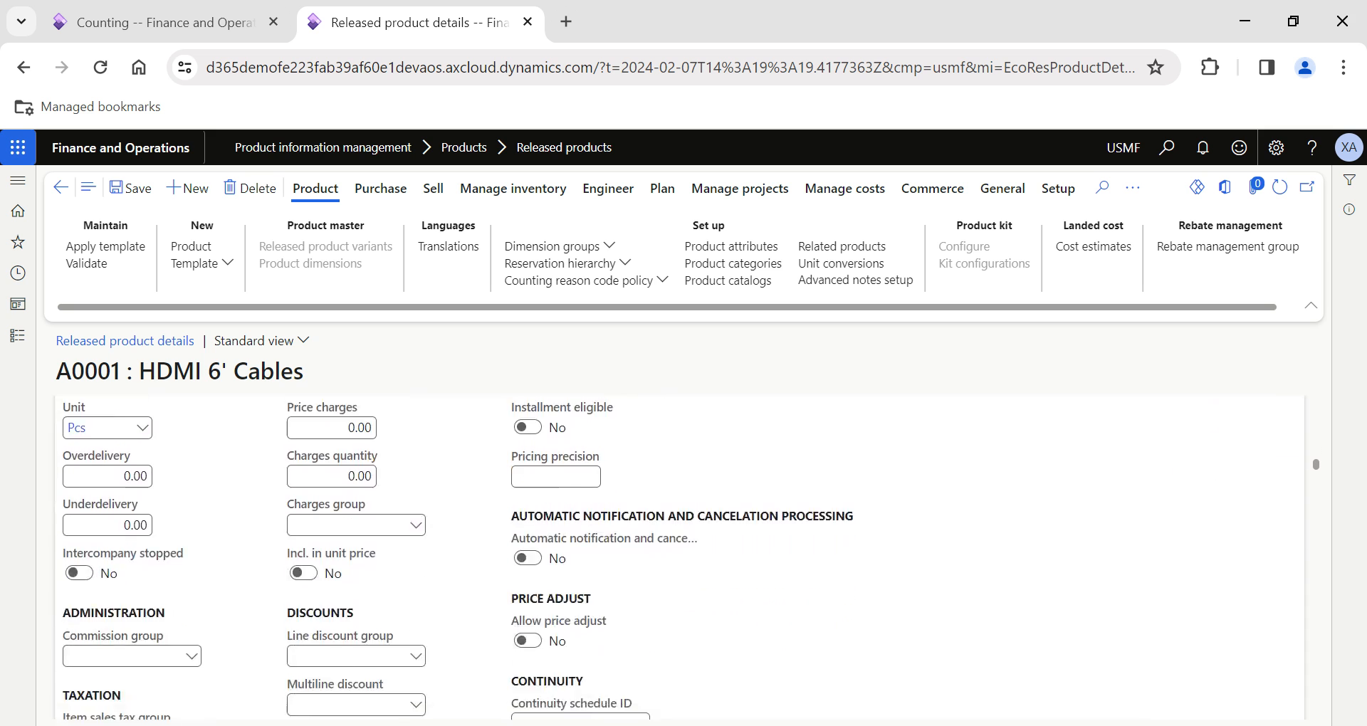
pyautogui.scroll(-10, 333, 574)
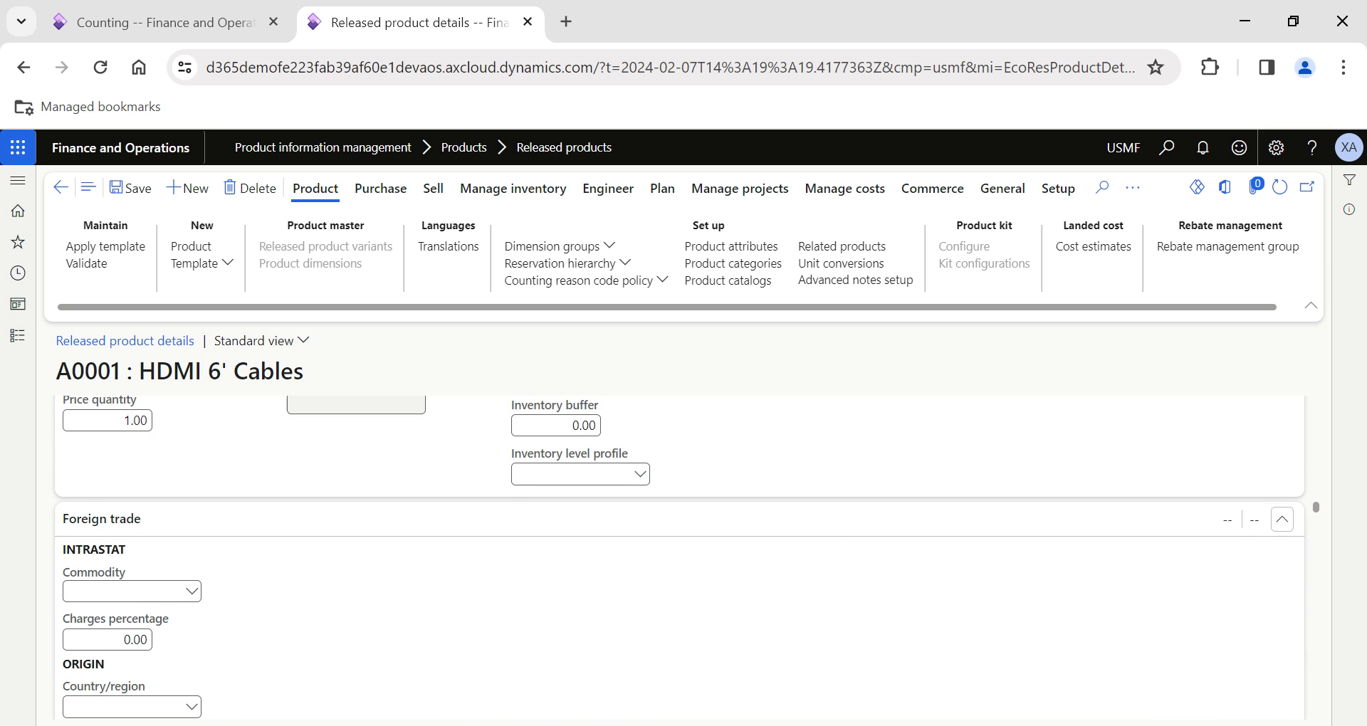
pyautogui.scroll(10, 680, 557)
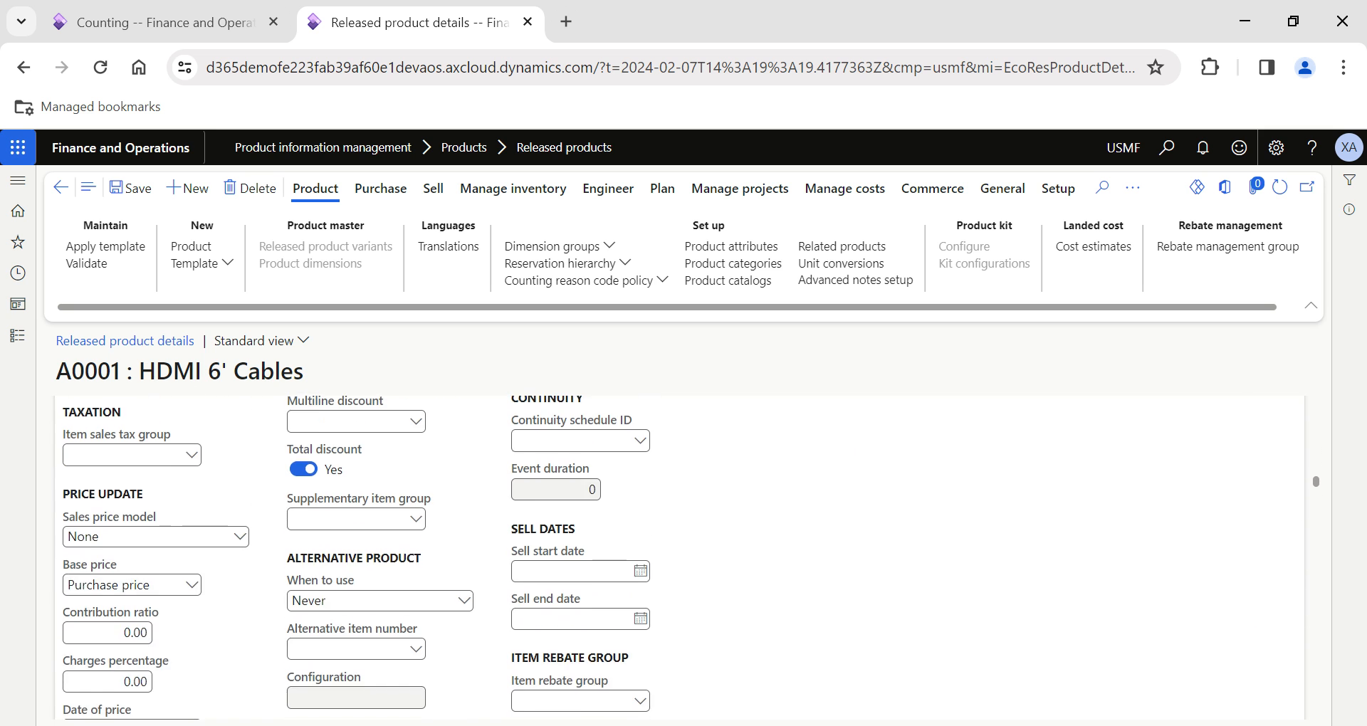
pyautogui.scroll(5, 679, 558)
pyautogui.scroll(-7, 680, 558)
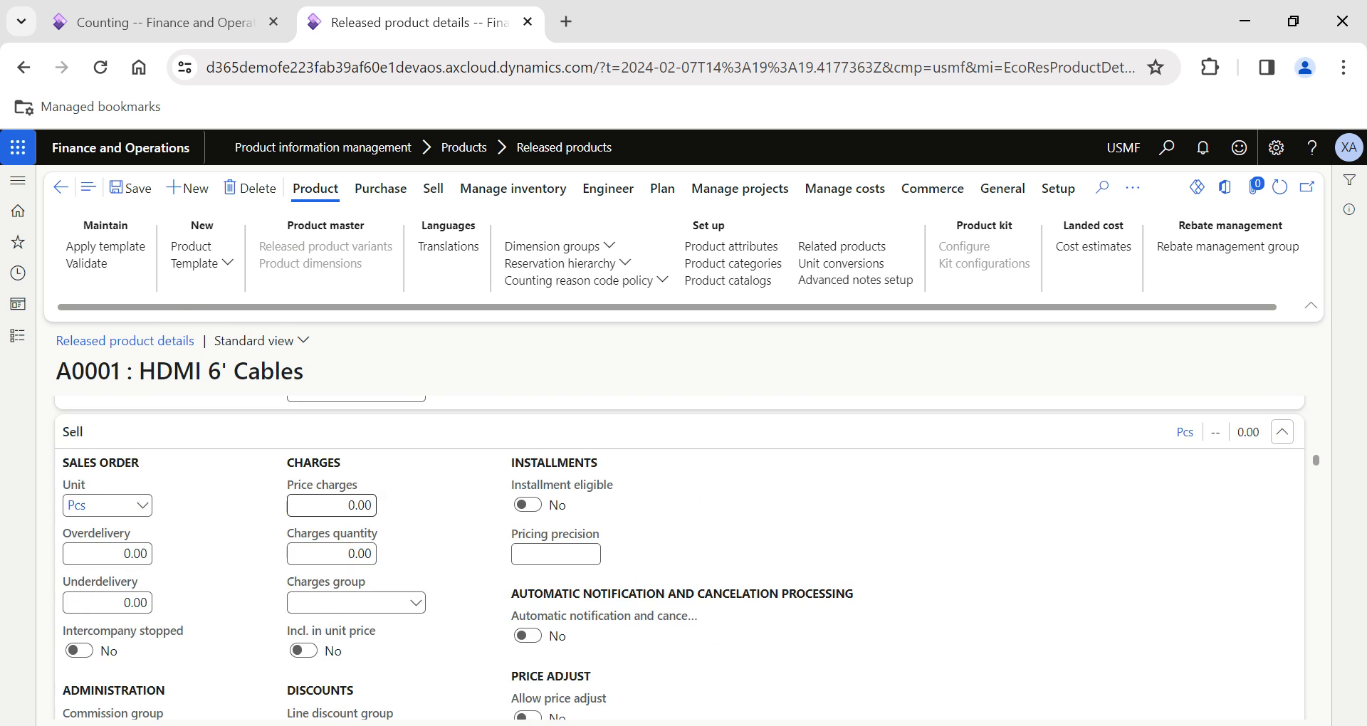
pyautogui.scroll(-10, 679, 558)
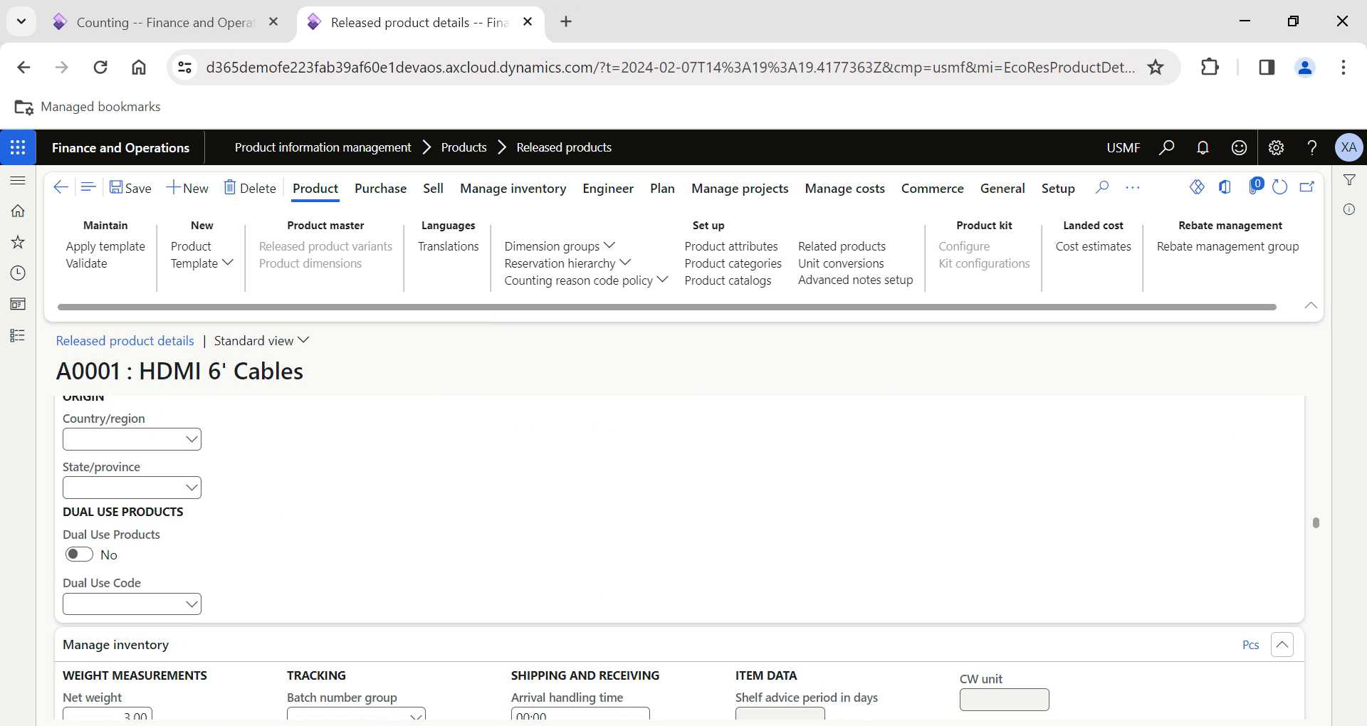
pyautogui.scroll(-1, 173, 470)
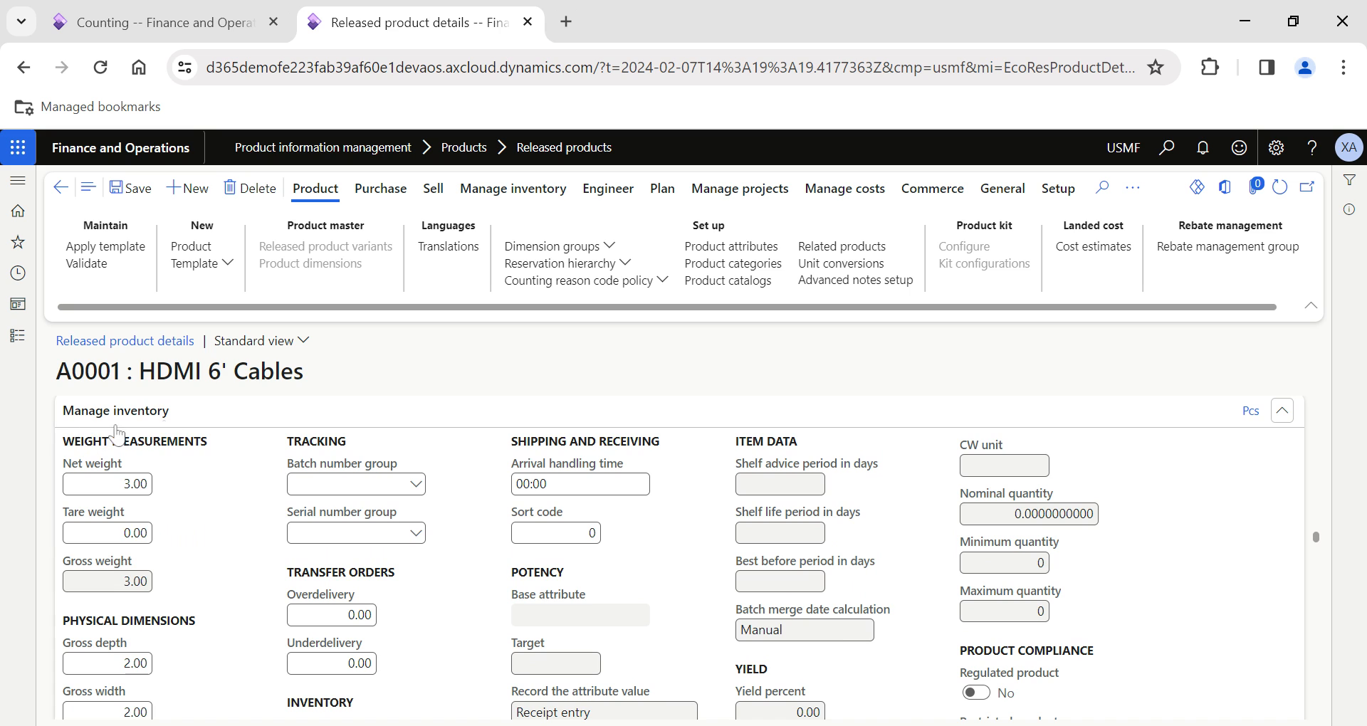
pyautogui.scroll(-2, 271, 576)
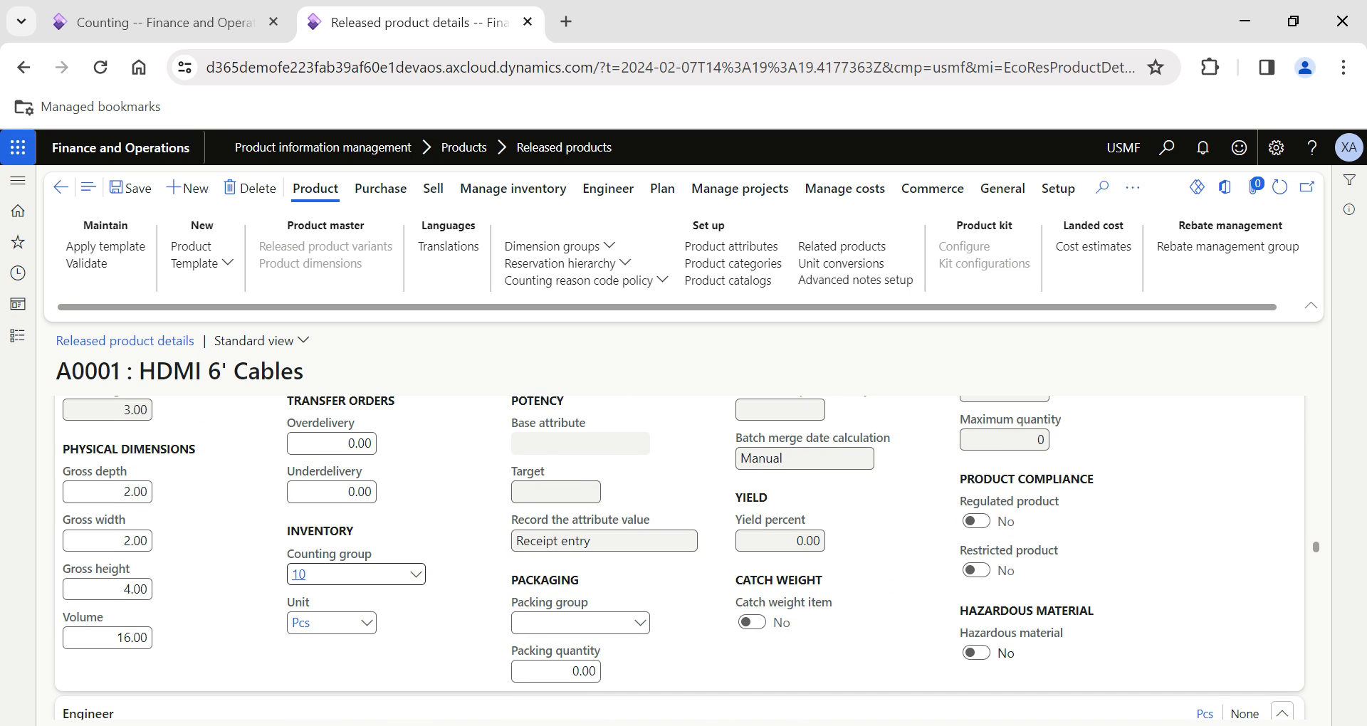
pyautogui.click(415, 574)
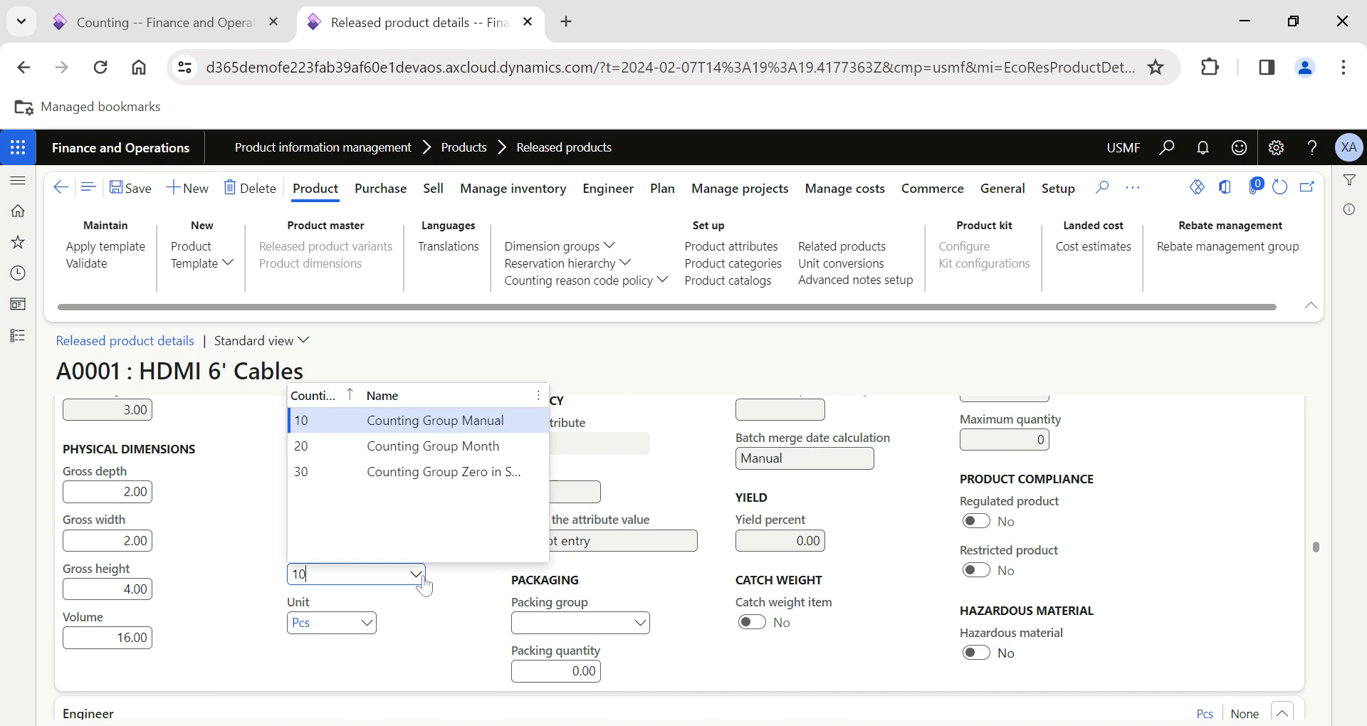
pyautogui.click(260, 496)
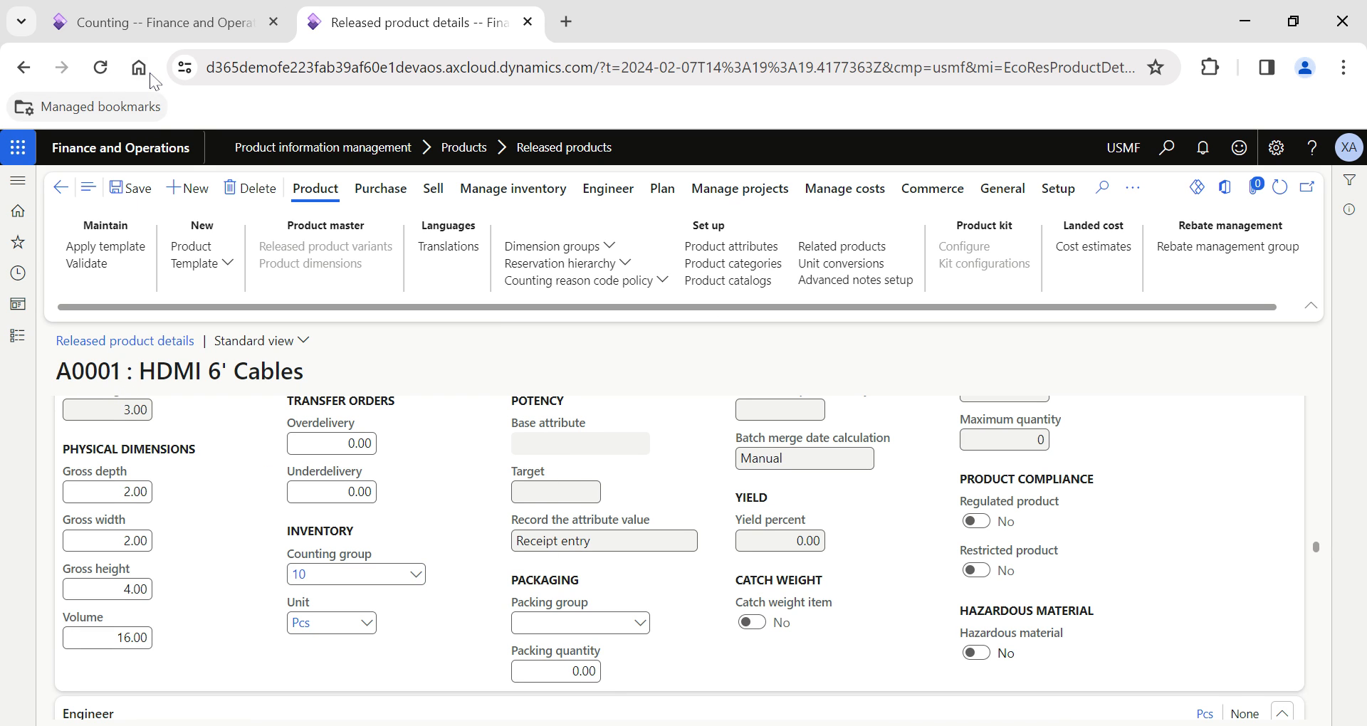
# Return to the counting journal and try on-hand line creation limited to counting group 10, discarding the parameters without creating lines
pyautogui.click(156, 24)
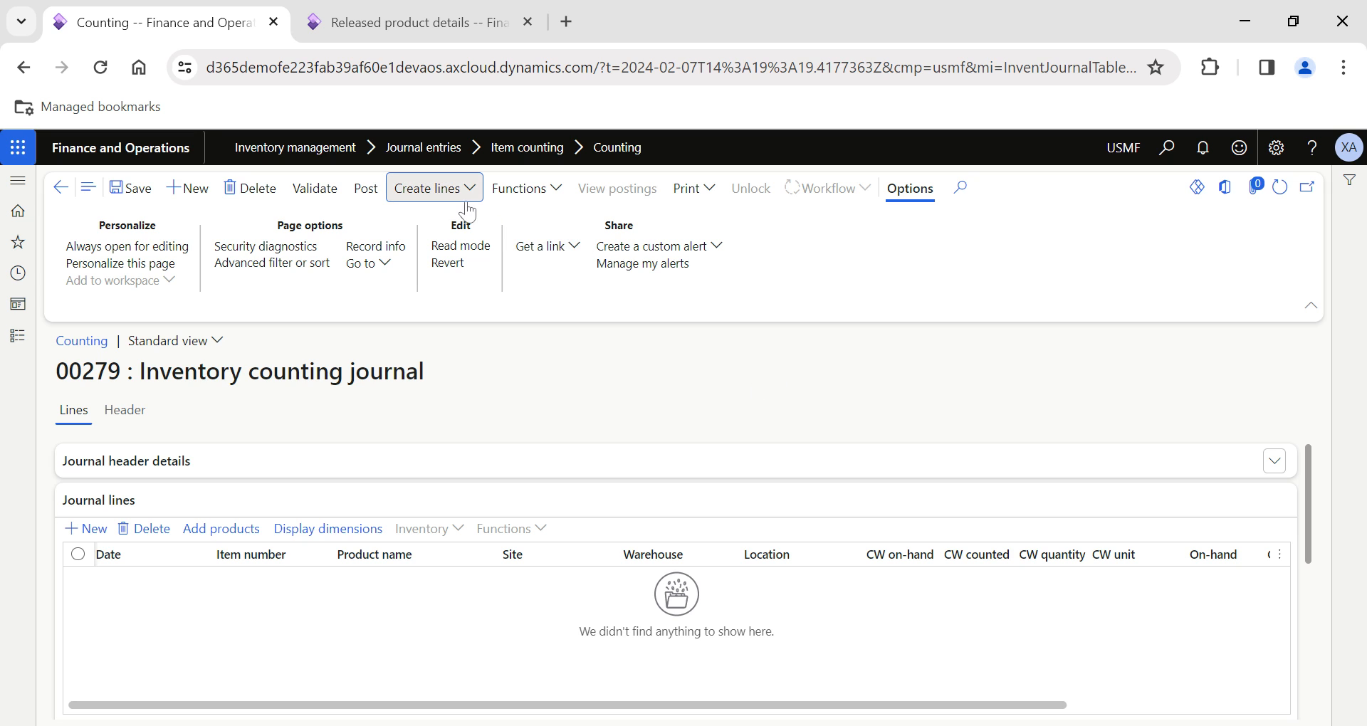
pyautogui.click(435, 188)
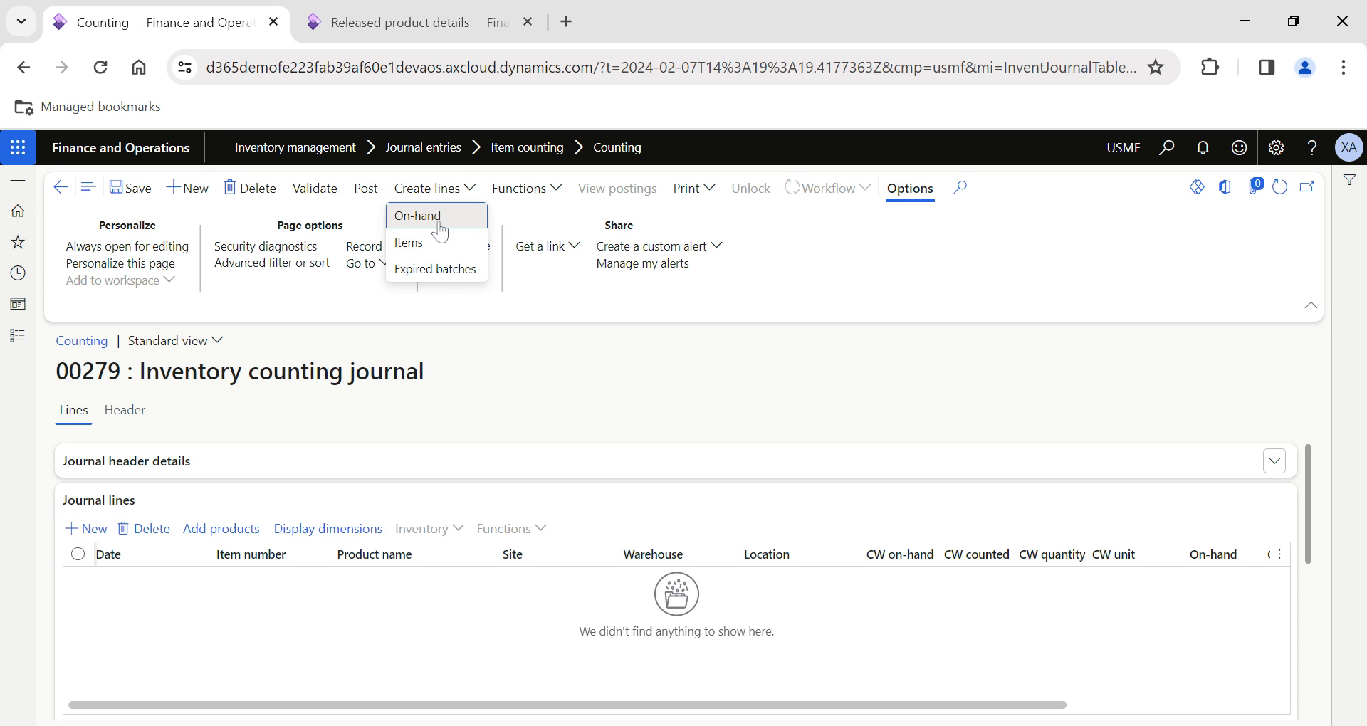
pyautogui.click(435, 216)
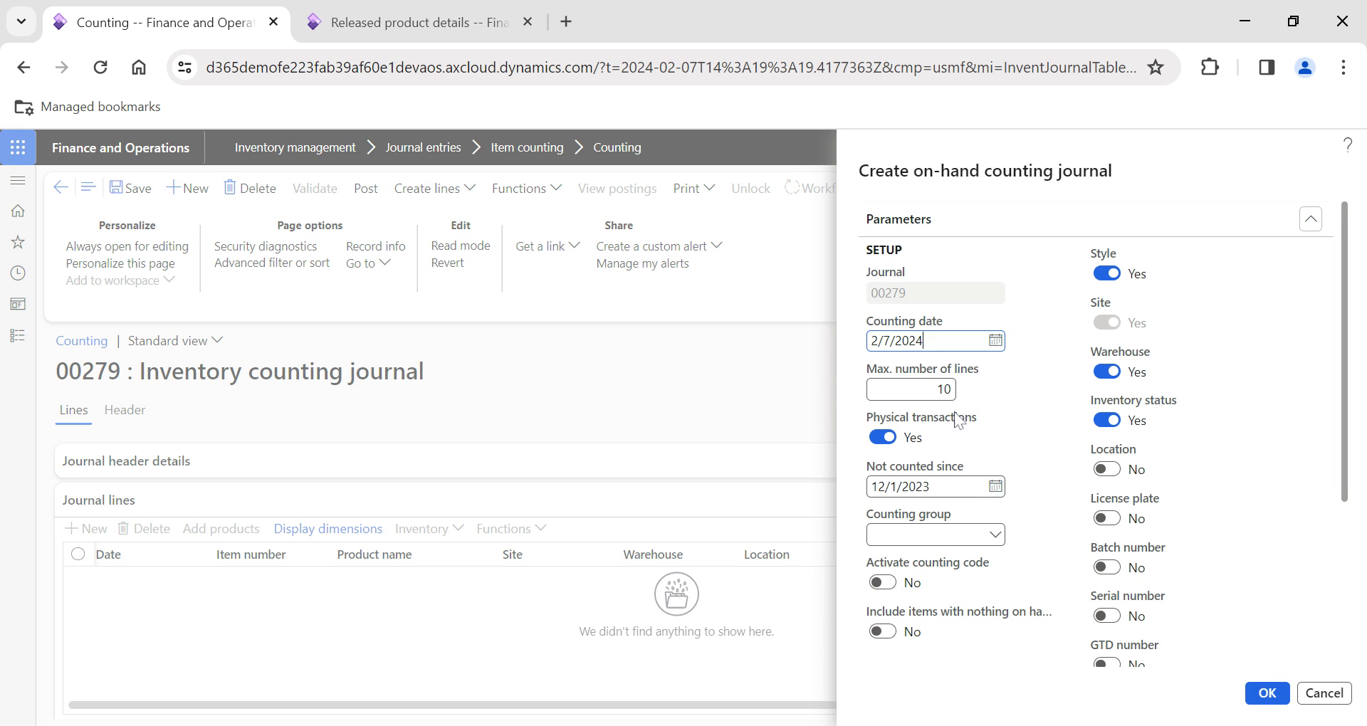
pyautogui.click(995, 538)
pyautogui.click(883, 584)
pyautogui.scroll(-2, 1054, 502)
pyautogui.scroll(-1, 1058, 509)
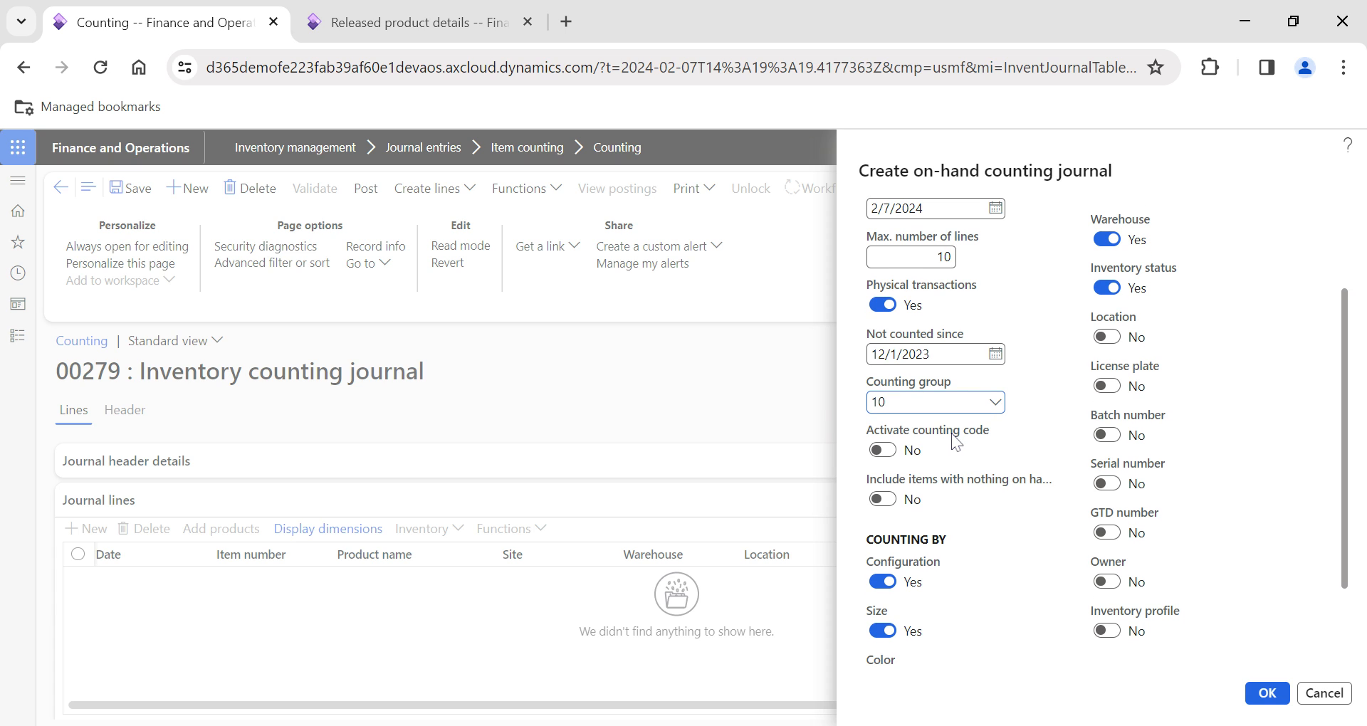
pyautogui.moveTo(954, 442)
pyautogui.moveTo(938, 493)
pyautogui.scroll(4, 1018, 462)
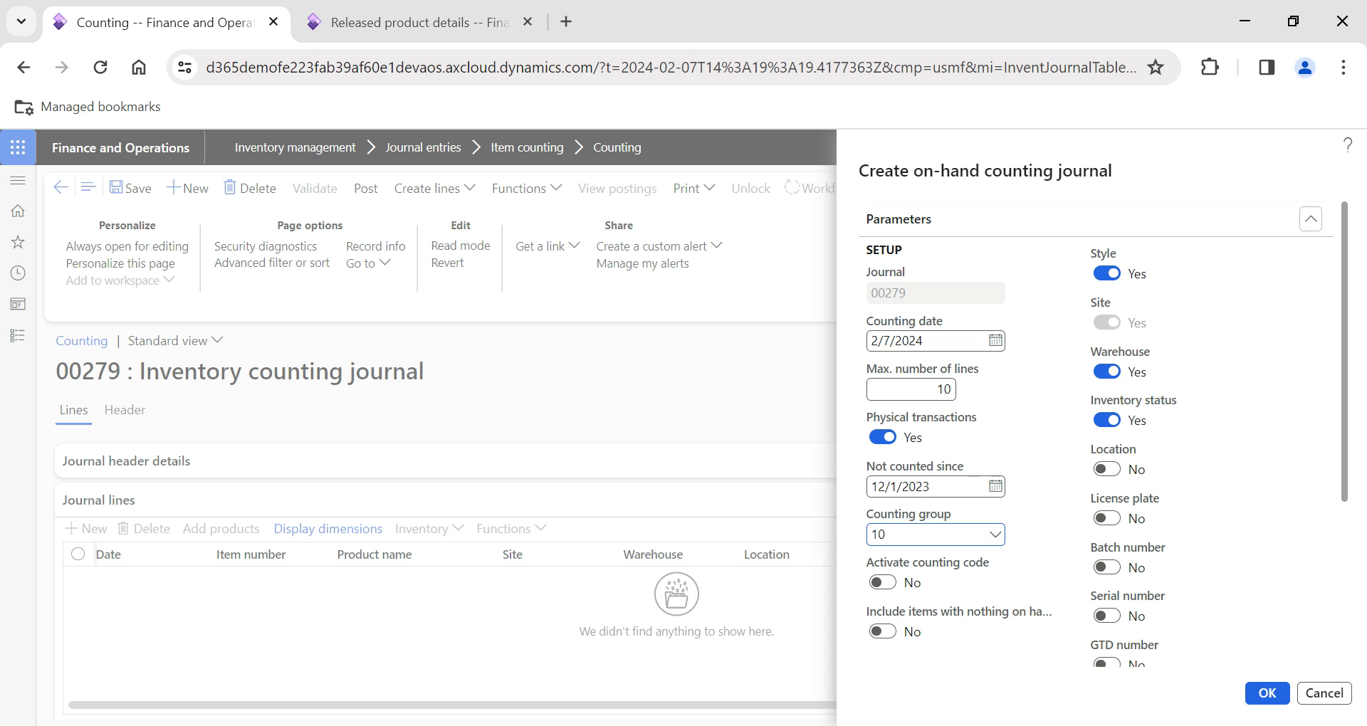
pyautogui.click(1330, 696)
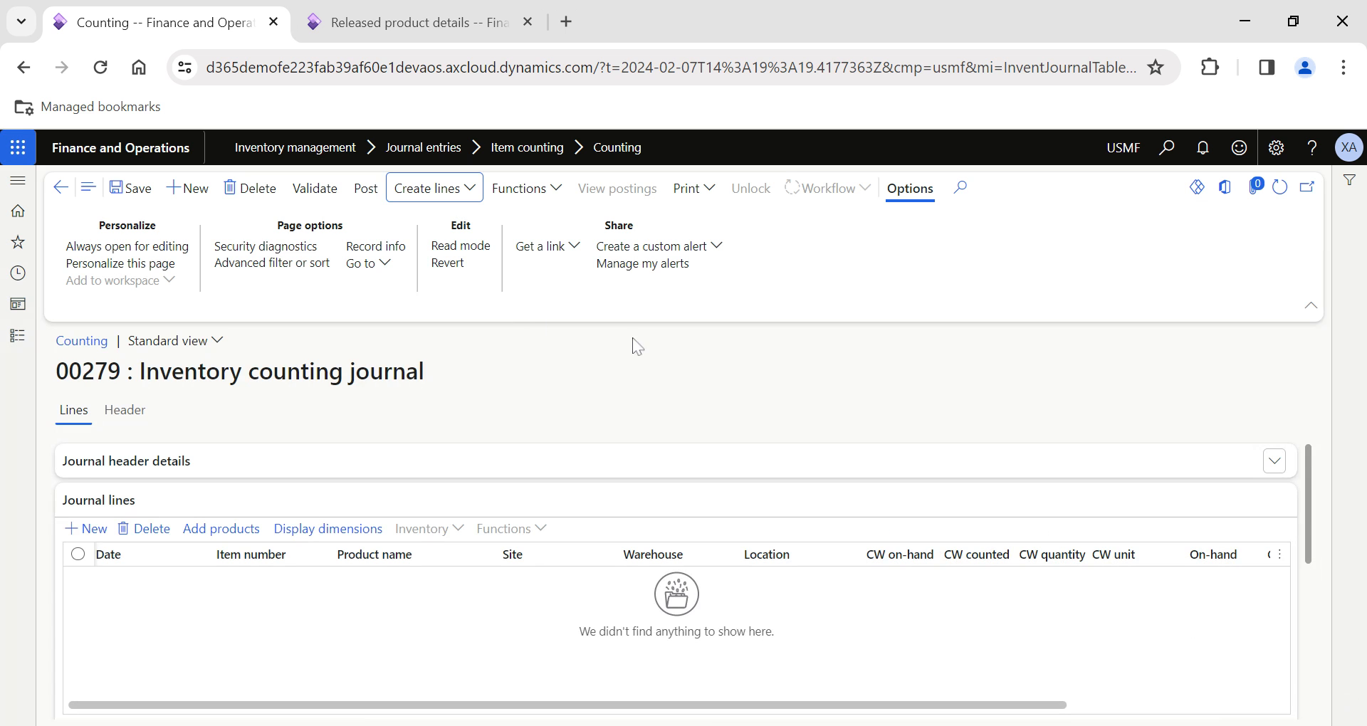
# Review the parameters for creating counting lines by items, including the Owner choices, and leave without creating lines
pyautogui.click(436, 188)
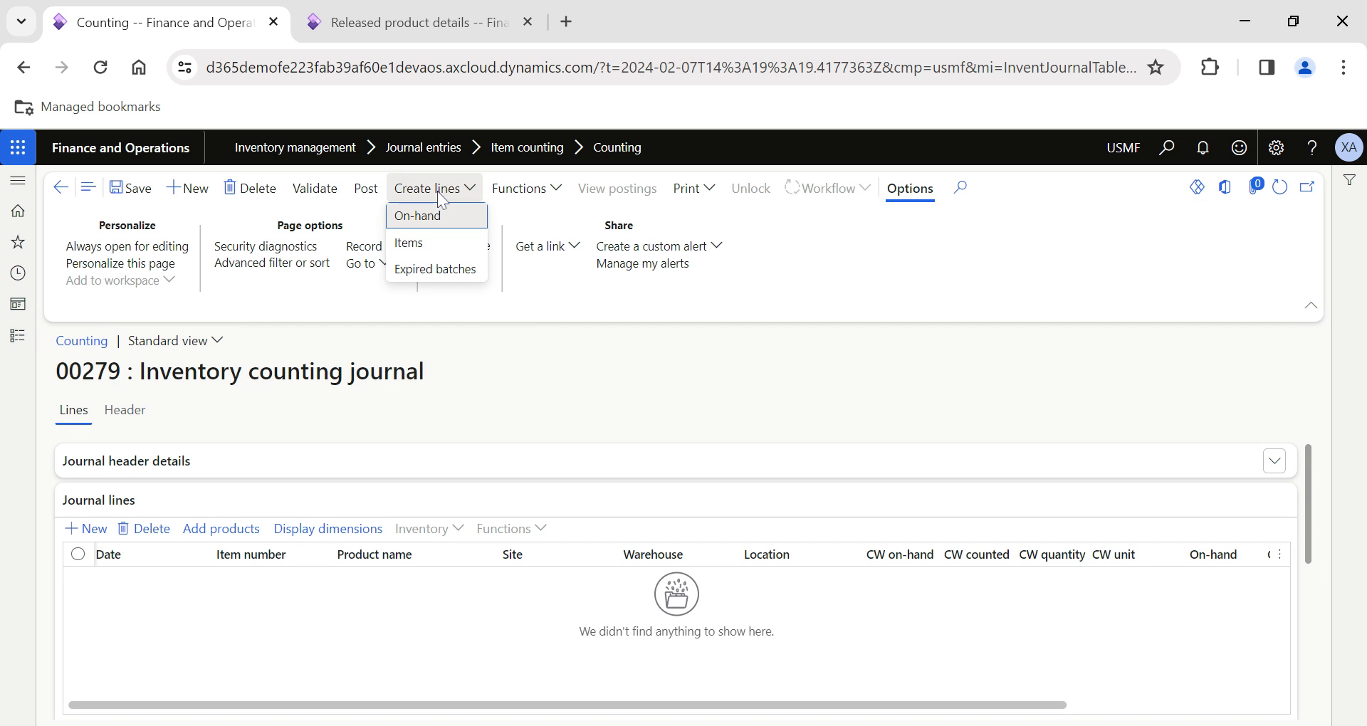
pyautogui.click(420, 246)
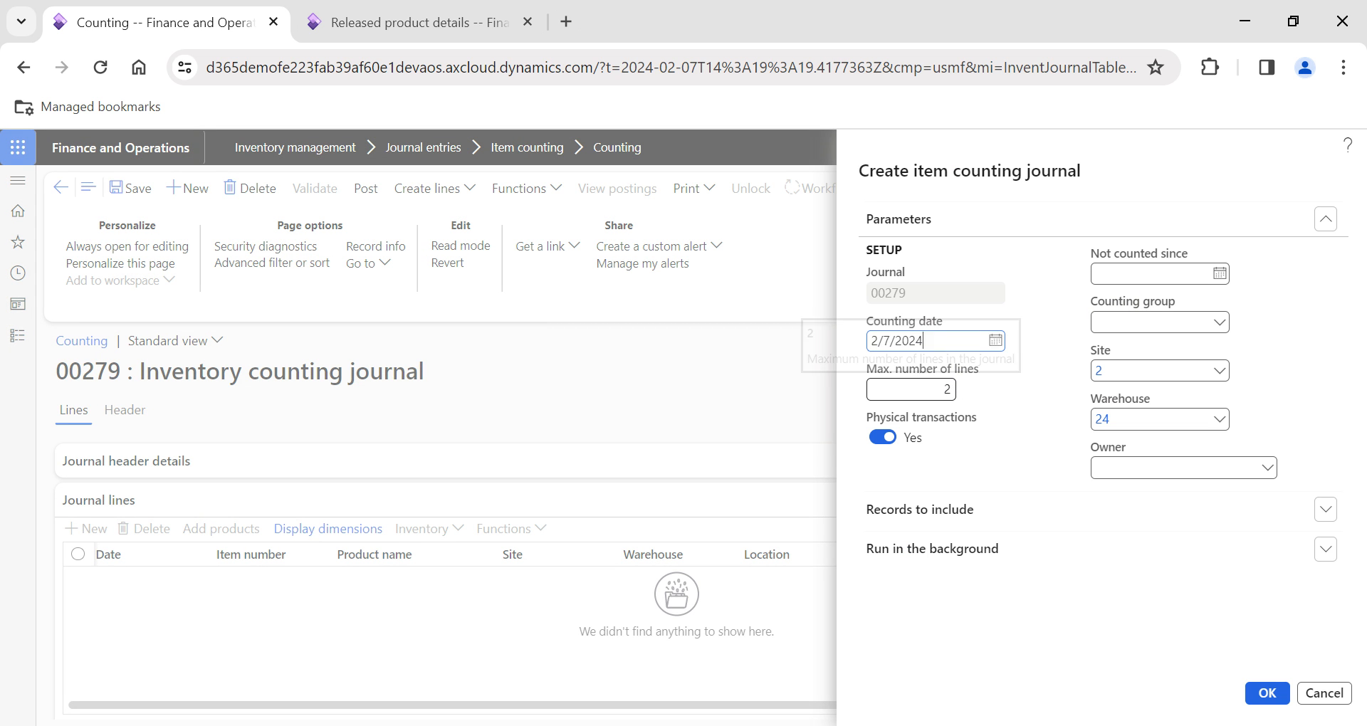
pyautogui.moveTo(905, 427)
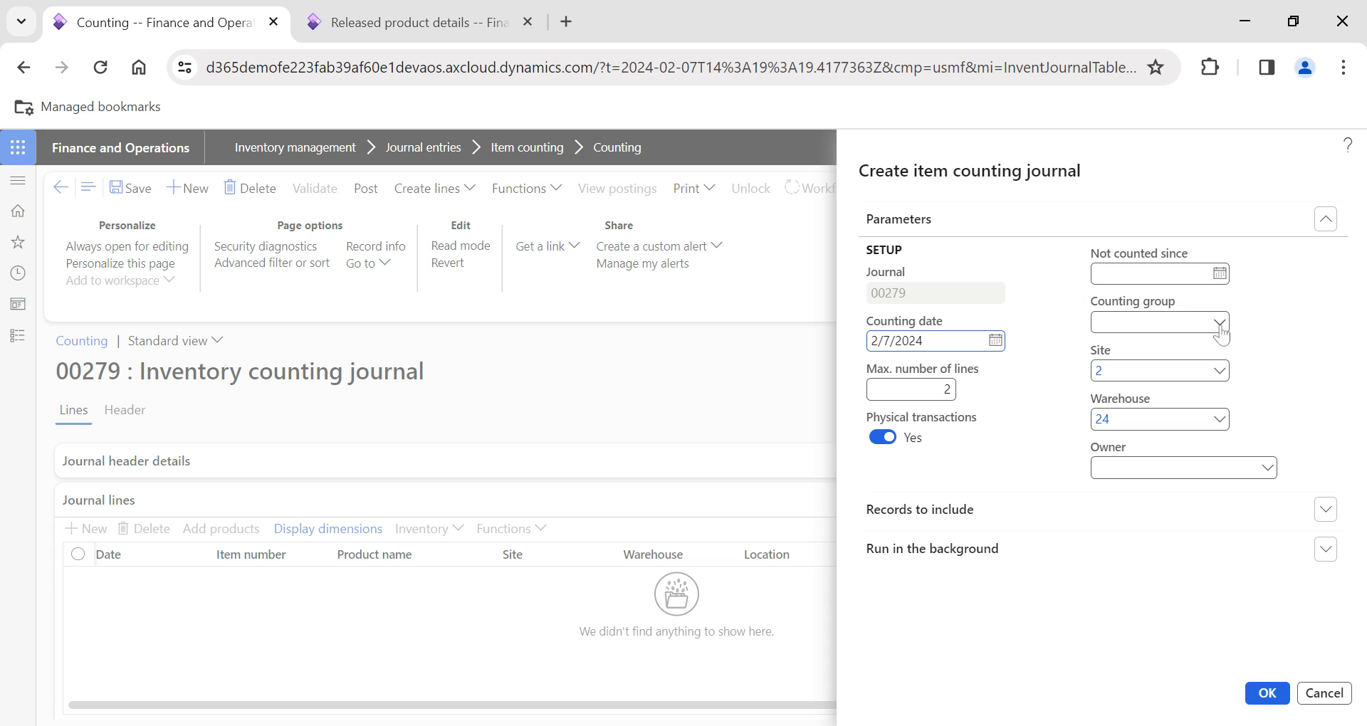
pyautogui.moveTo(1125, 462)
pyautogui.click(1267, 469)
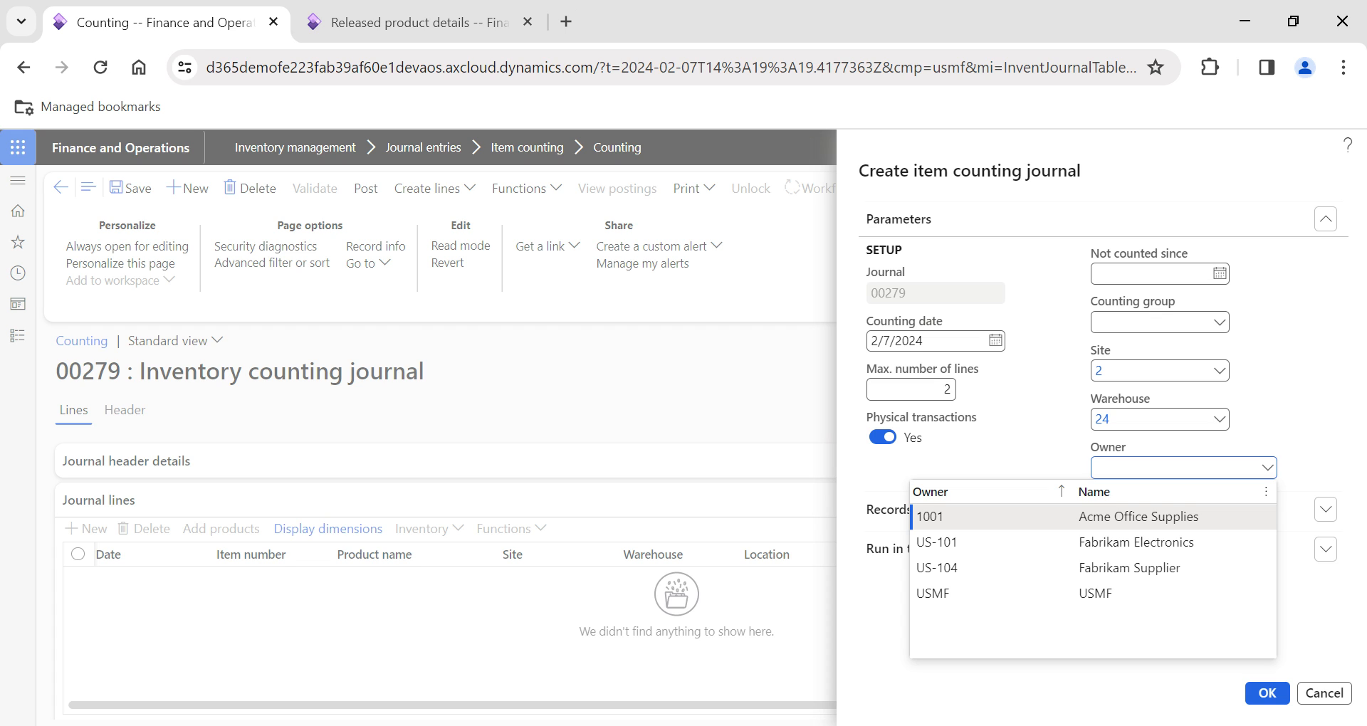
pyautogui.click(1034, 459)
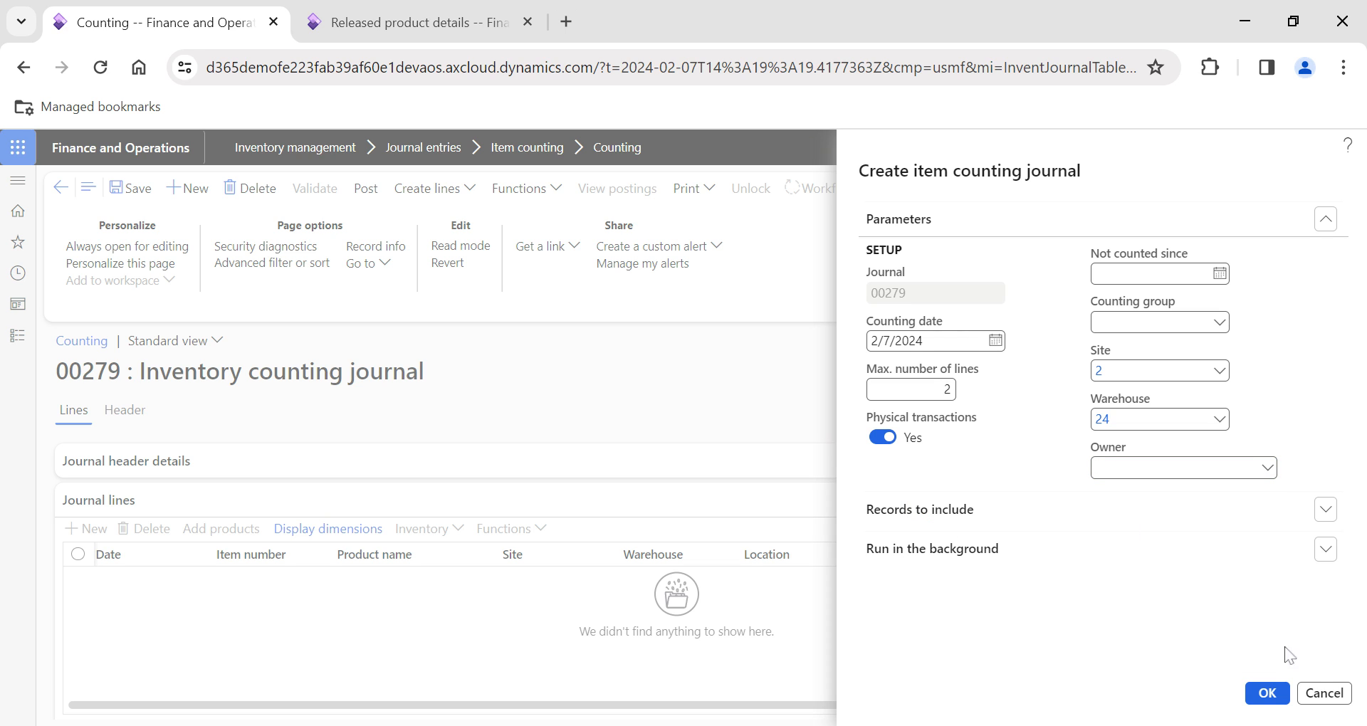
pyautogui.click(1316, 692)
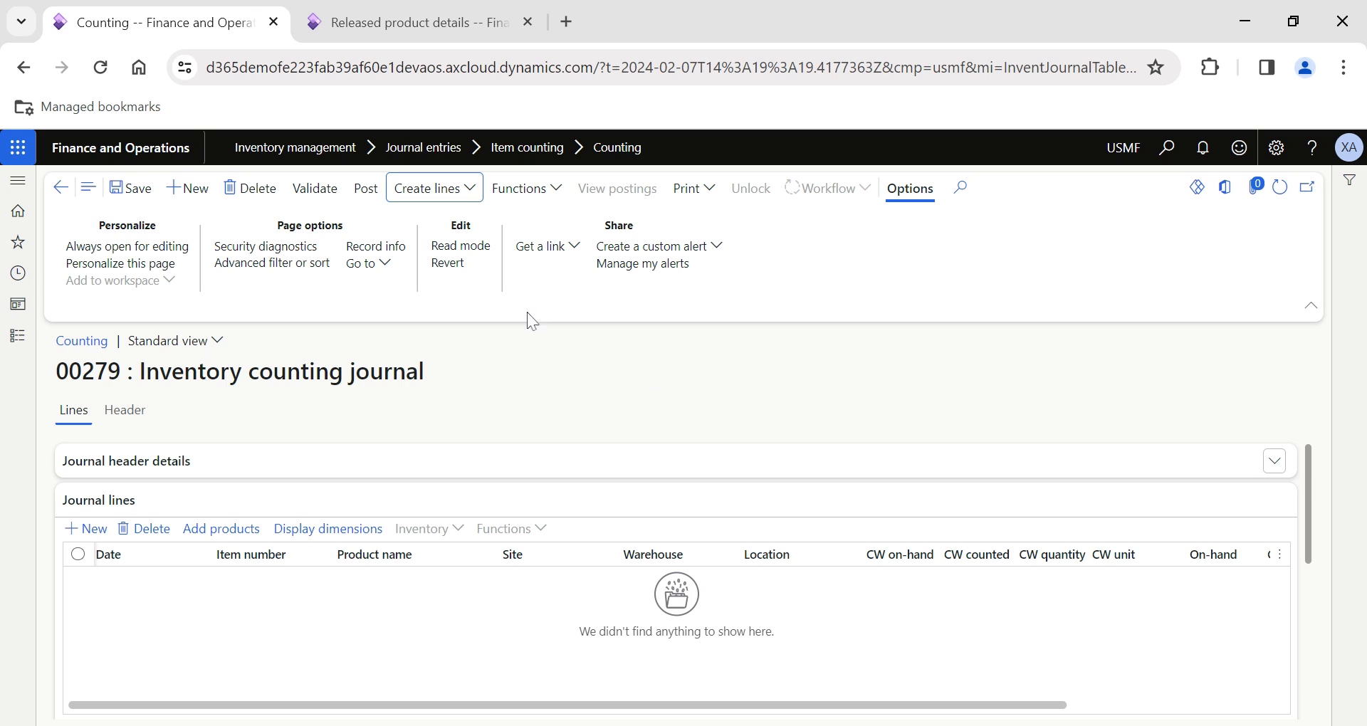
# Review the parameters for creating counting lines from expired batches, including the On-hand choices, and leave without creating lines
pyautogui.click(447, 205)
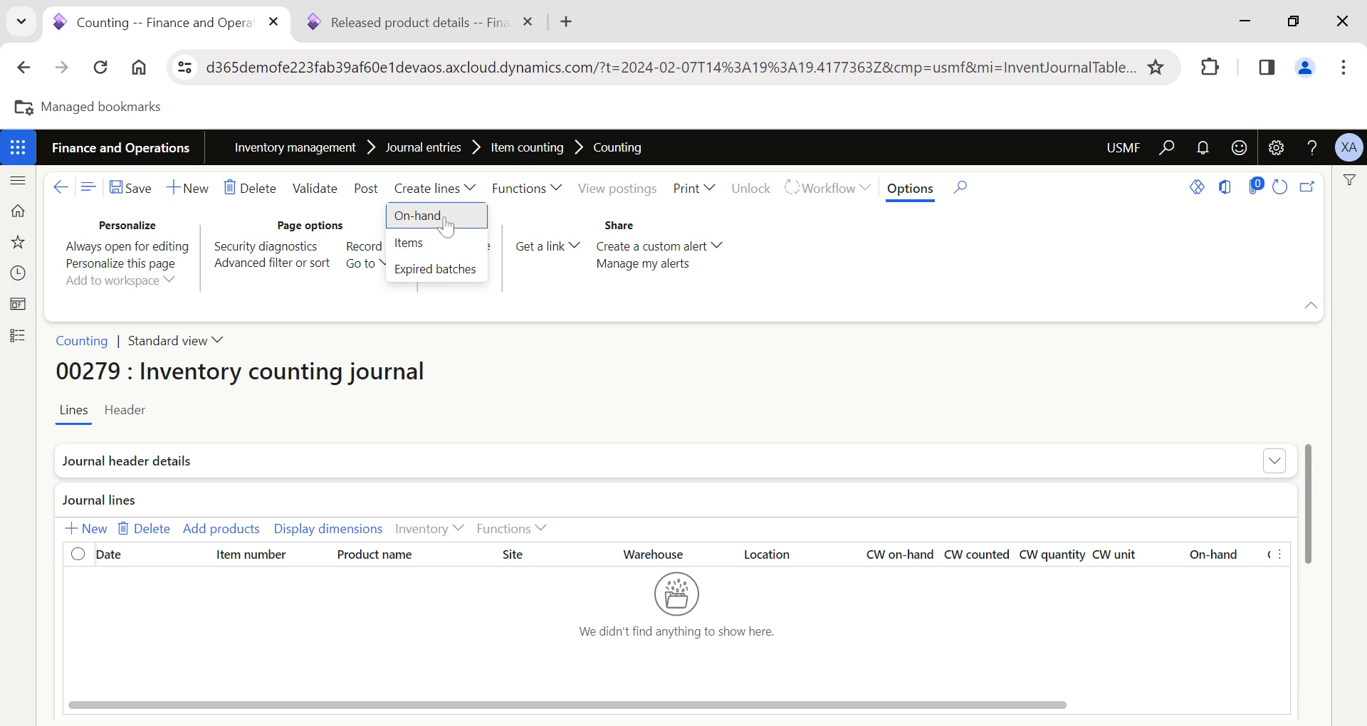
pyautogui.click(442, 272)
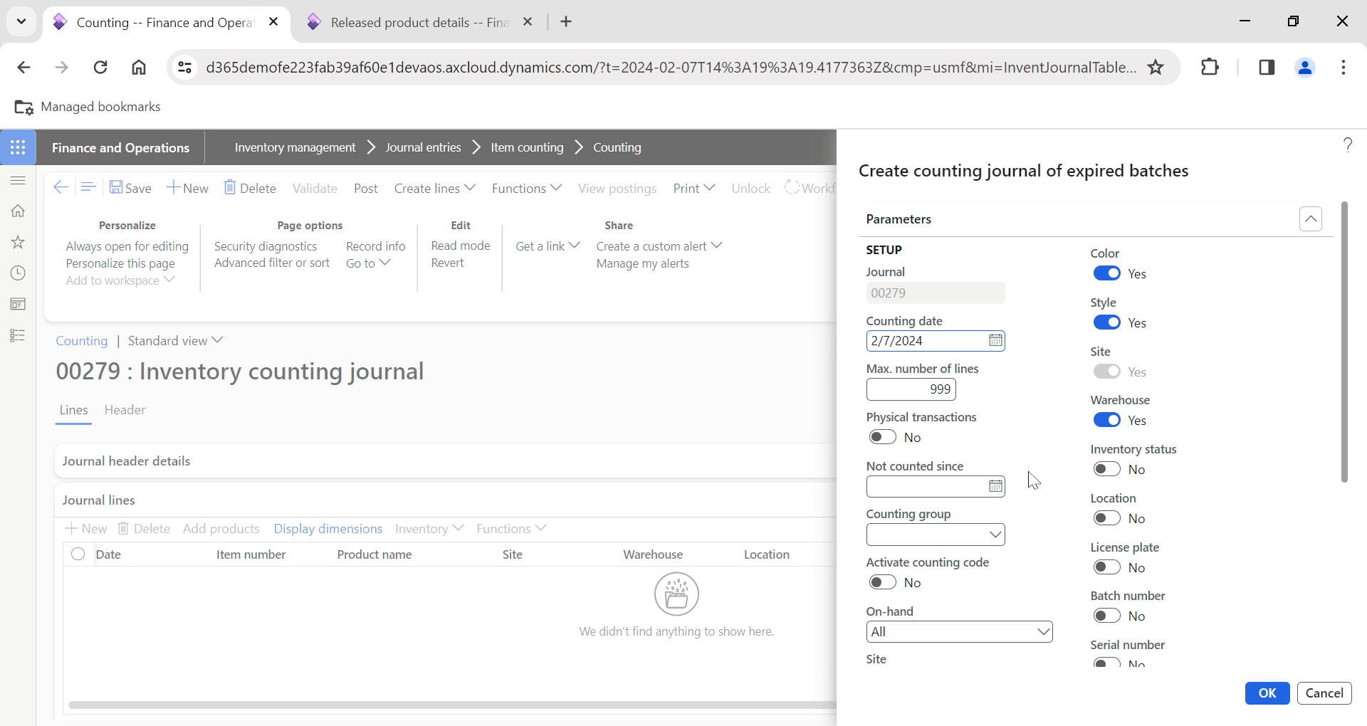
pyautogui.scroll(-3, 1029, 478)
pyautogui.click(1037, 452)
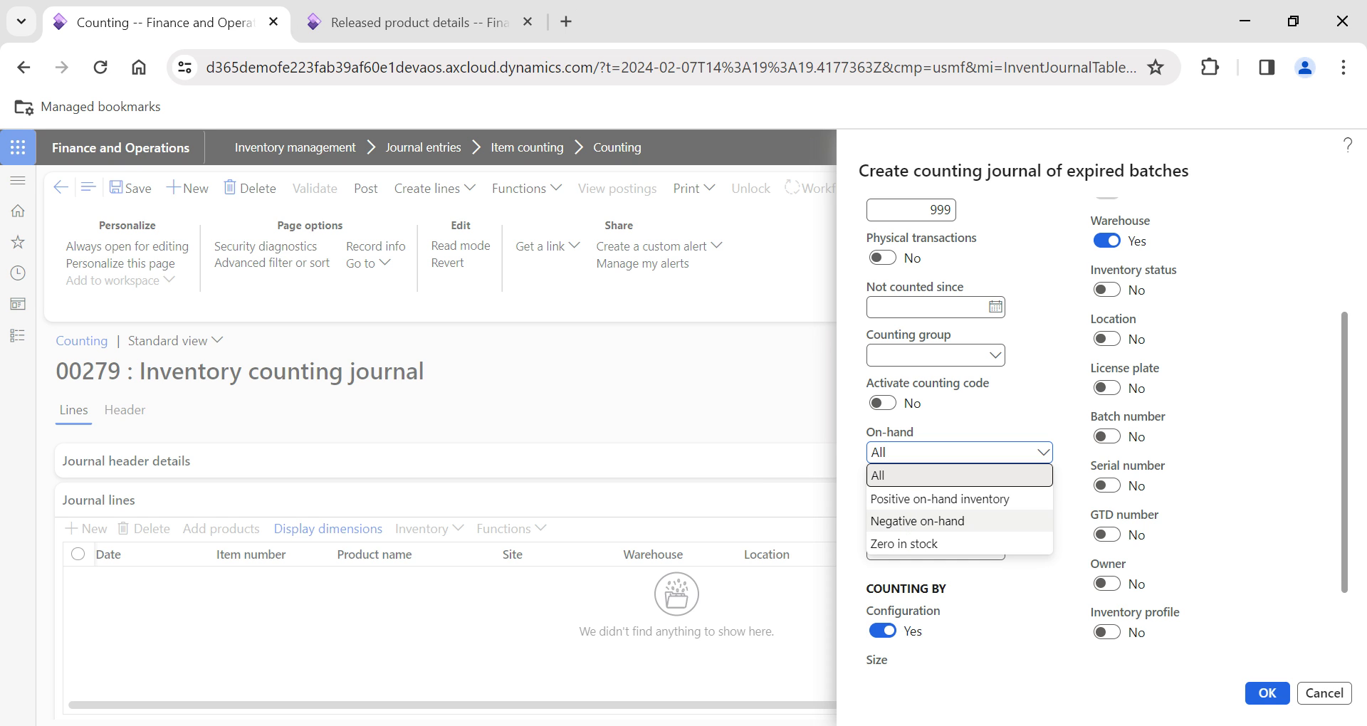
pyautogui.click(1069, 403)
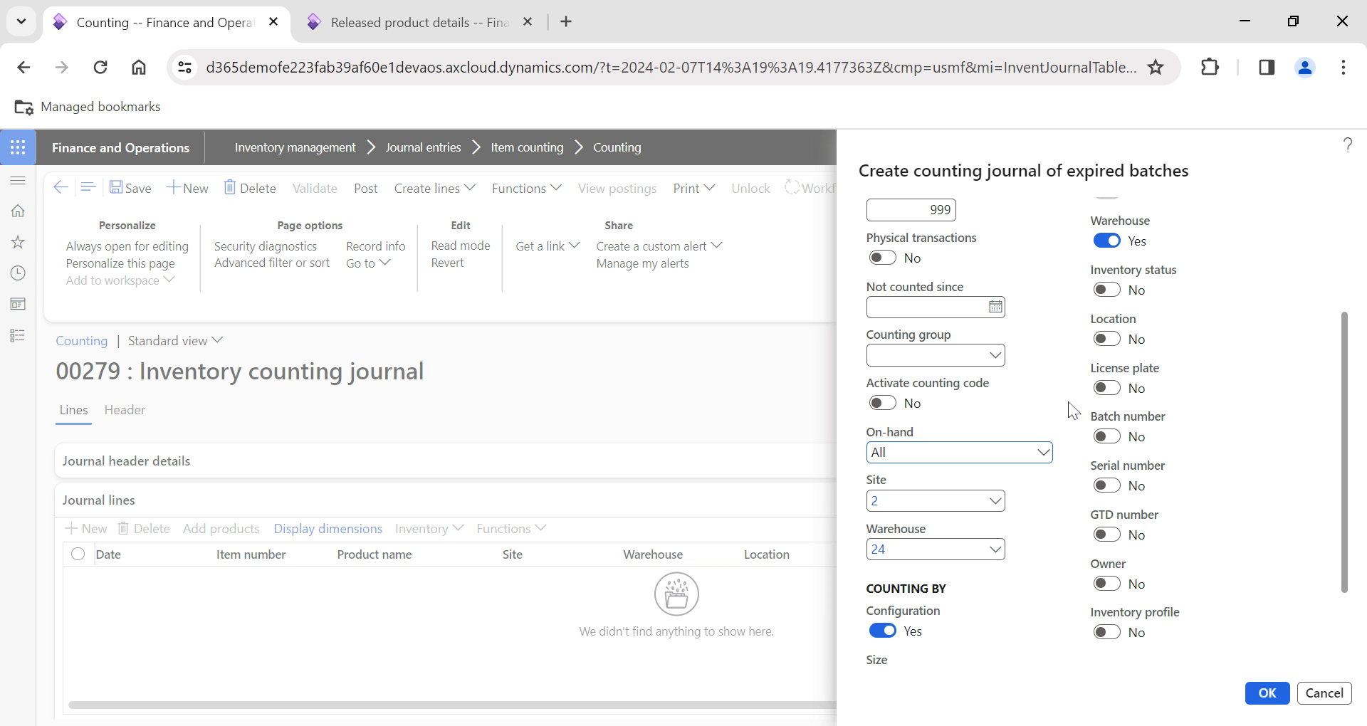
pyautogui.scroll(-3, 1073, 409)
pyautogui.scroll(5, 1075, 406)
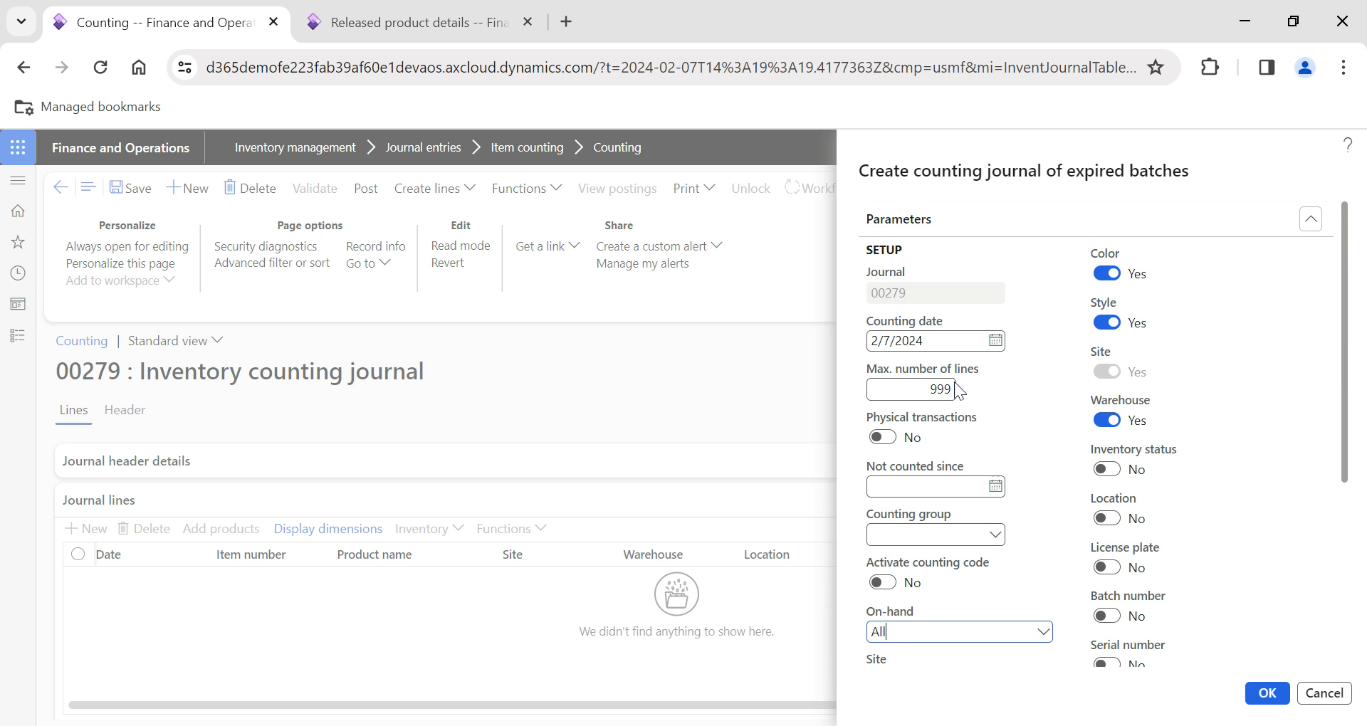
pyautogui.scroll(-3, 971, 455)
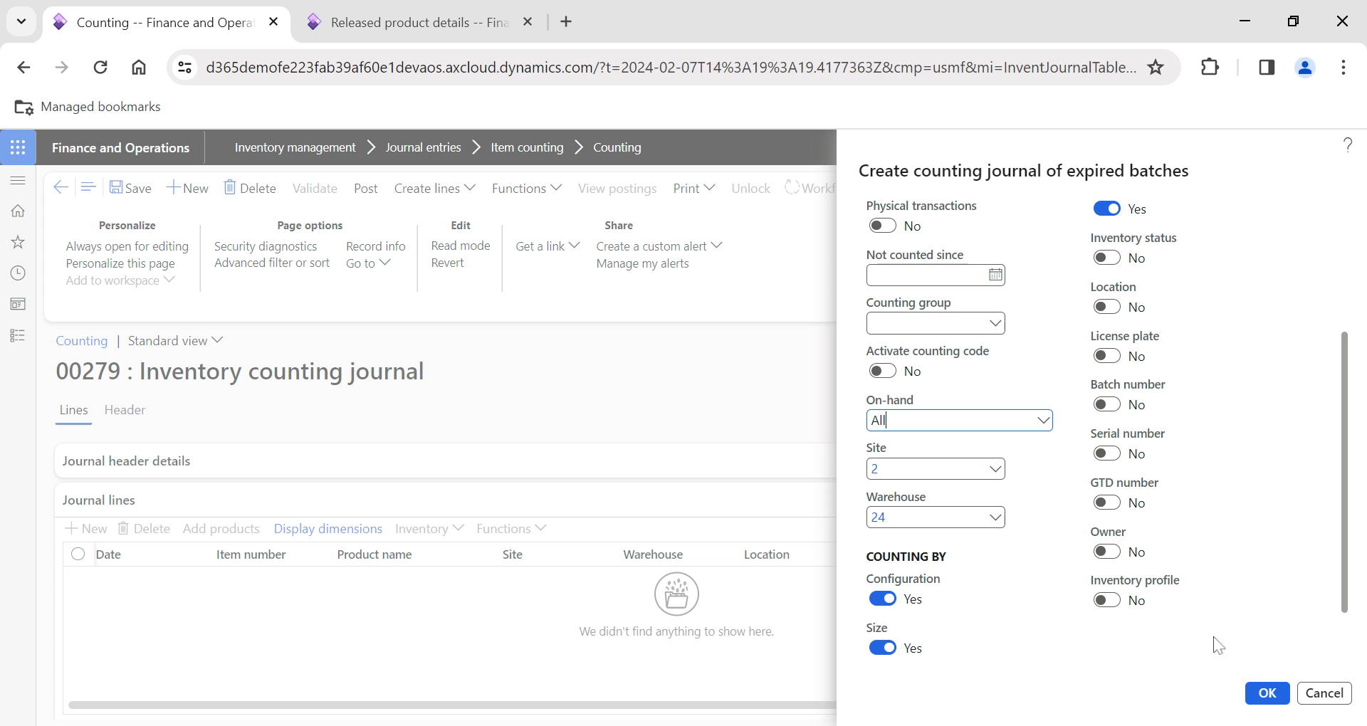
pyautogui.click(1317, 691)
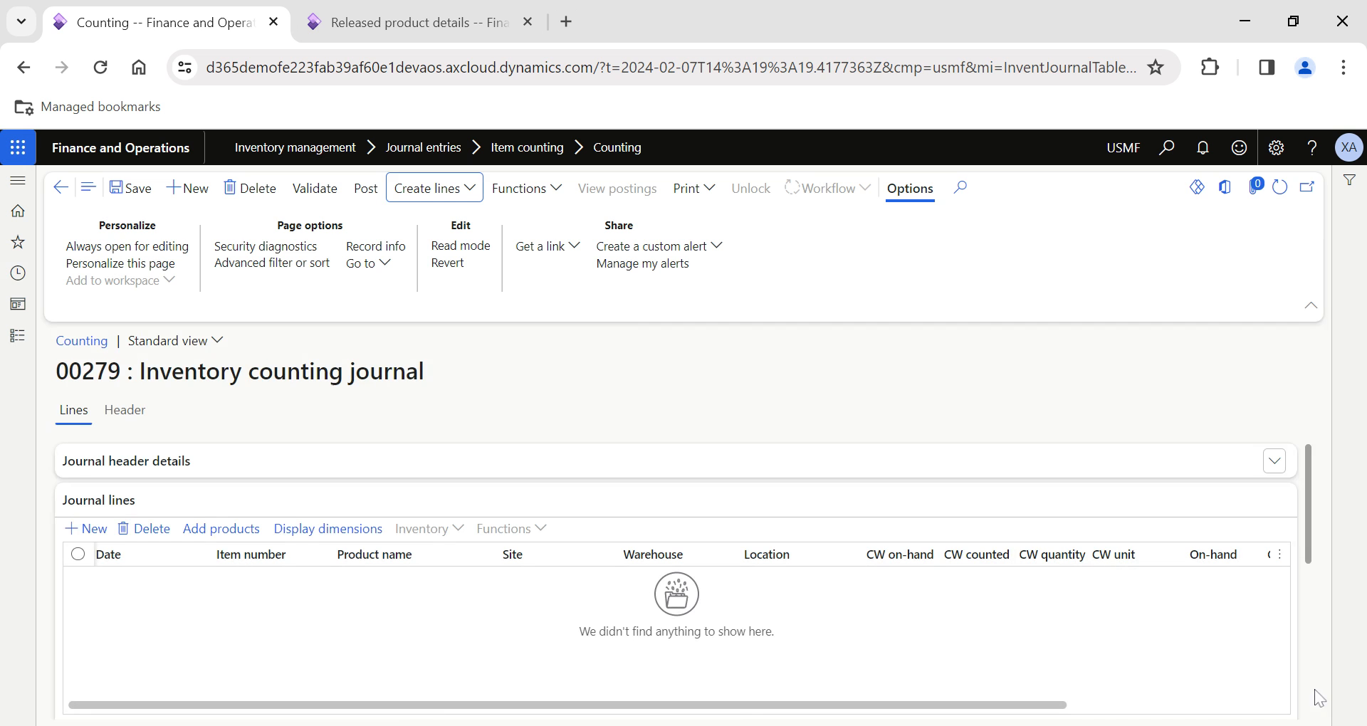
# Start creating counting lines by items, setting the counting date to 2/7/2024 and the maximum number of lines to 10
pyautogui.click(456, 194)
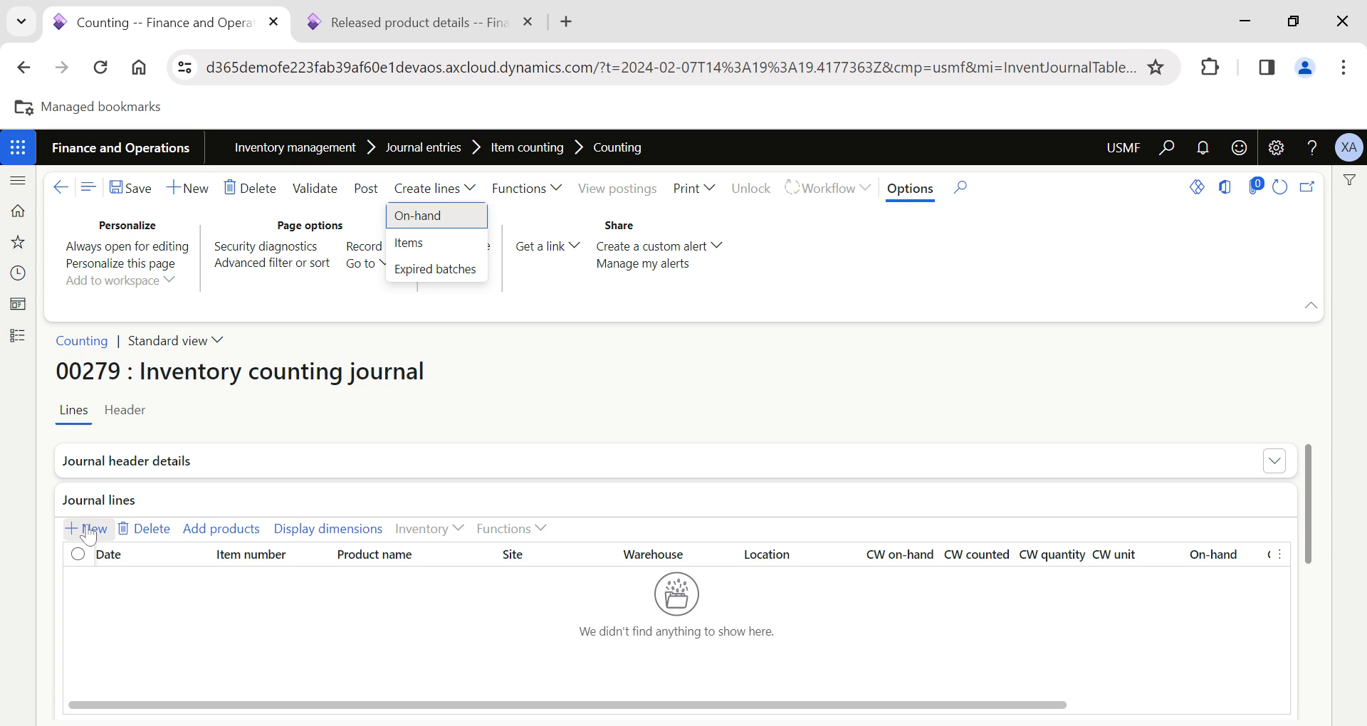
pyautogui.click(125, 596)
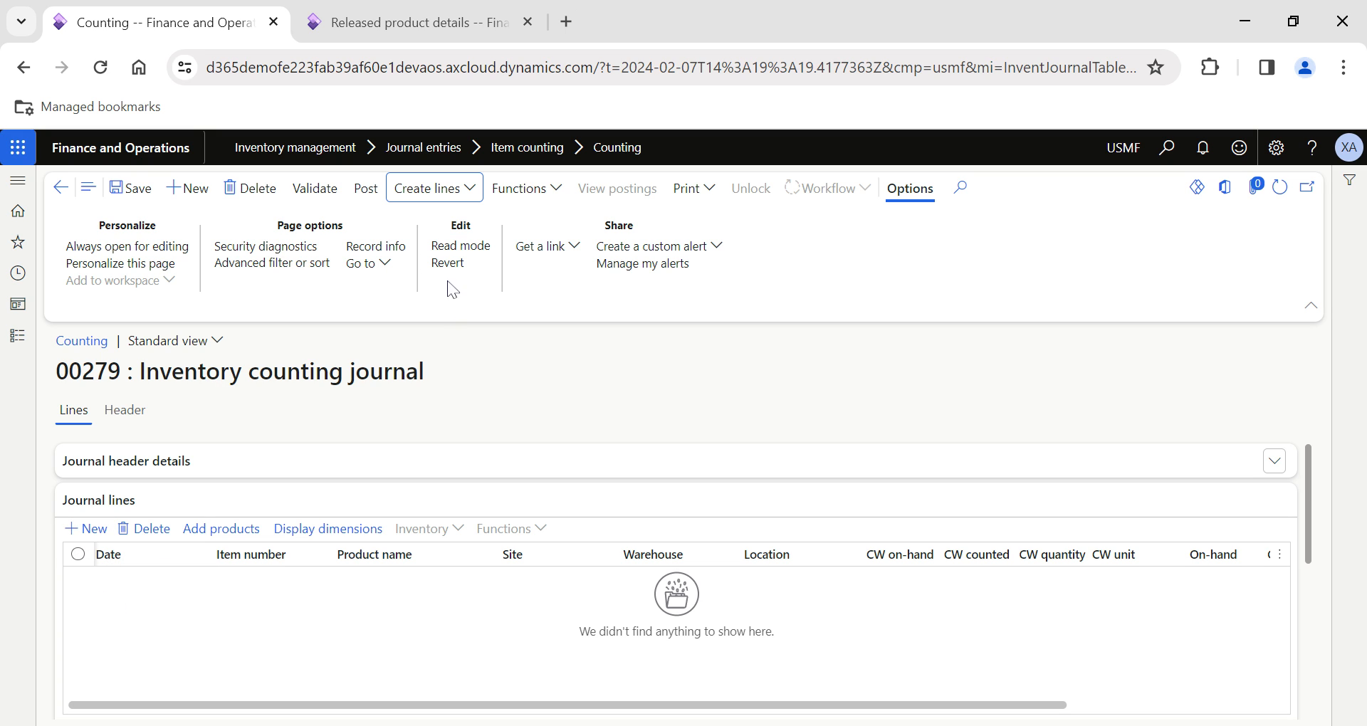
pyautogui.click(448, 201)
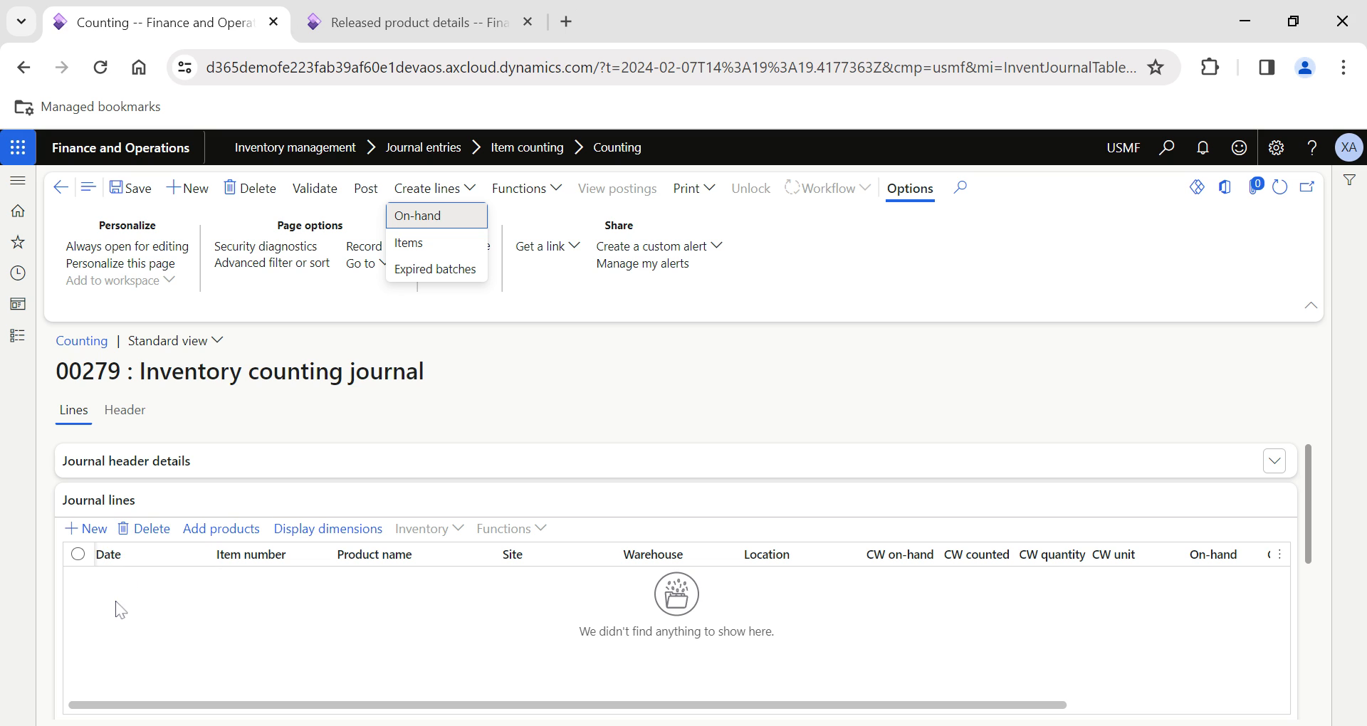
pyautogui.click(433, 244)
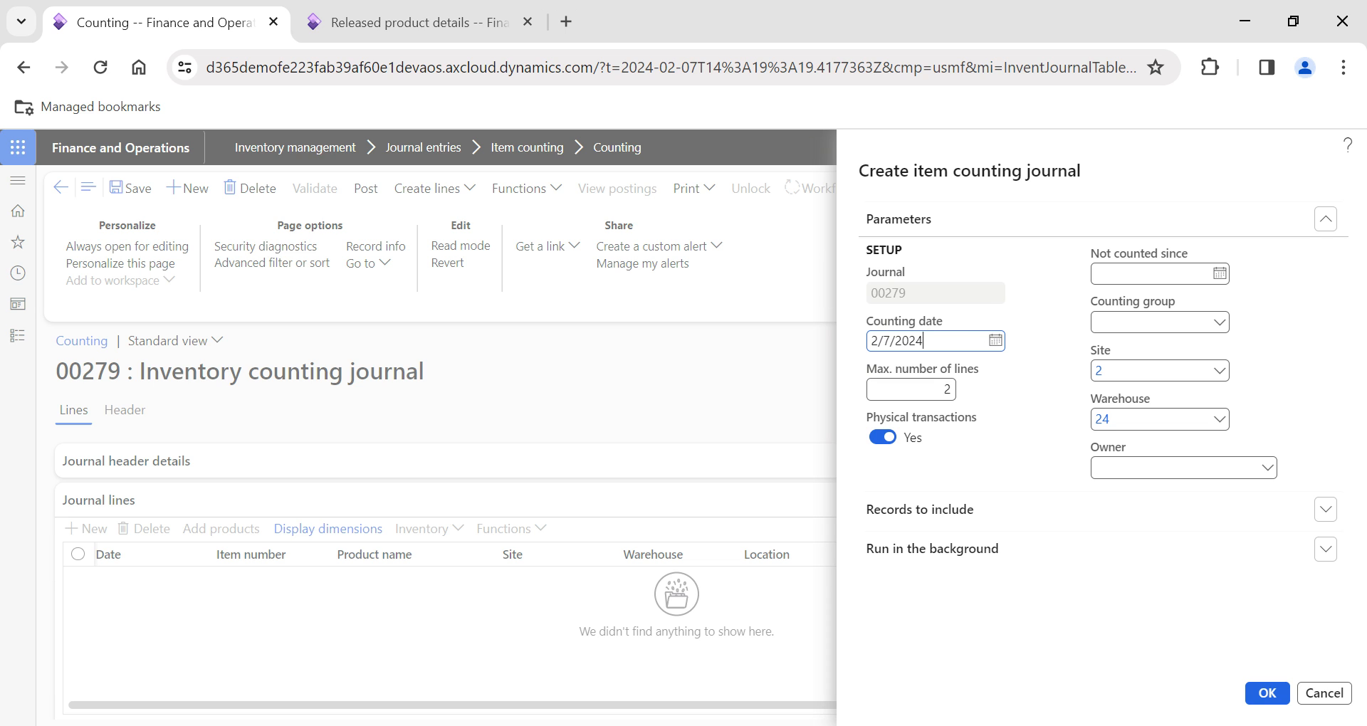
pyautogui.click(995, 341)
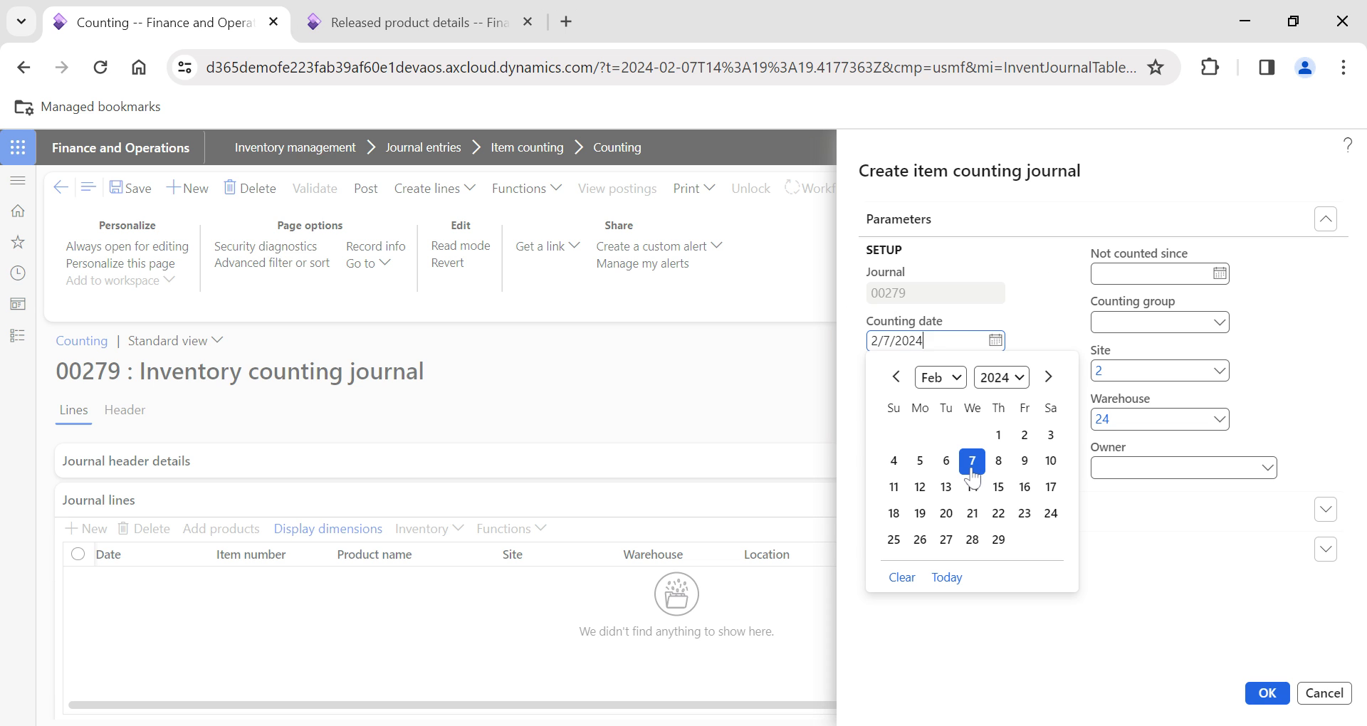
pyautogui.click(972, 470)
pyautogui.click(946, 389)
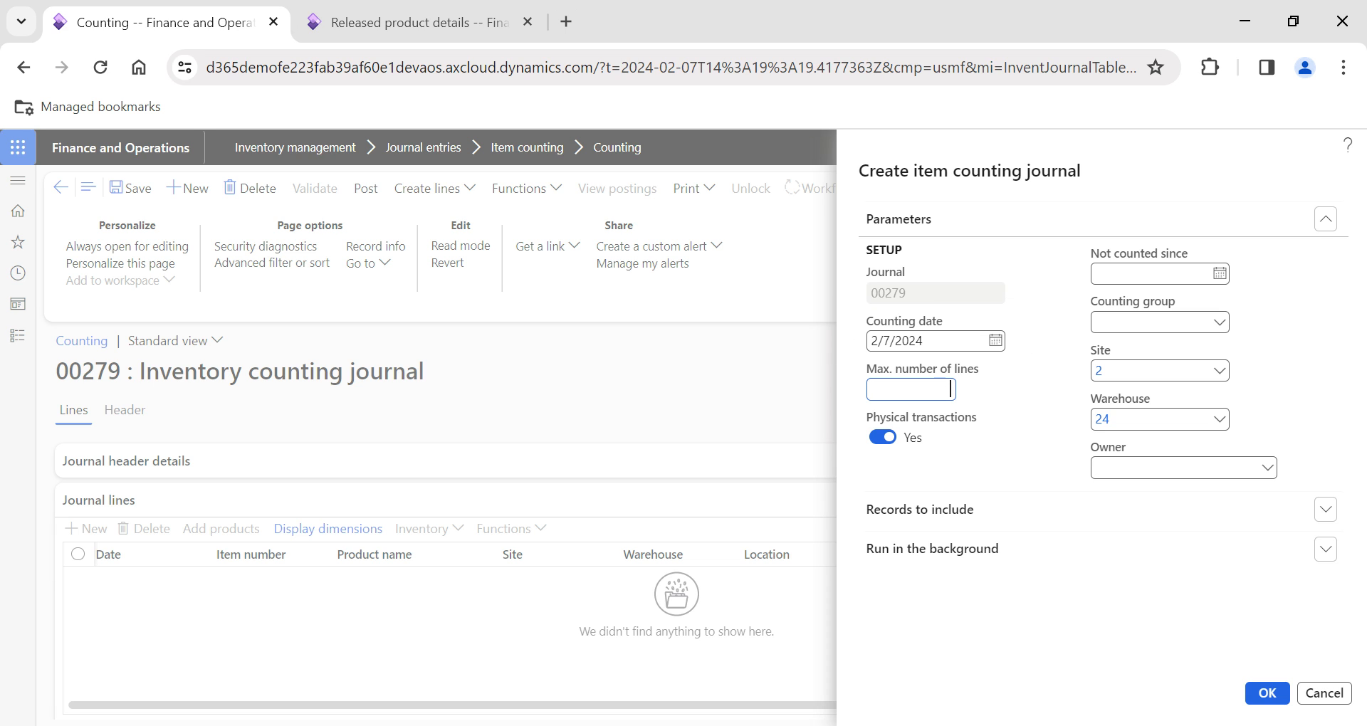
pyautogui.write('10')
pyautogui.press('Tab')
# Toggle Physical transactions and generate the item counting lines for site 2 and warehouse 24
pyautogui.click(883, 437)
pyautogui.click(1219, 322)
pyautogui.click(1140, 370)
pyautogui.click(1263, 708)
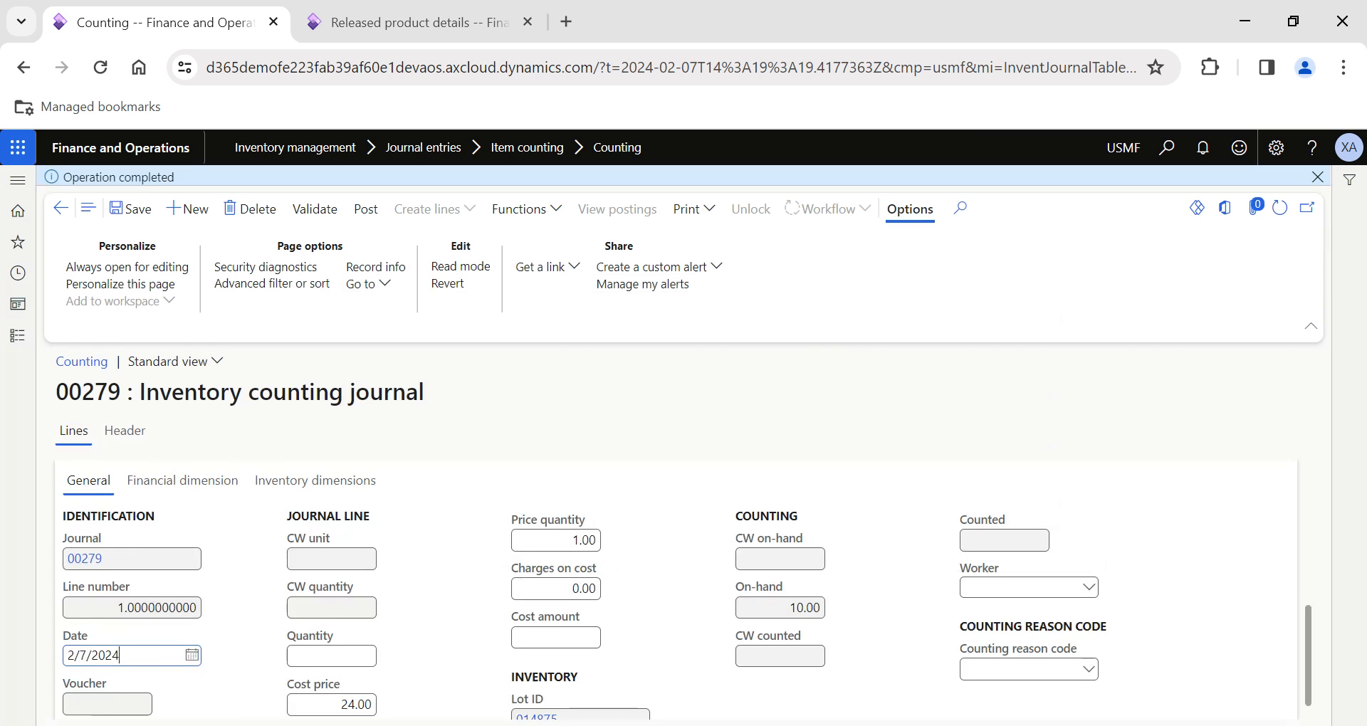
# Examine the generated journal lines across all columns, including item, warehouse, on-hand, counted and quantity
pyautogui.scroll(5, 393, 544)
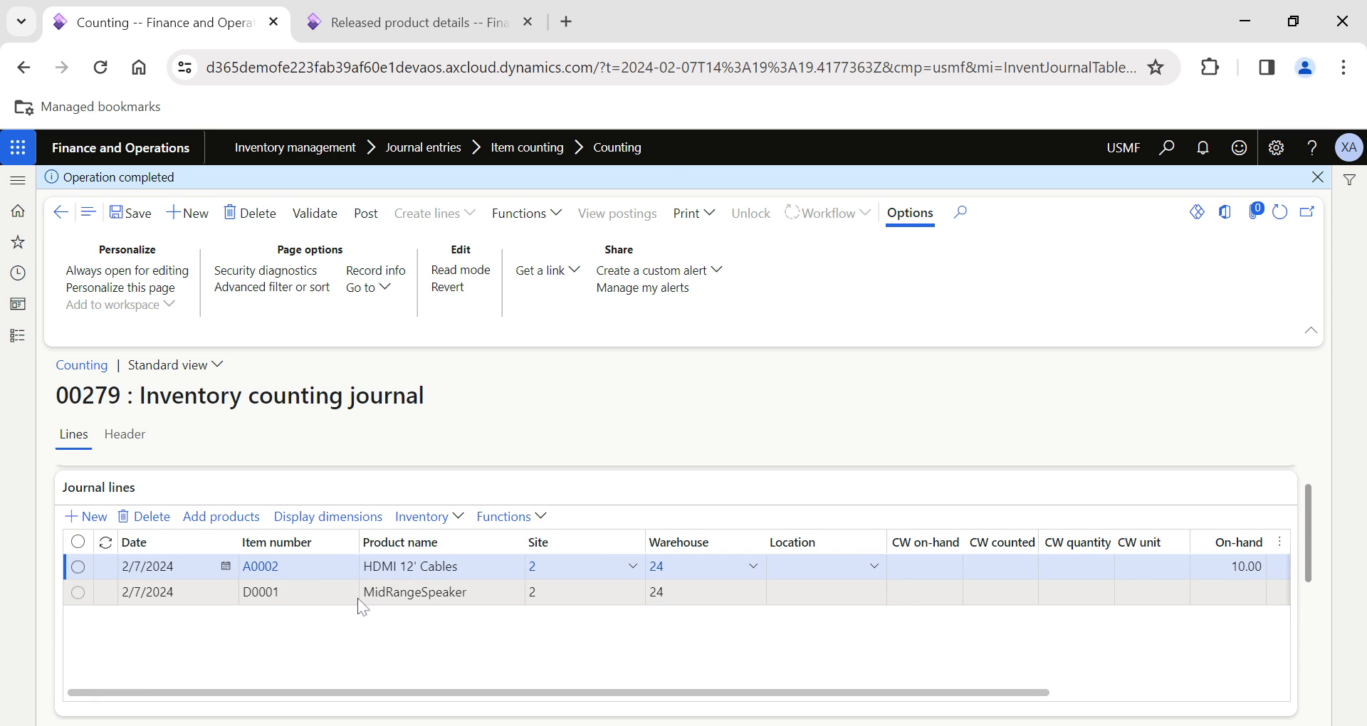
pyautogui.moveTo(285, 593)
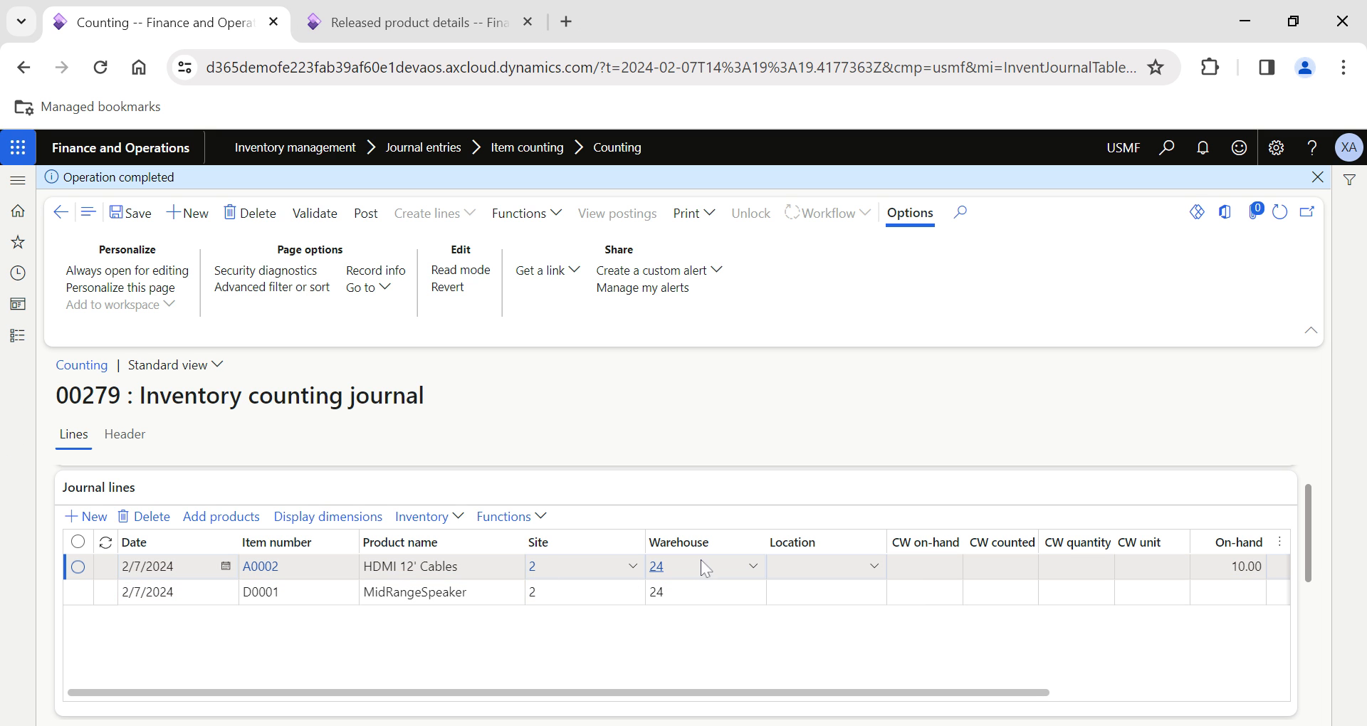
pyautogui.hscroll(5, 757, 626)
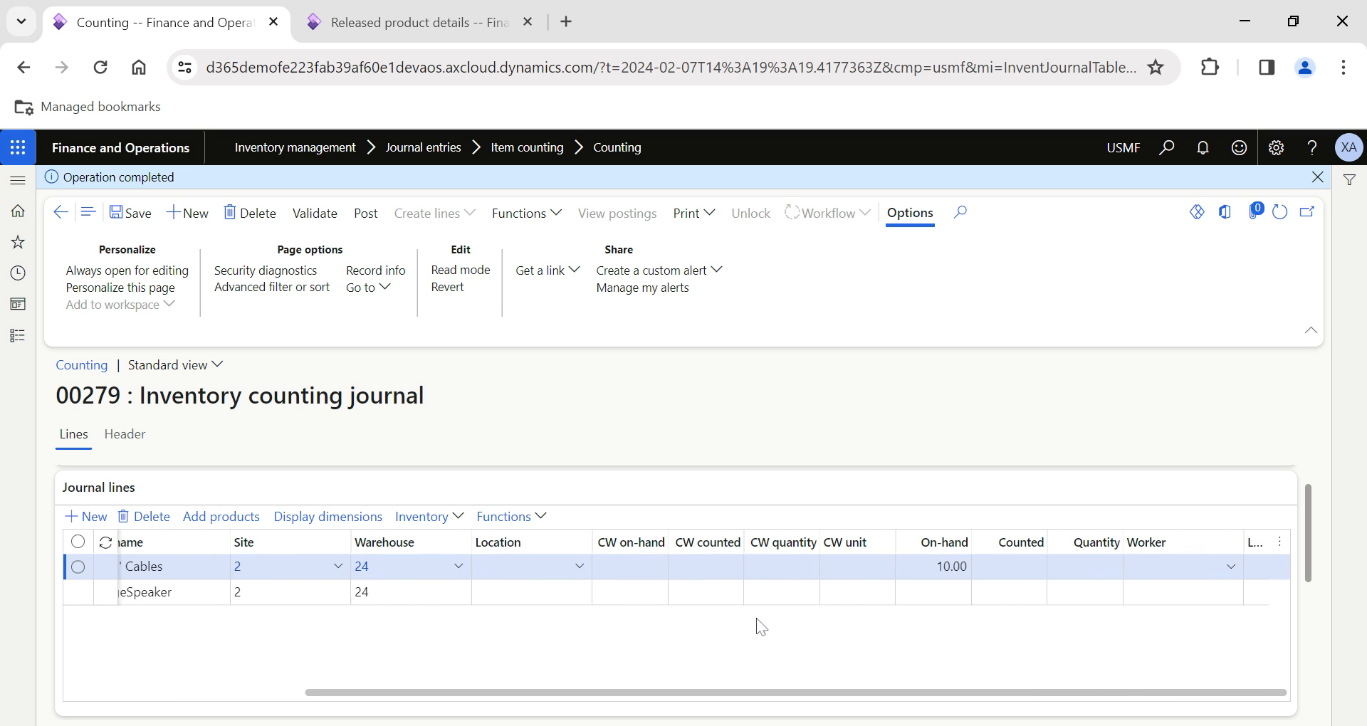
pyautogui.hscroll(-3, 593, 630)
pyautogui.hscroll(2, 593, 630)
pyautogui.hscroll(1, 598, 638)
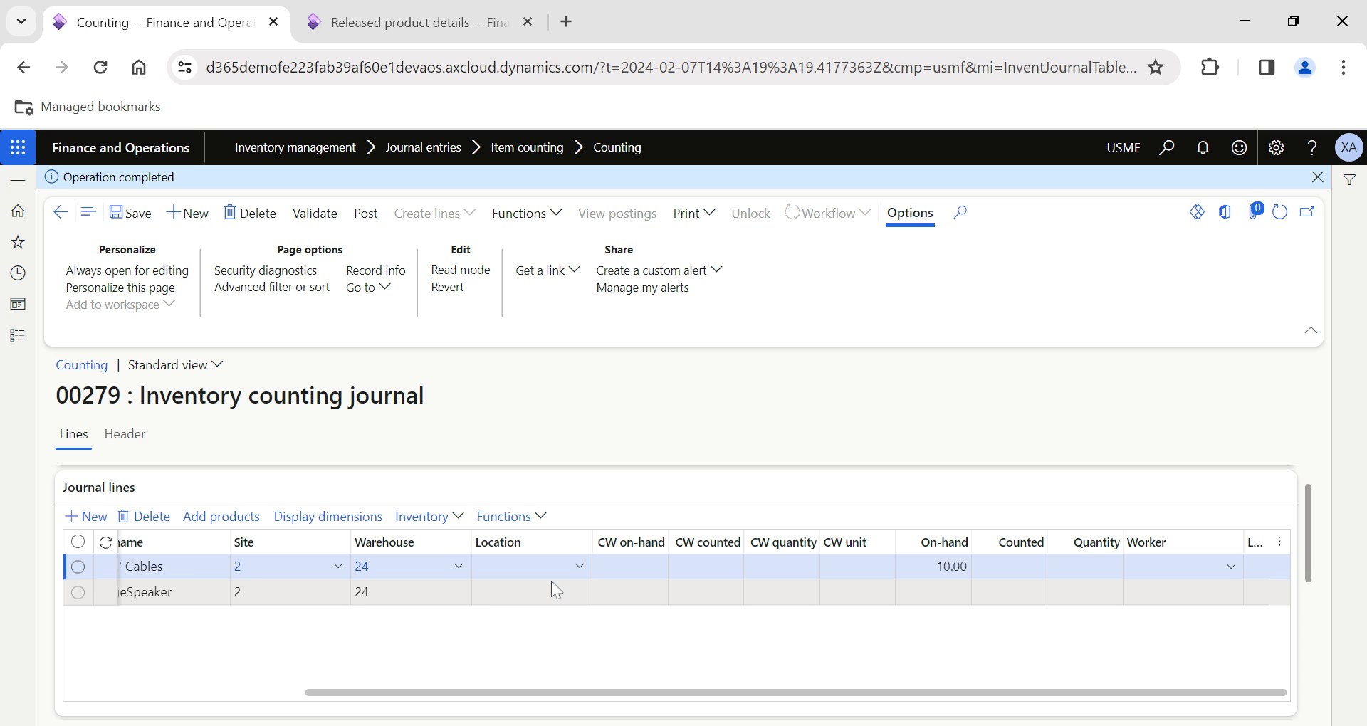
pyautogui.hscroll(-4, 498, 623)
pyautogui.hscroll(5, 508, 624)
pyautogui.hscroll(-5, 872, 619)
pyautogui.hscroll(5, 870, 617)
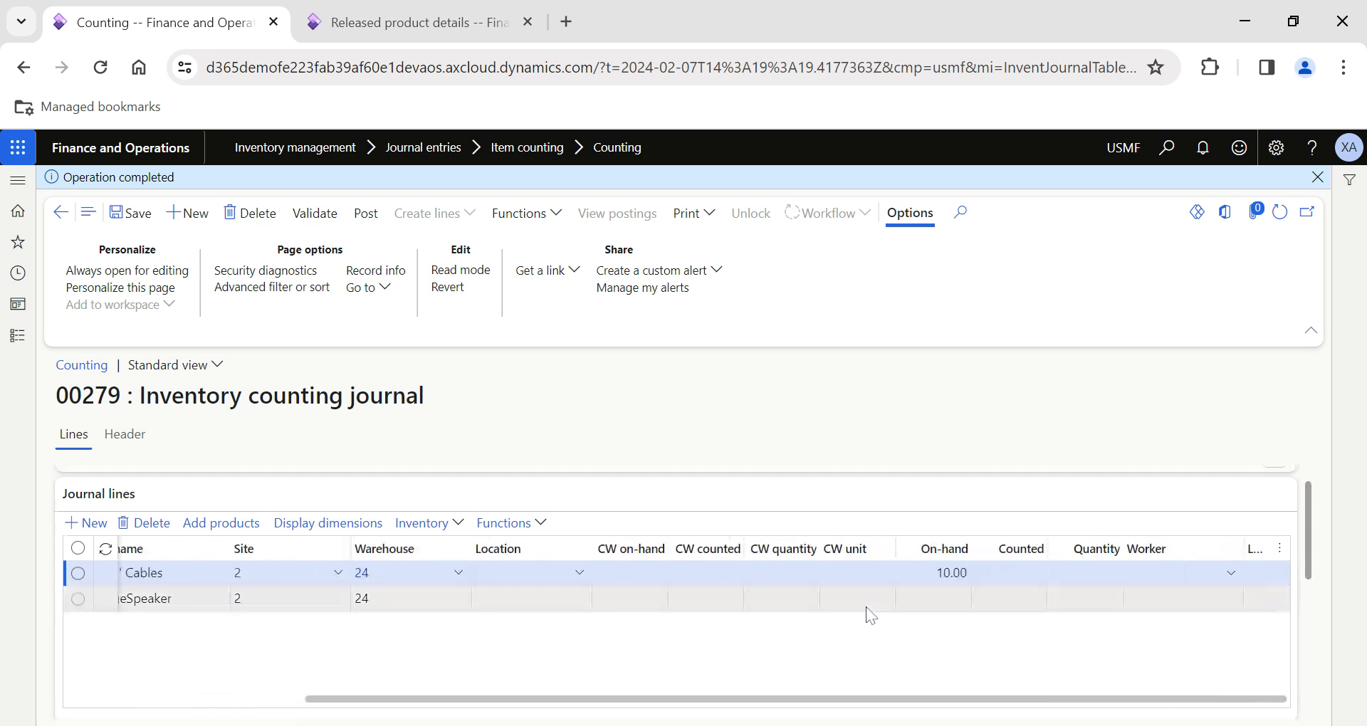
pyautogui.moveTo(929, 560)
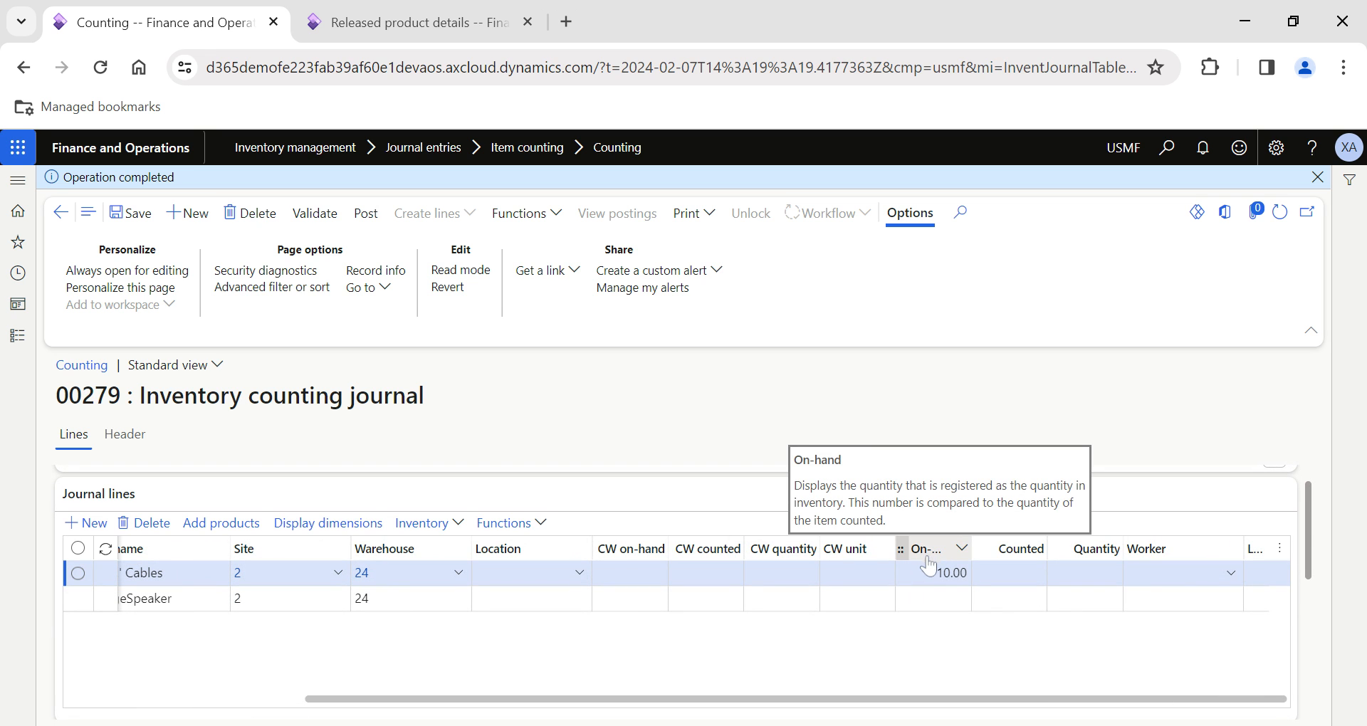
pyautogui.moveTo(1001, 561)
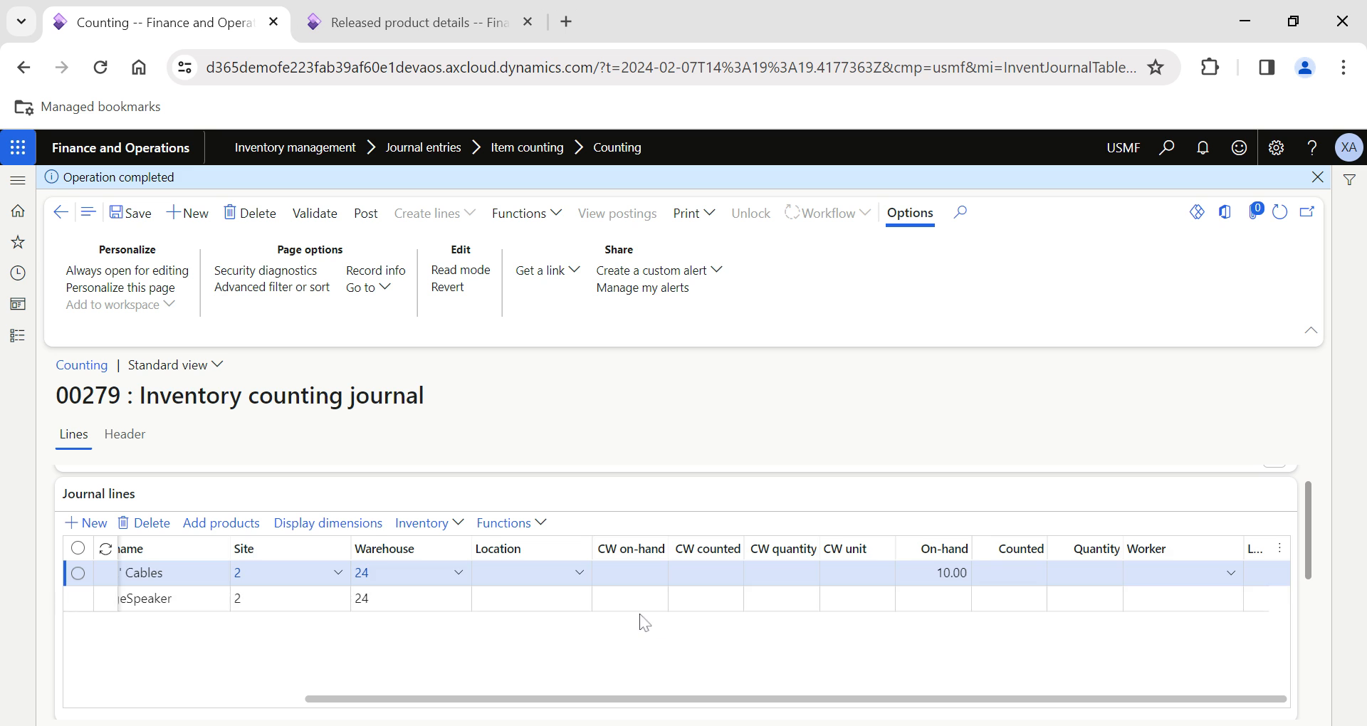
pyautogui.hscroll(-10, 641, 623)
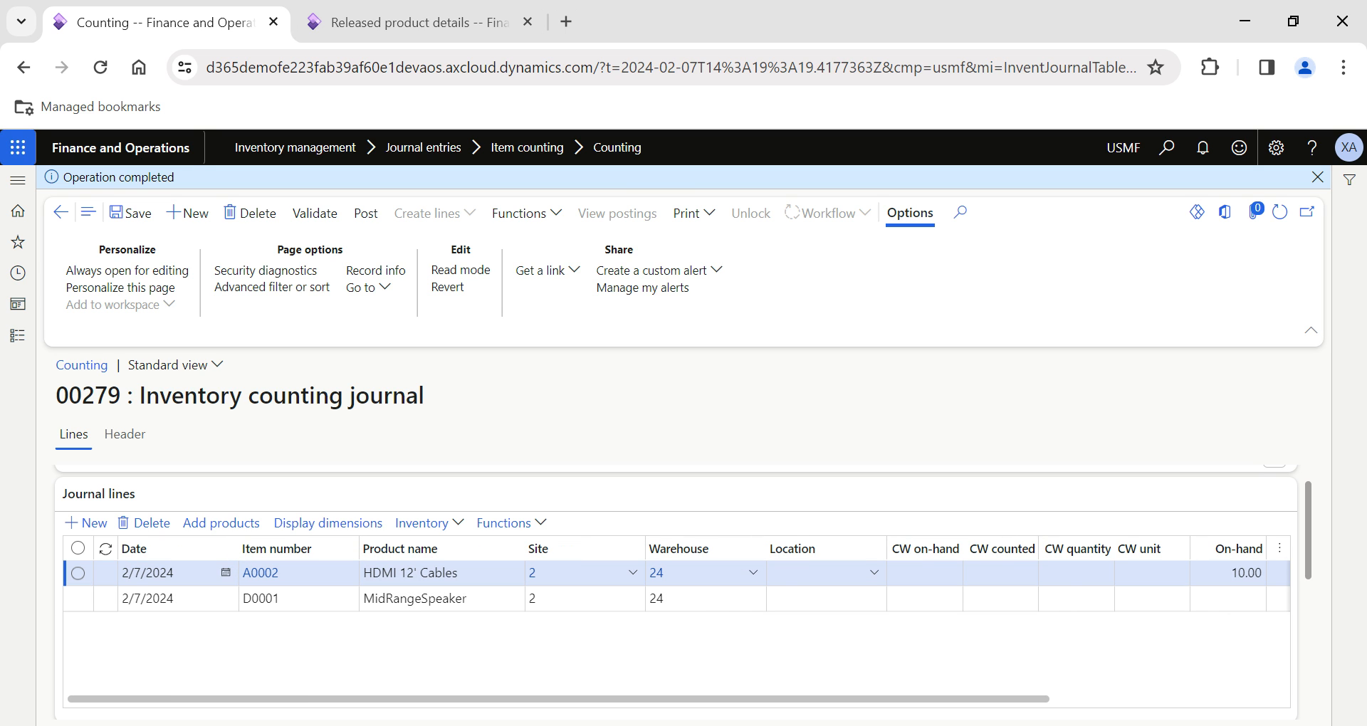
# Review the print parameters for the journal report and cancel without printing
pyautogui.click(702, 213)
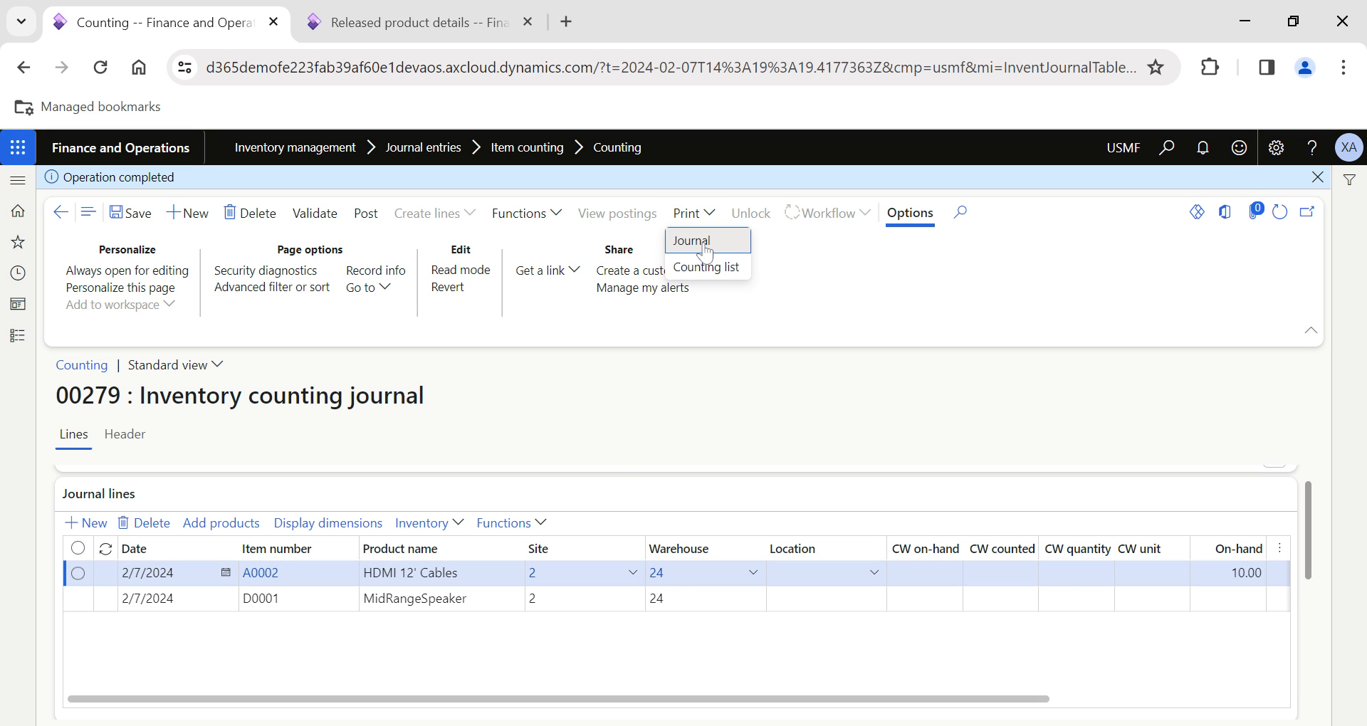
pyautogui.click(705, 245)
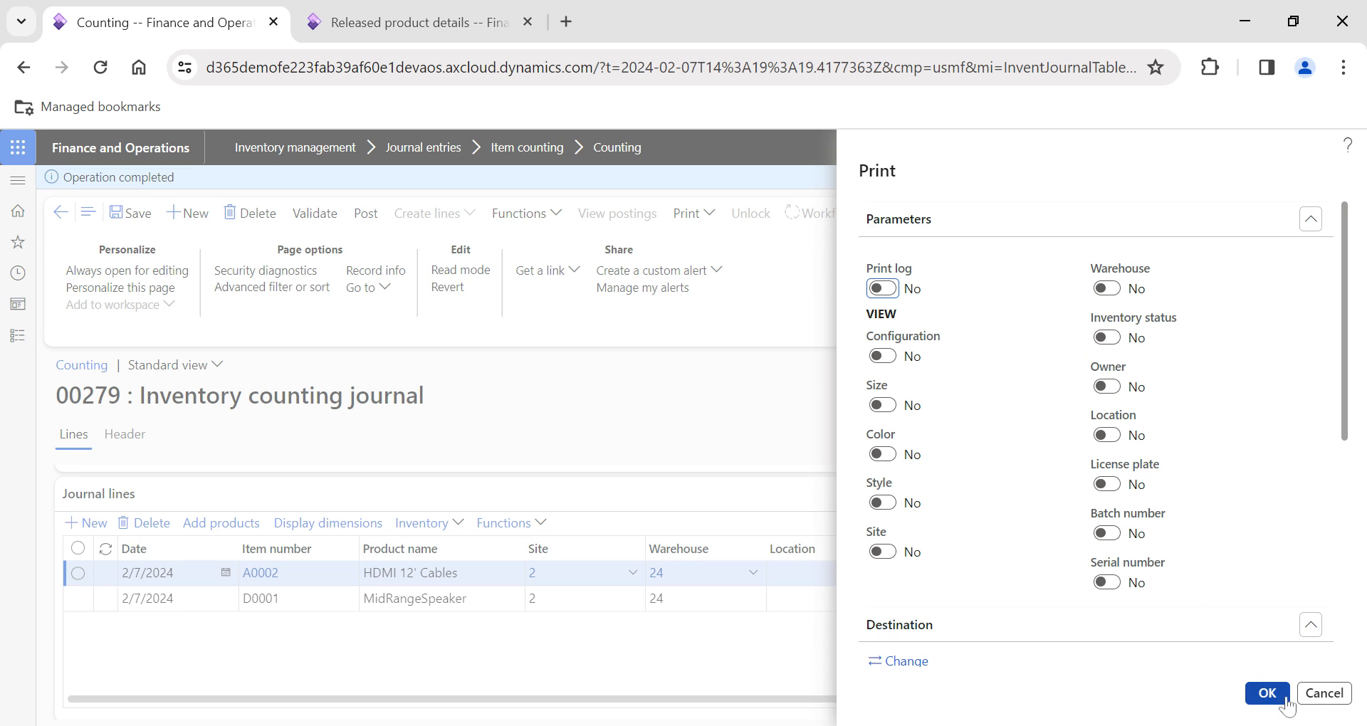
pyautogui.click(1316, 694)
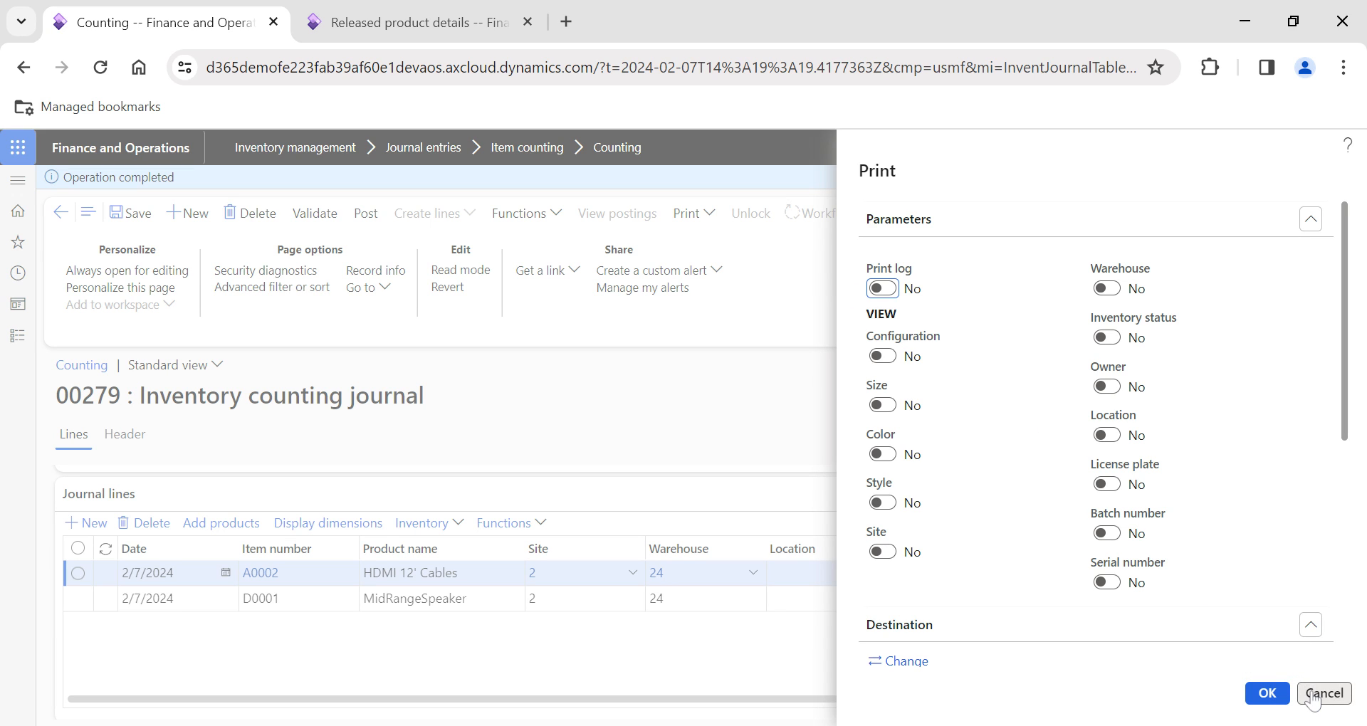
# Print the counting list to screen without on-hand quantities, inspect the report, and return to the journal
pyautogui.click(692, 213)
pyautogui.click(701, 267)
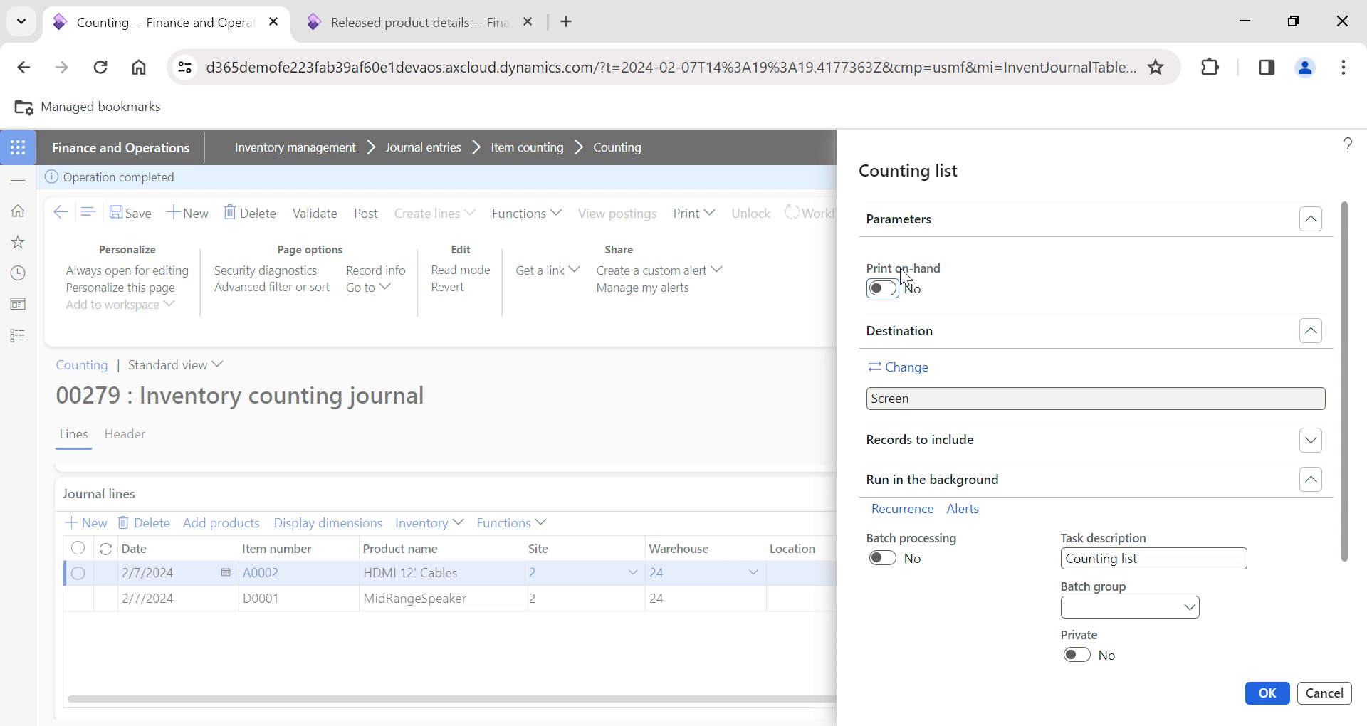
pyautogui.click(1271, 698)
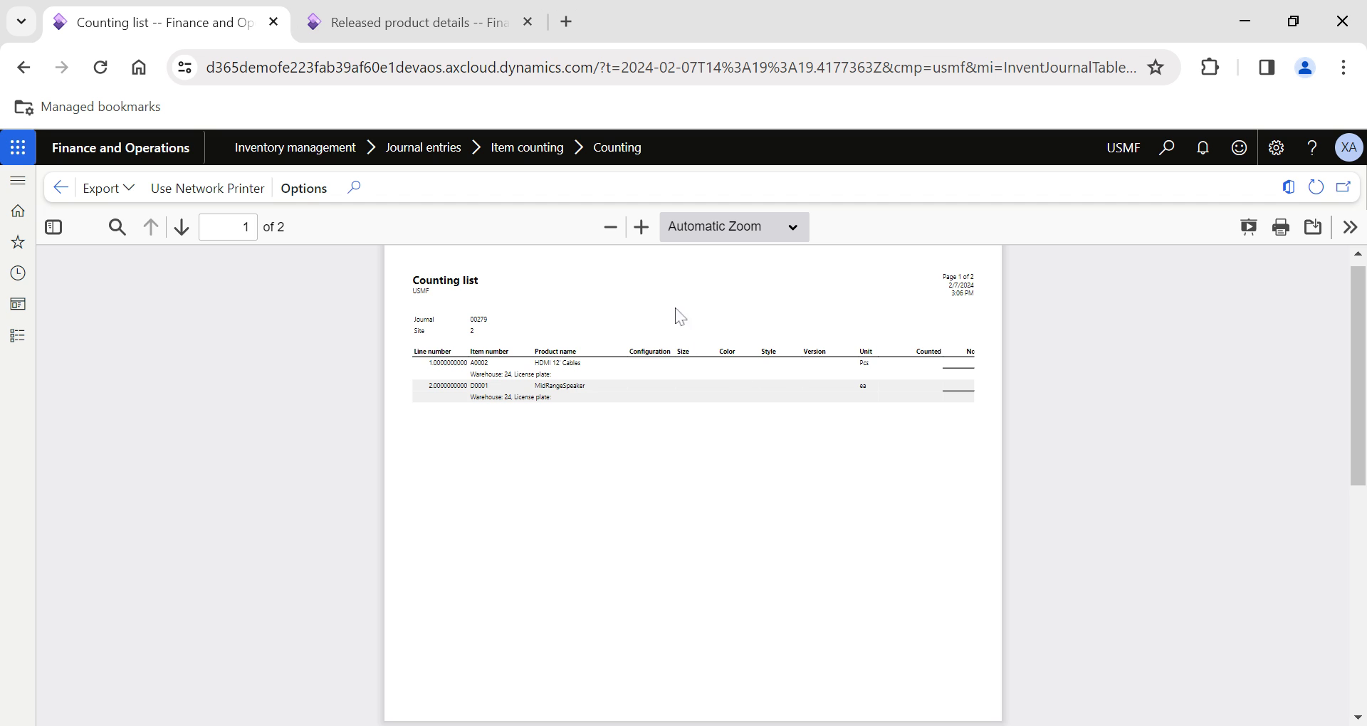
pyautogui.click(641, 226)
pyautogui.click(640, 226)
pyautogui.click(641, 227)
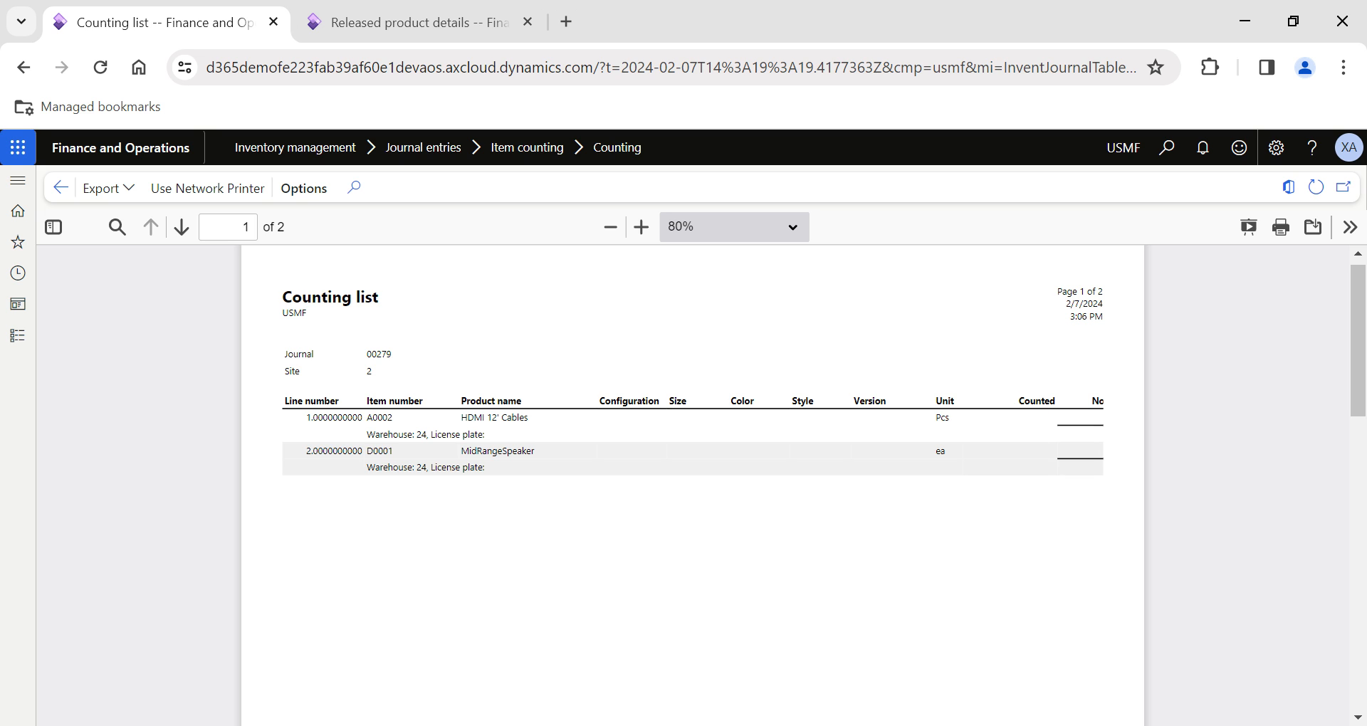
pyautogui.click(610, 230)
pyautogui.click(610, 229)
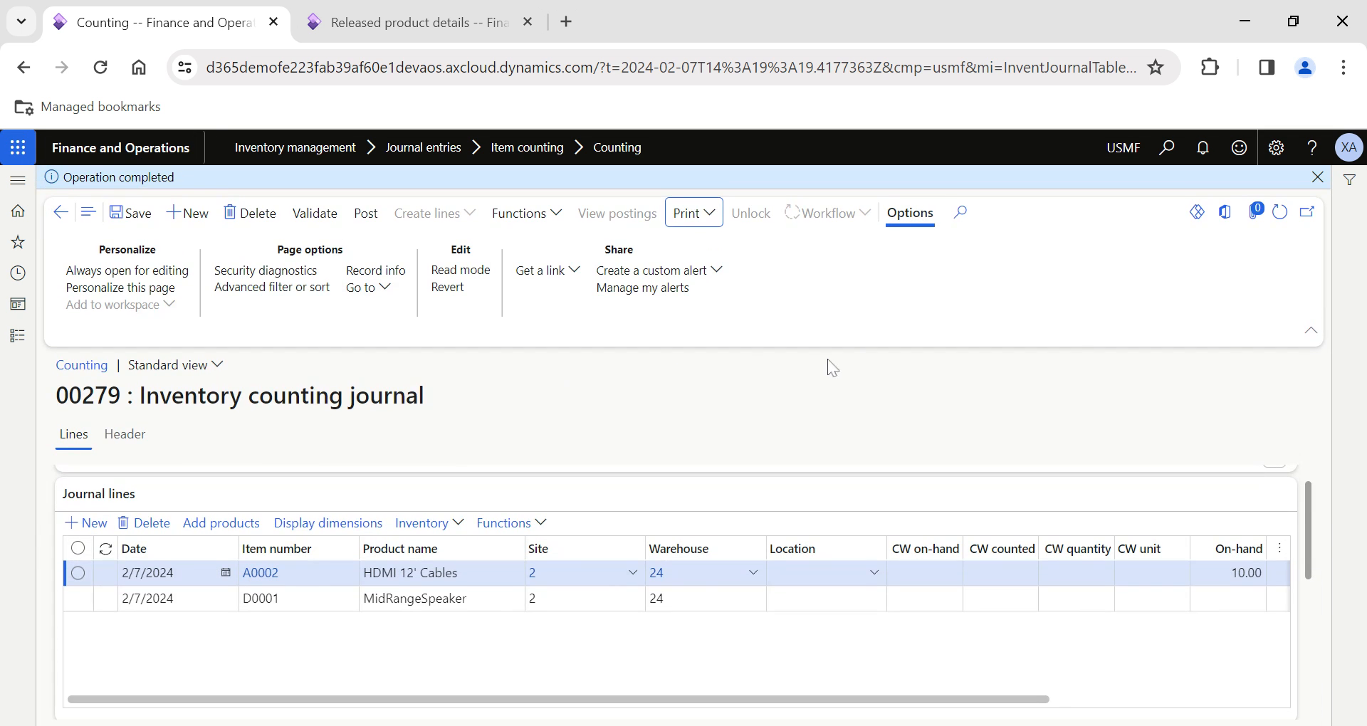
# Print the counting list to screen with Print on-hand enabled, inspect it, and return to the journal lines
pyautogui.click(694, 214)
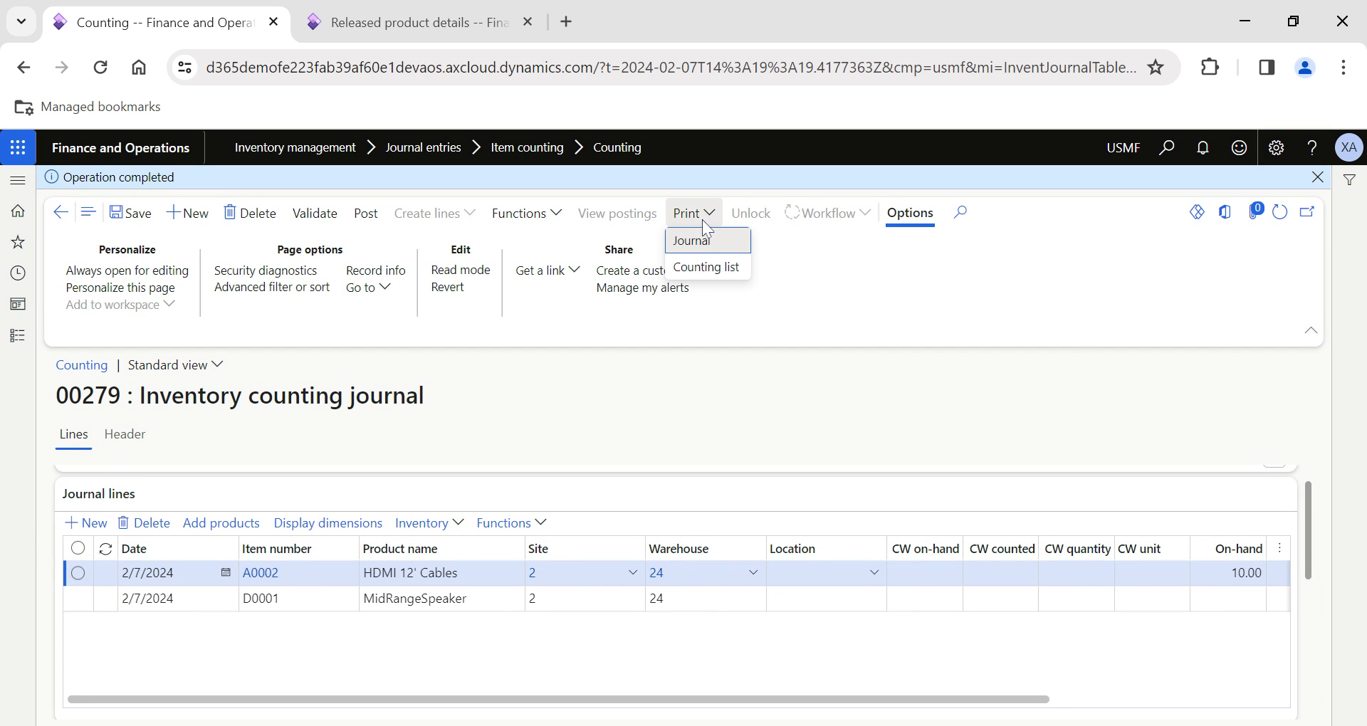
pyautogui.click(709, 268)
pyautogui.click(882, 294)
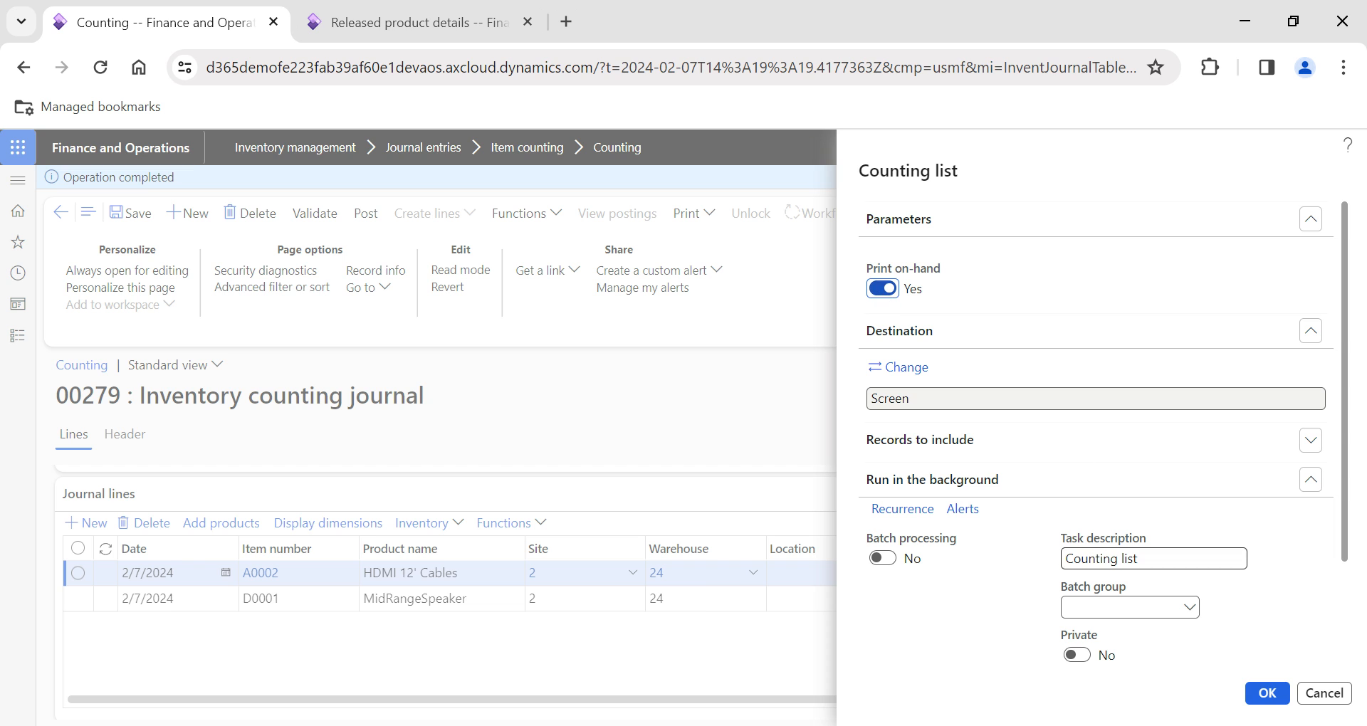
pyautogui.click(1266, 694)
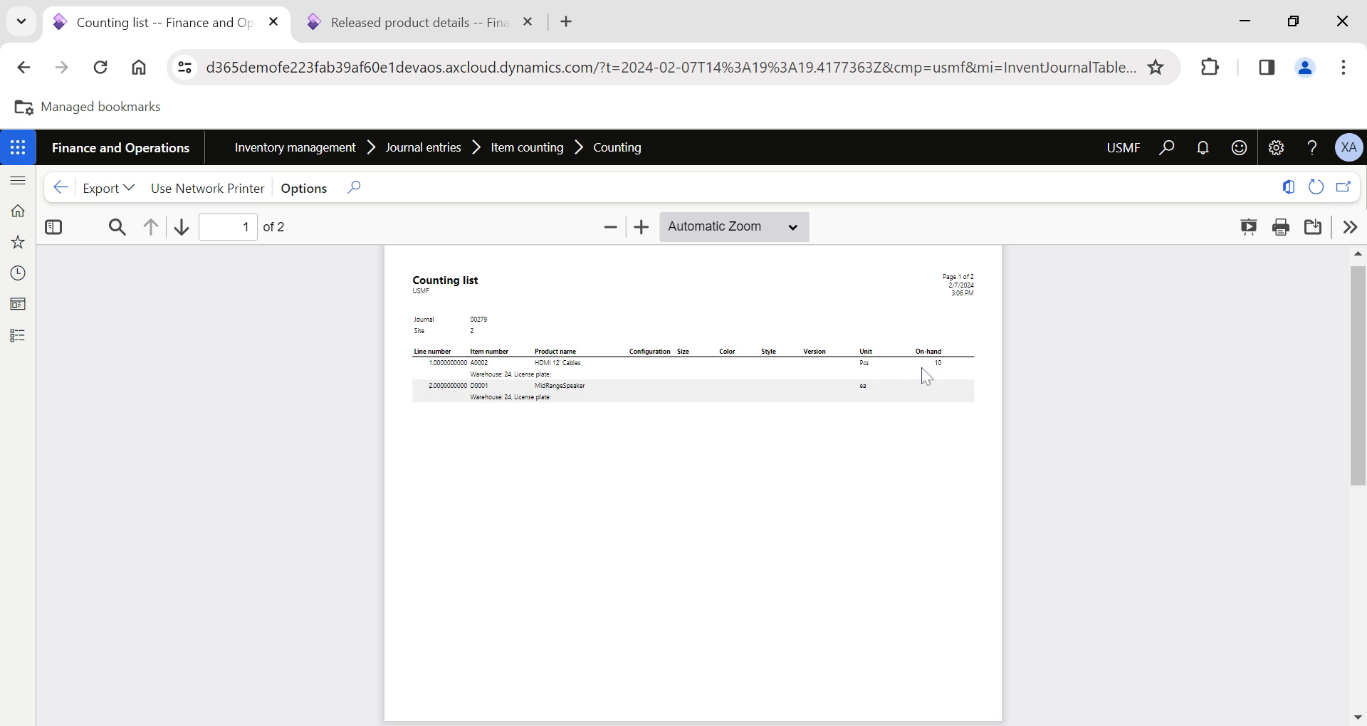
pyautogui.click(641, 227)
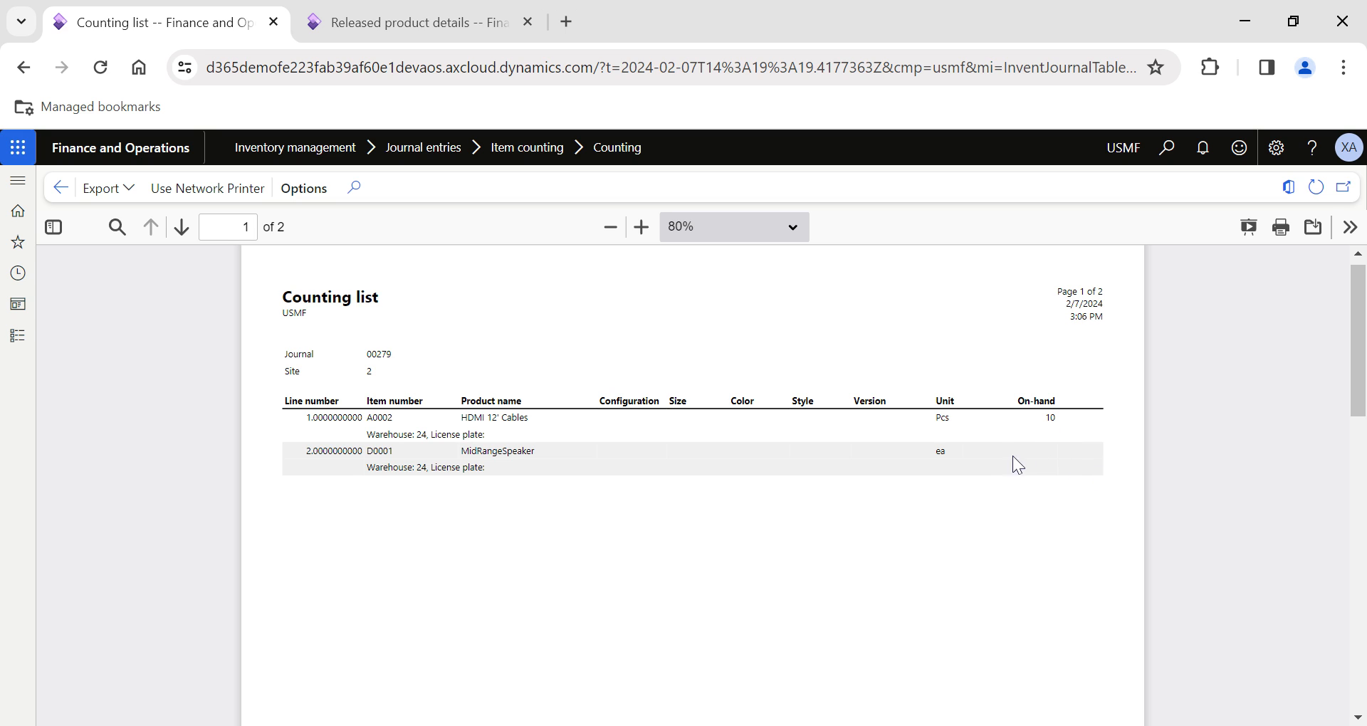
pyautogui.click(61, 189)
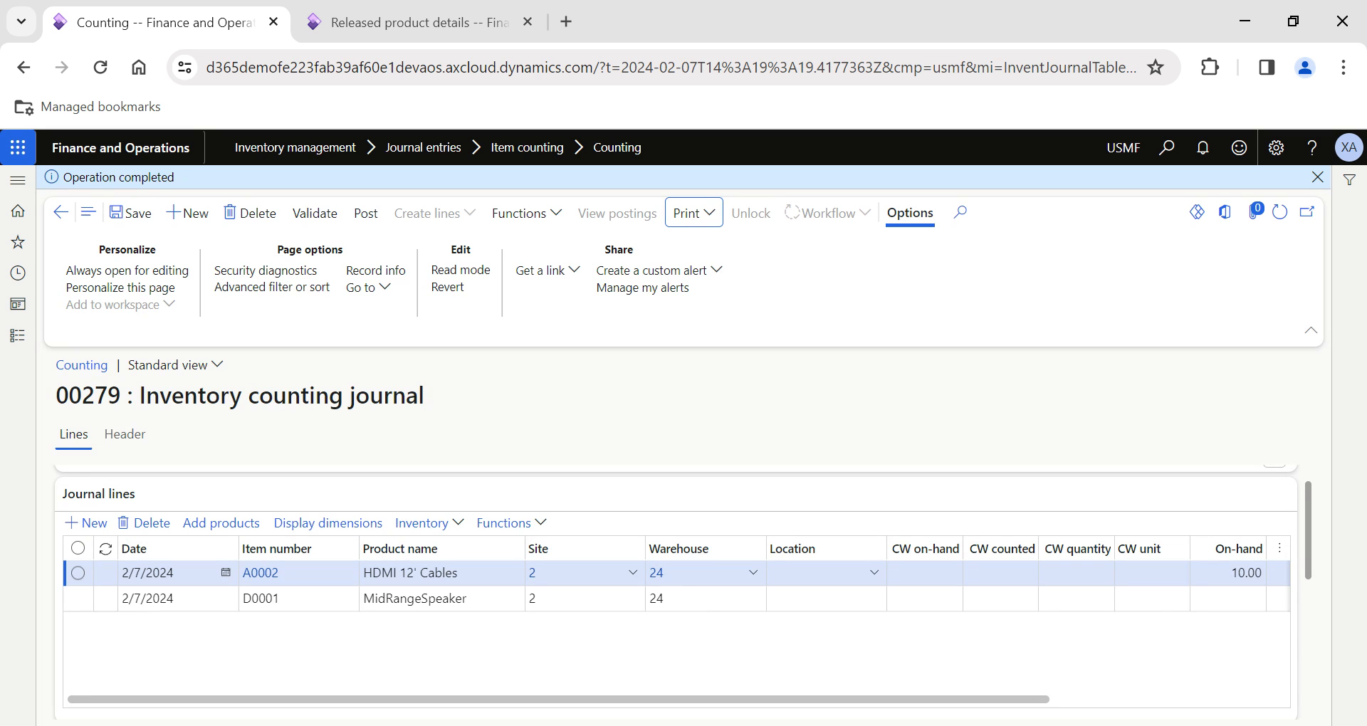
pyautogui.scroll(-2, 813, 475)
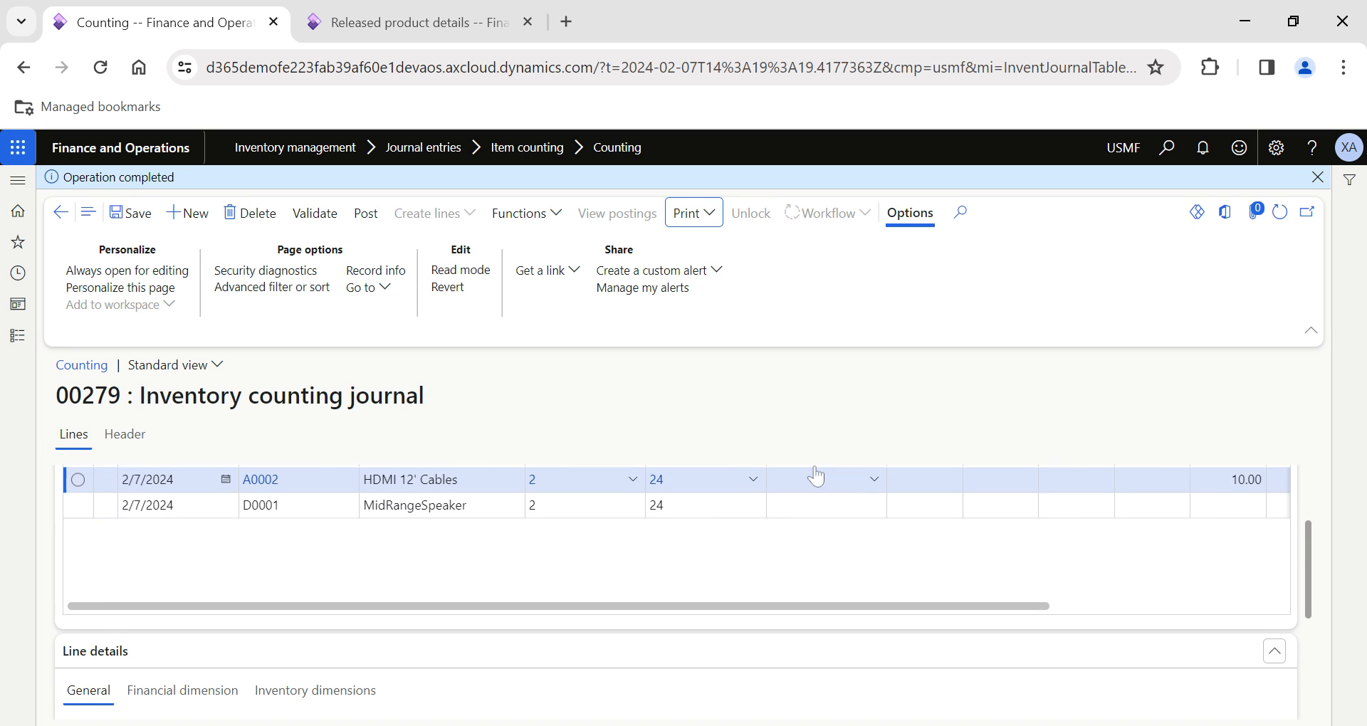
# Enter a counted quantity of 12 on the HDMI 12' Cables line (item A0002)
pyautogui.scroll(1, 882, 530)
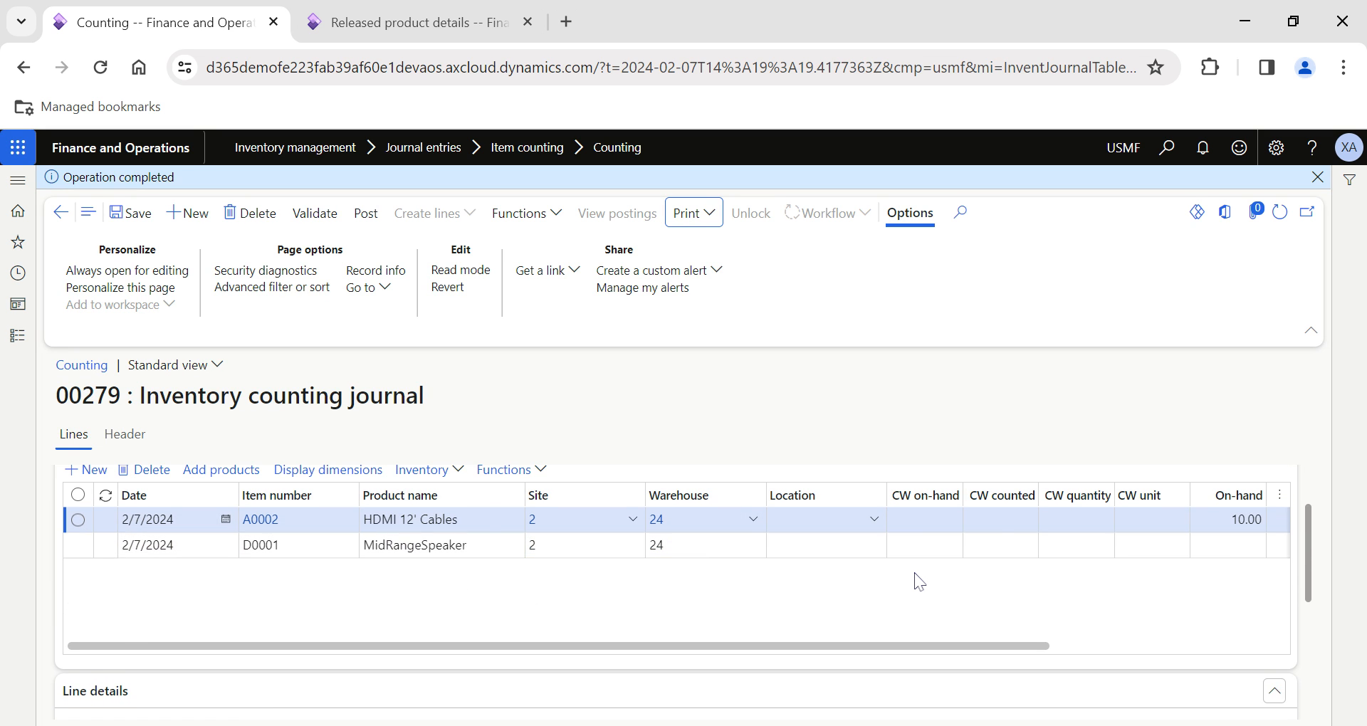
pyautogui.hscroll(5, 919, 582)
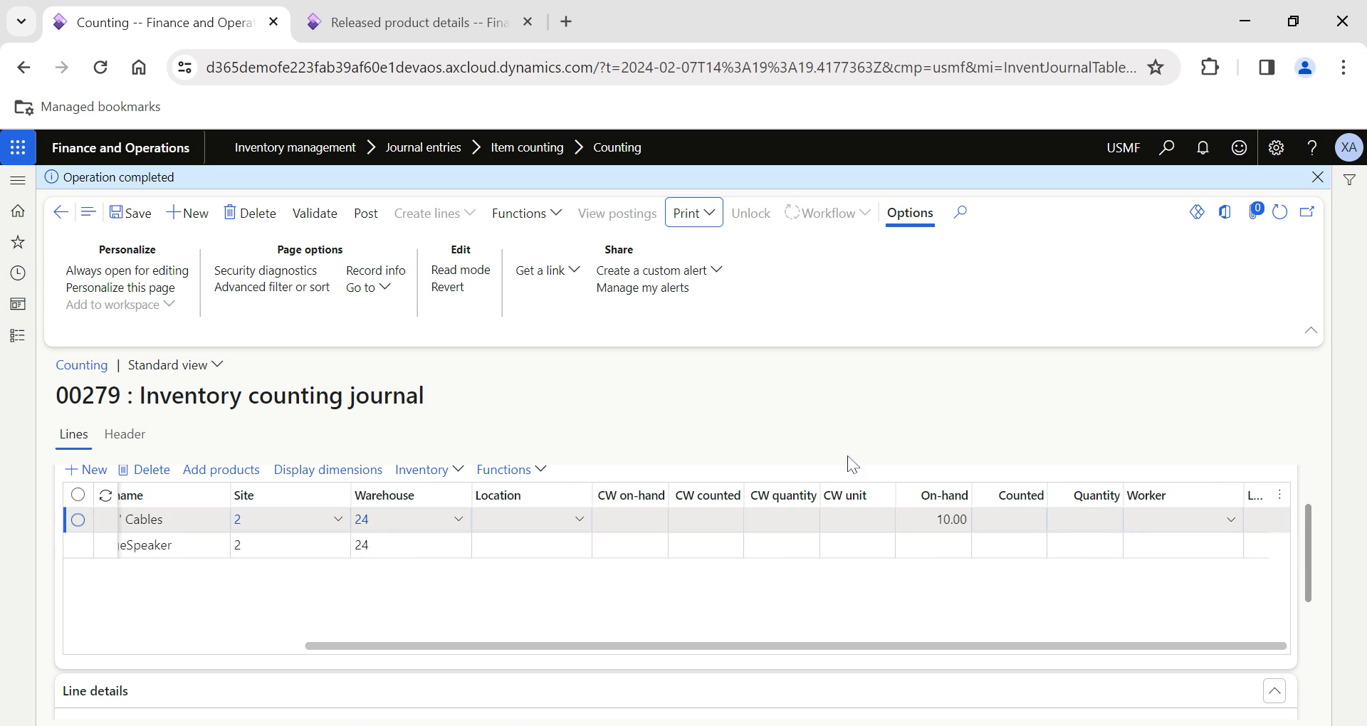
pyautogui.click(704, 214)
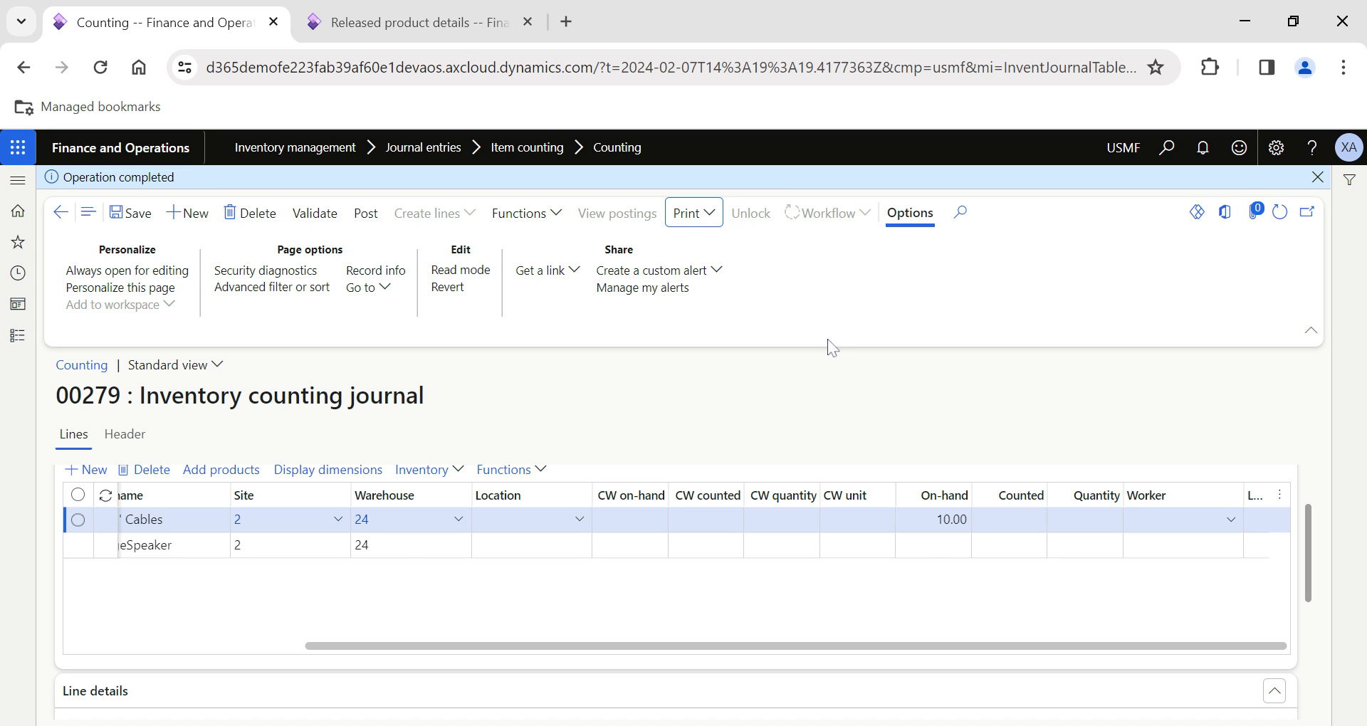
pyautogui.click(1010, 529)
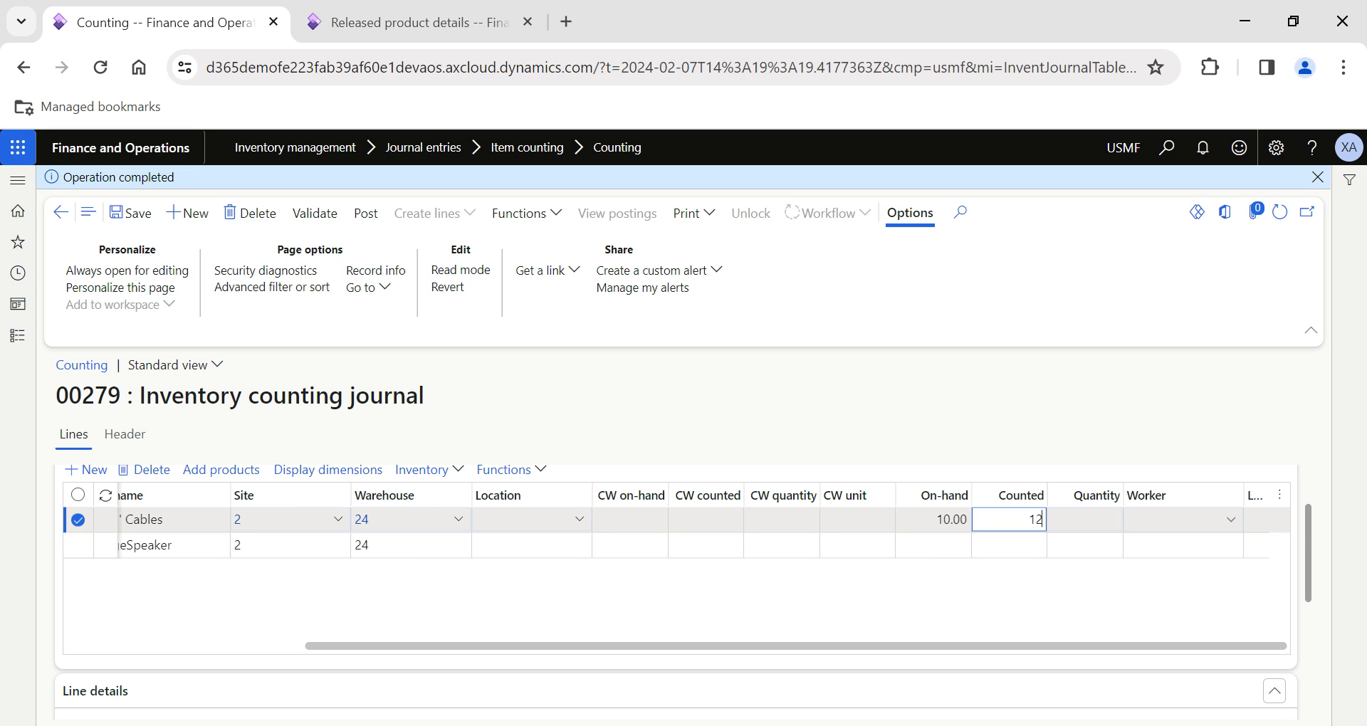
pyautogui.press('Tab')
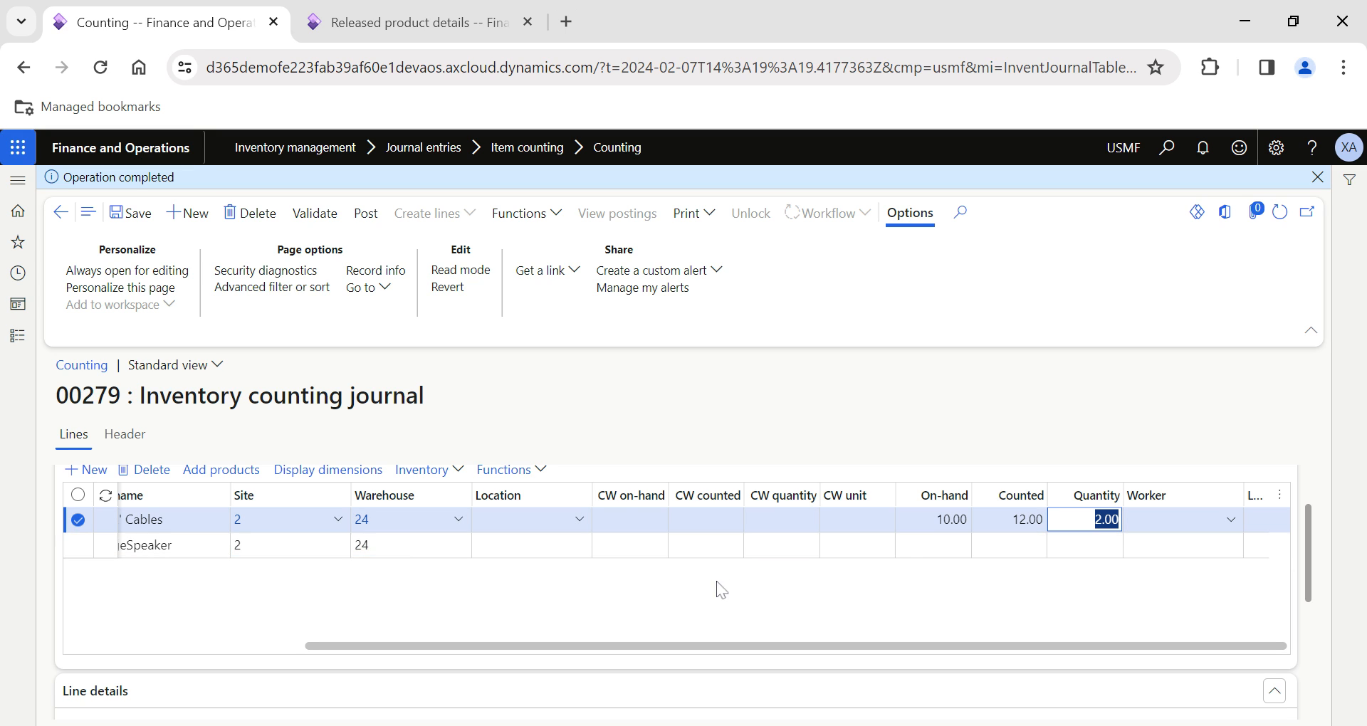
# Set the counted quantity to 8 on the A0002 line and to 2 on the MidRangeSpeaker line (D0001)
pyautogui.click(1032, 545)
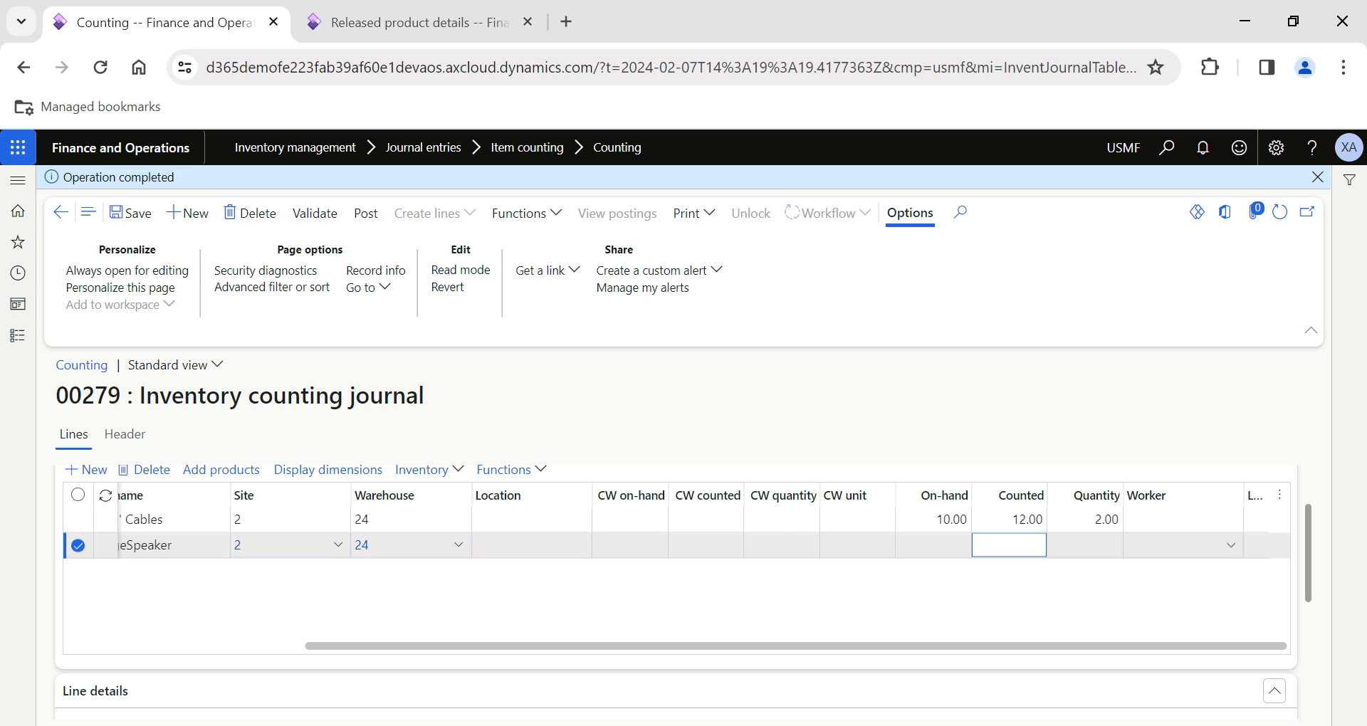
pyautogui.click(1027, 520)
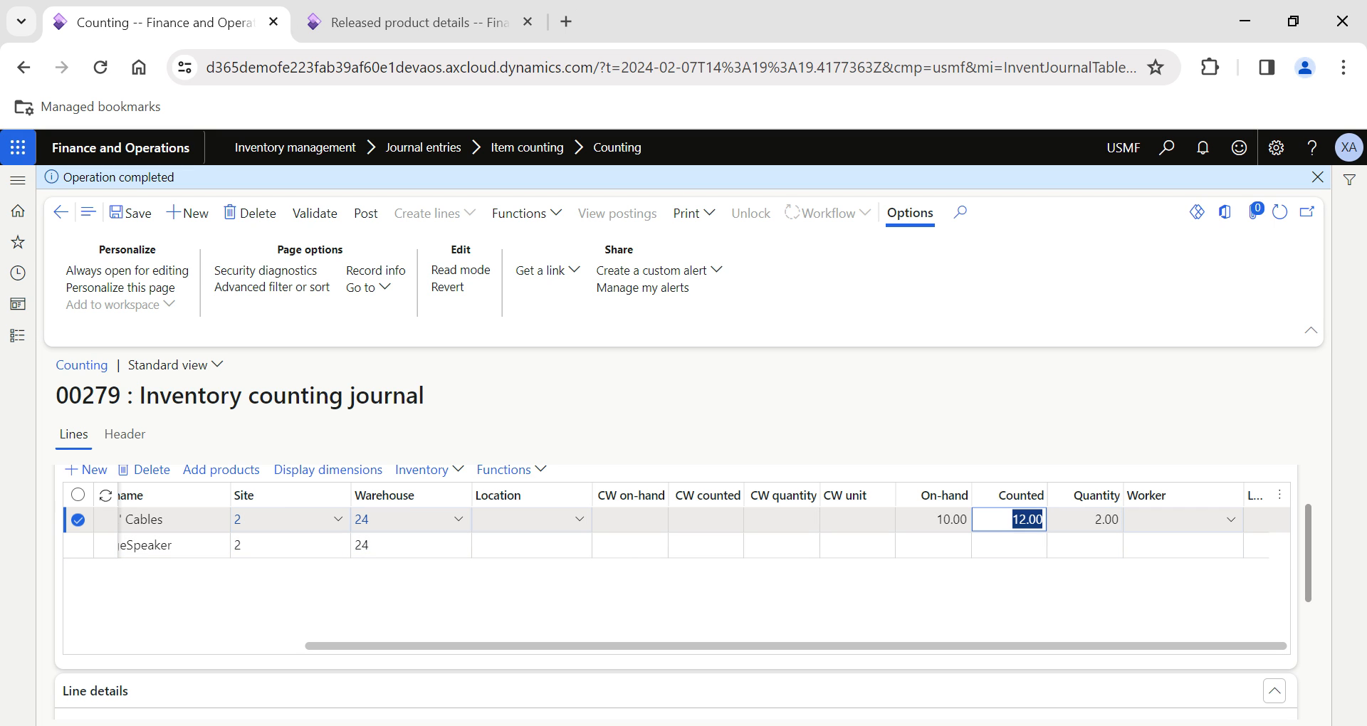
pyautogui.write('8')
pyautogui.click(1018, 545)
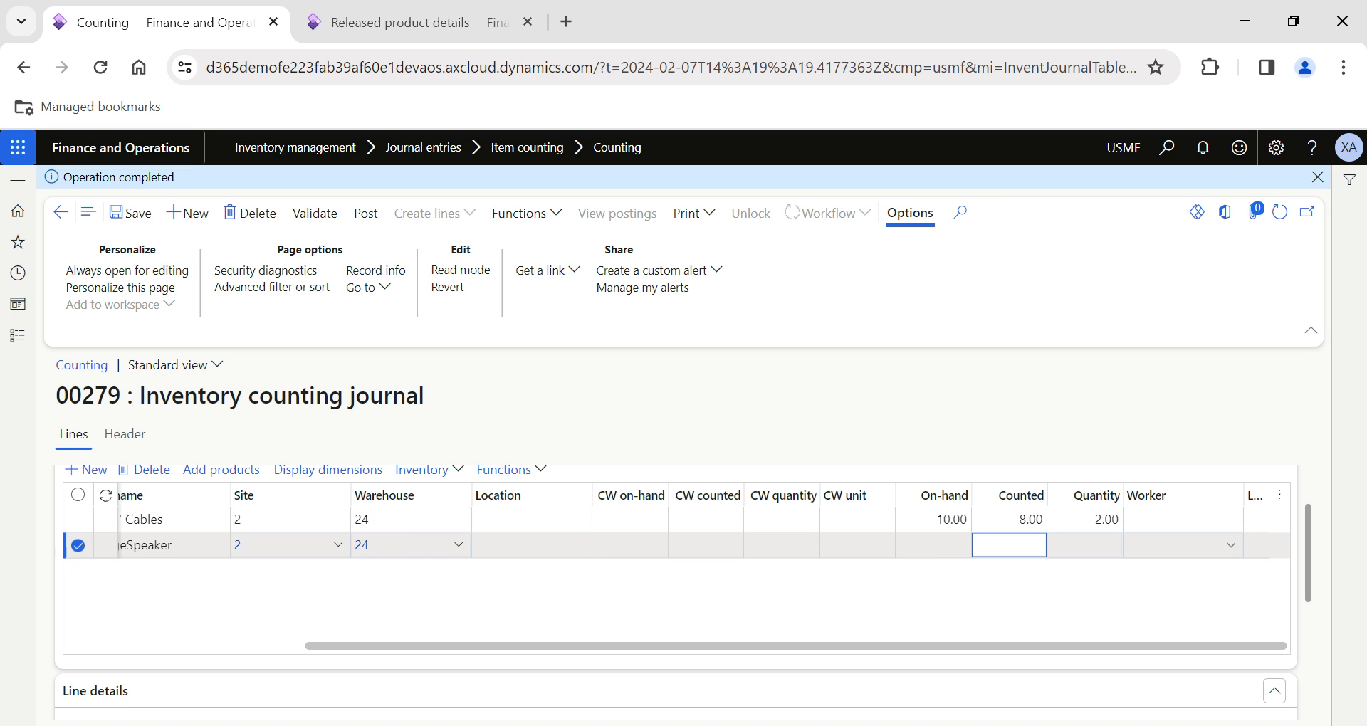
pyautogui.write('2')
pyautogui.press('Tab')
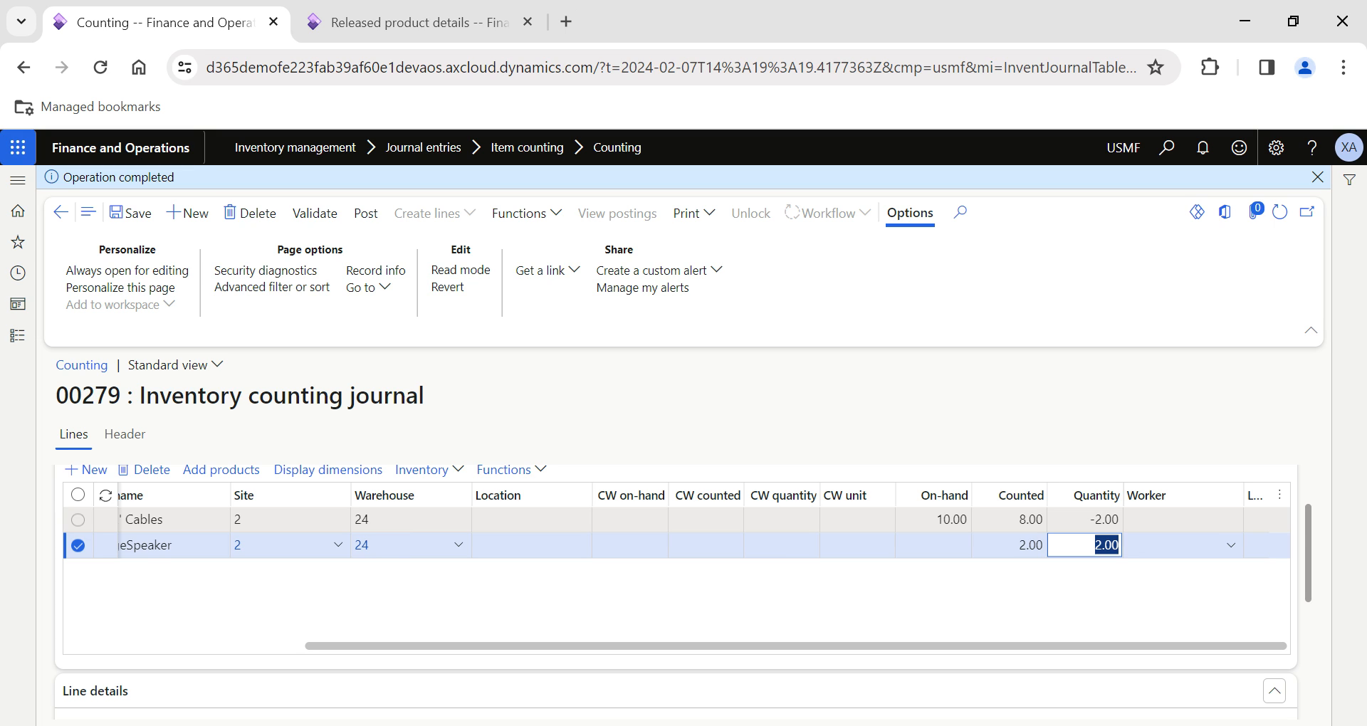
# Compare the on-hand, counted and resulting quantity differences on the A0002 and D0001 lines
pyautogui.click(1091, 520)
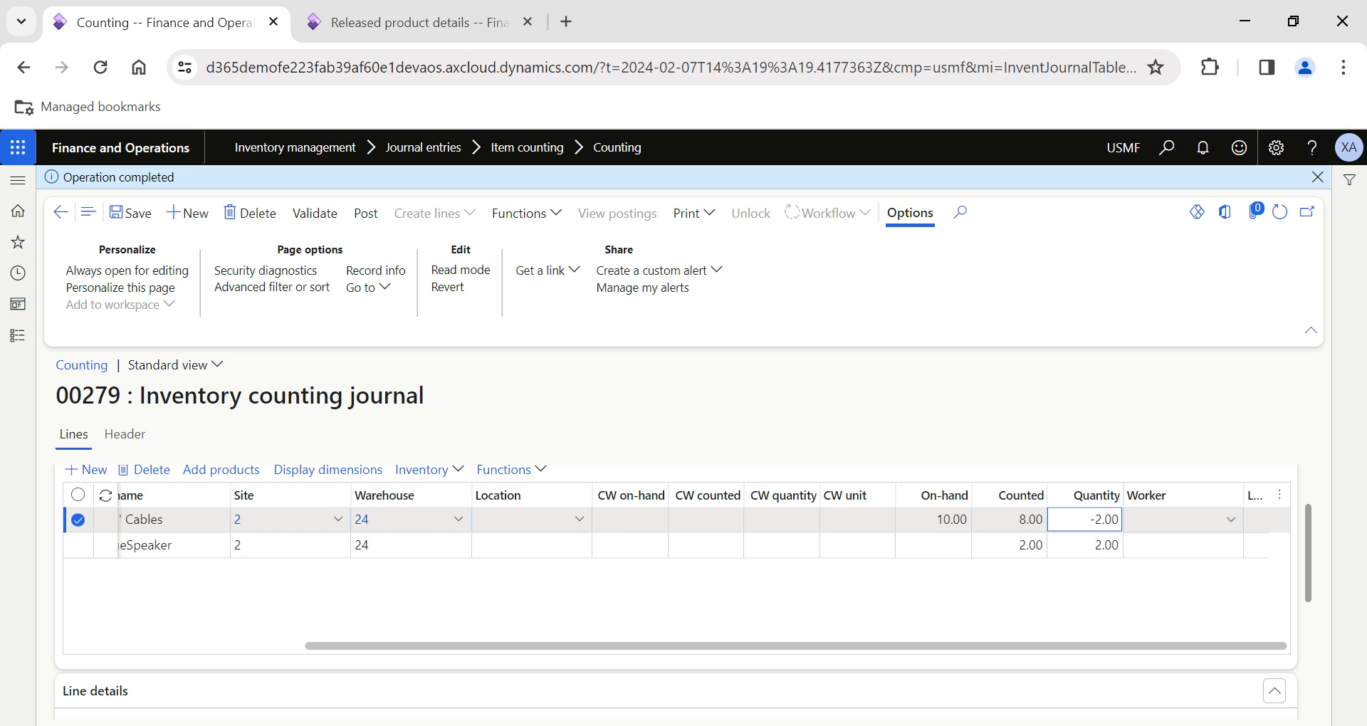
pyautogui.click(892, 543)
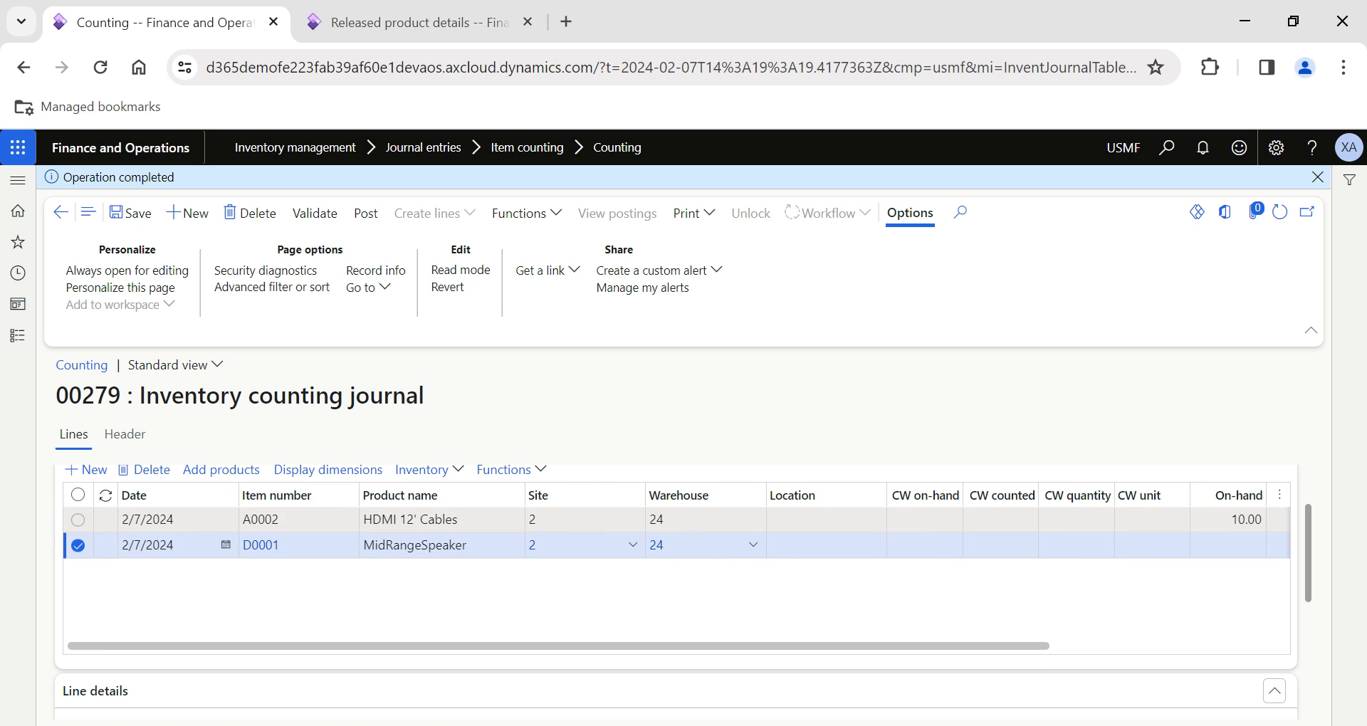
pyautogui.click(1095, 545)
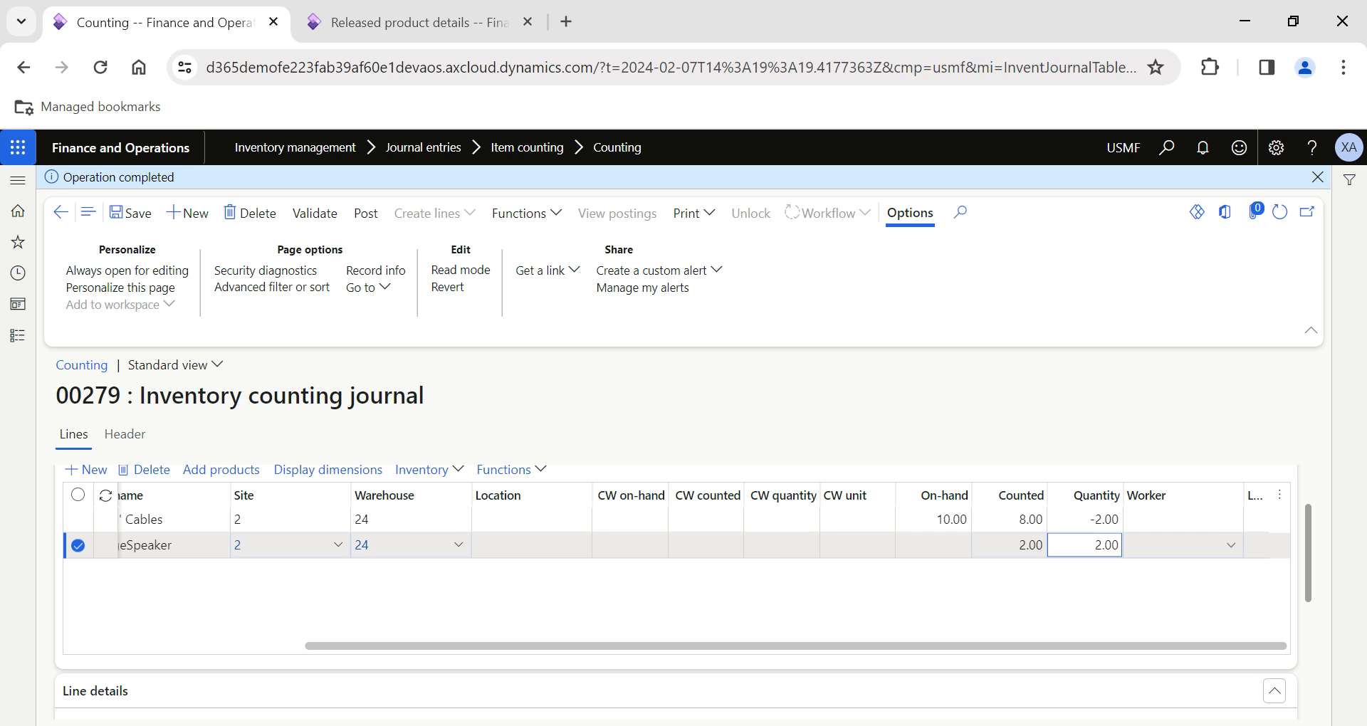
pyautogui.click(1016, 567)
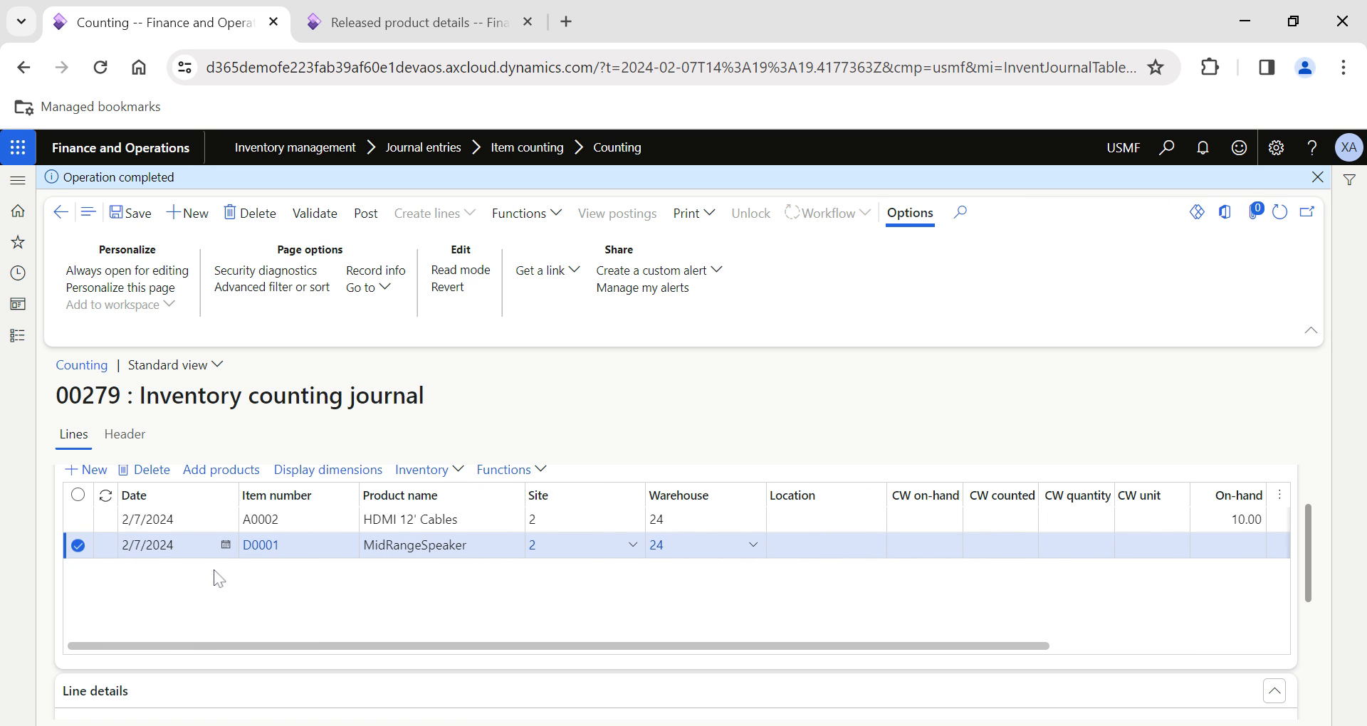
pyautogui.hscroll(4, 657, 610)
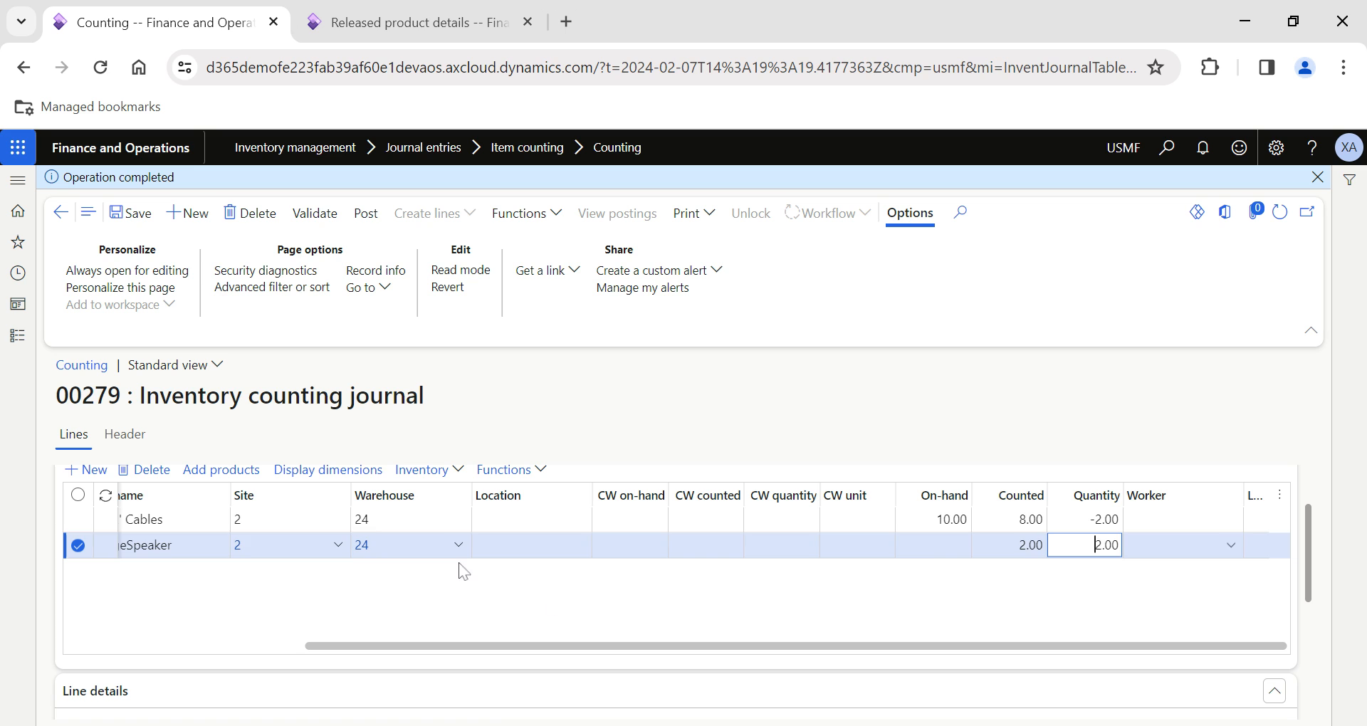
pyautogui.scroll(1, 432, 580)
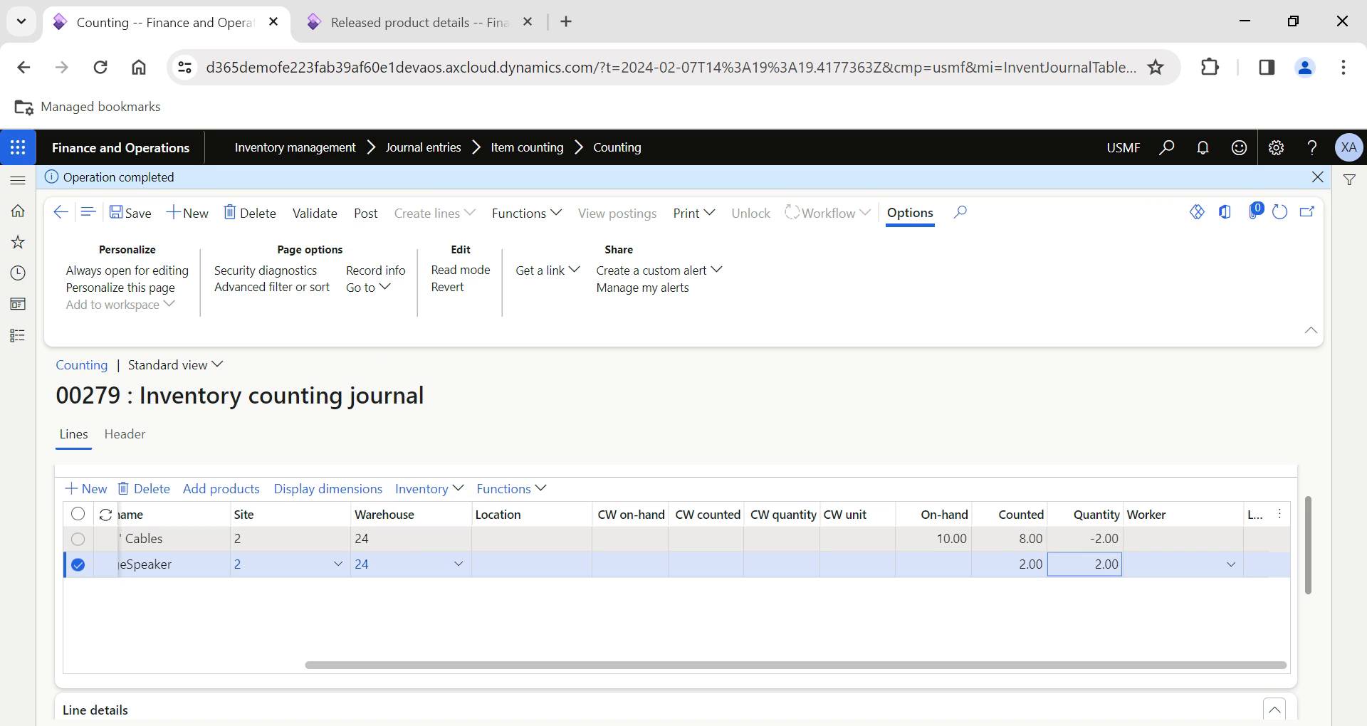
pyautogui.click(1089, 539)
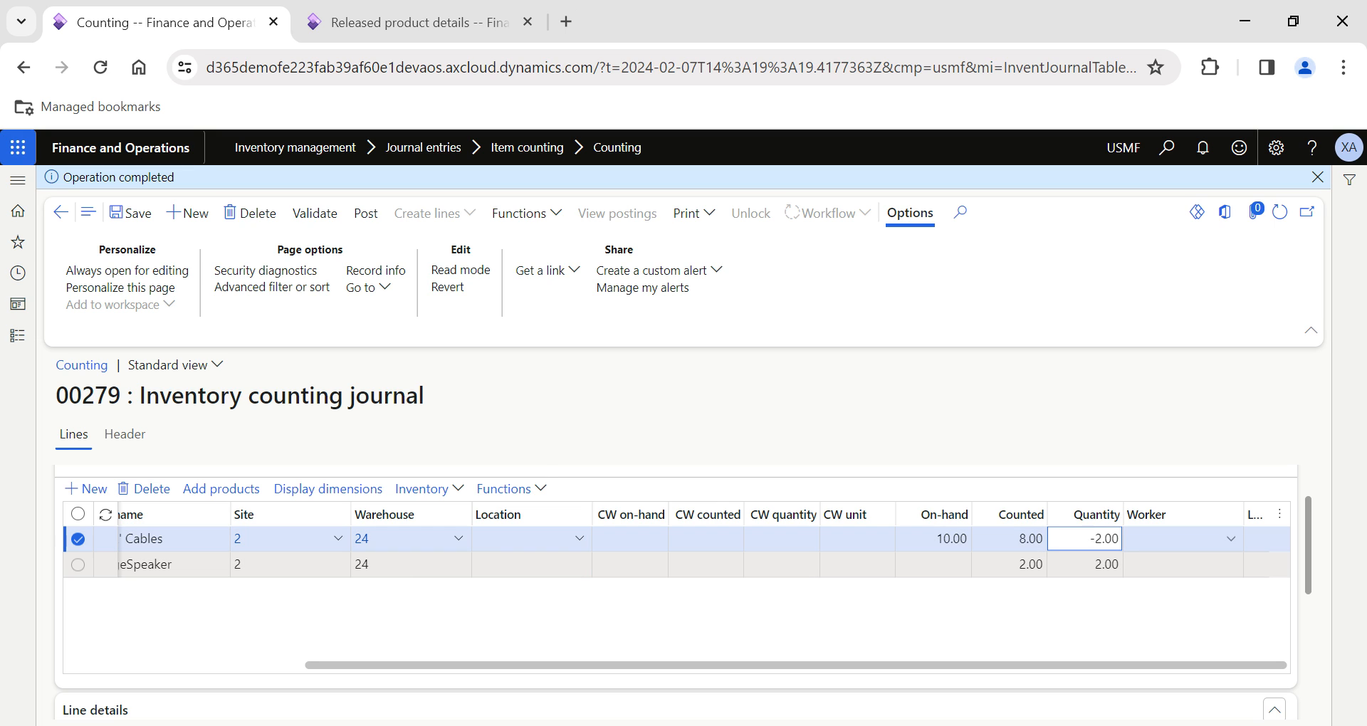
pyautogui.click(1094, 565)
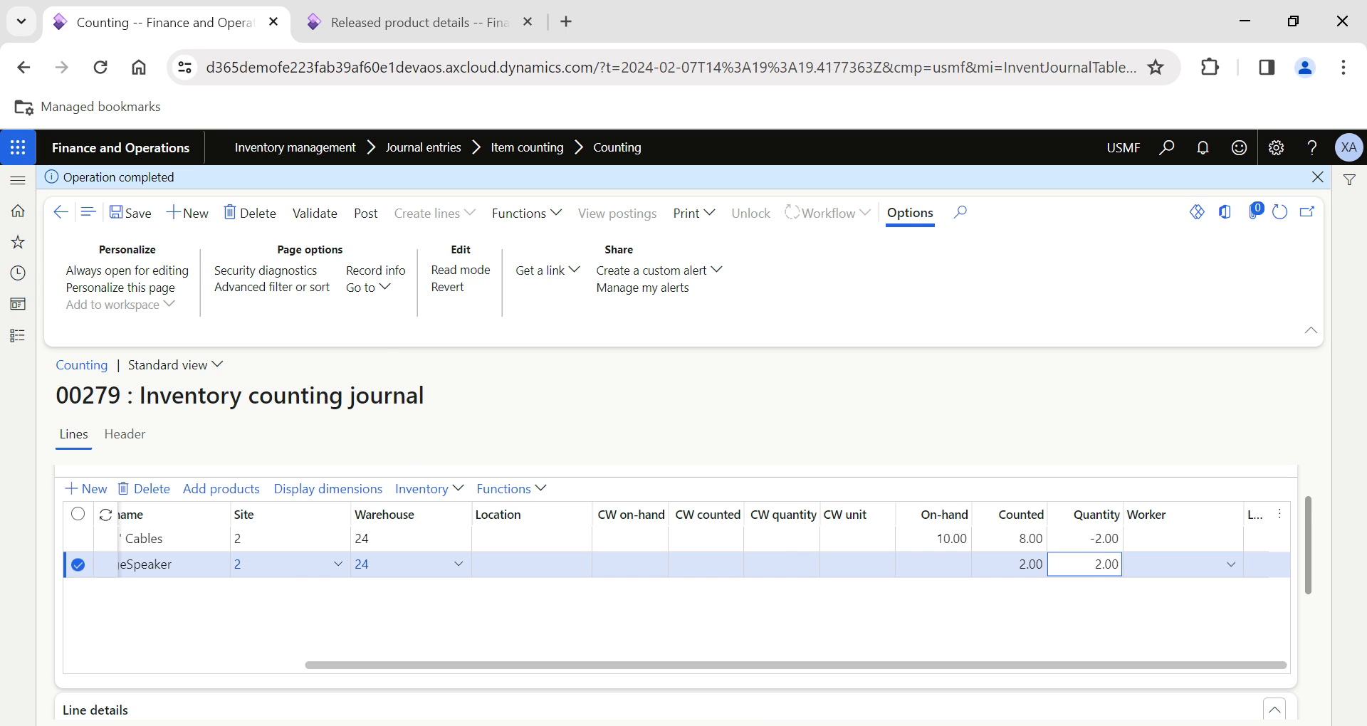
# Try to post the counting journal, read the posting message details for each line, and dismiss the messages
pyautogui.click(363, 213)
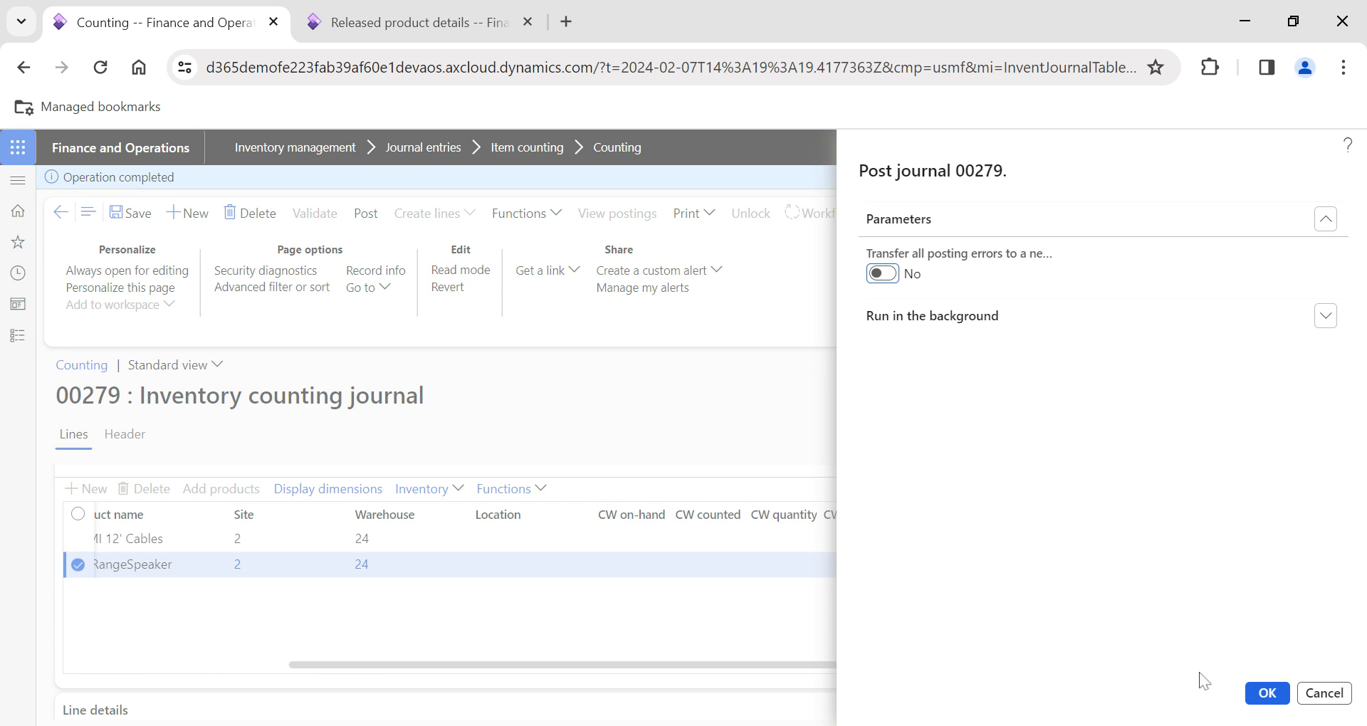
pyautogui.click(1267, 692)
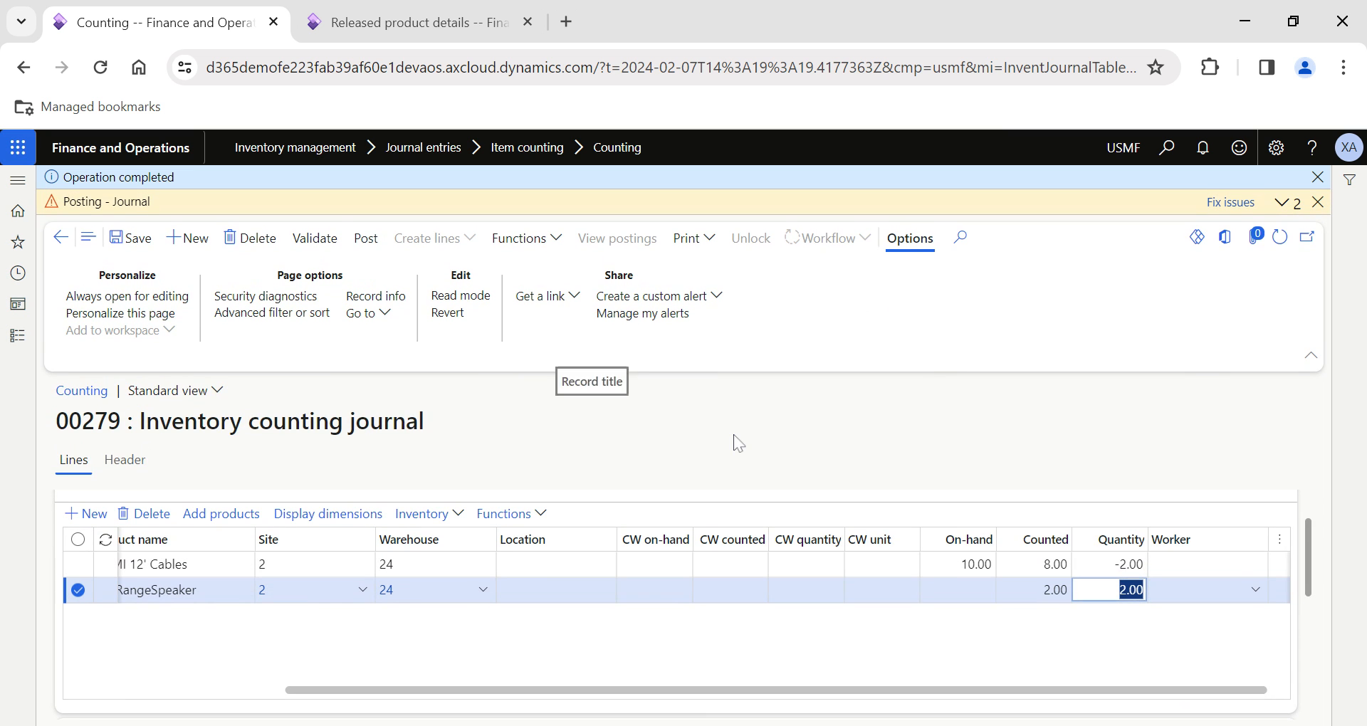
pyautogui.click(1281, 202)
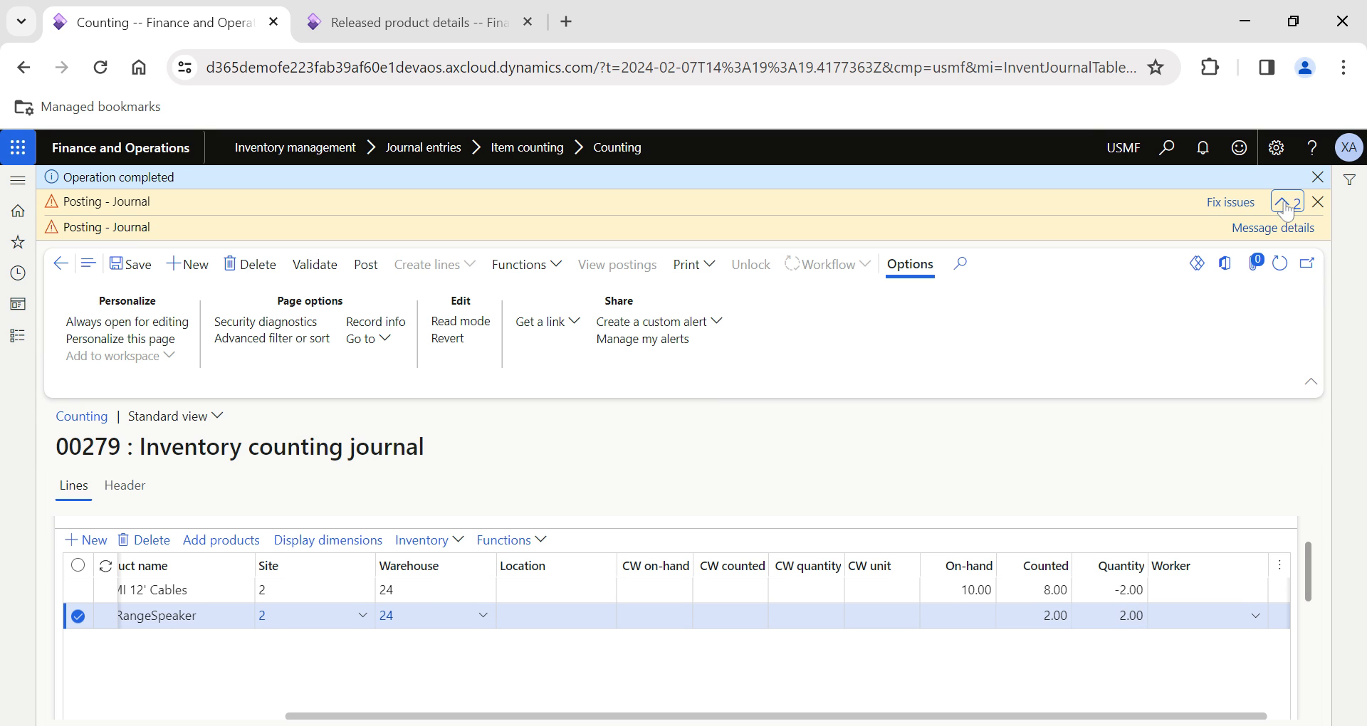
pyautogui.click(1269, 230)
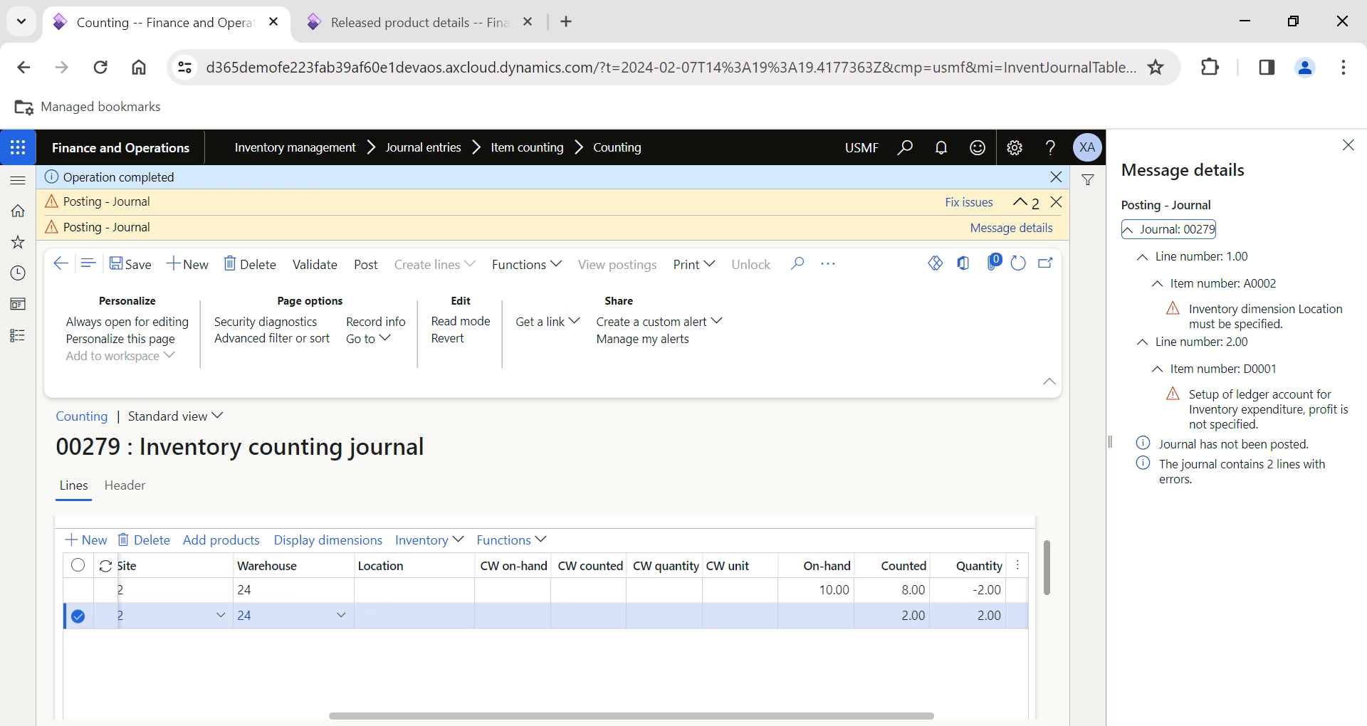
pyautogui.click(1347, 145)
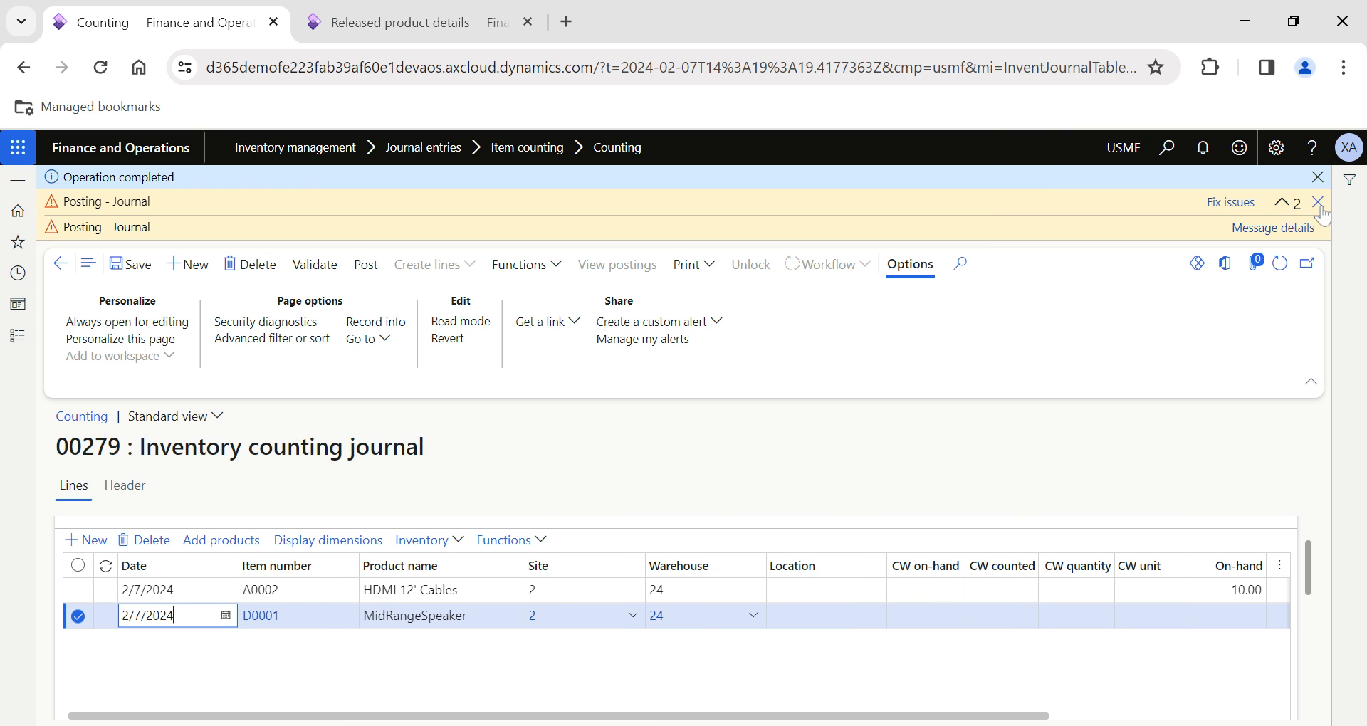
pyautogui.click(1318, 203)
# Open the inventory posting setup of released product D0001 for Inventory expenditure, profit
pyautogui.click(265, 574)
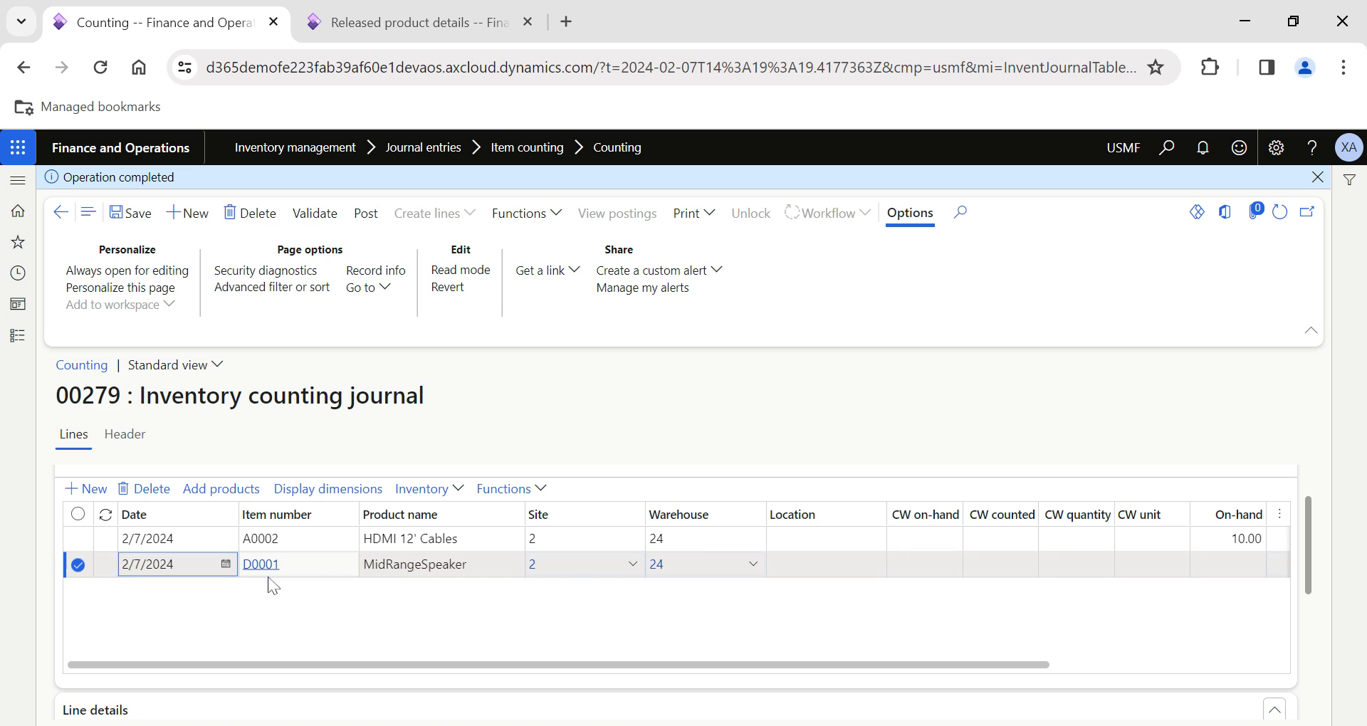
pyautogui.click(262, 566)
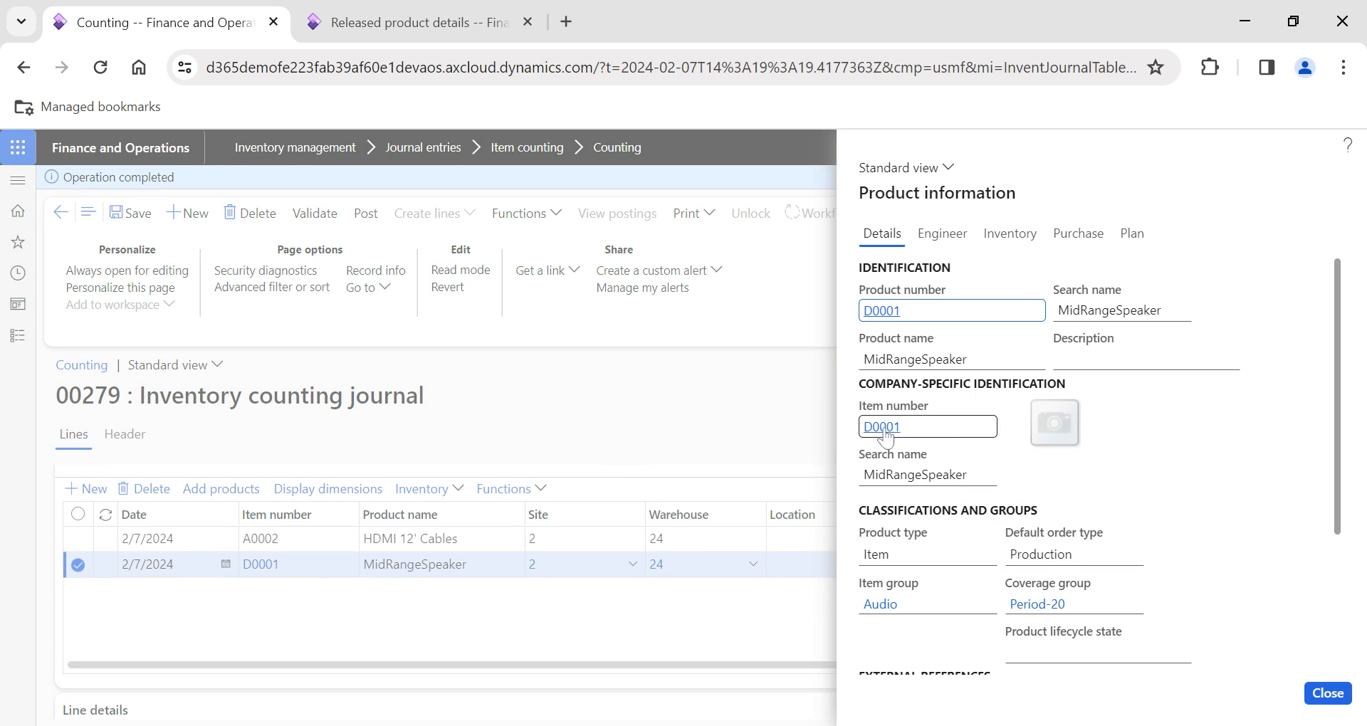
pyautogui.click(884, 428)
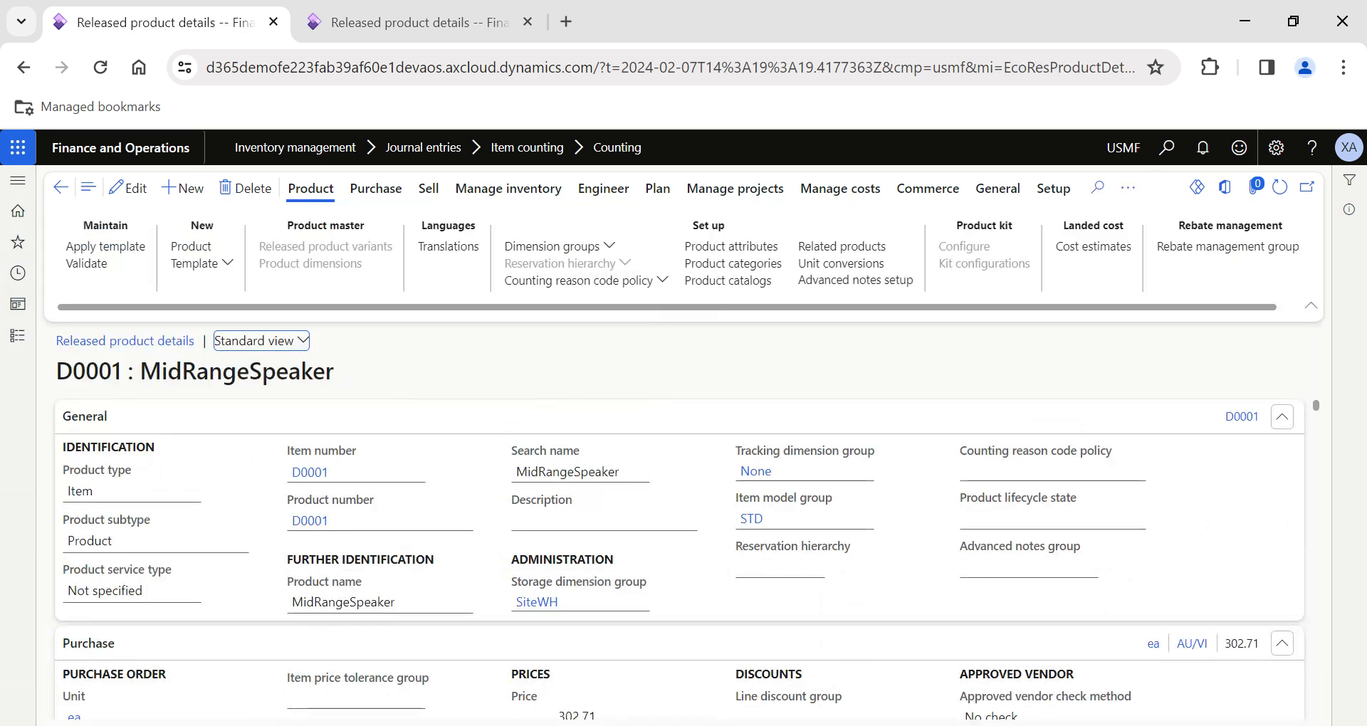
pyautogui.click(795, 199)
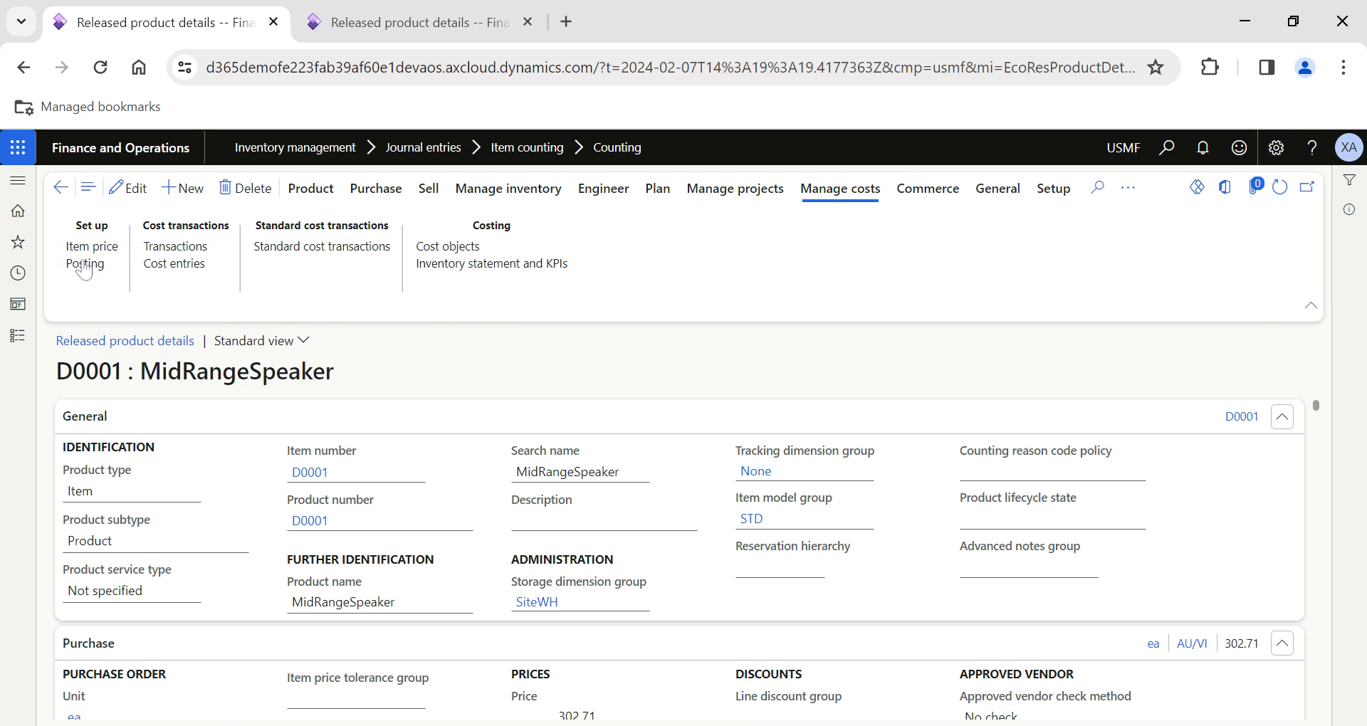
pyautogui.click(84, 262)
pyautogui.click(266, 290)
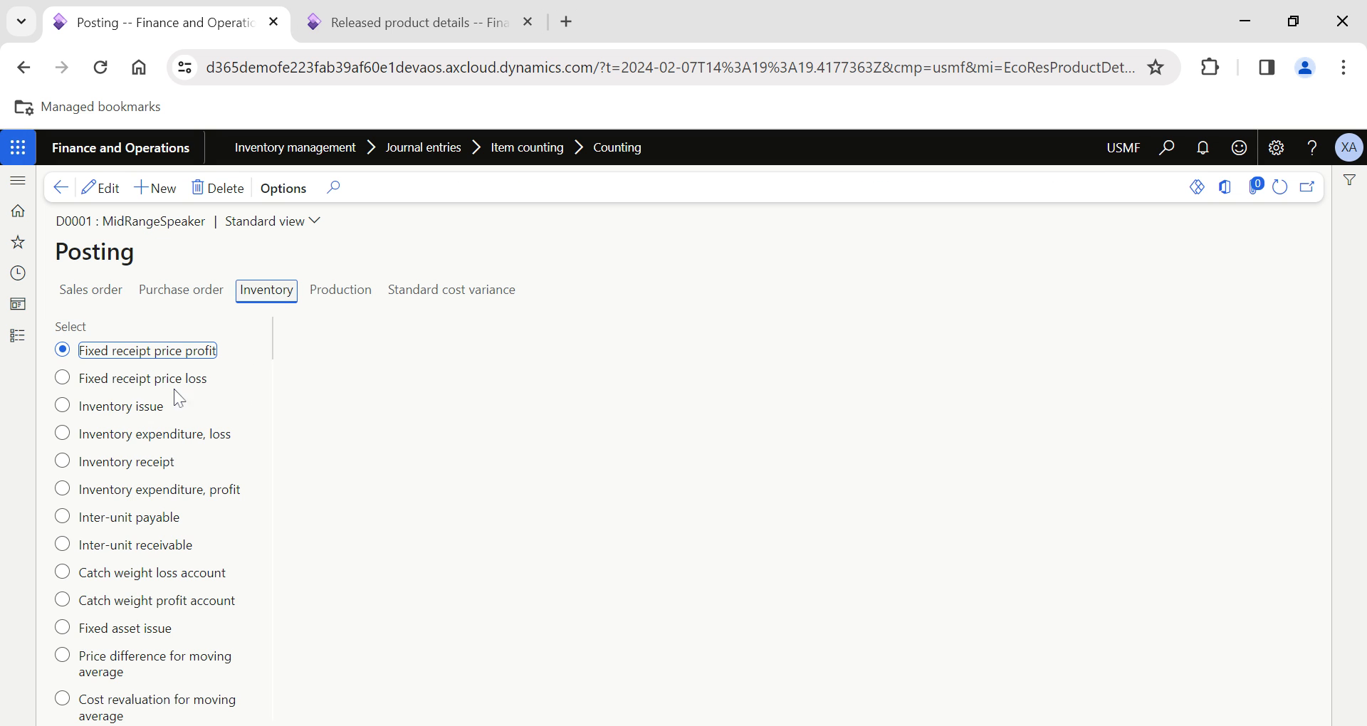
pyautogui.click(122, 491)
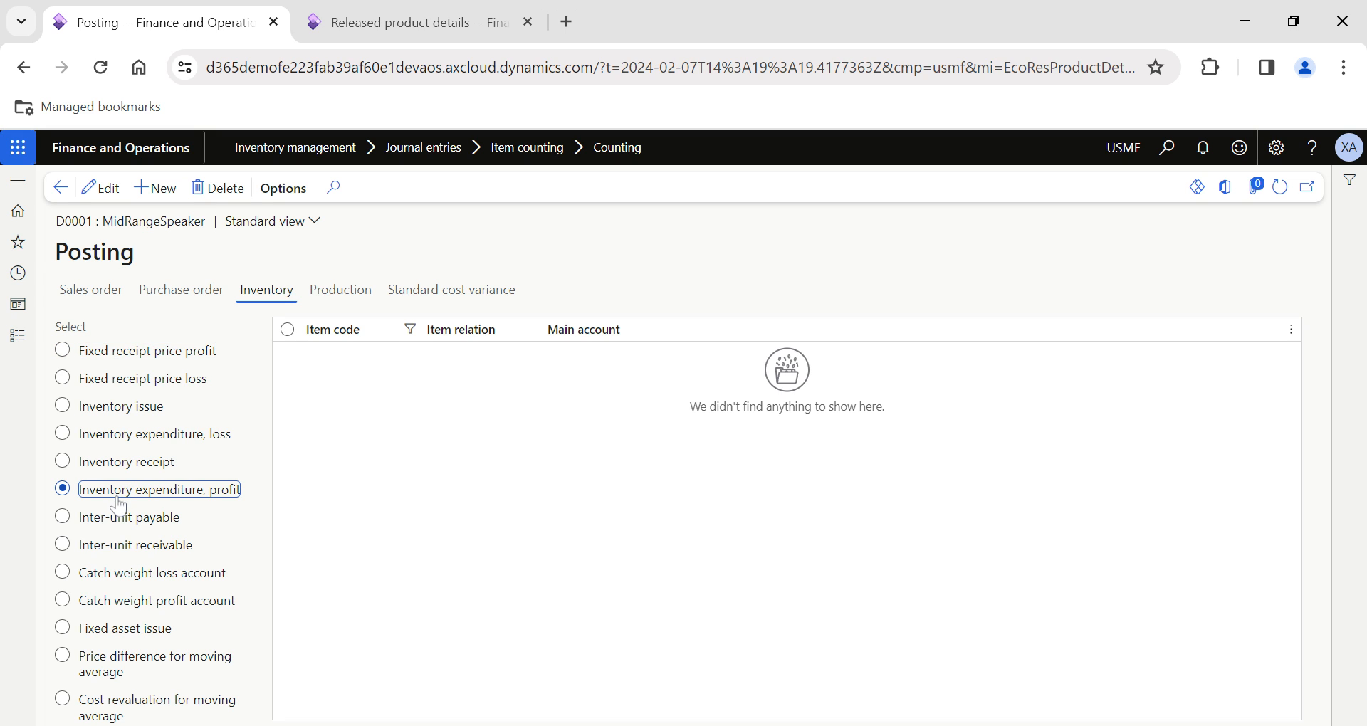
# Add and save an Inventory expenditure, profit posting line for item D0001 with a main account, and return to the journal lines
pyautogui.click(157, 188)
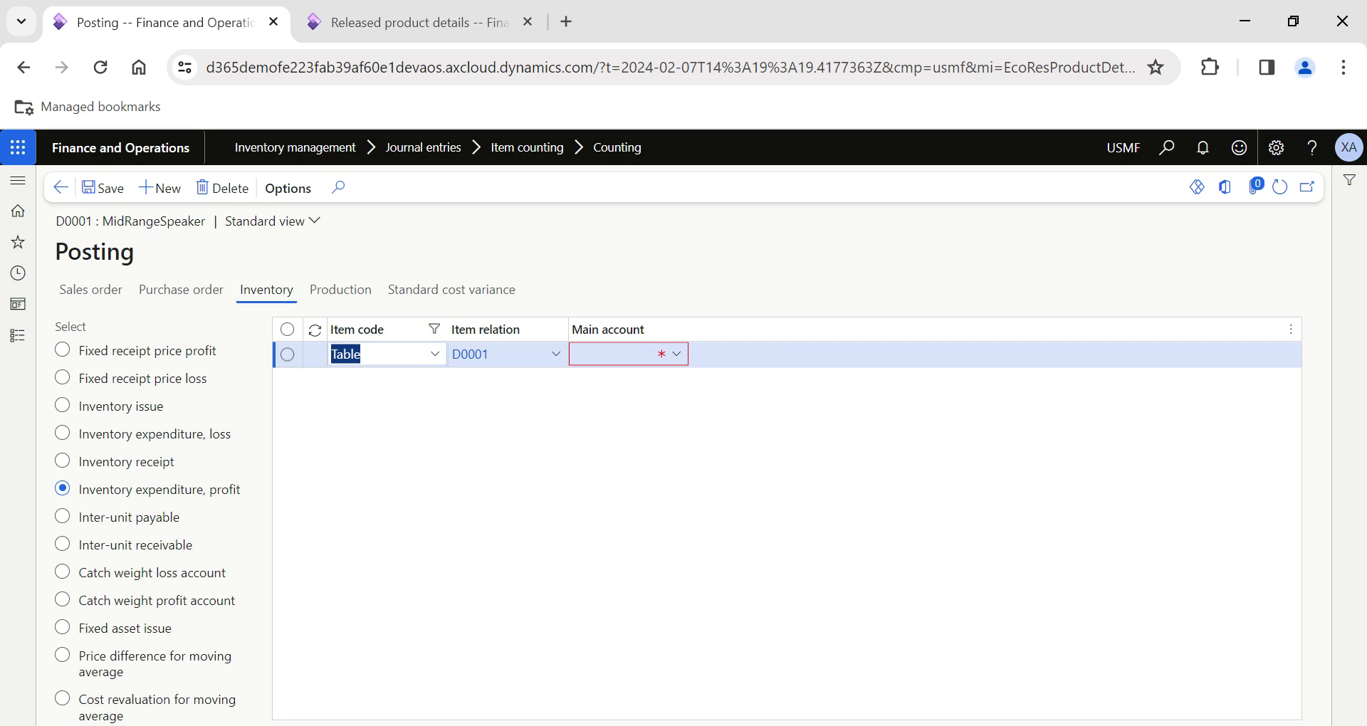
pyautogui.click(678, 356)
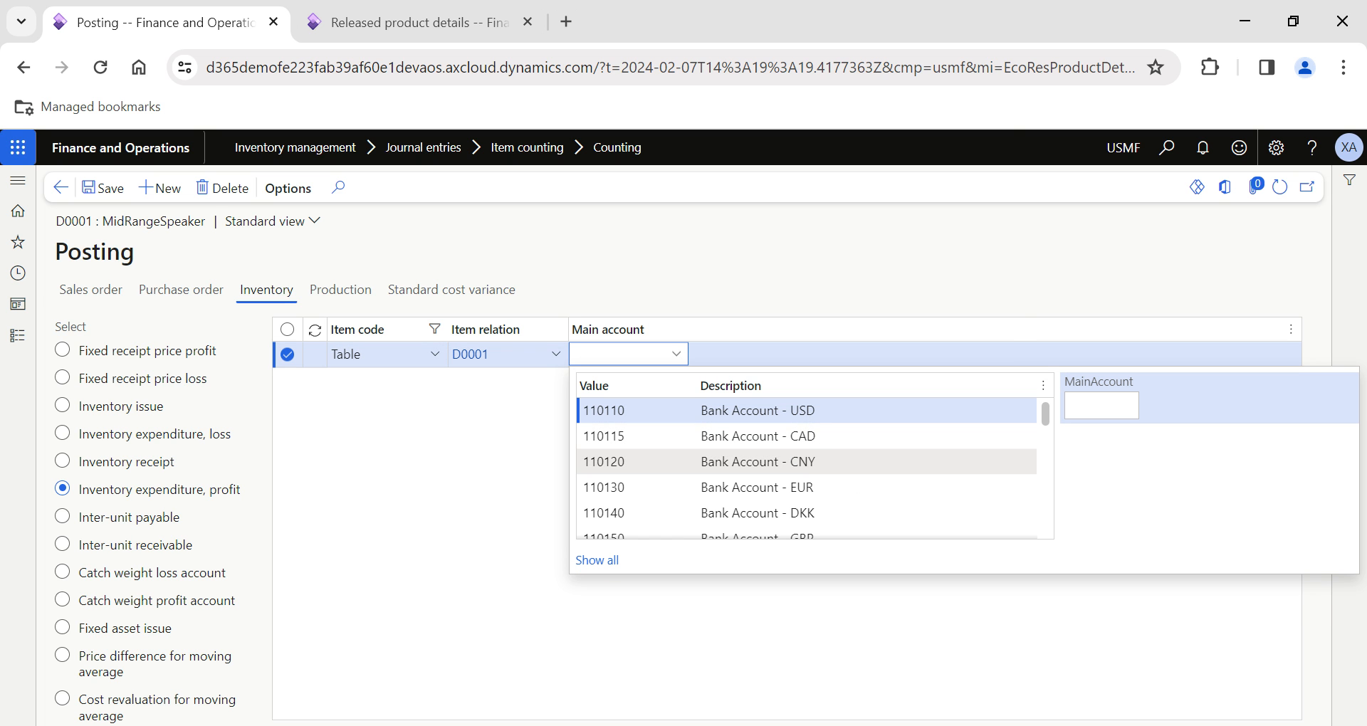
pyautogui.scroll(-10, 805, 470)
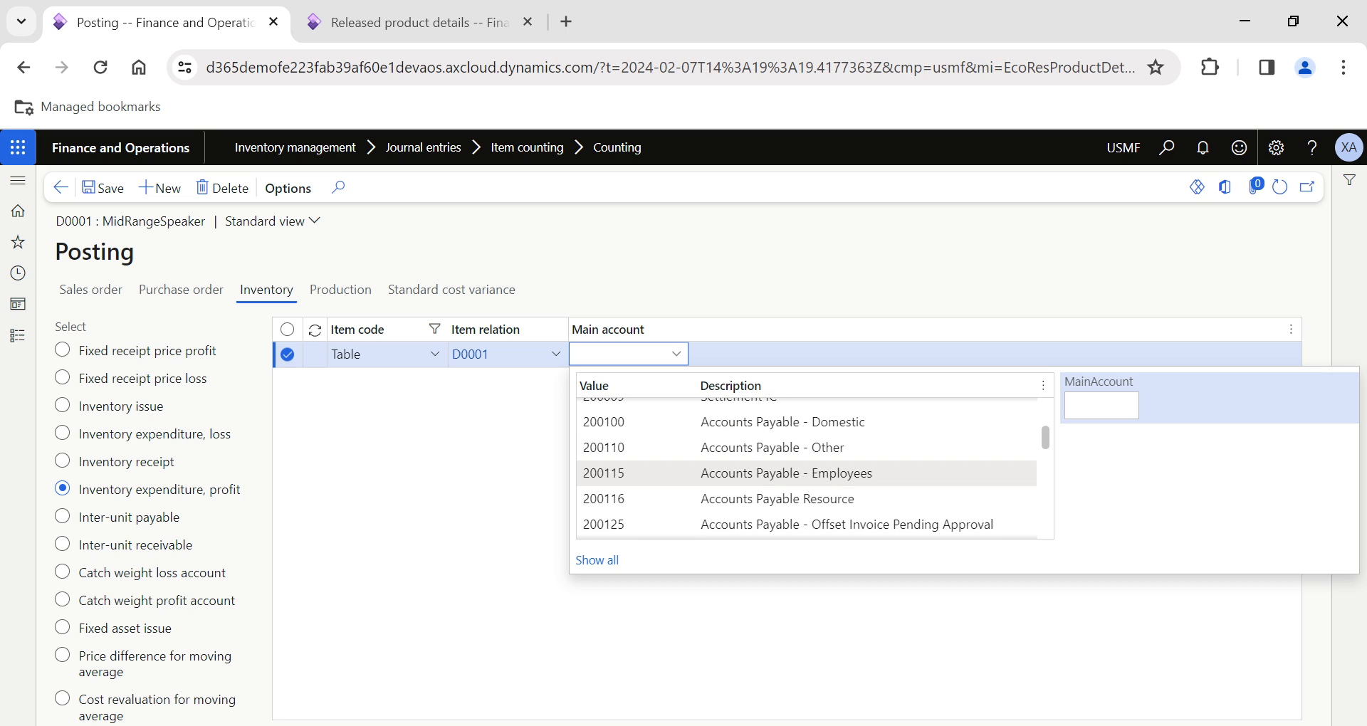
pyautogui.click(732, 436)
pyautogui.click(88, 190)
pyautogui.click(63, 191)
pyautogui.click(62, 191)
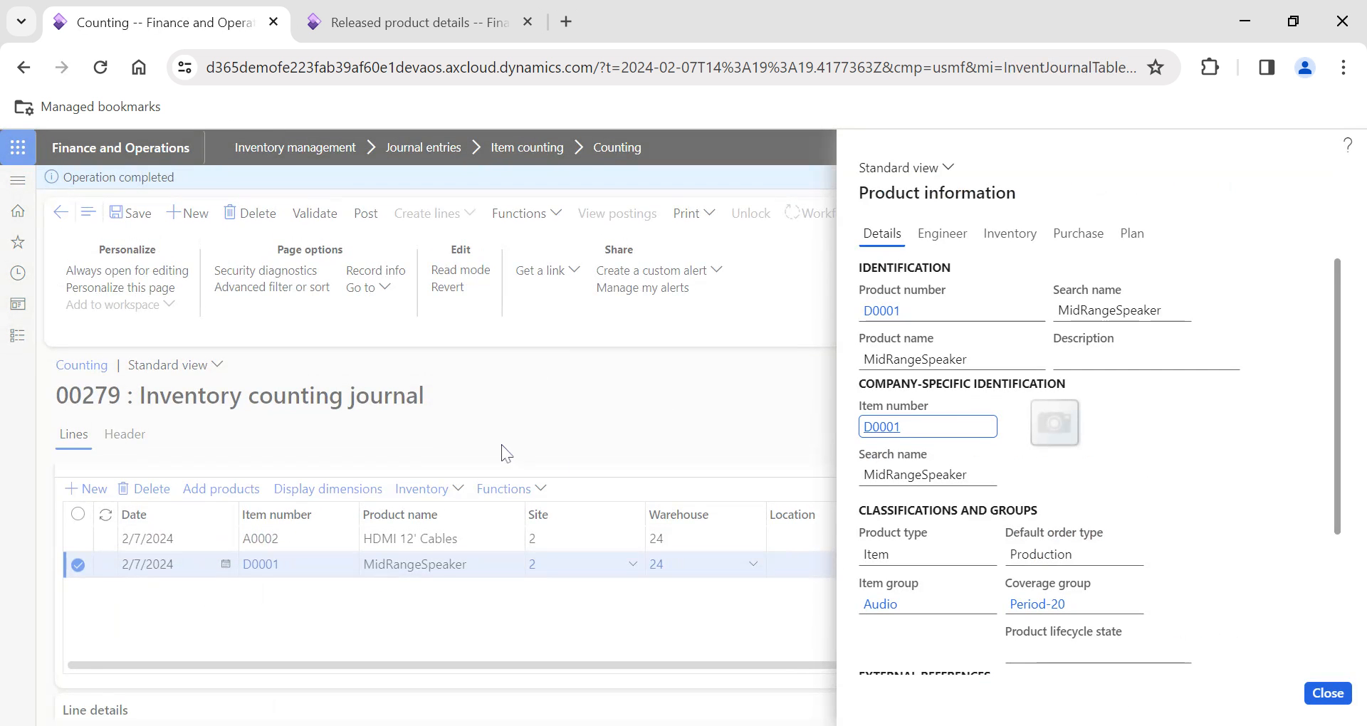
pyautogui.click(1327, 692)
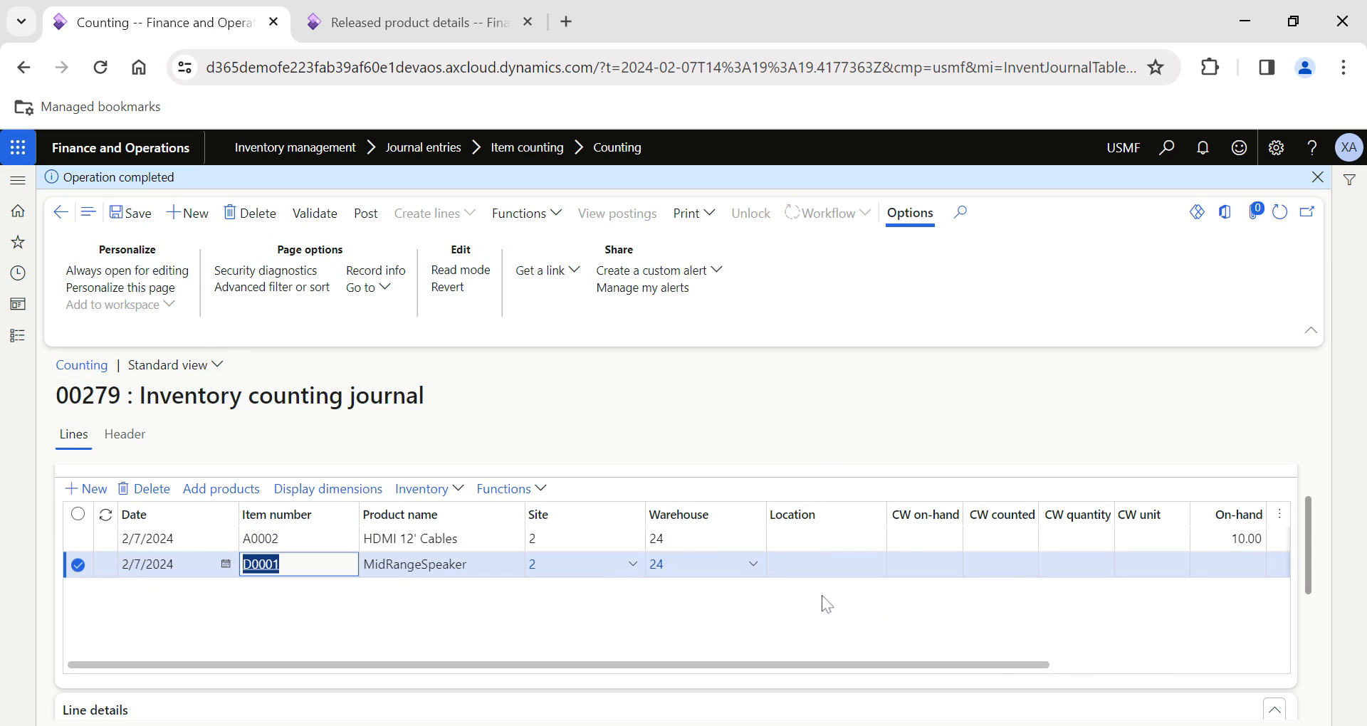
# Set the location of the A0002 journal line to 10000 and dismiss the completed-operation message
pyautogui.click(816, 542)
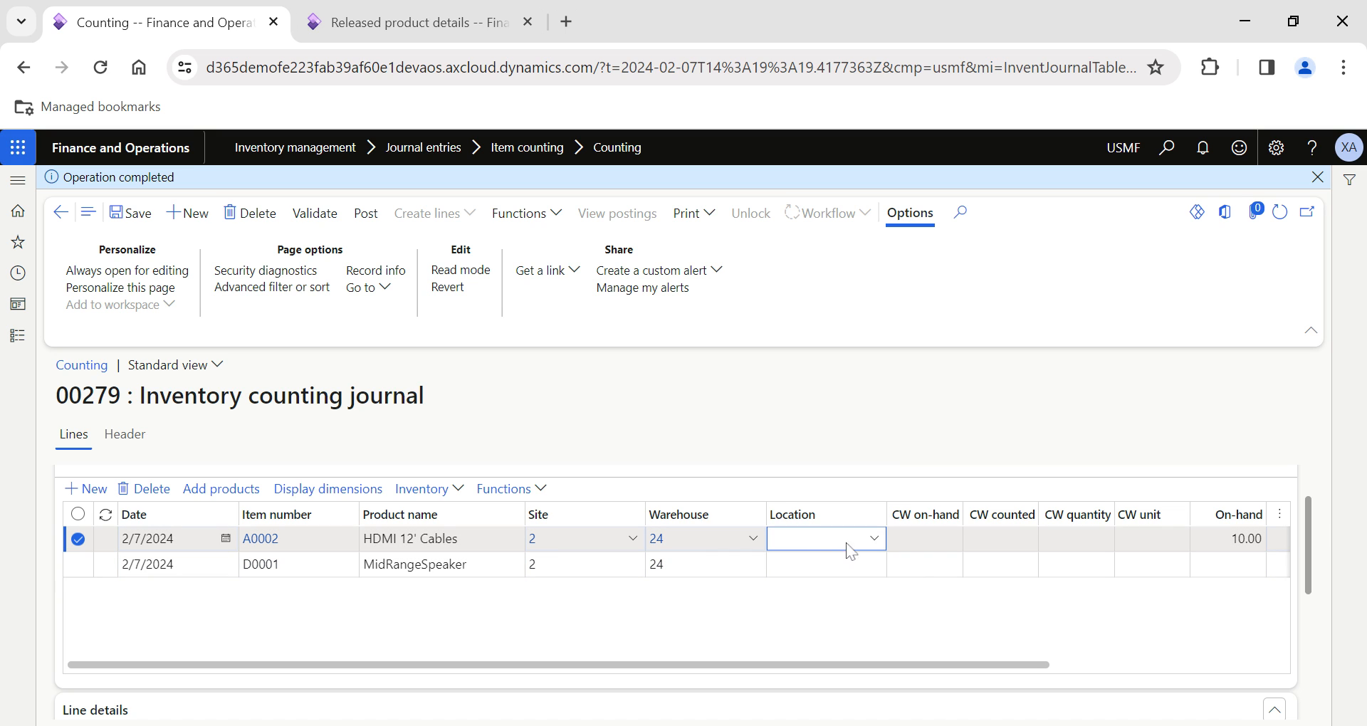
pyautogui.click(875, 539)
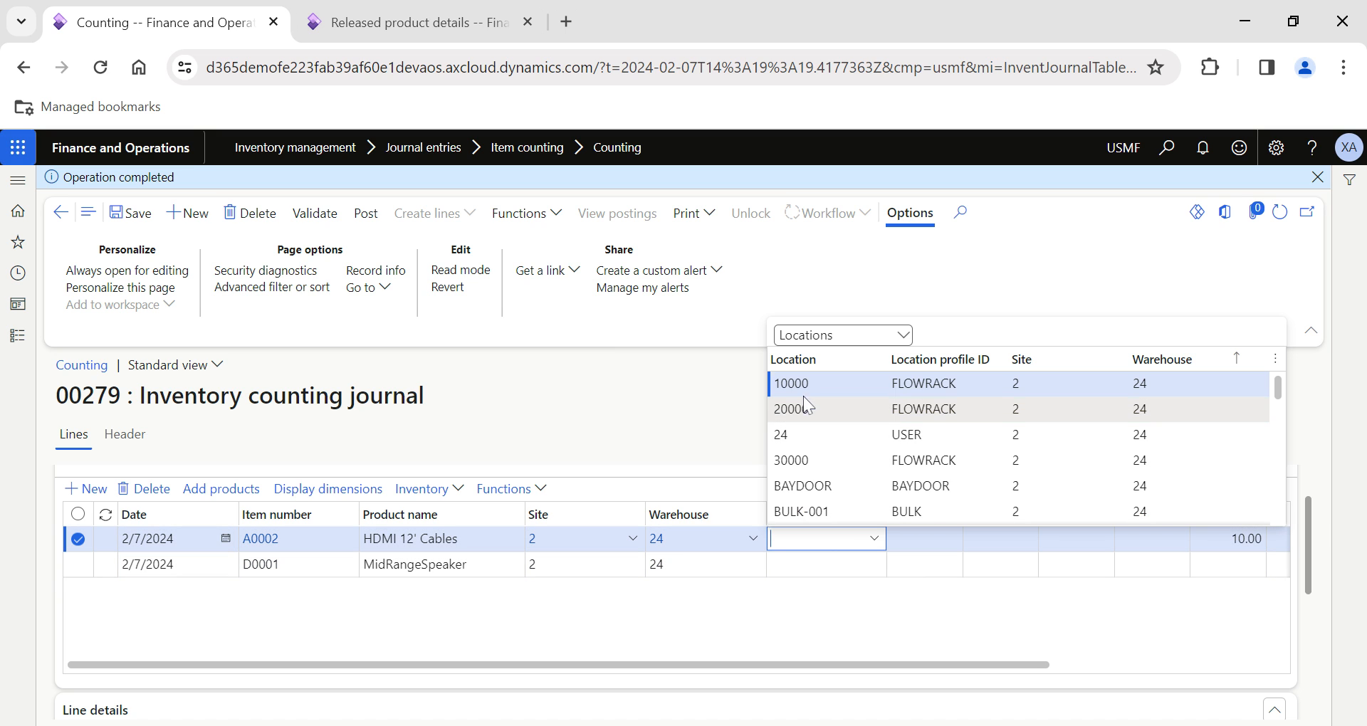
pyautogui.click(953, 383)
pyautogui.click(1318, 177)
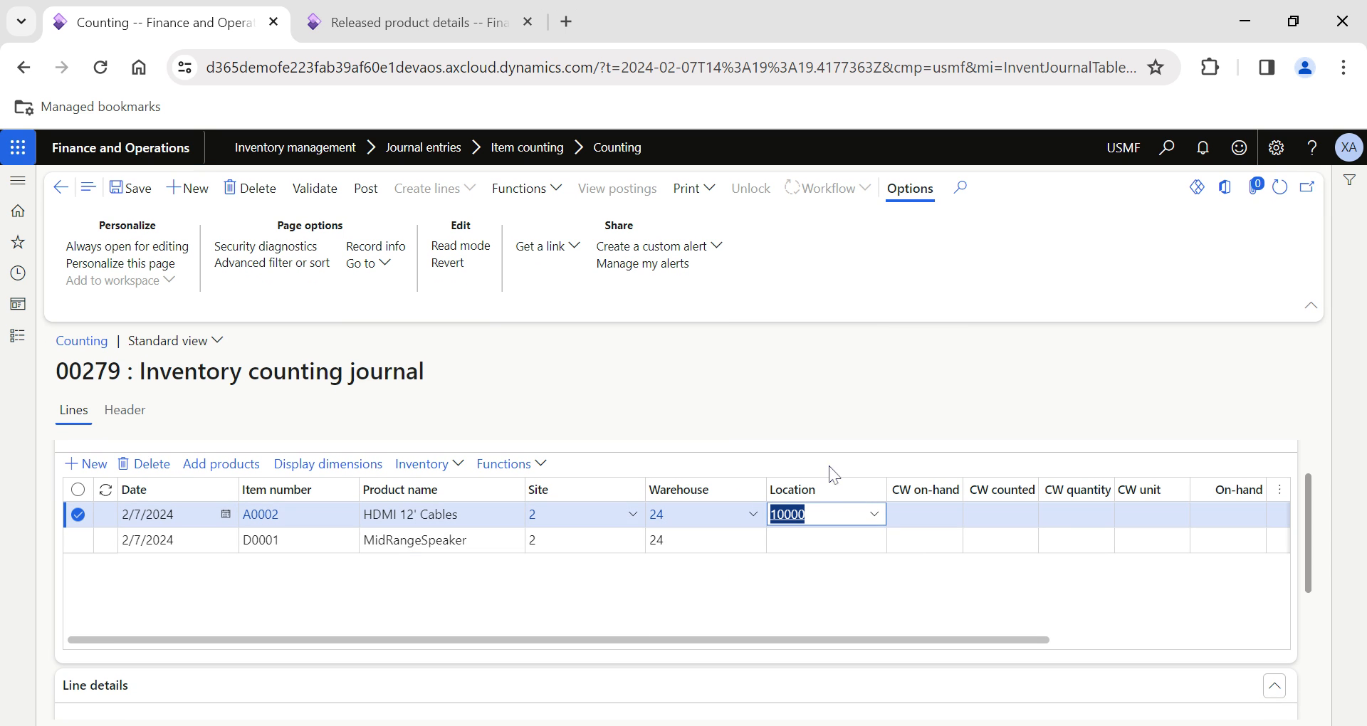
# Check the active storage dimensions in the storage dimension group of released product A0002 and return to the journal lines
pyautogui.click(257, 527)
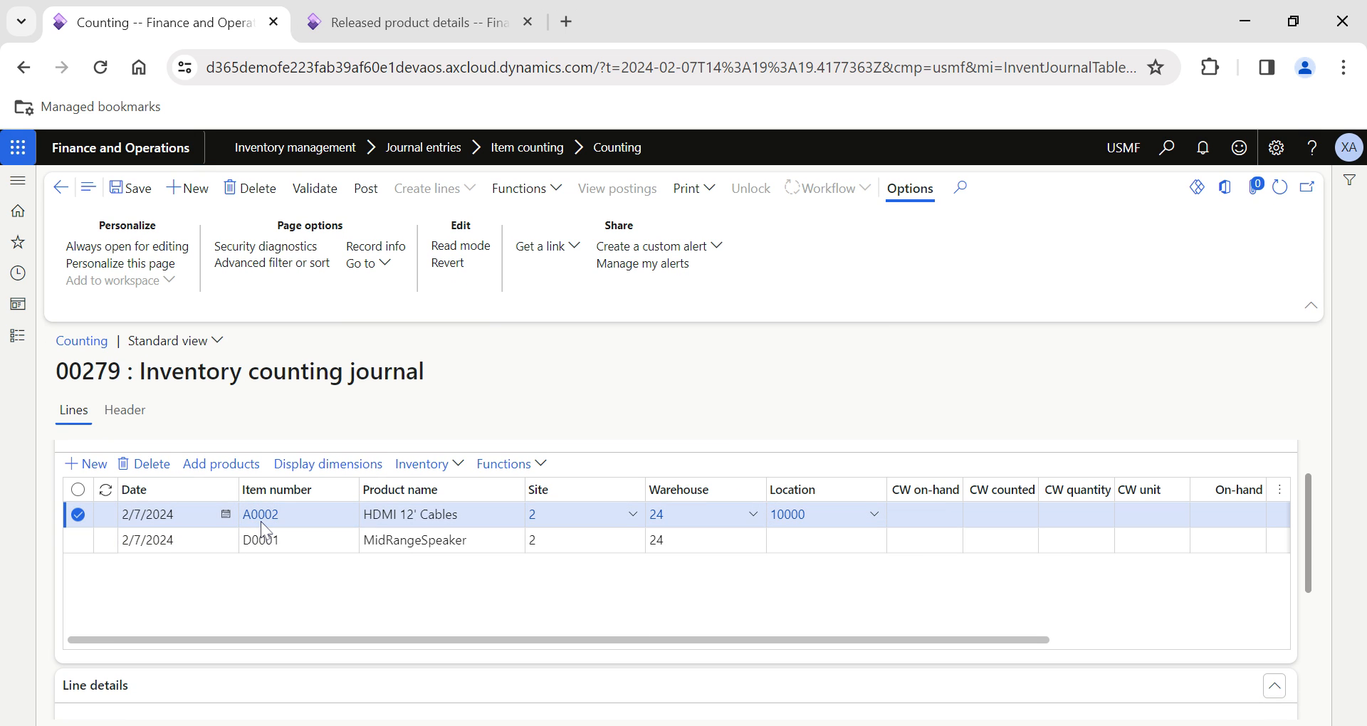
pyautogui.click(888, 428)
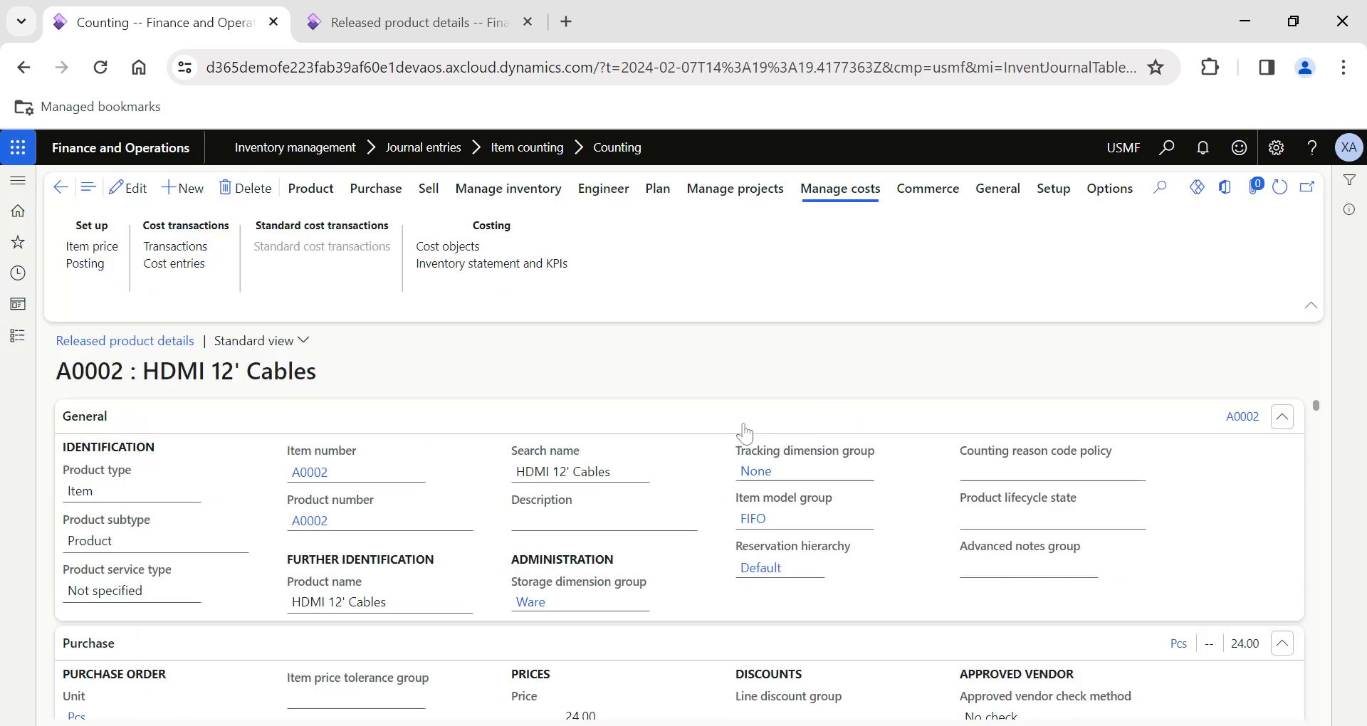
pyautogui.click(539, 605)
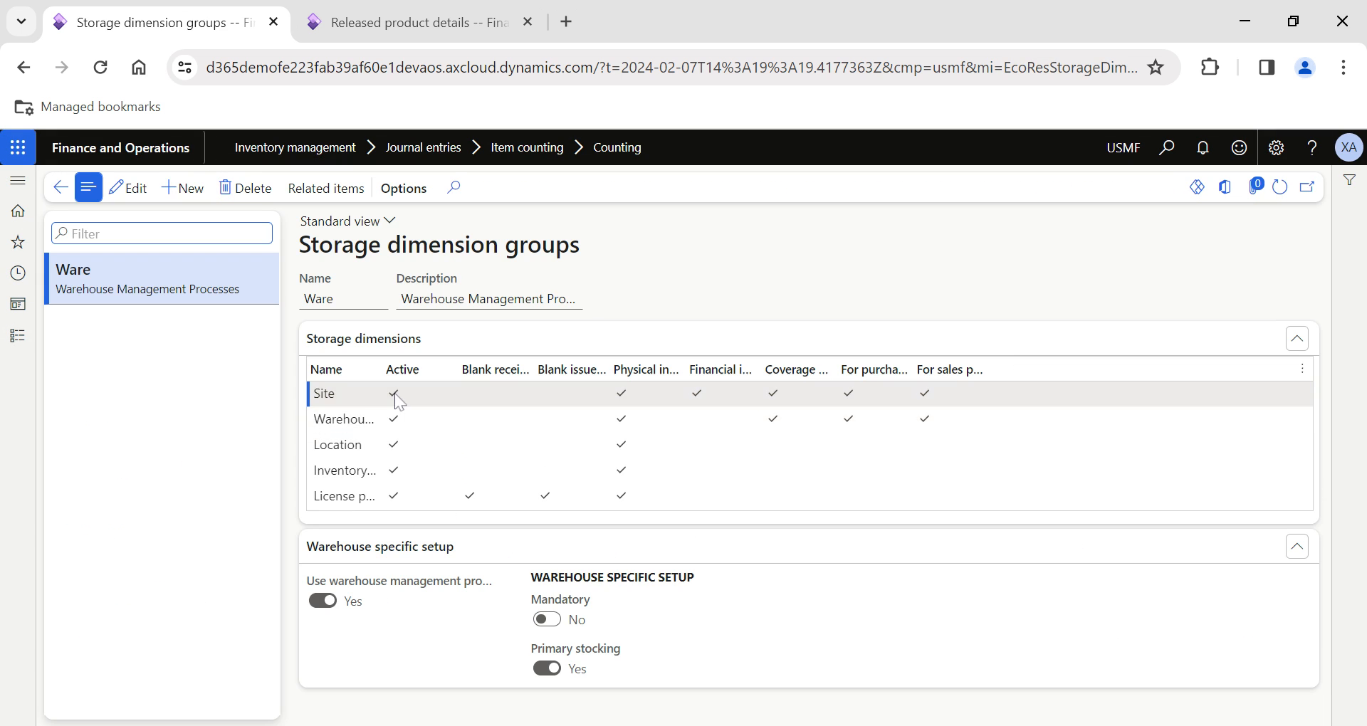
pyautogui.hotkey('alt', 'Left')
pyautogui.hotkey('alt', 'Left')
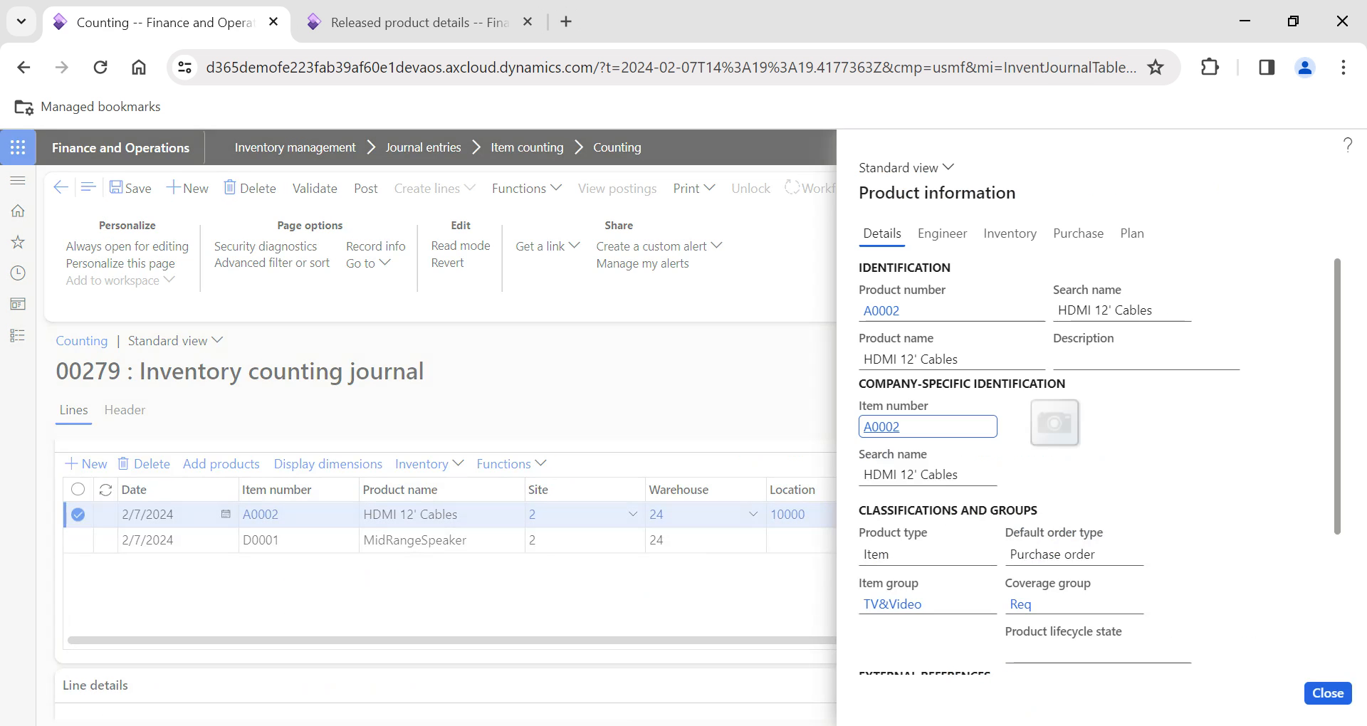
pyautogui.hscroll(-5, 309, 448)
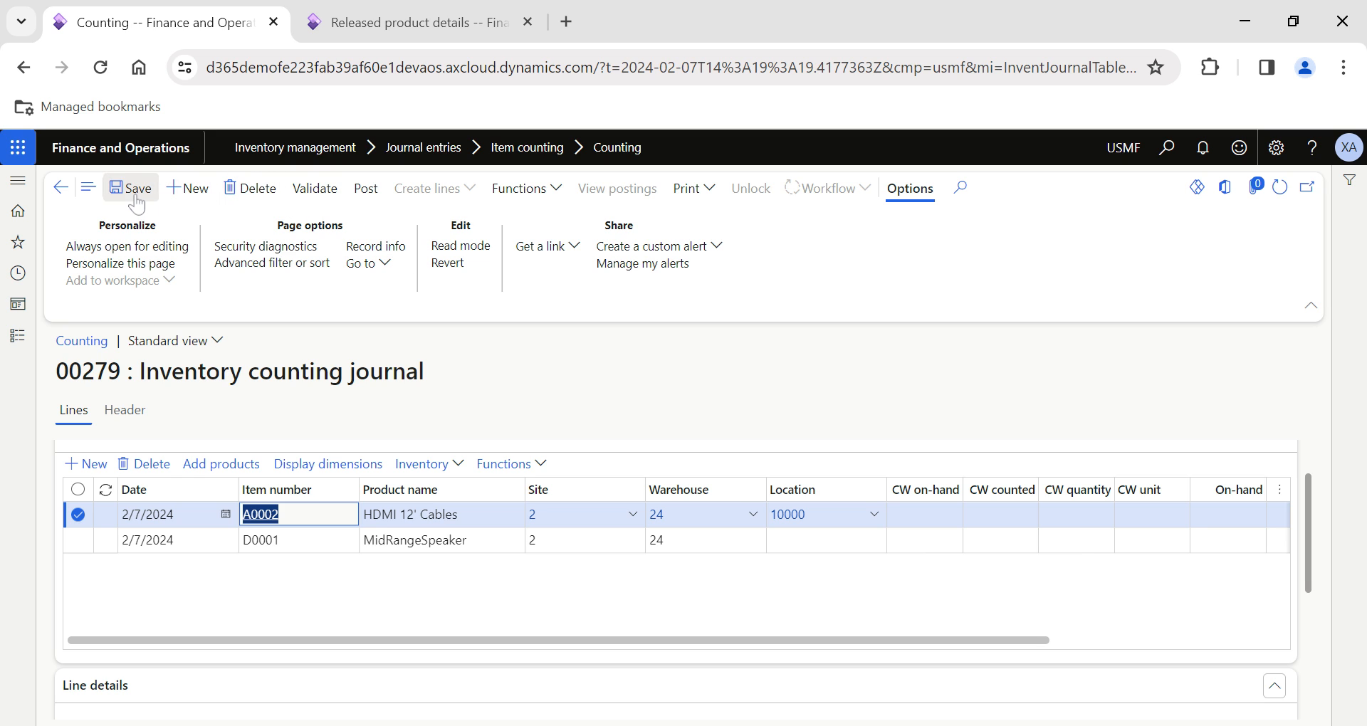
# Try to post counting journal 00279, read the posting message details, and dismiss the messages
pyautogui.click(365, 190)
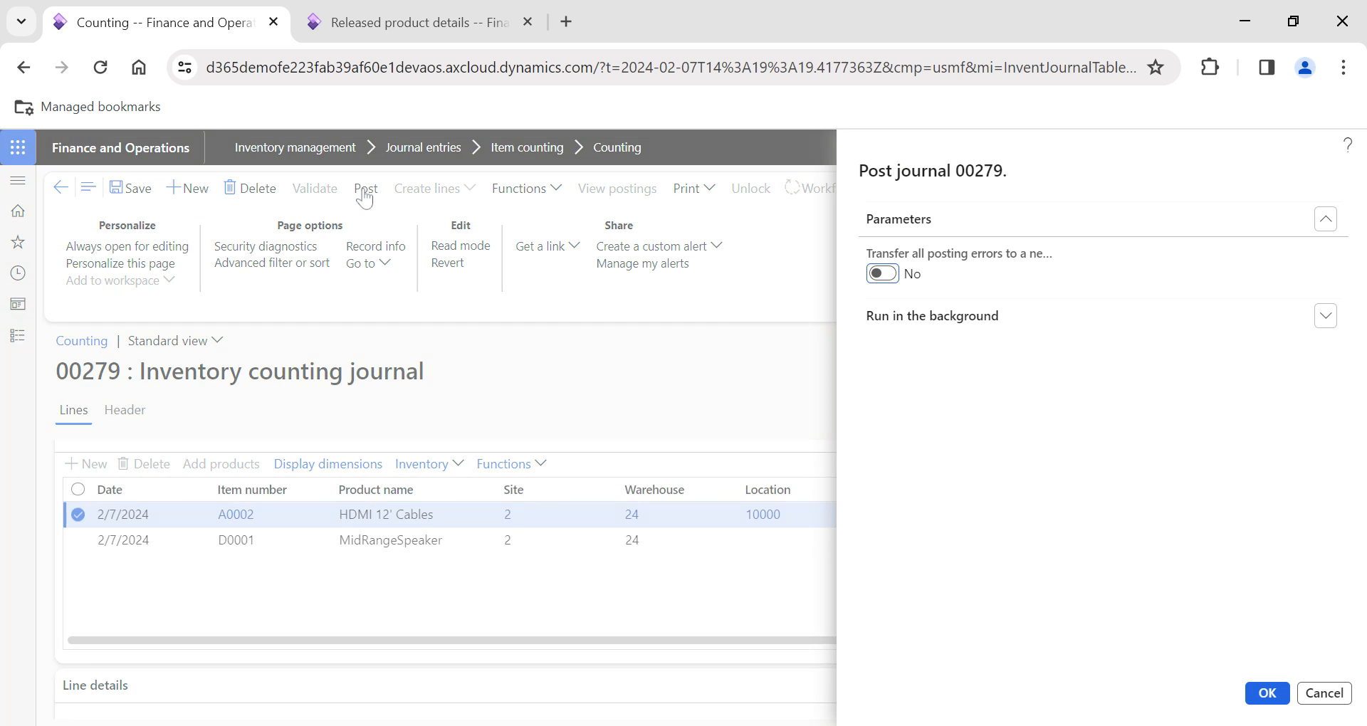
pyautogui.click(1267, 694)
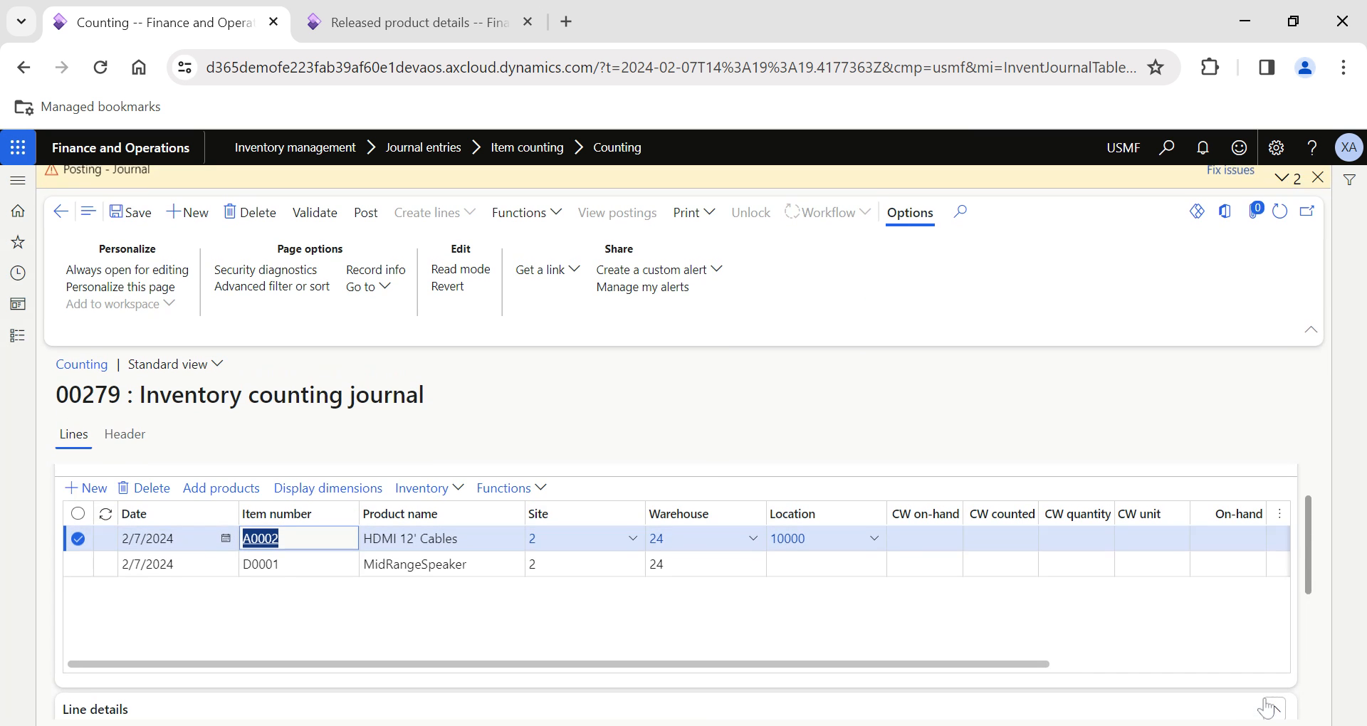
pyautogui.click(1282, 178)
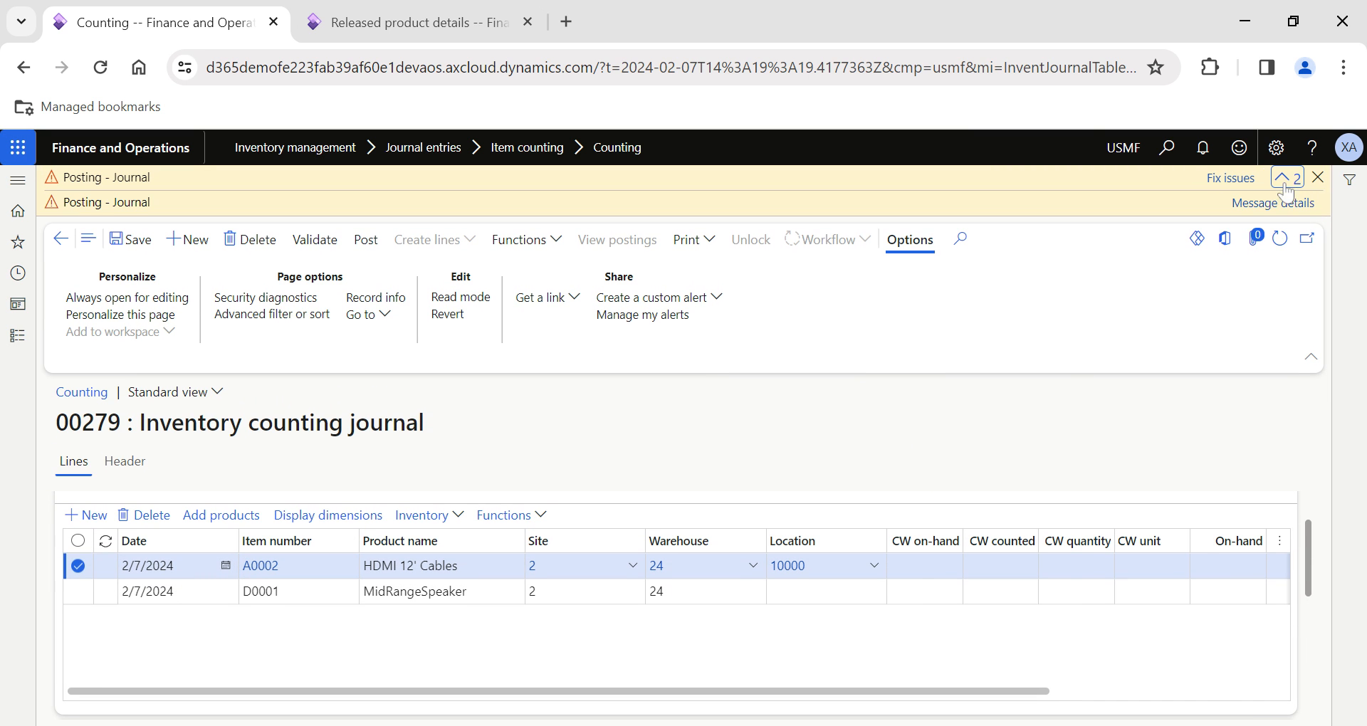
pyautogui.click(1274, 203)
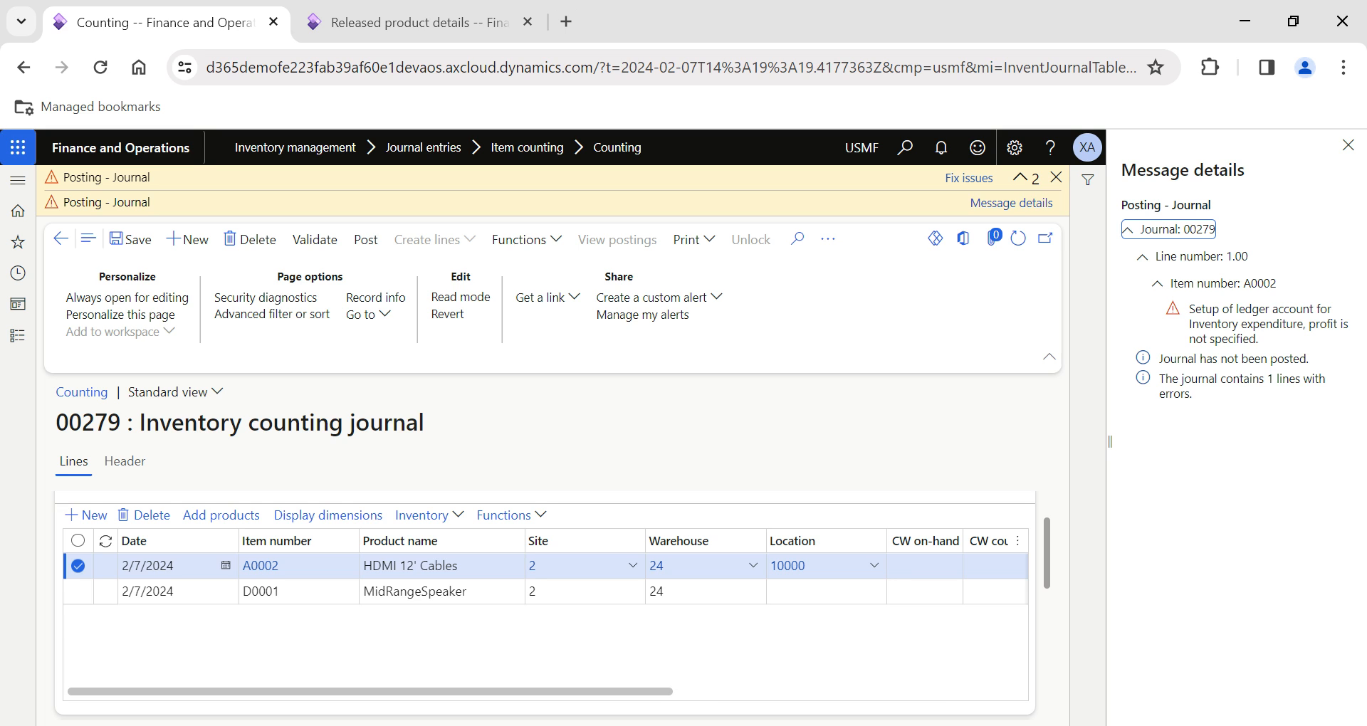
pyautogui.click(1348, 145)
pyautogui.click(1319, 180)
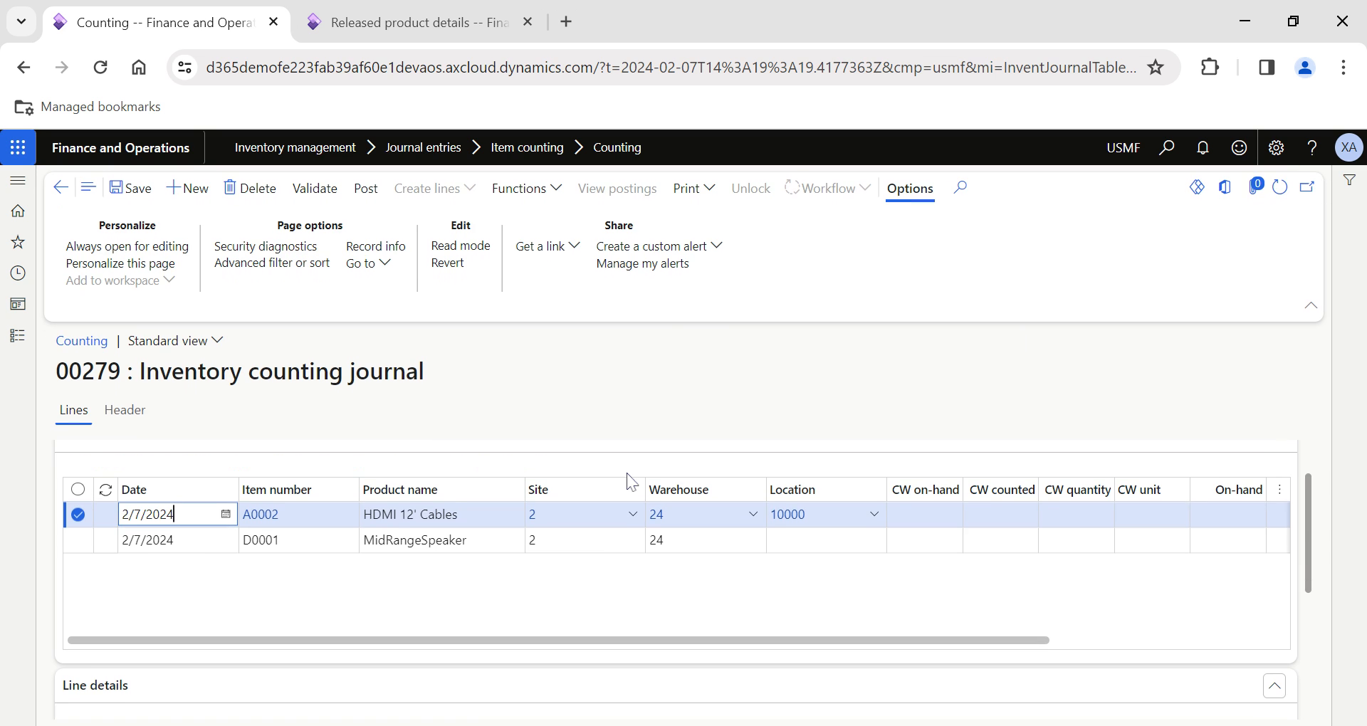
# View the posting setup of released product D0001 from its journal line and return to the journal lines
pyautogui.click(261, 540)
pyautogui.click(262, 540)
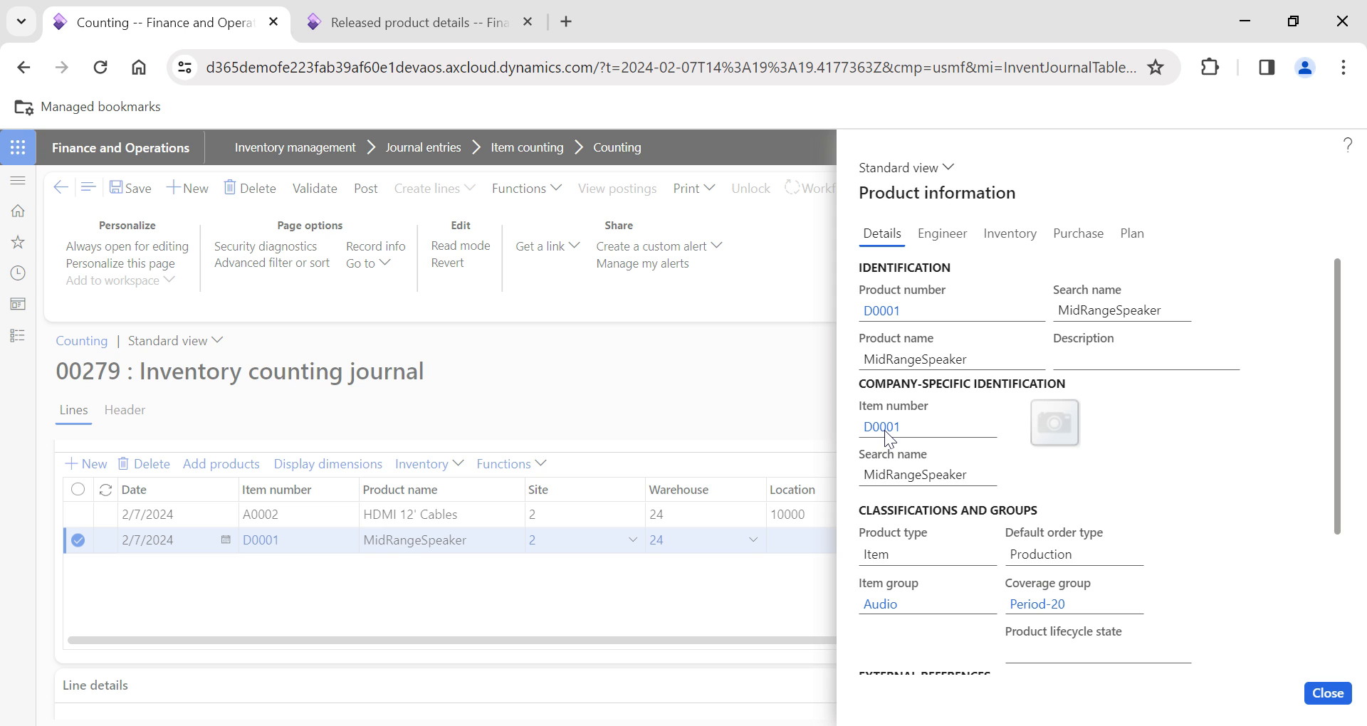
pyautogui.click(882, 428)
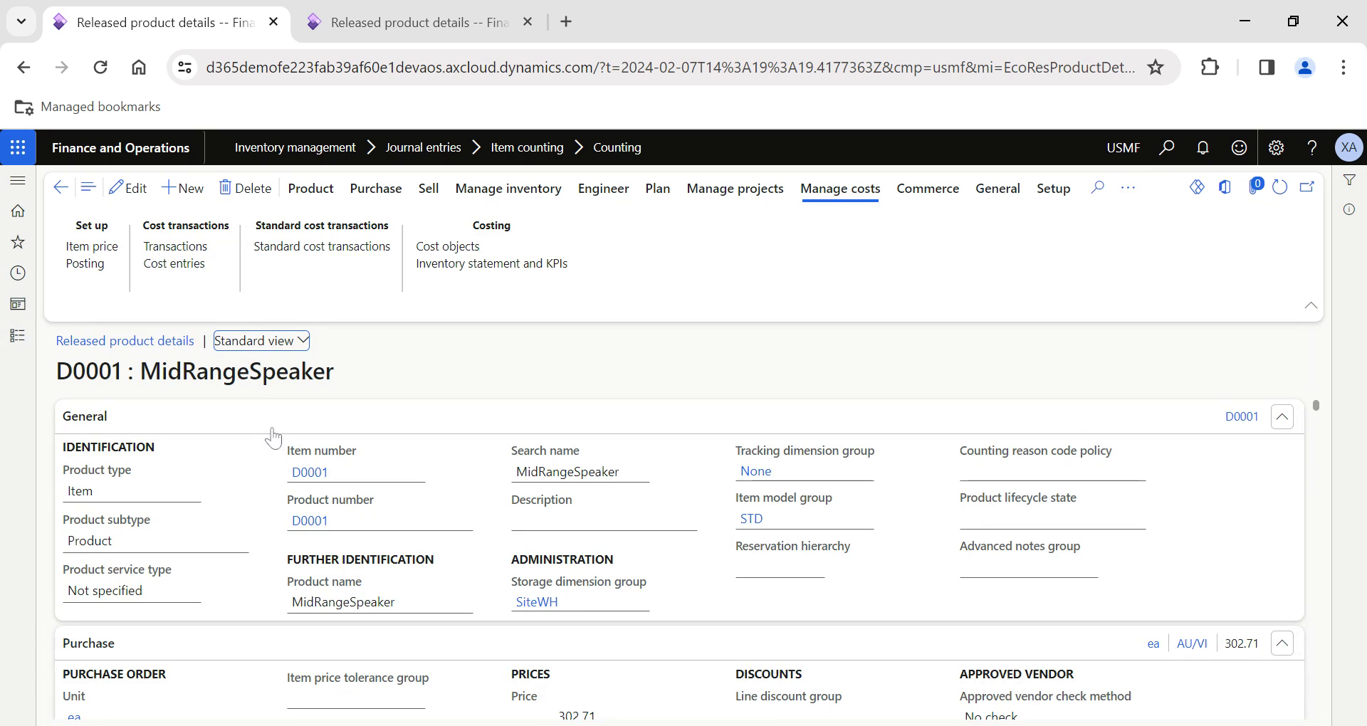
pyautogui.click(88, 263)
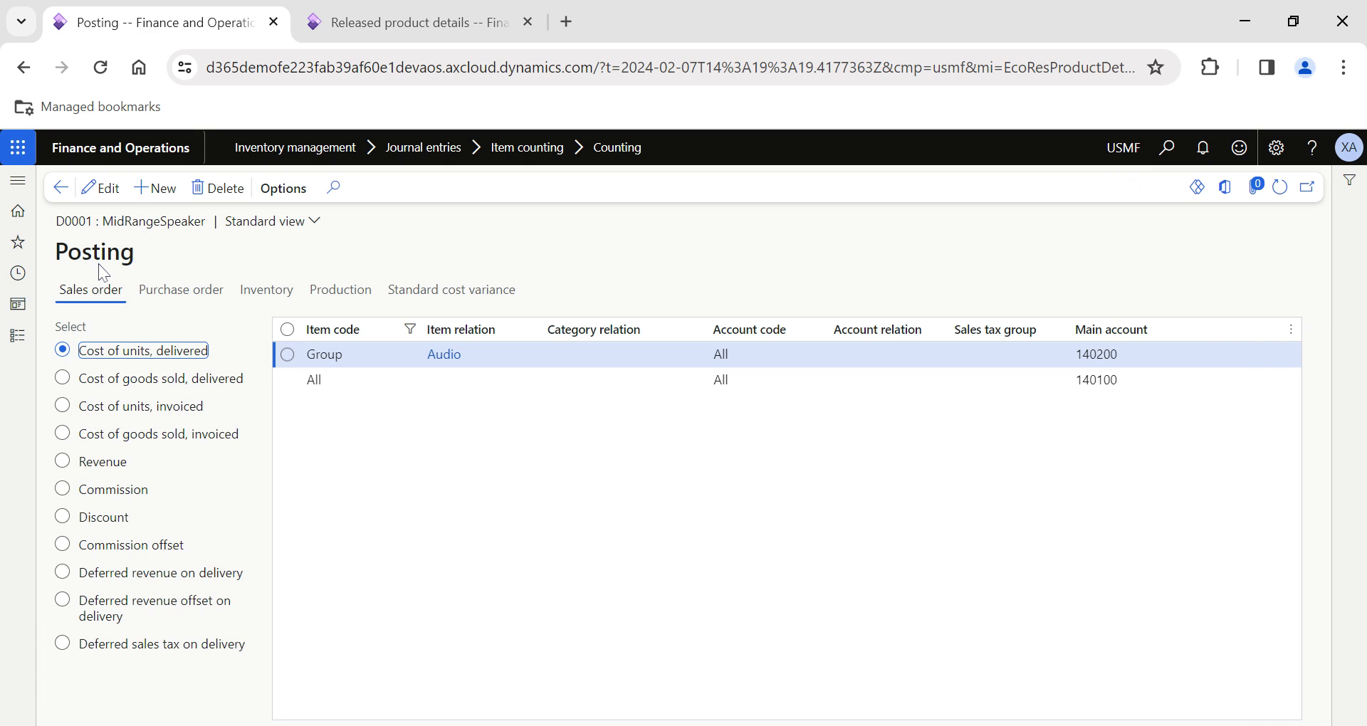
pyautogui.hscroll(-5, 129, 287)
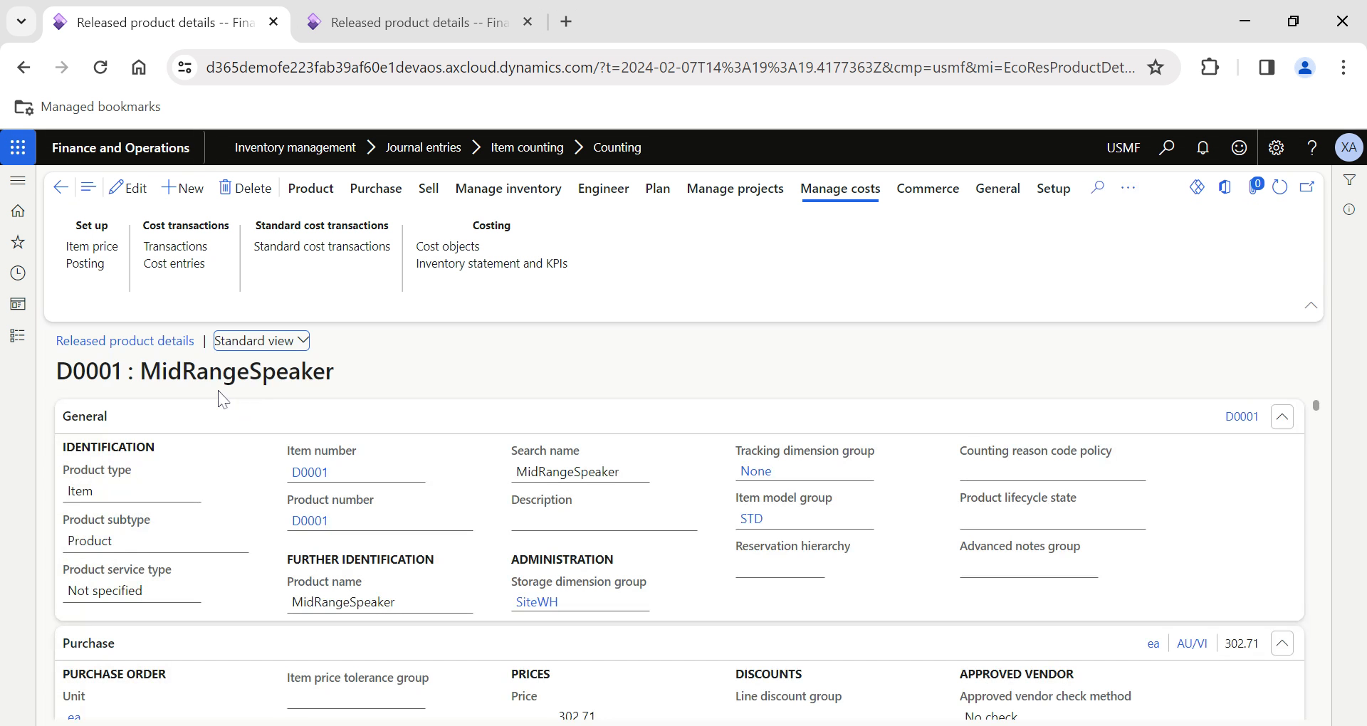
pyautogui.hscroll(-5, 207, 493)
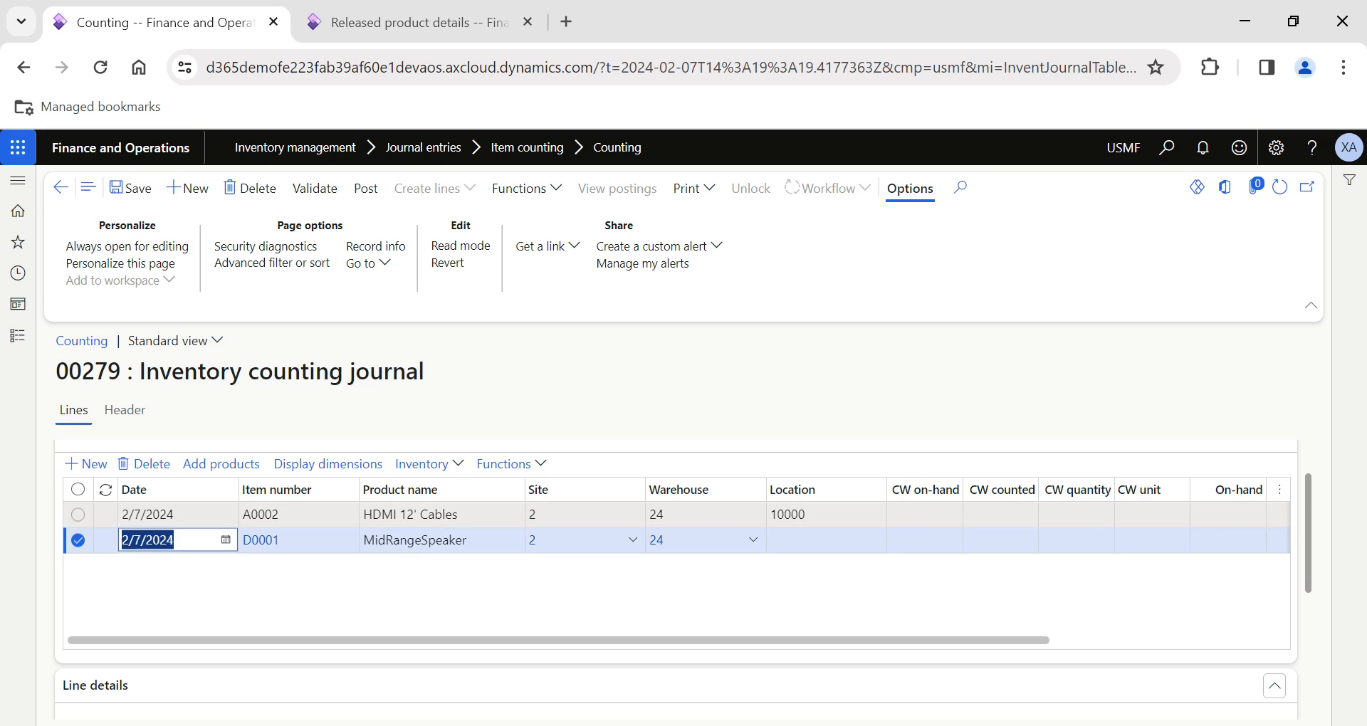
# Review the Inventory expenditure, profit posting setup of released product A0002 and return to the journal lines
pyautogui.click(262, 520)
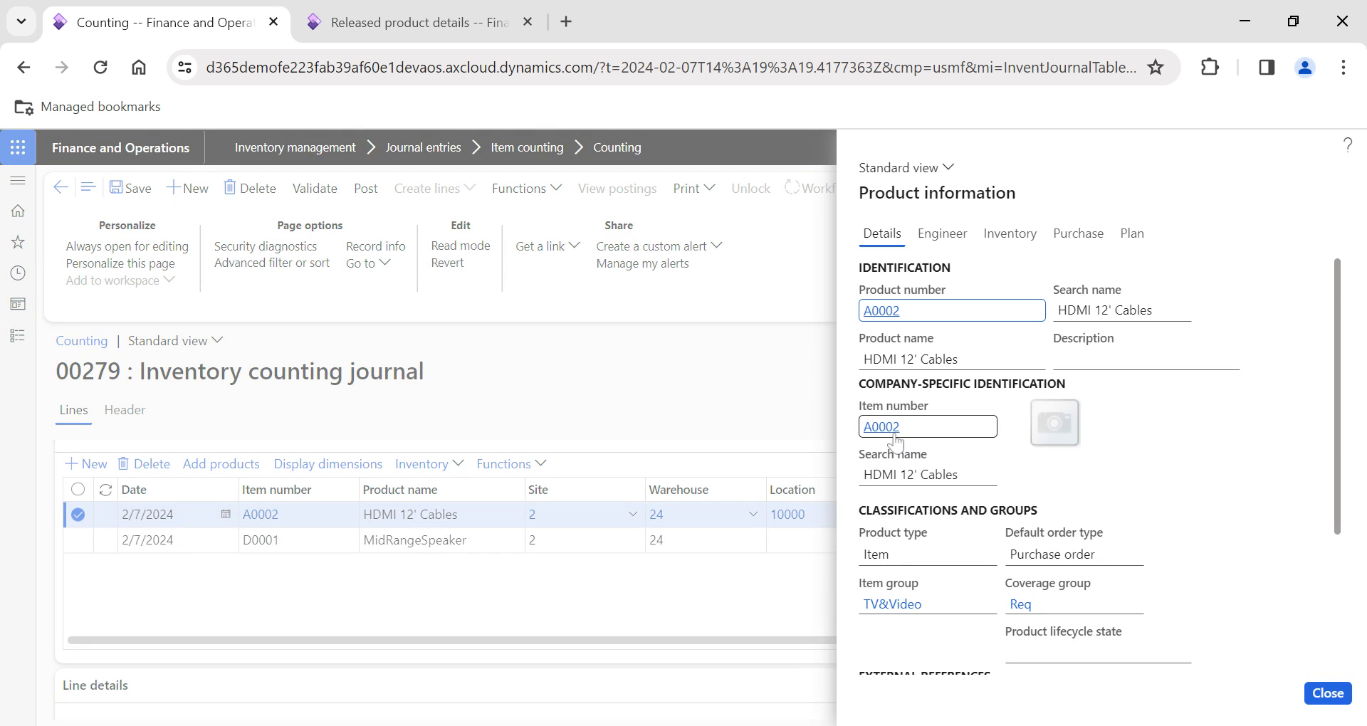
pyautogui.click(880, 429)
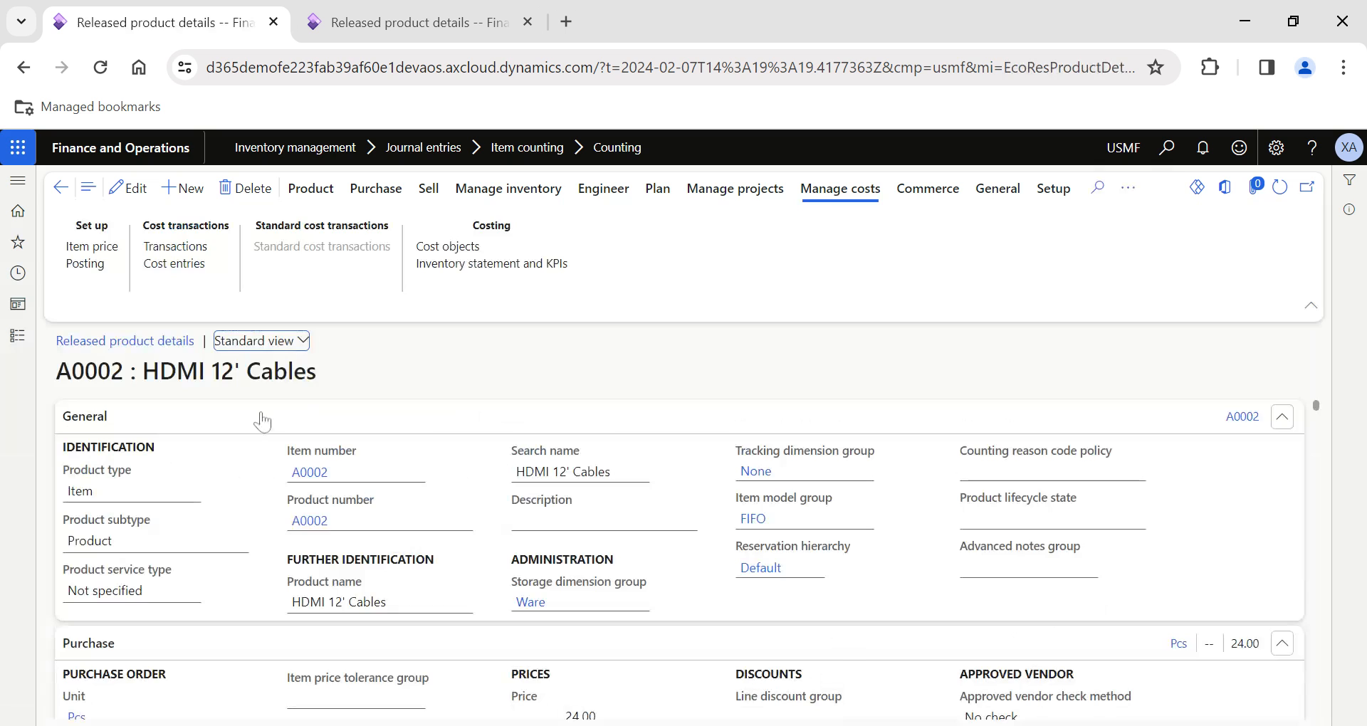
pyautogui.click(84, 264)
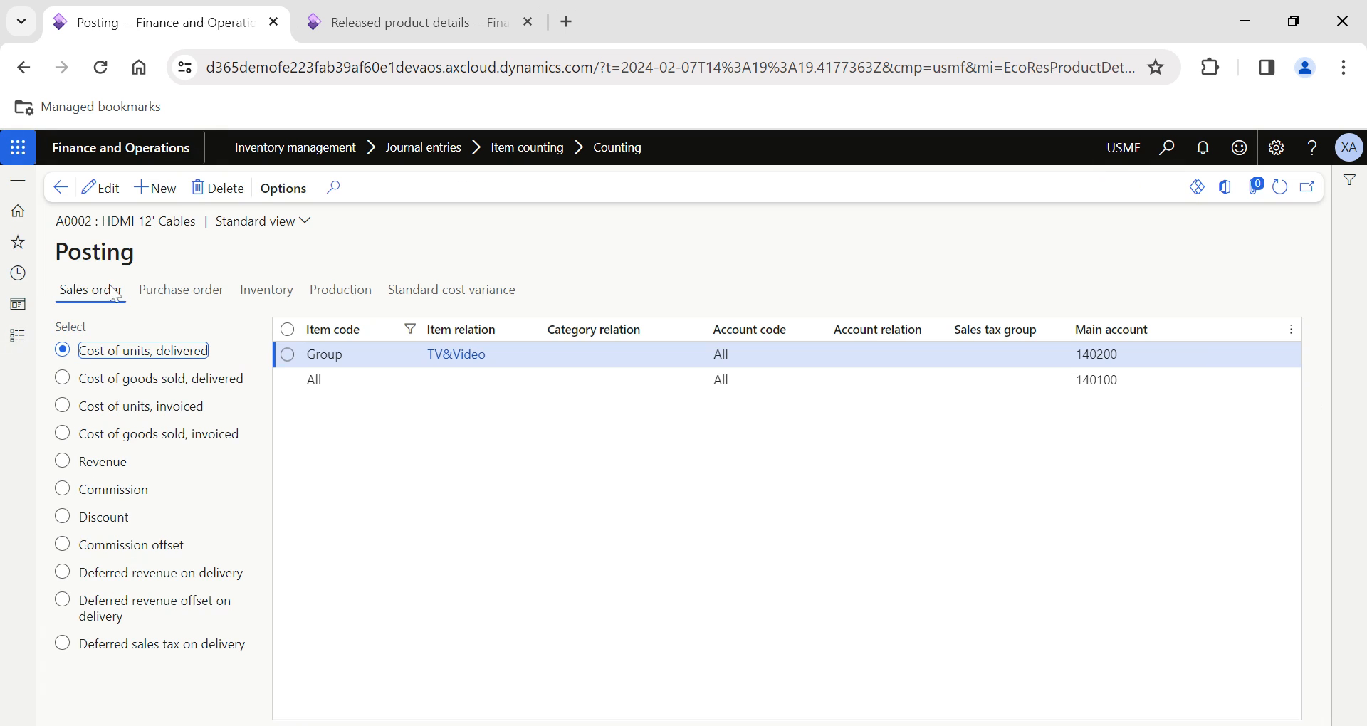
pyautogui.click(274, 293)
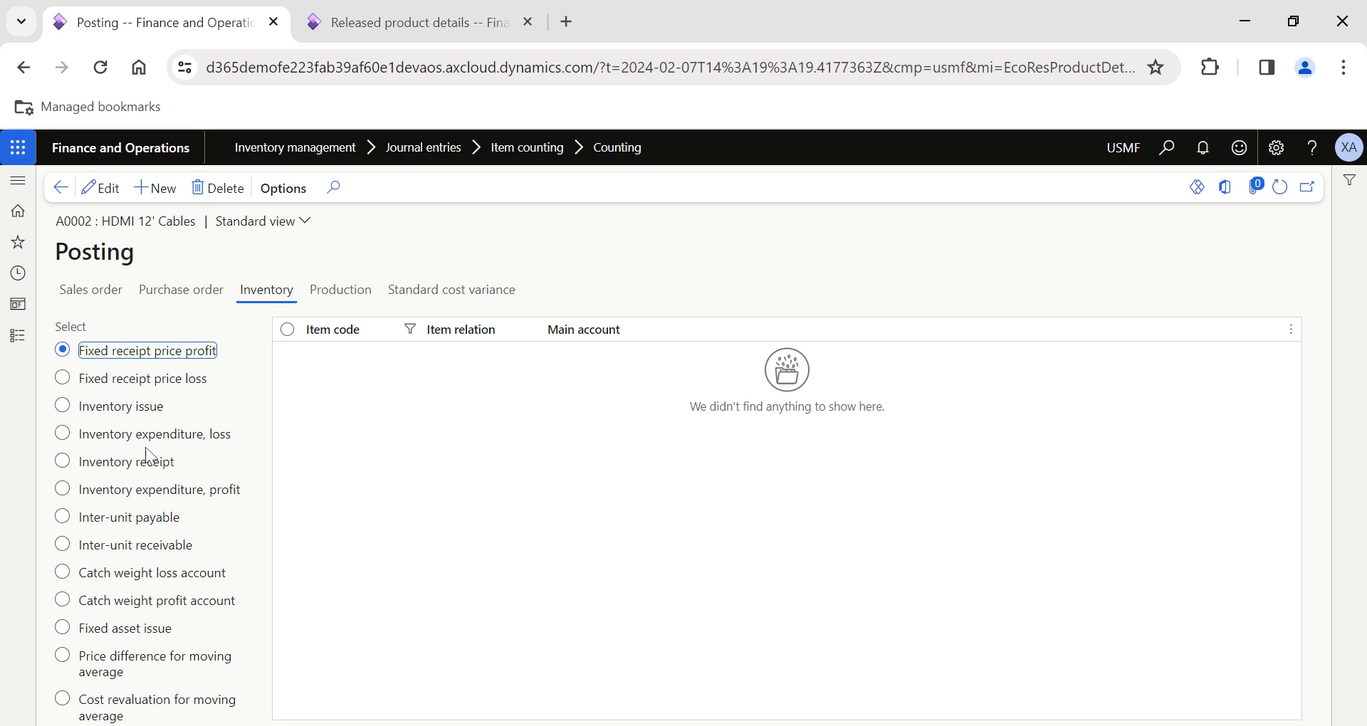
pyautogui.click(117, 490)
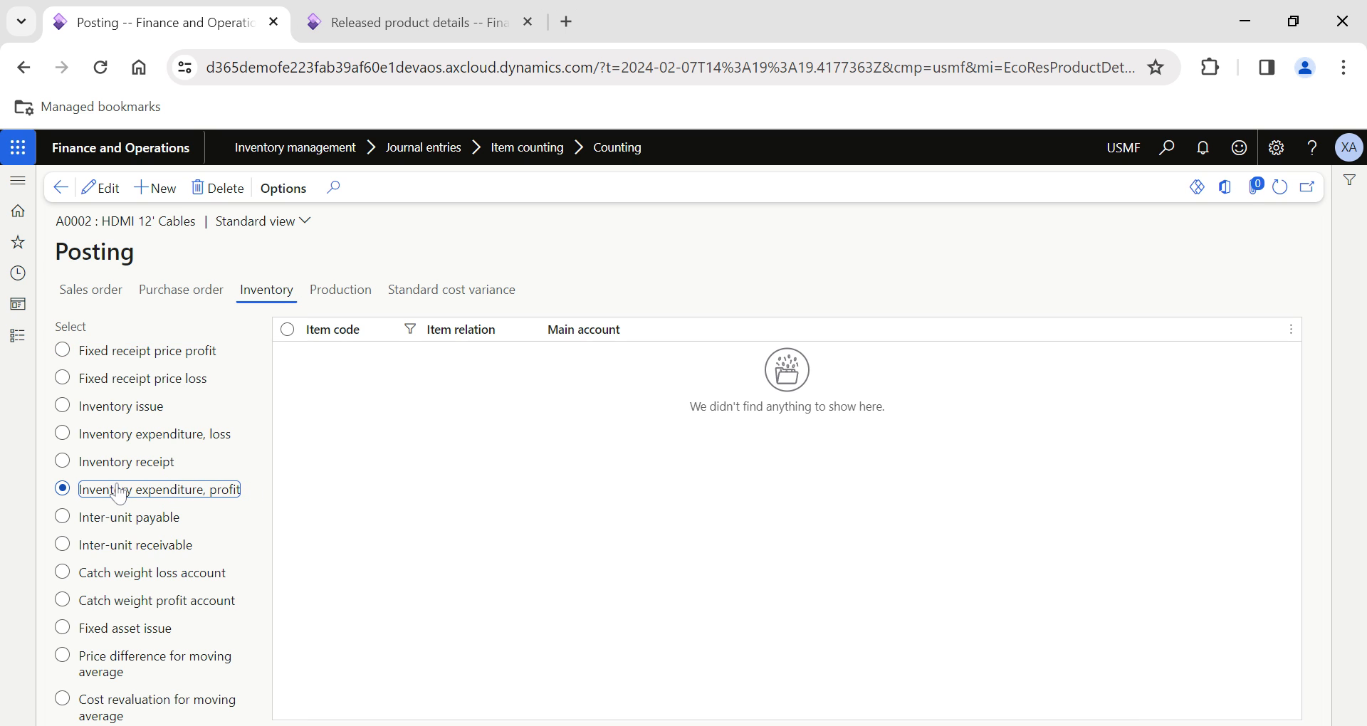
pyautogui.click(399, 338)
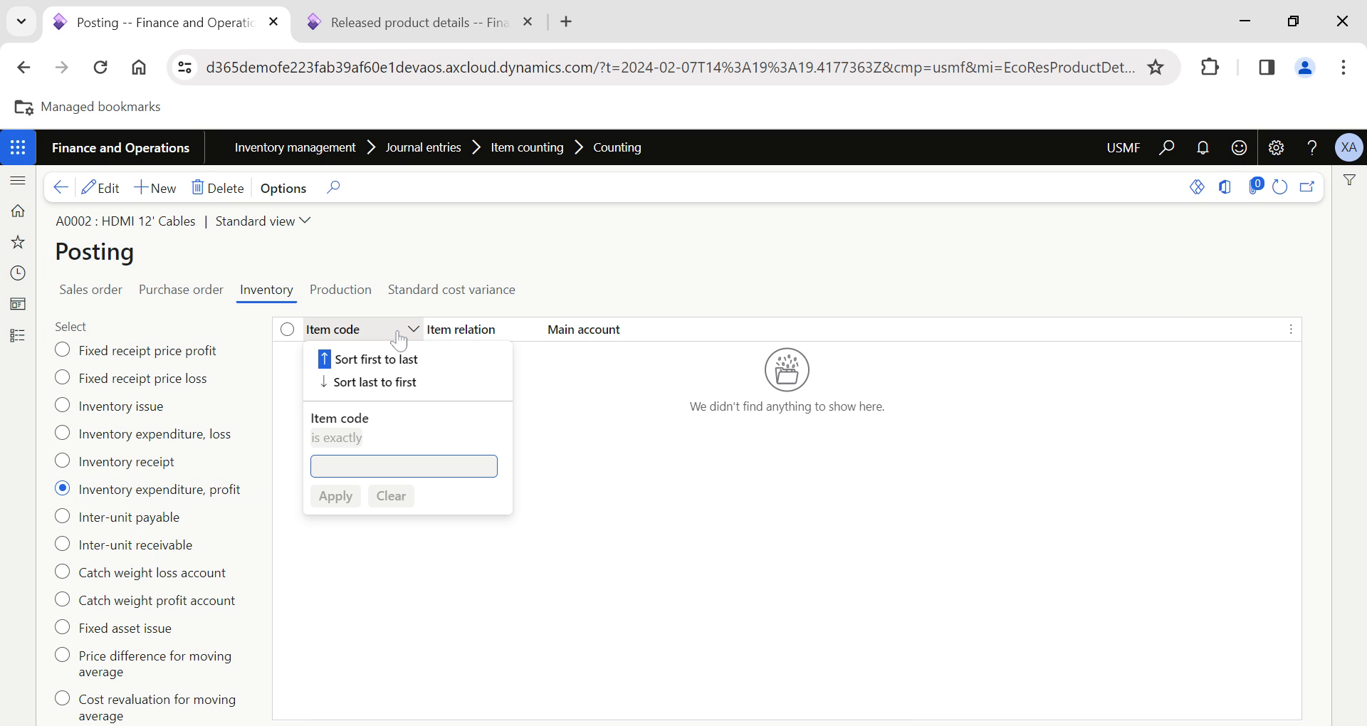
pyautogui.click(290, 450)
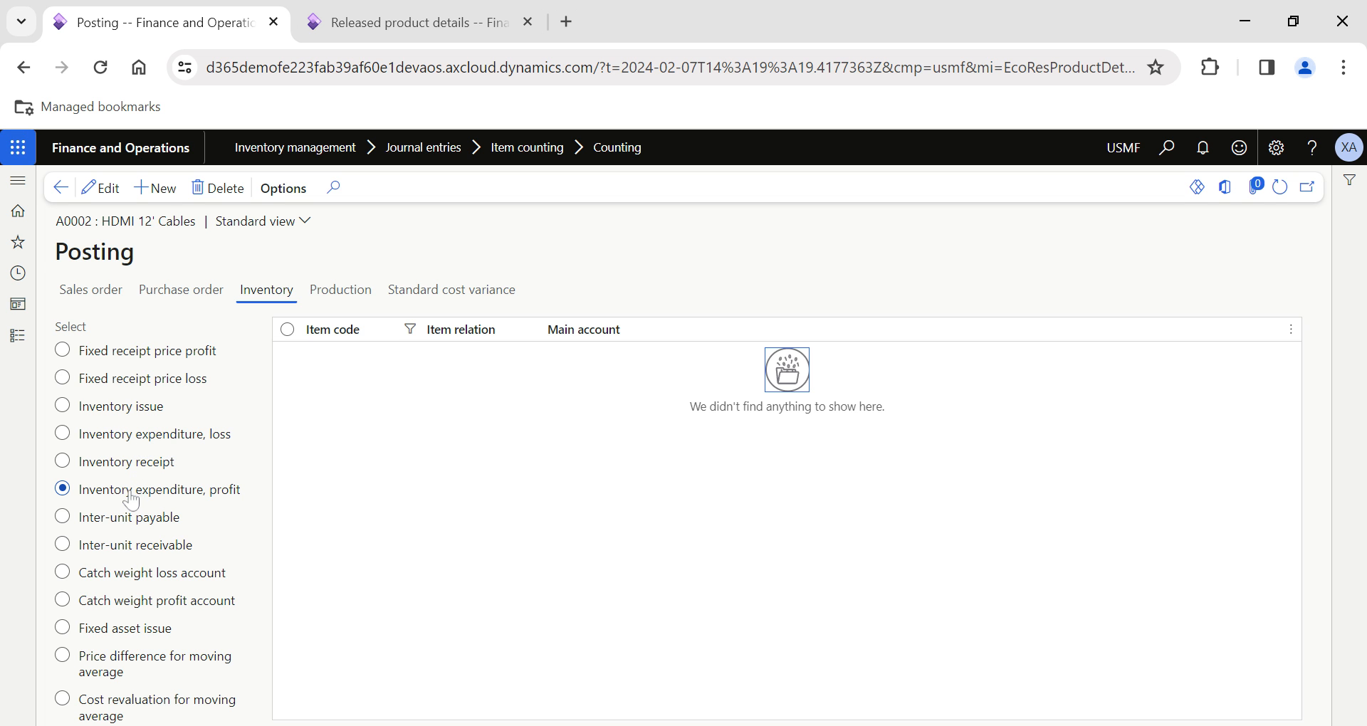
pyautogui.click(58, 194)
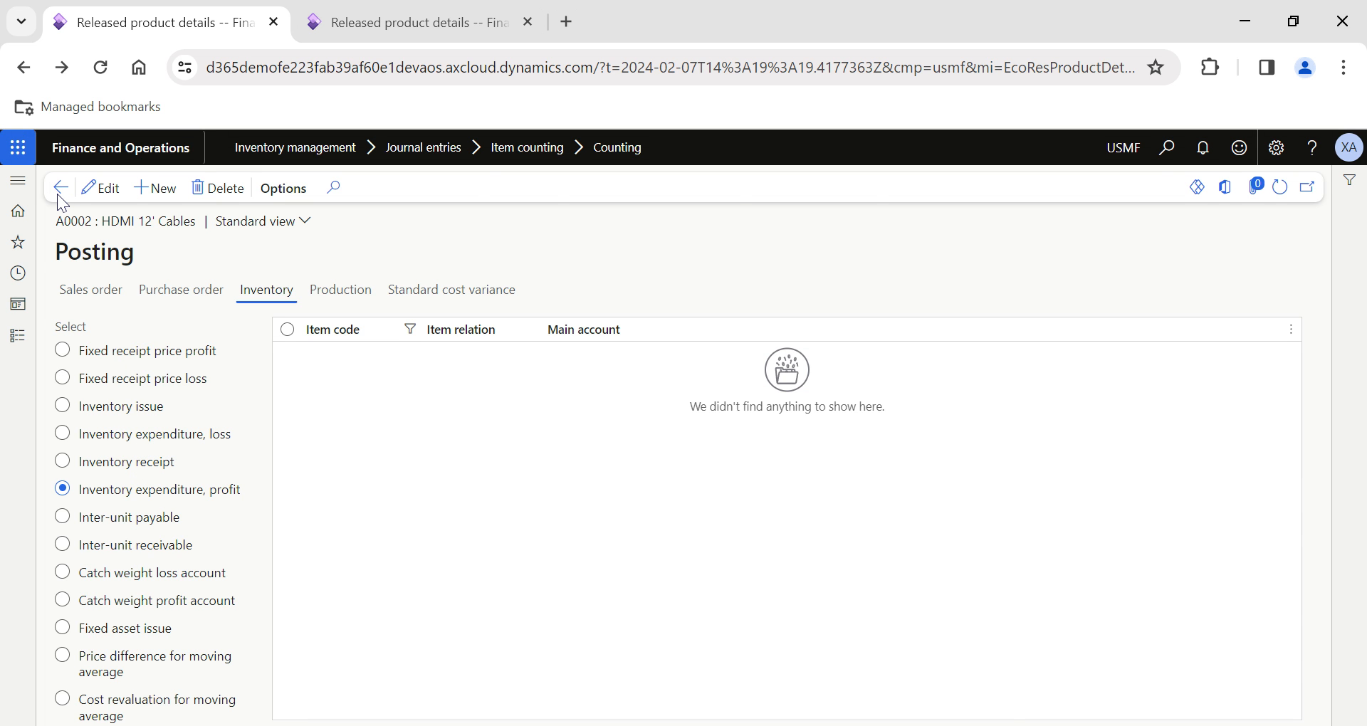
pyautogui.click(60, 198)
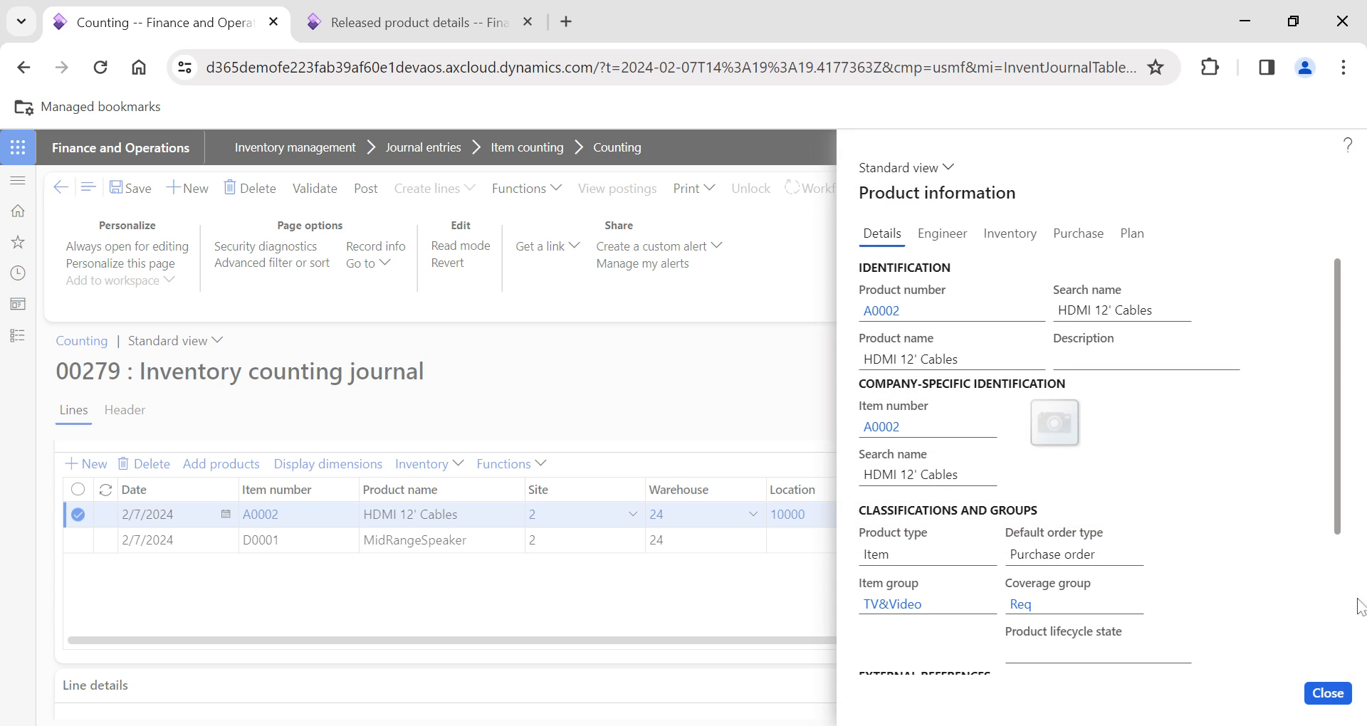
pyautogui.click(1327, 693)
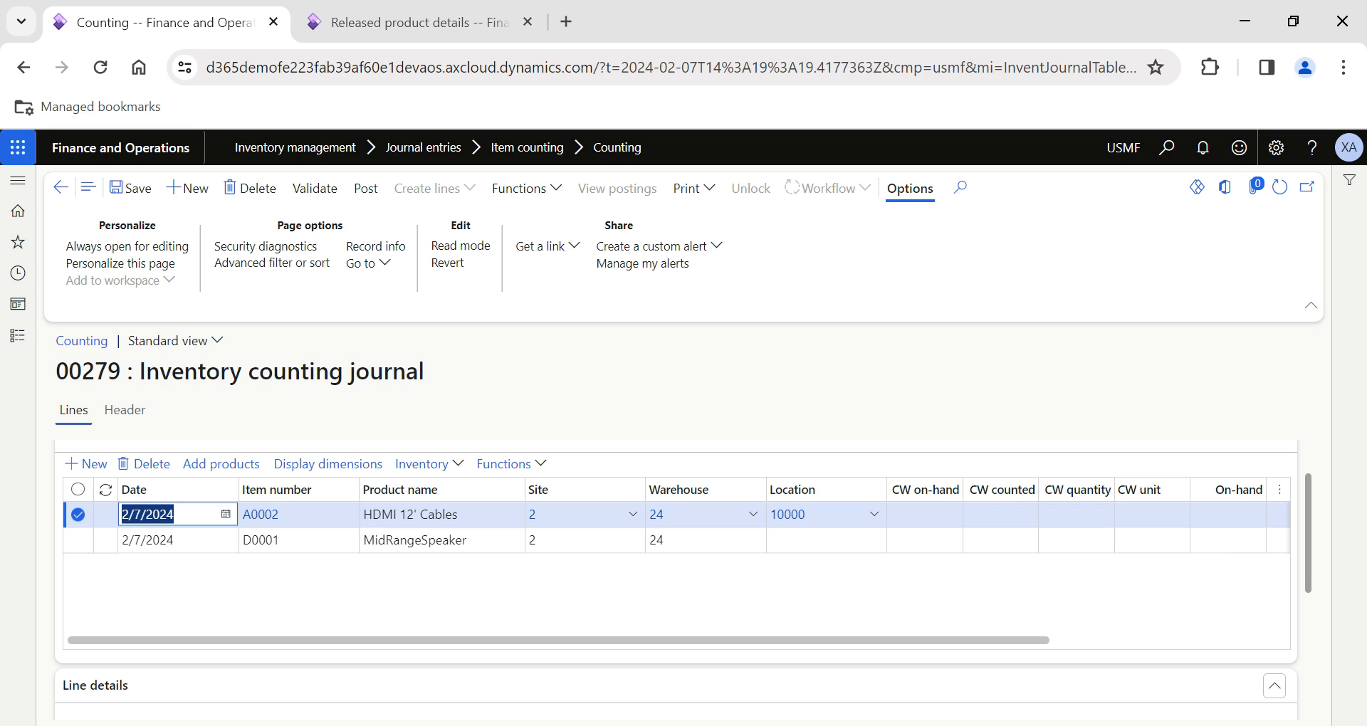
pyautogui.click(555, 199)
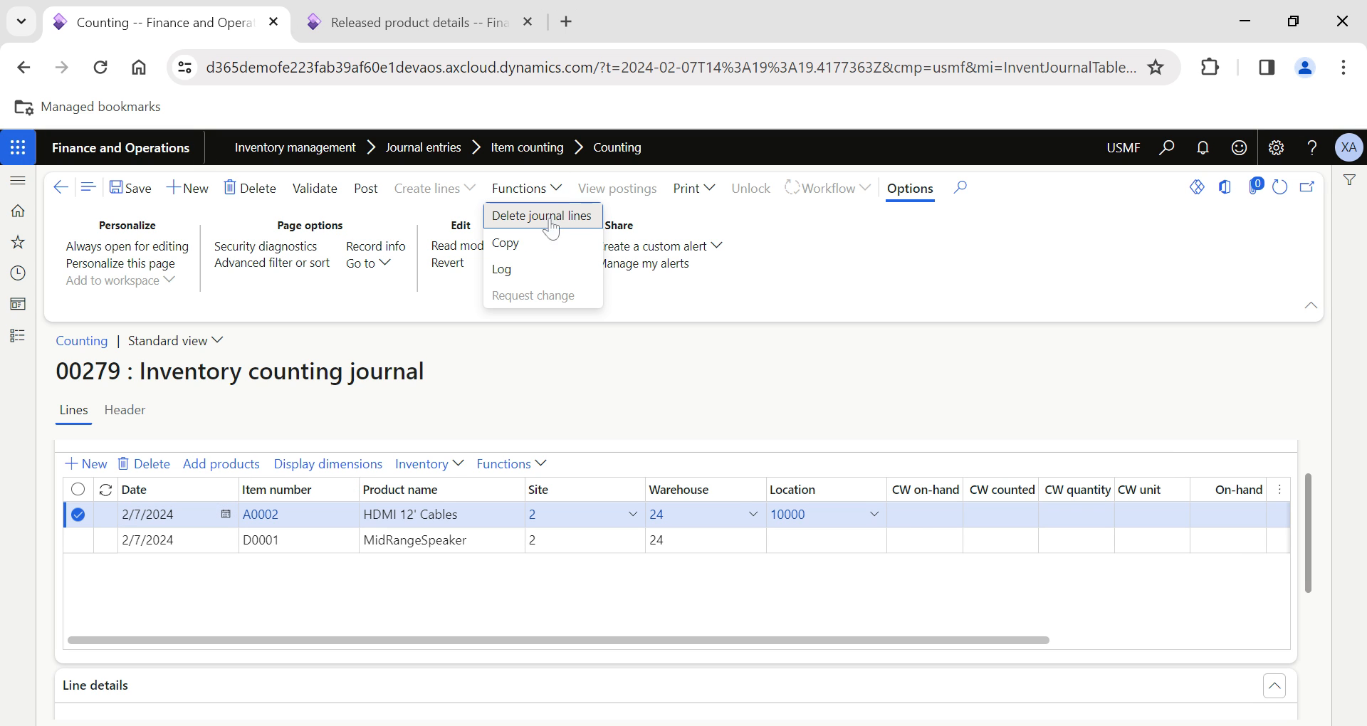
pyautogui.click(607, 344)
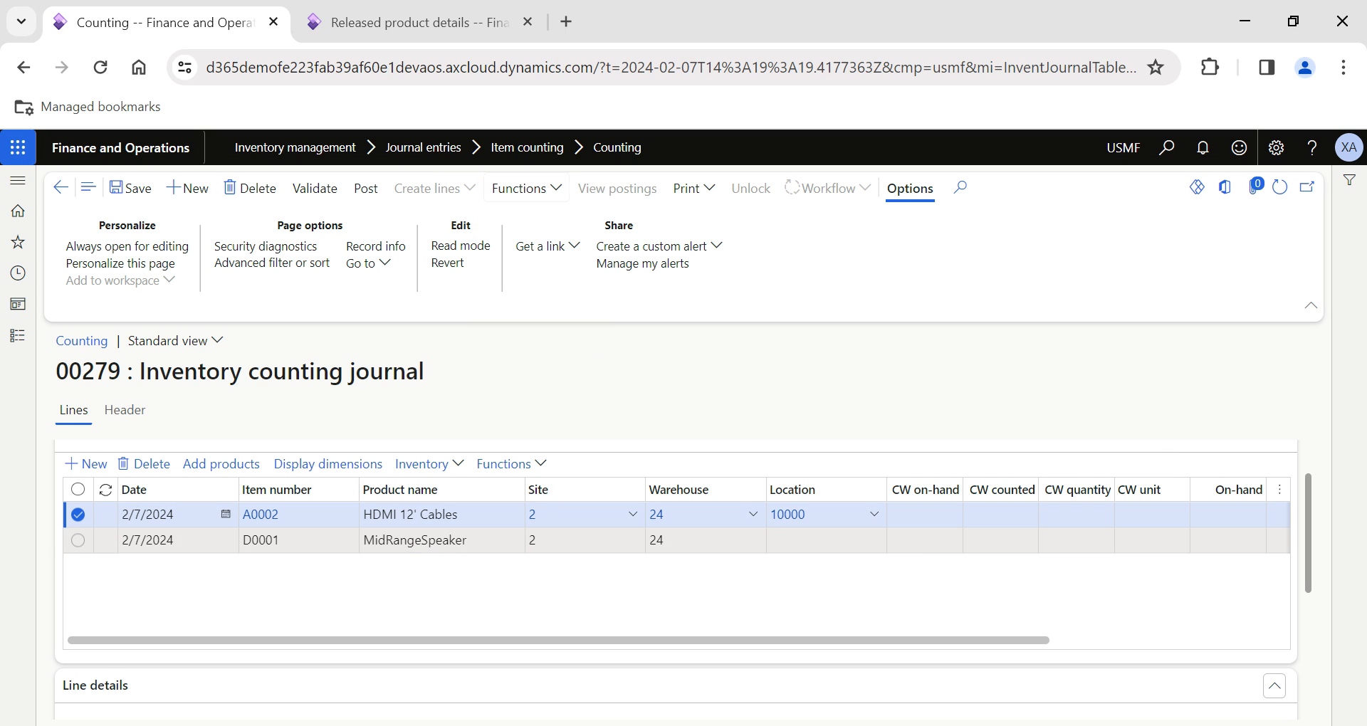
# Try again to post journal 00279 and examine which item and ledger account setup the posting message details name
pyautogui.click(374, 541)
pyautogui.click(365, 188)
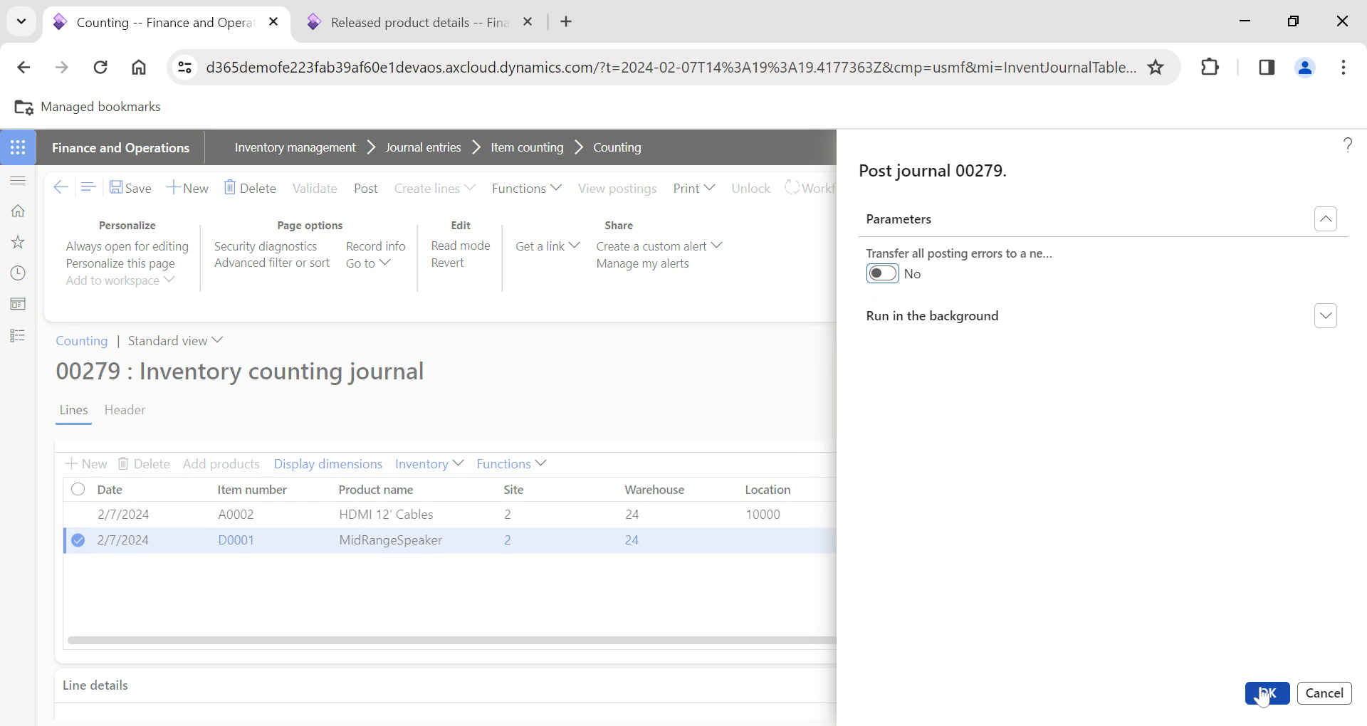
pyautogui.click(1264, 694)
pyautogui.click(1287, 180)
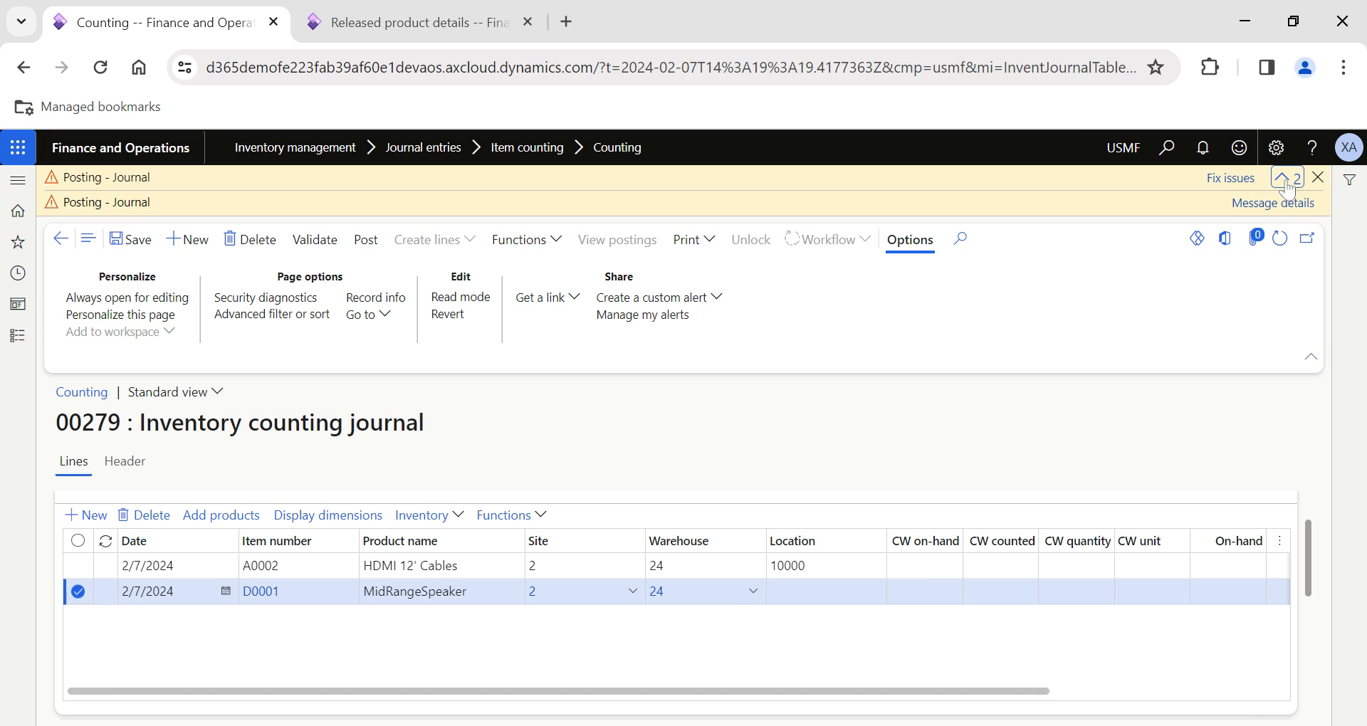
pyautogui.click(1273, 203)
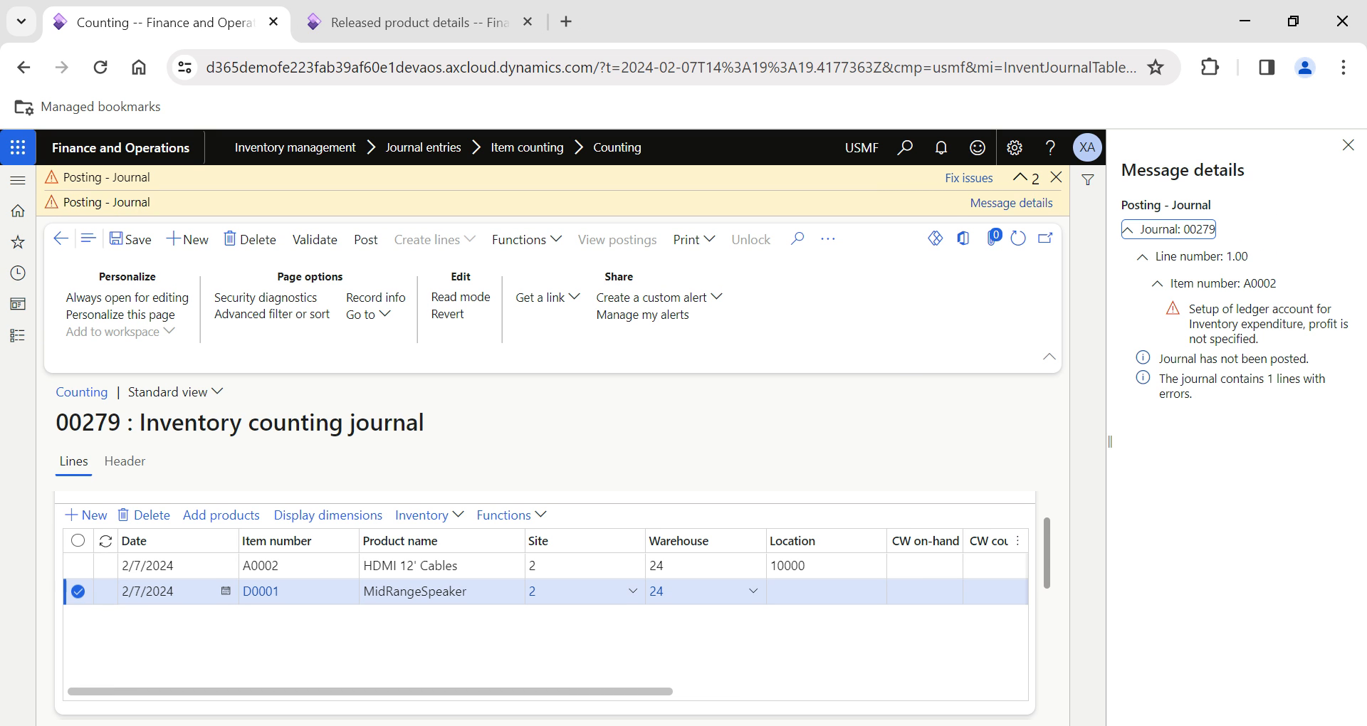
pyautogui.moveTo(1191, 324); pyautogui.dragTo(1339, 324)
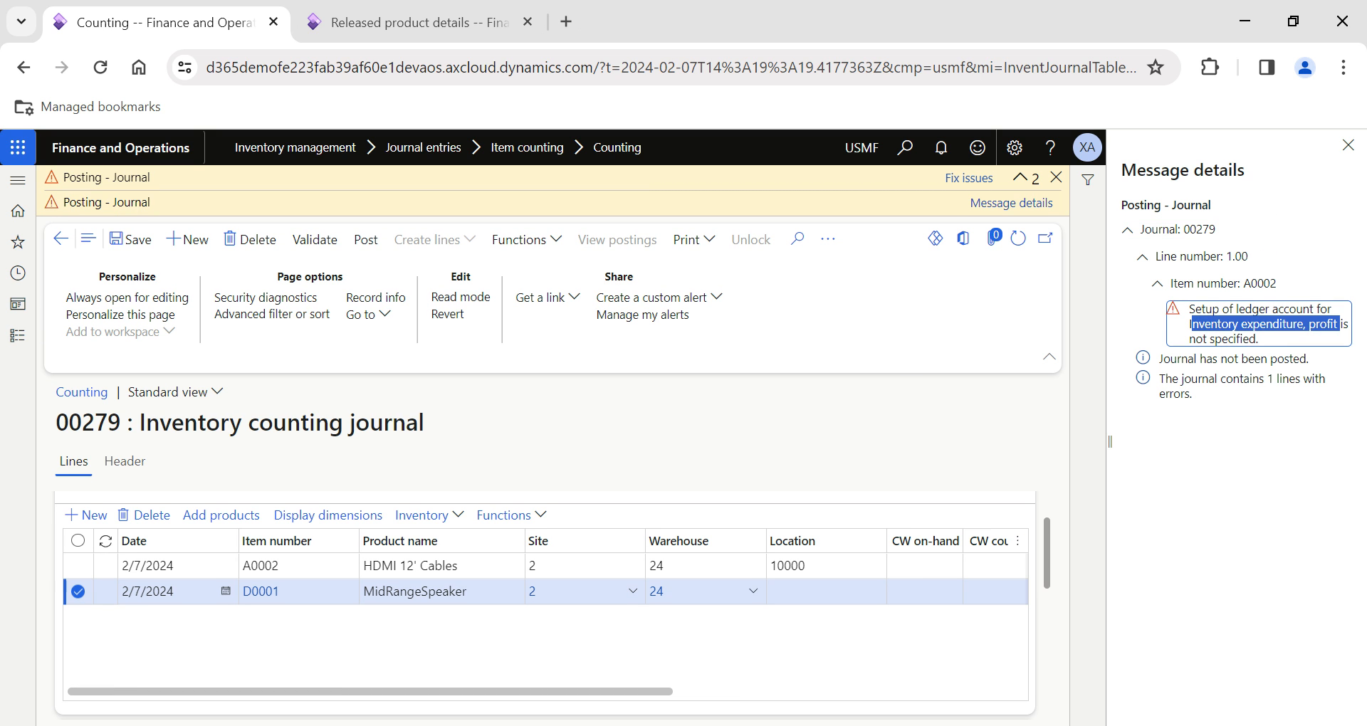
pyautogui.click(1348, 144)
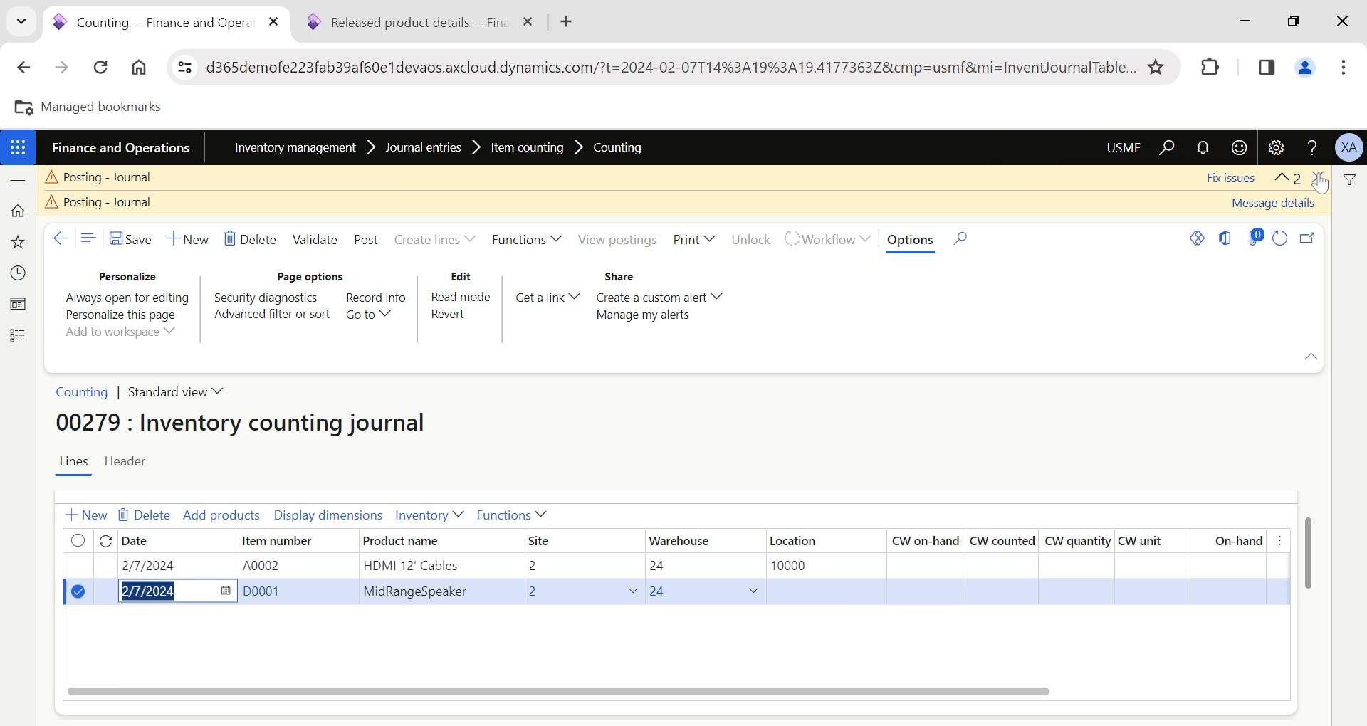
# Dismiss the posting messages and open the Inventory expenditure, profit posting setup of released product D0001 from its journal line
pyautogui.click(1317, 177)
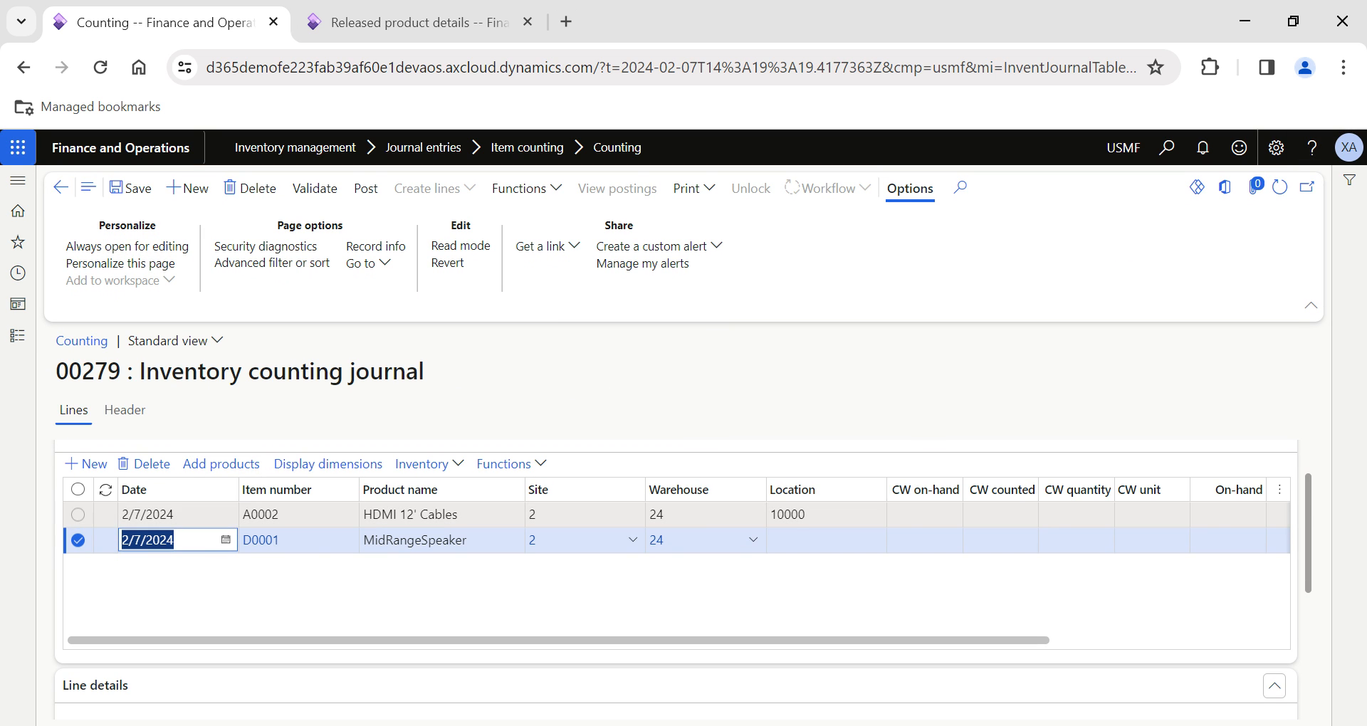
pyautogui.click(246, 542)
pyautogui.click(247, 542)
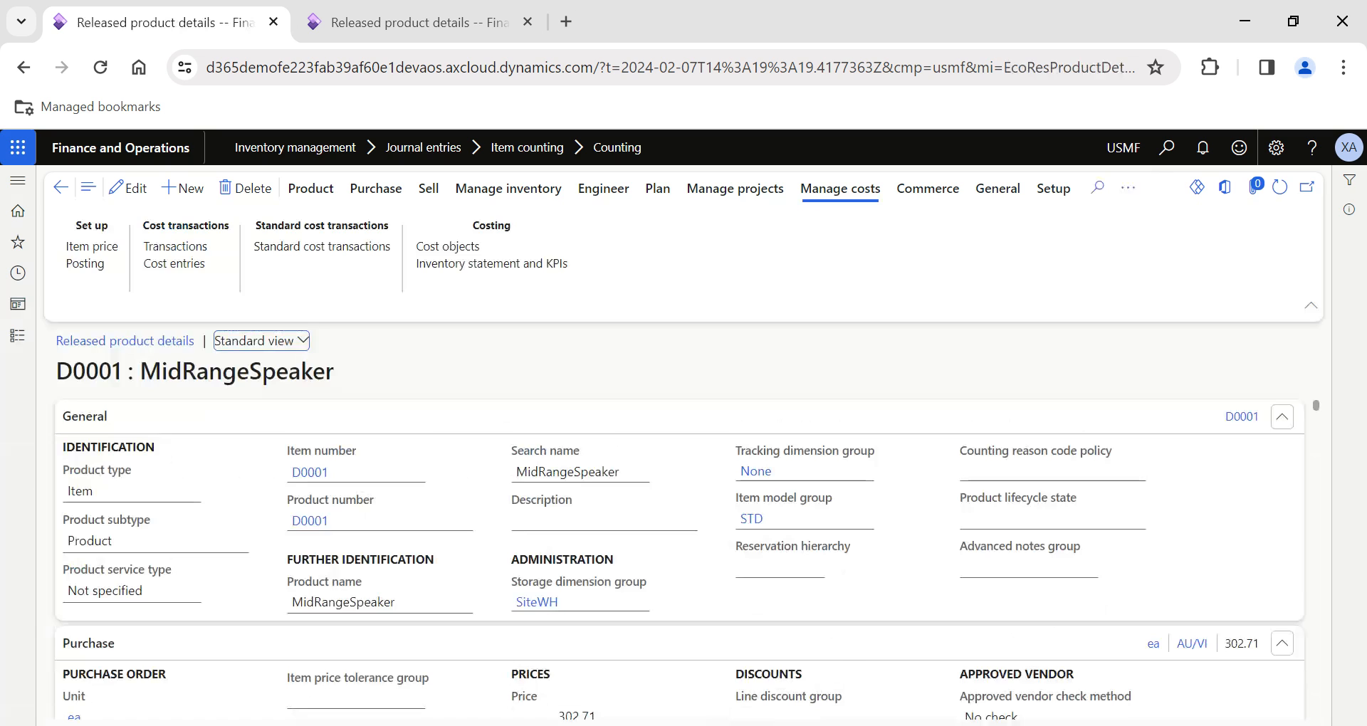
pyautogui.click(84, 263)
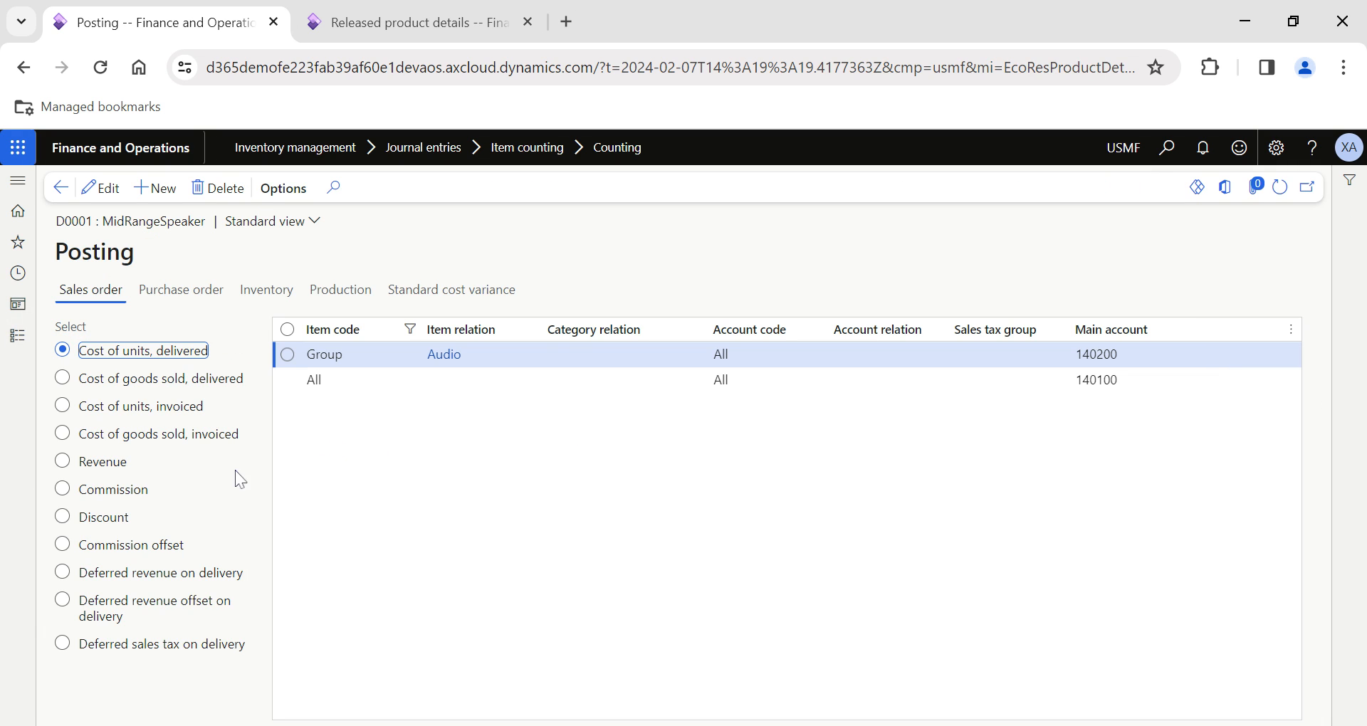
pyautogui.click(265, 292)
pyautogui.click(131, 489)
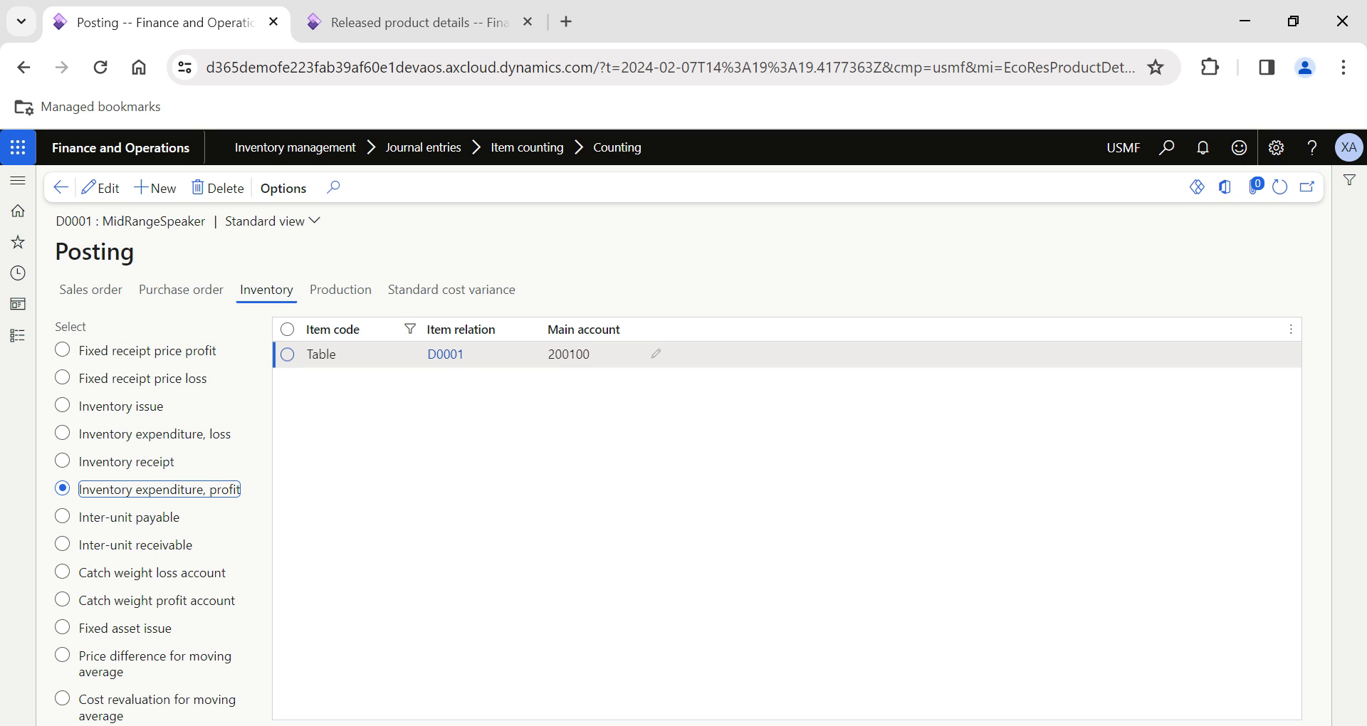
# Set D0001's Inventory expenditure, profit posting to item code All with main account 999000, save it, and return to the journal lines
pyautogui.click(411, 363)
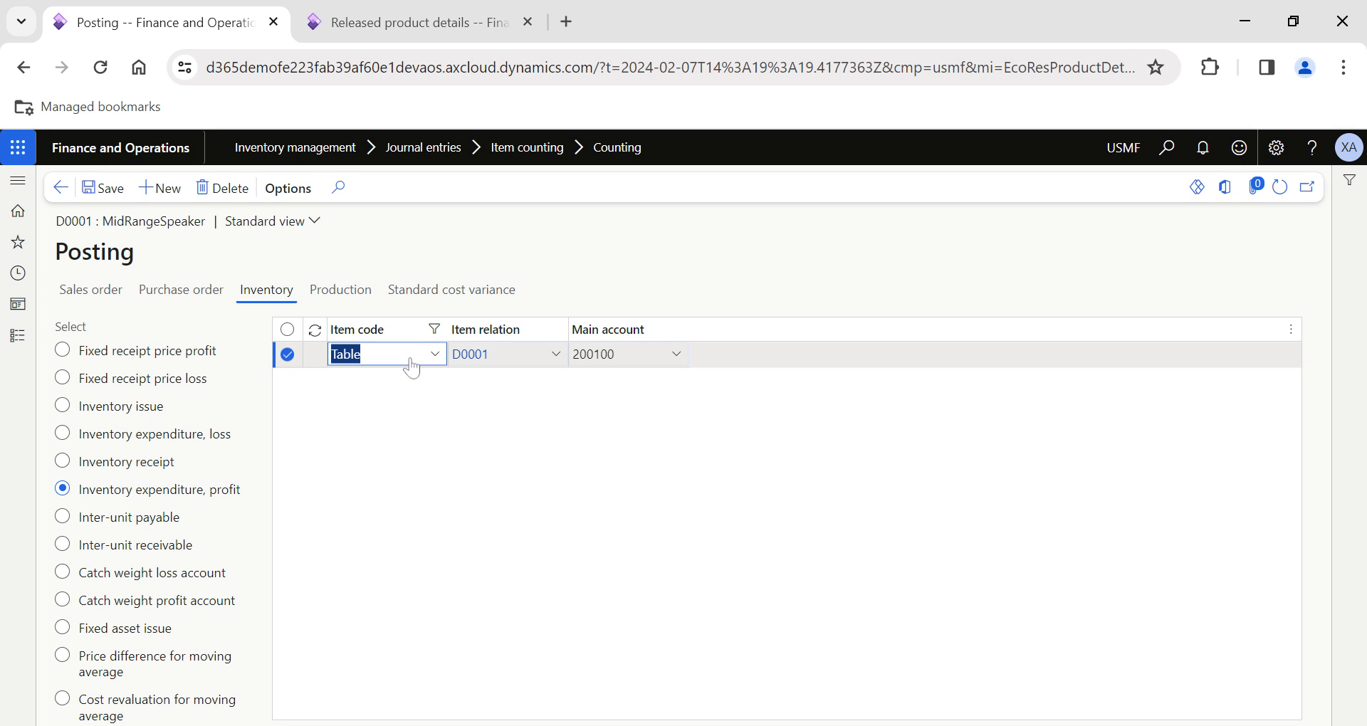
pyautogui.click(436, 356)
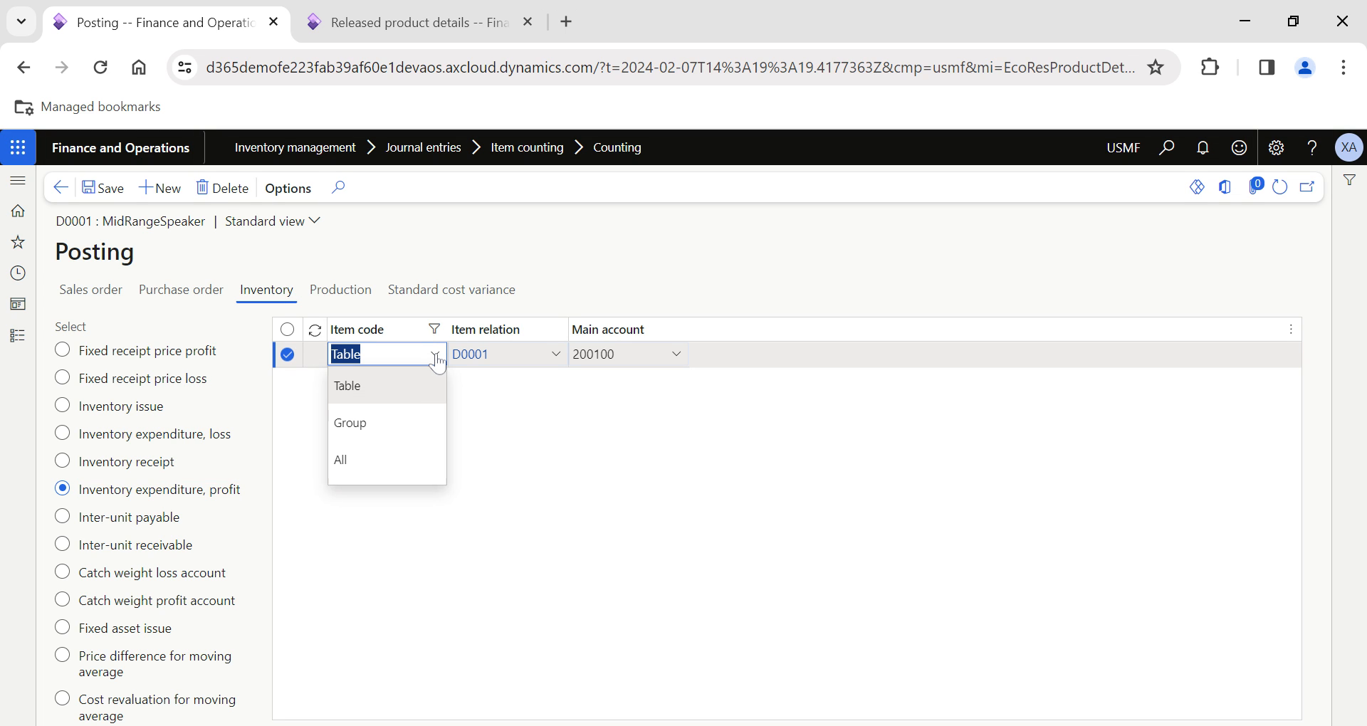
pyautogui.click(356, 465)
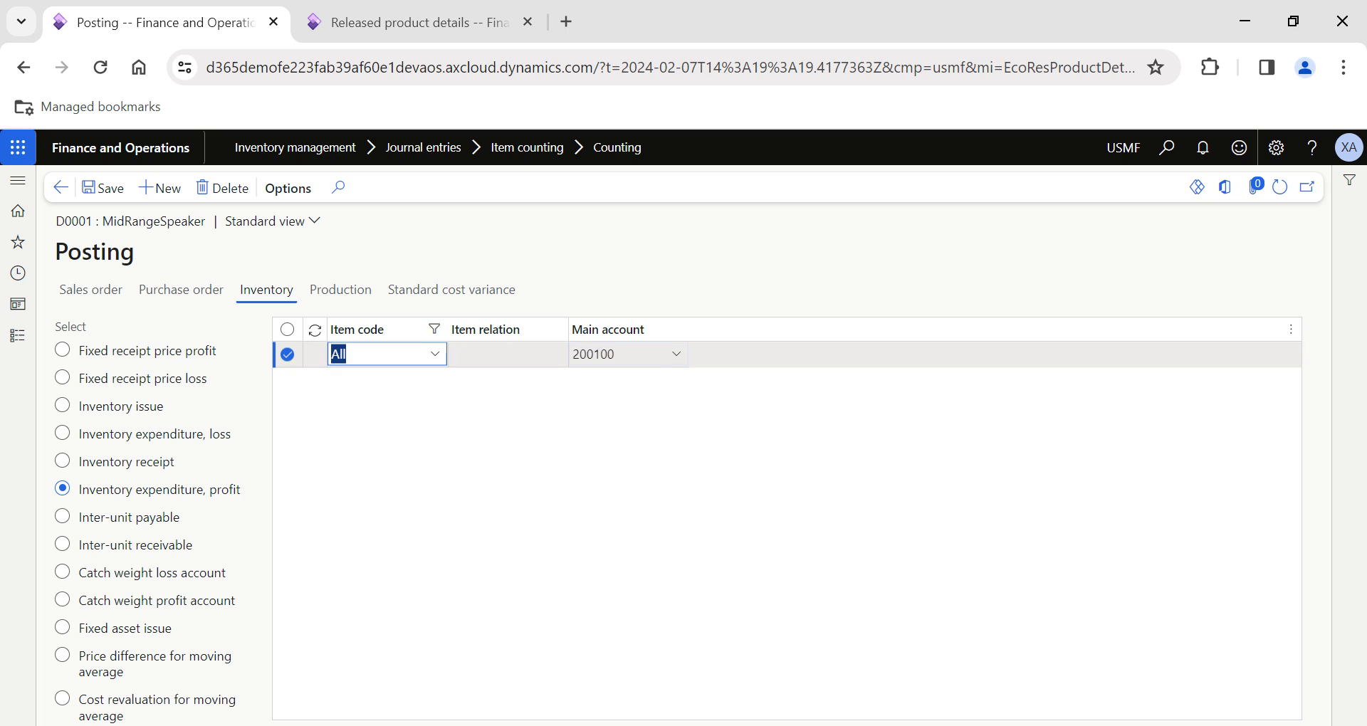
pyautogui.click(628, 354)
pyautogui.click(676, 356)
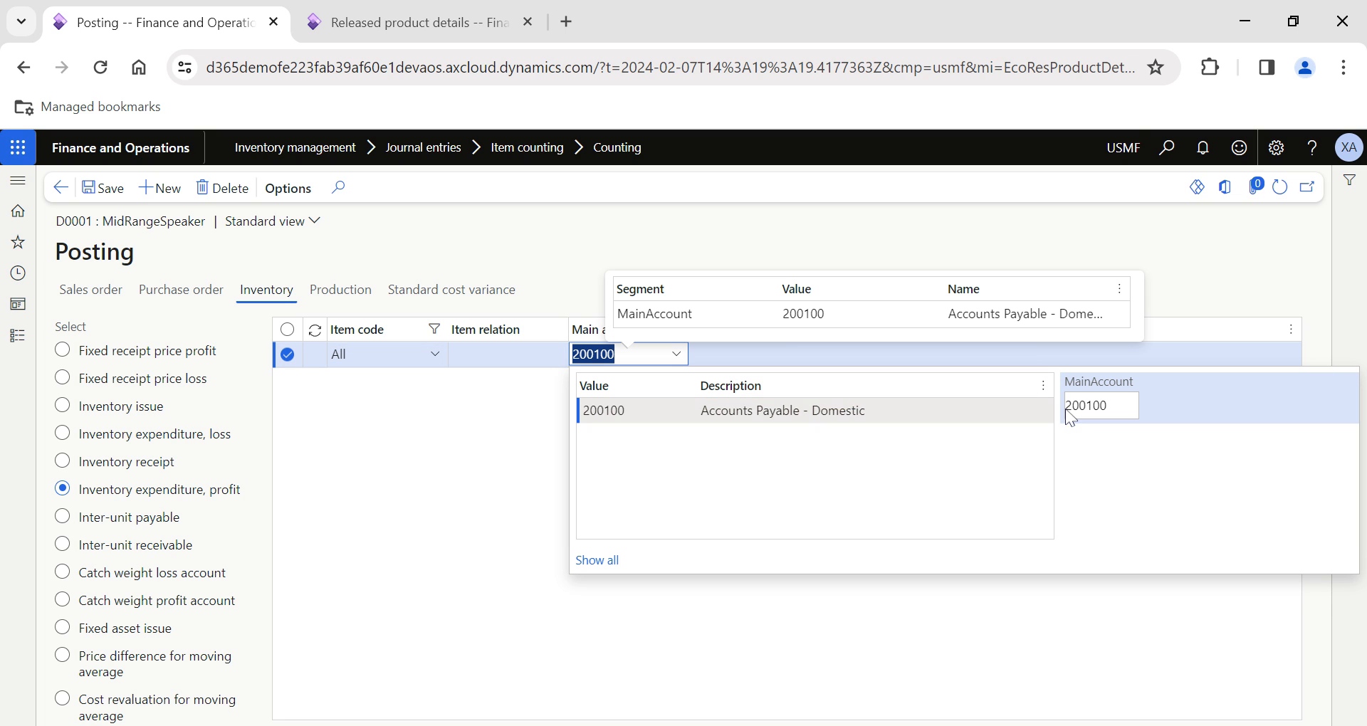
pyautogui.press('BackSpace')
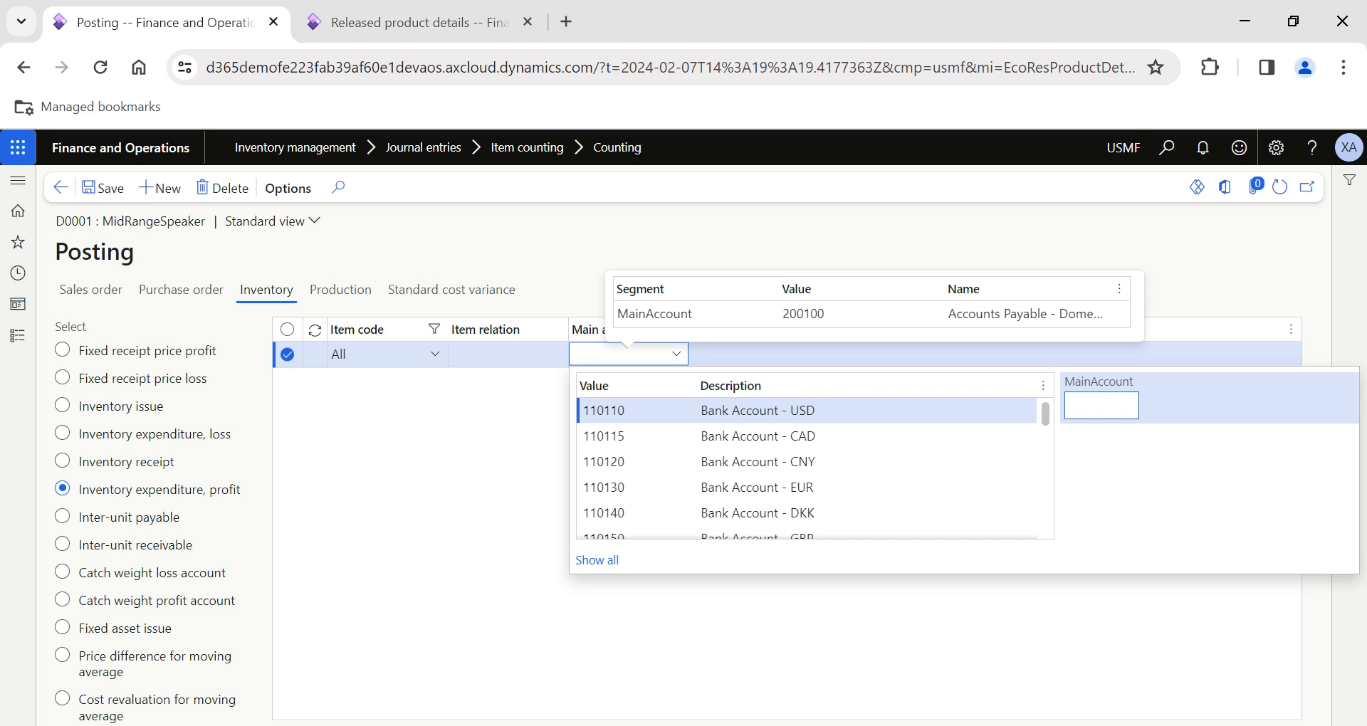
pyautogui.write('expen')
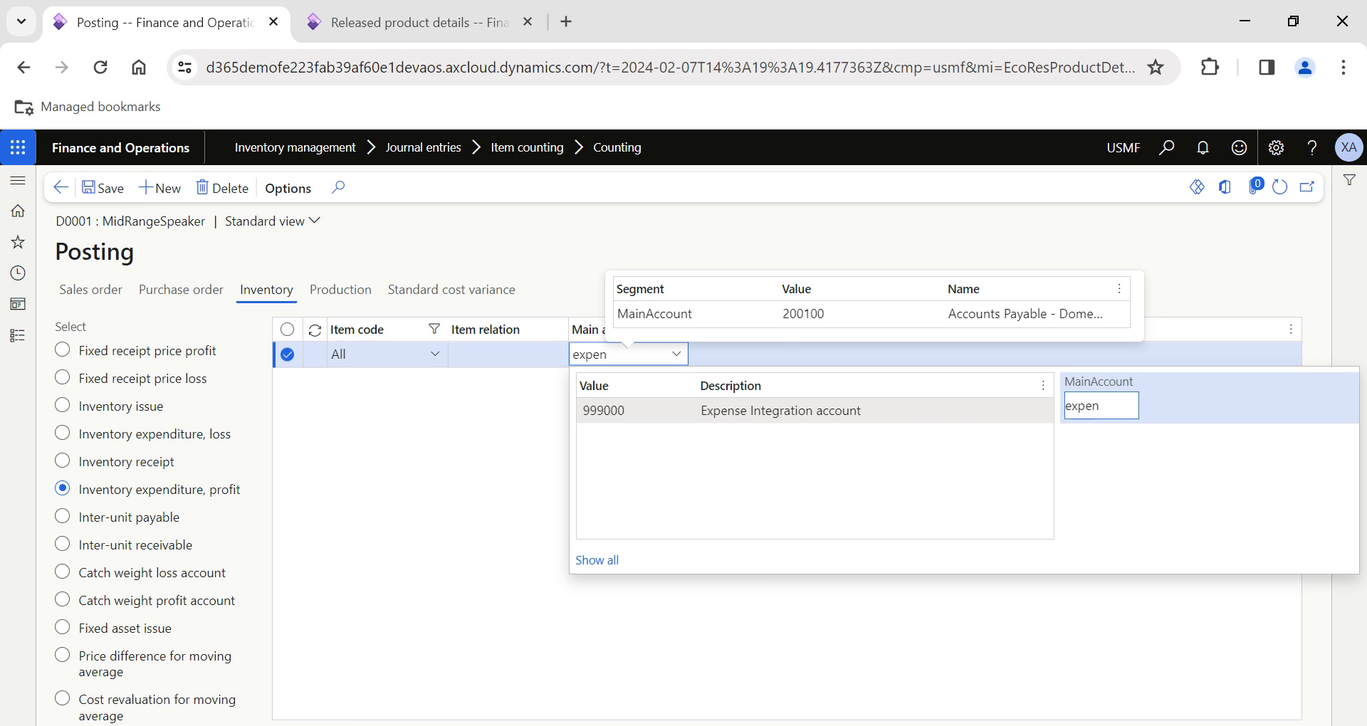
pyautogui.press('Return')
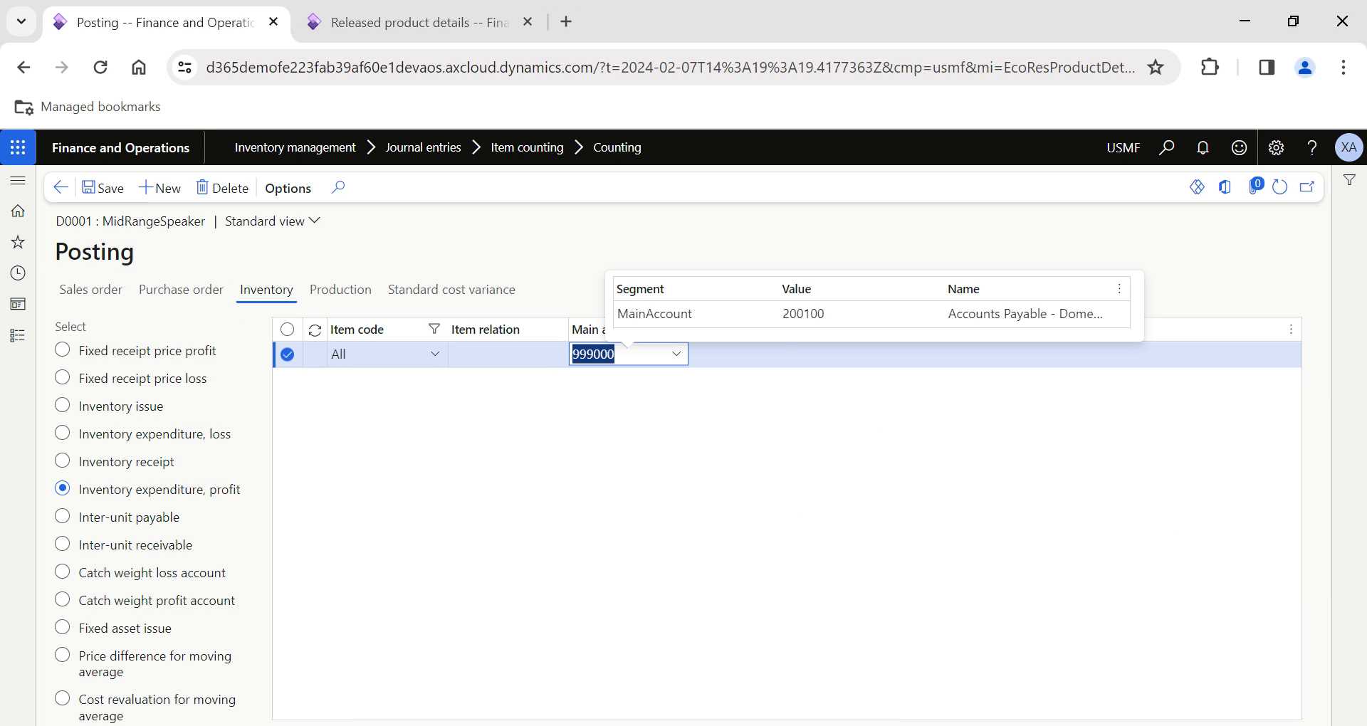
pyautogui.click(104, 190)
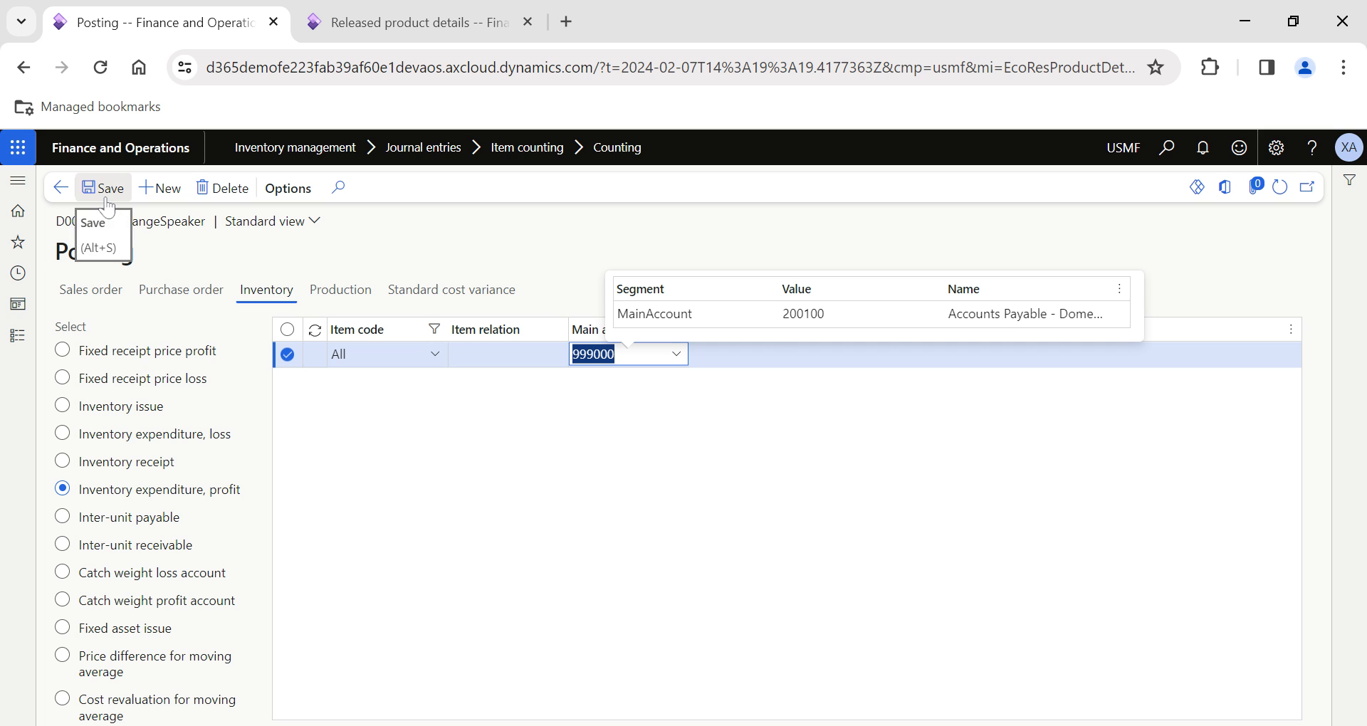
pyautogui.click(58, 198)
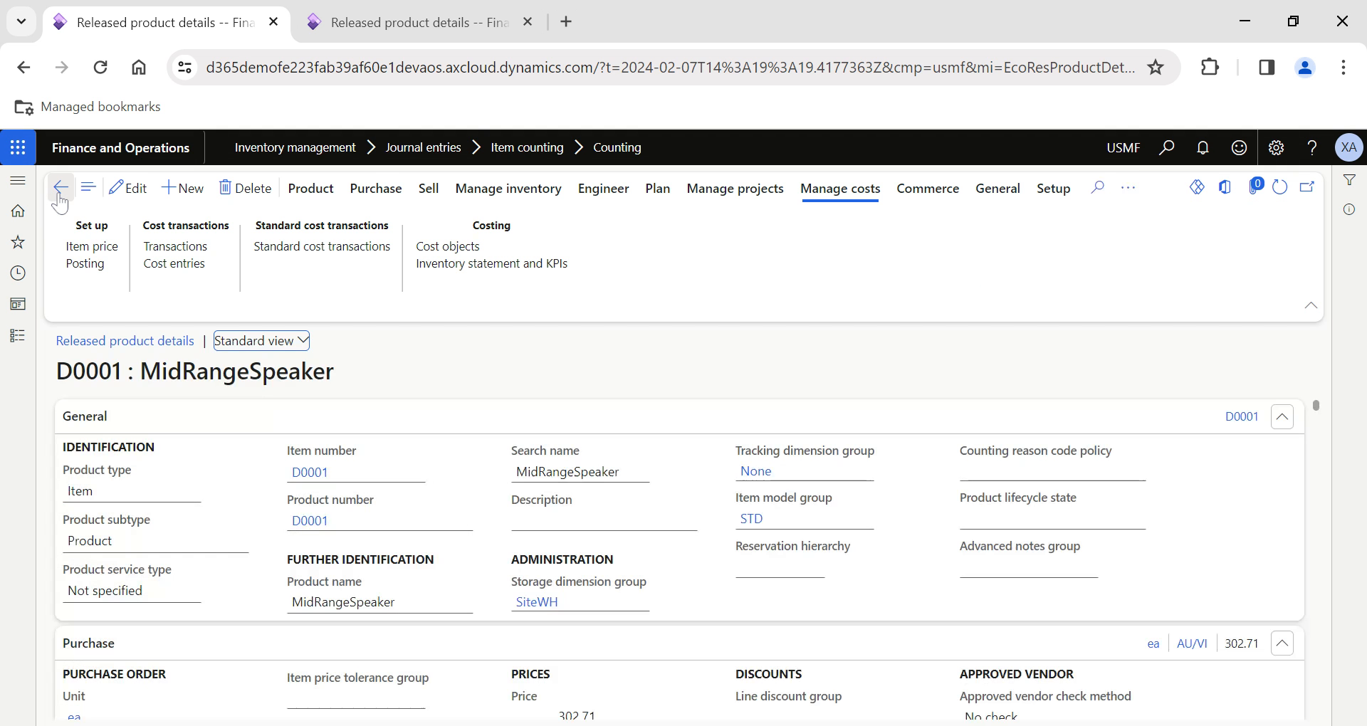
pyautogui.click(59, 196)
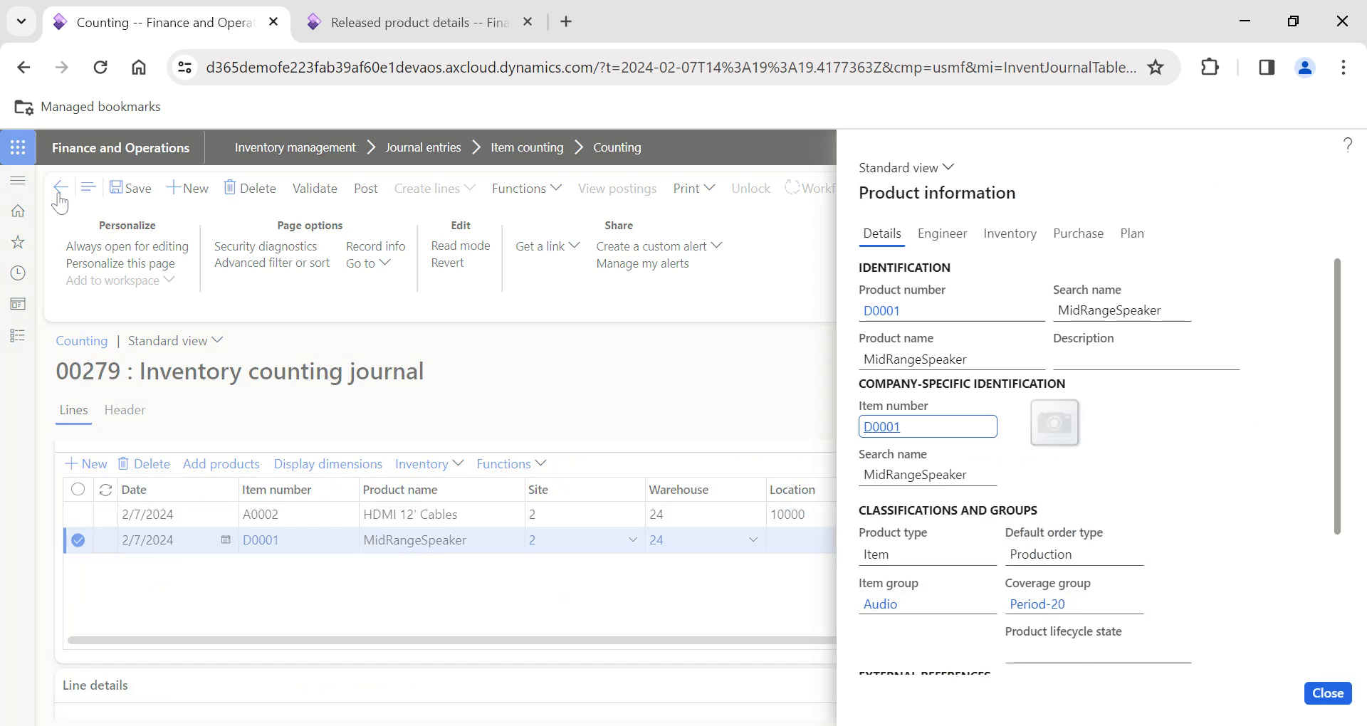
pyautogui.click(1327, 693)
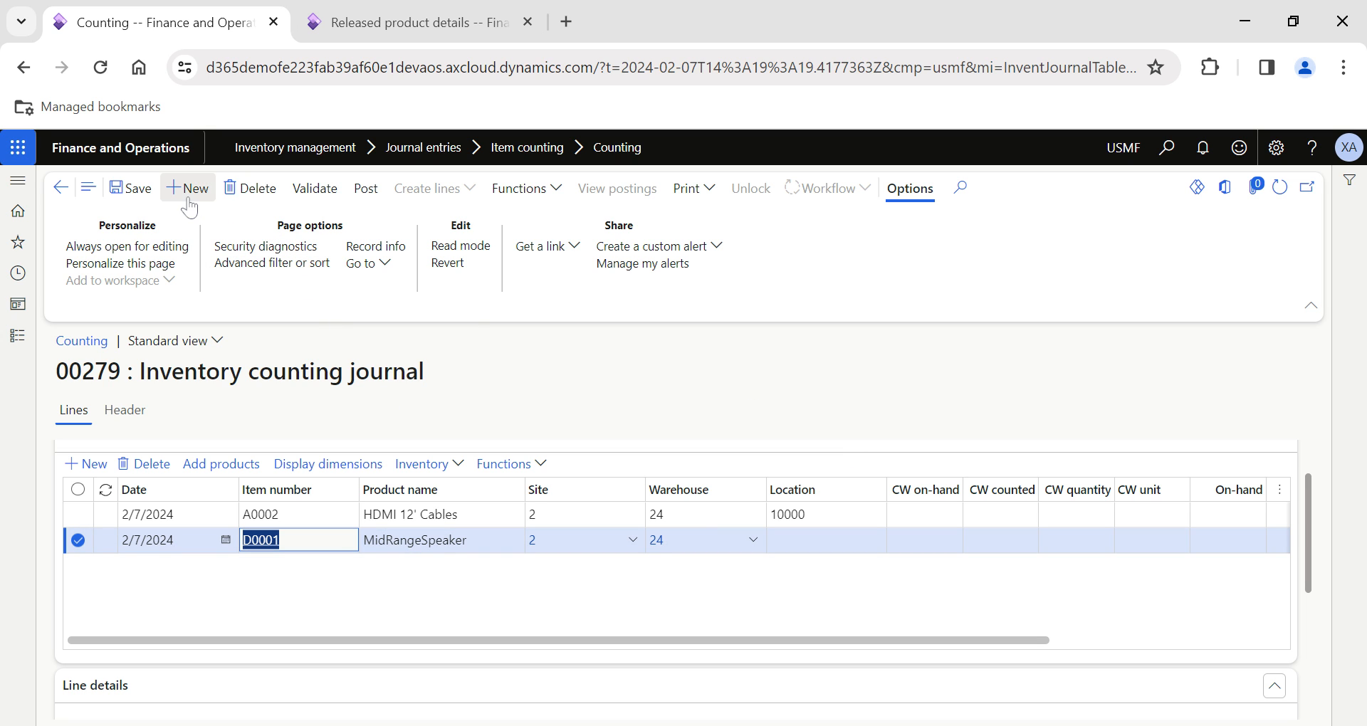
# Validate journal 00279, try to post it without transferring errors, and read the posting message details
pyautogui.click(320, 190)
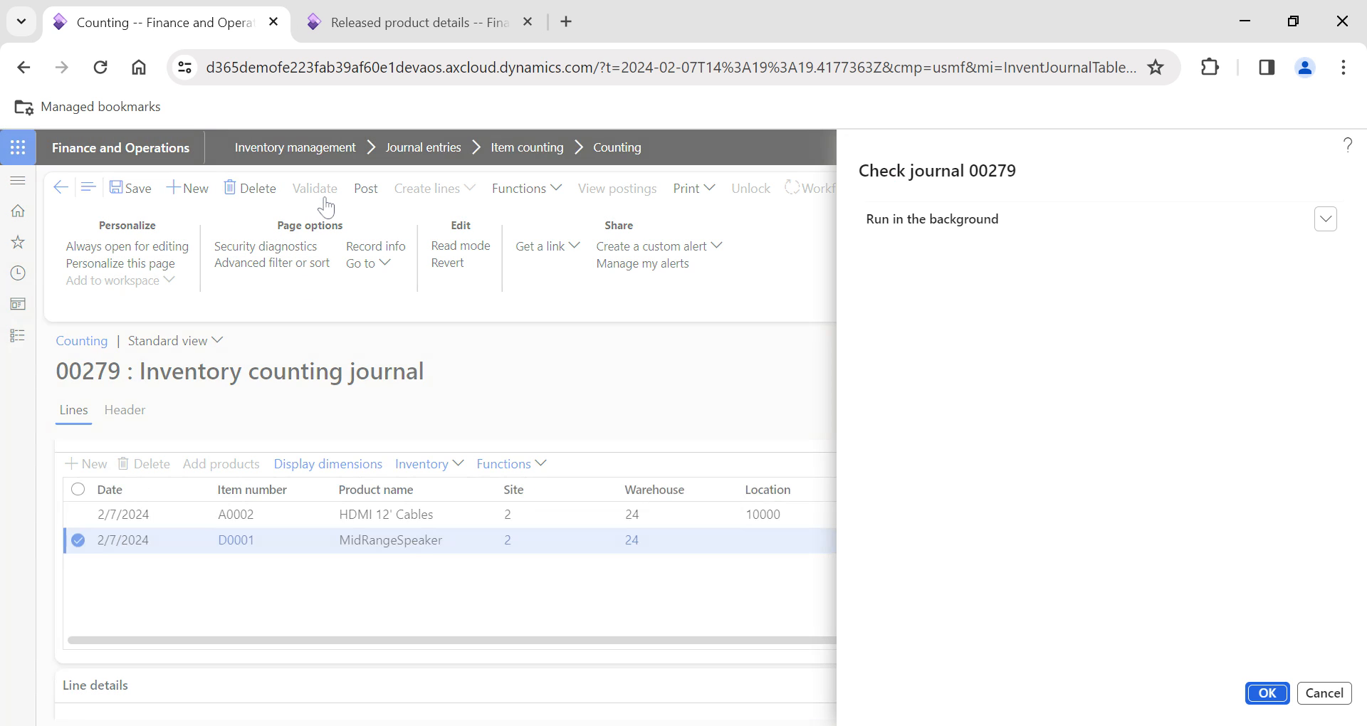
pyautogui.click(1262, 694)
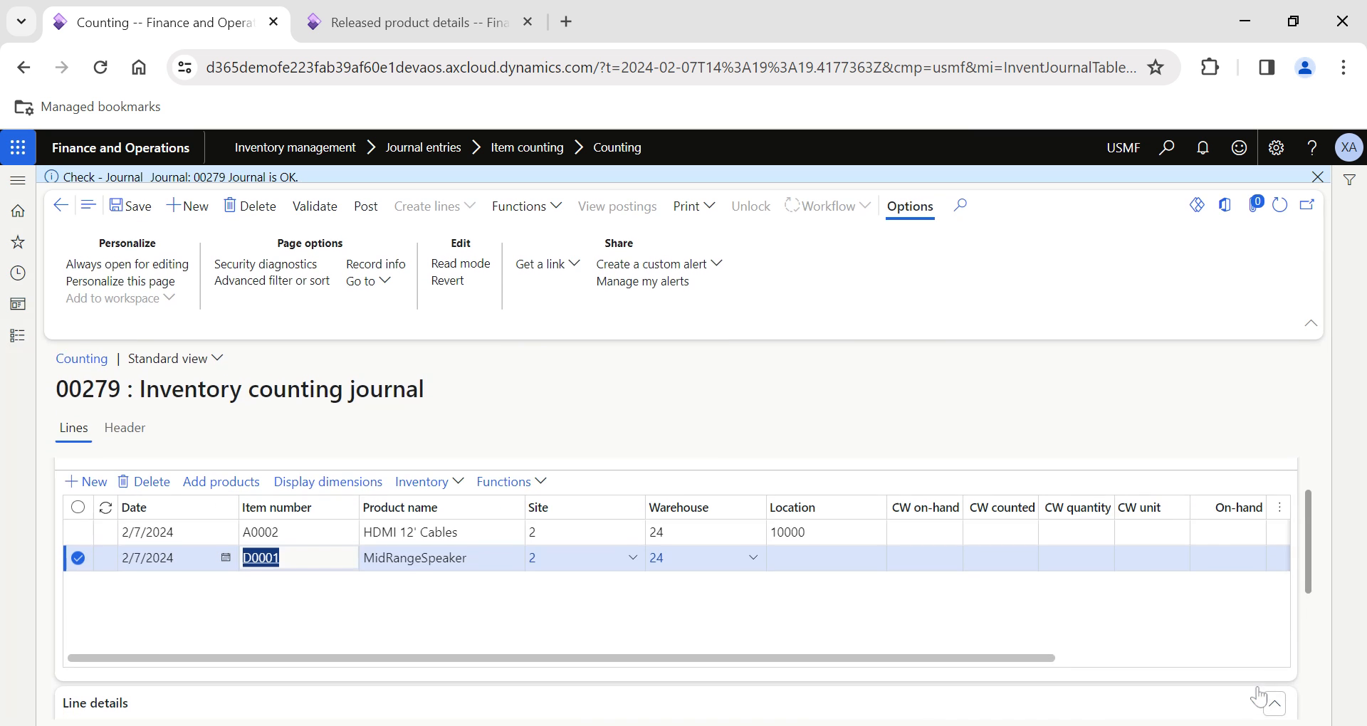
pyautogui.click(366, 213)
pyautogui.click(1252, 701)
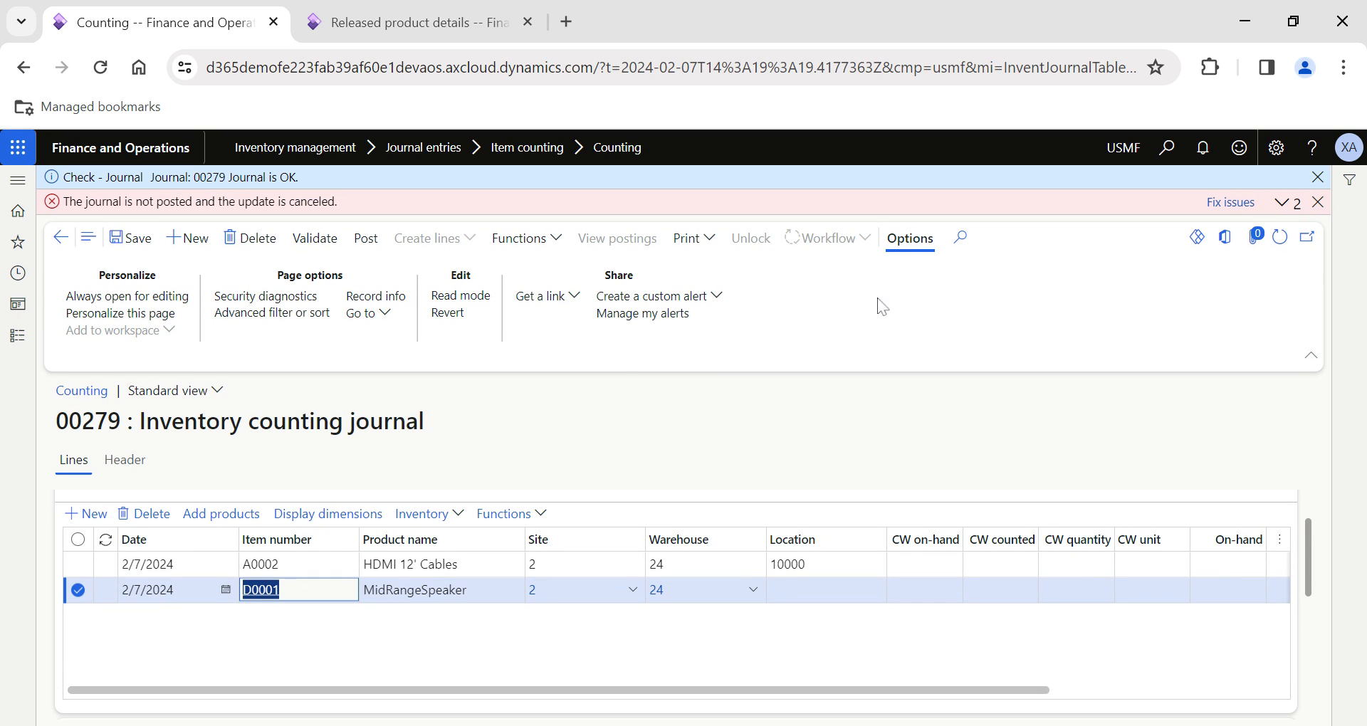
pyautogui.click(1281, 203)
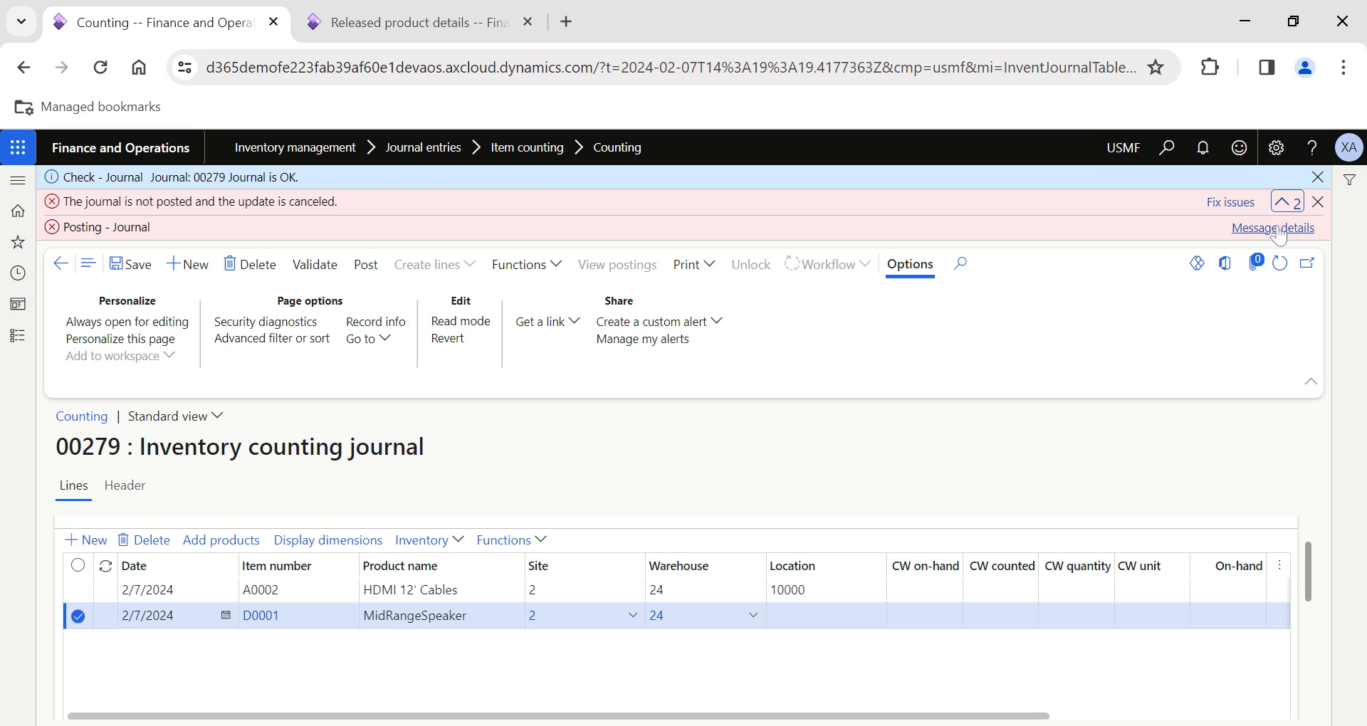
pyautogui.click(1275, 229)
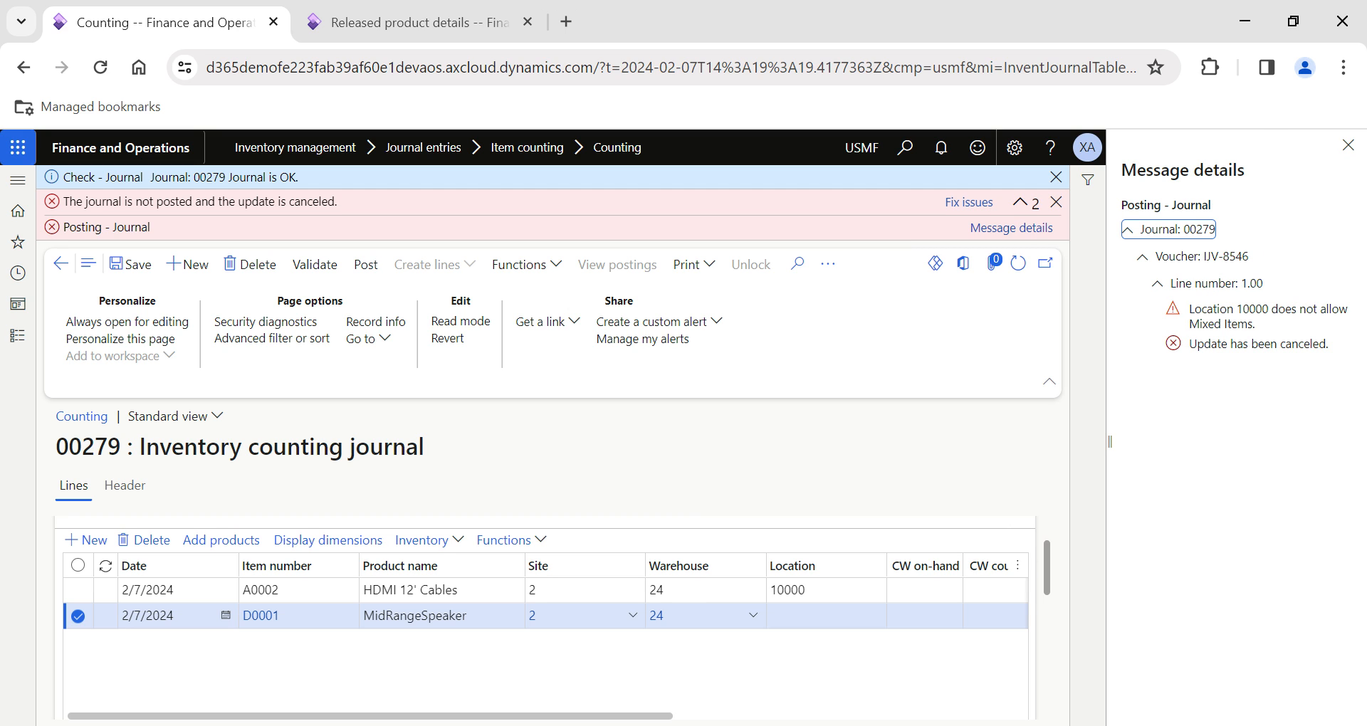
pyautogui.click(1348, 145)
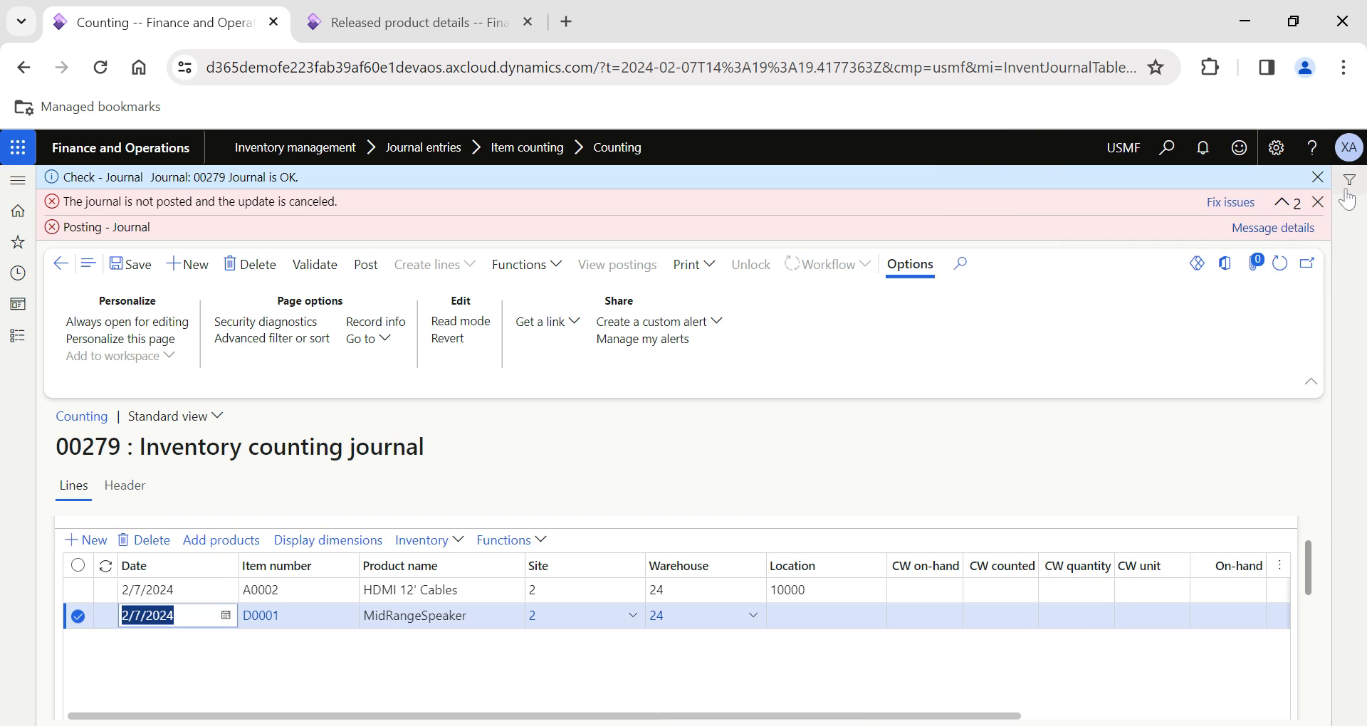
pyautogui.click(1318, 202)
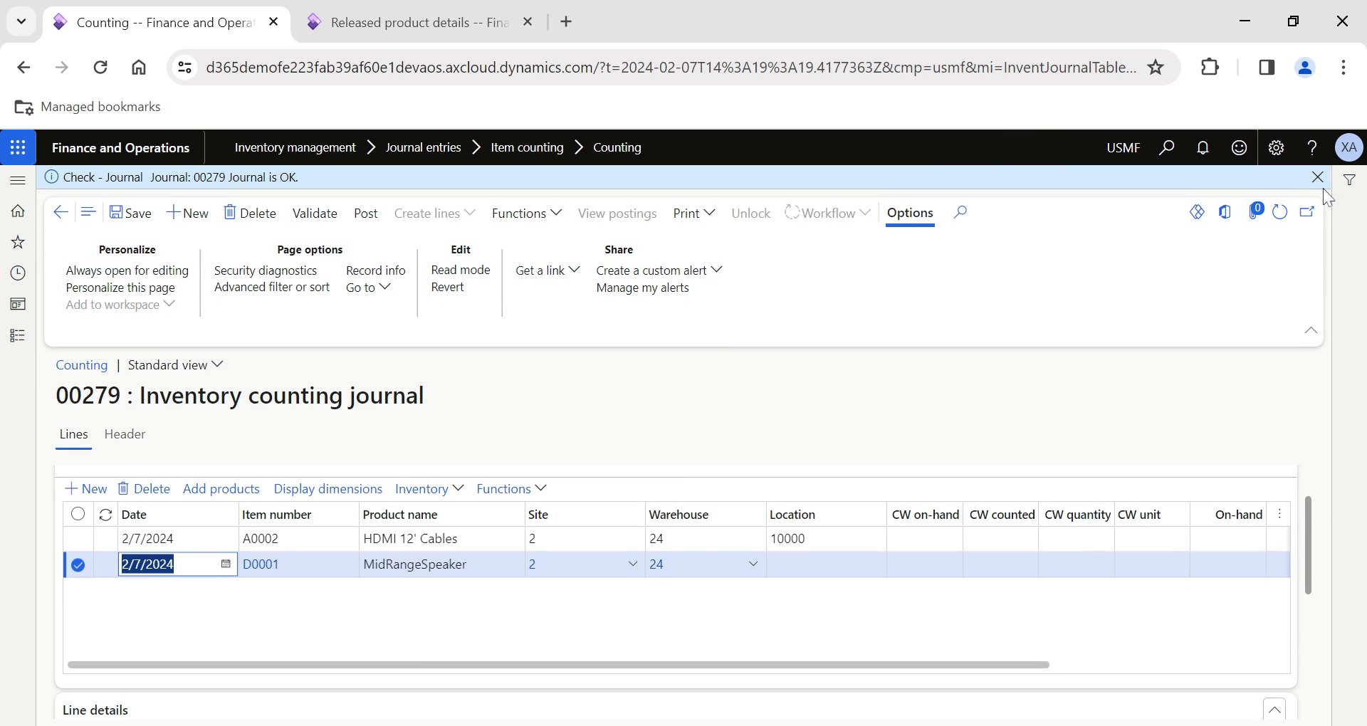
pyautogui.click(1318, 177)
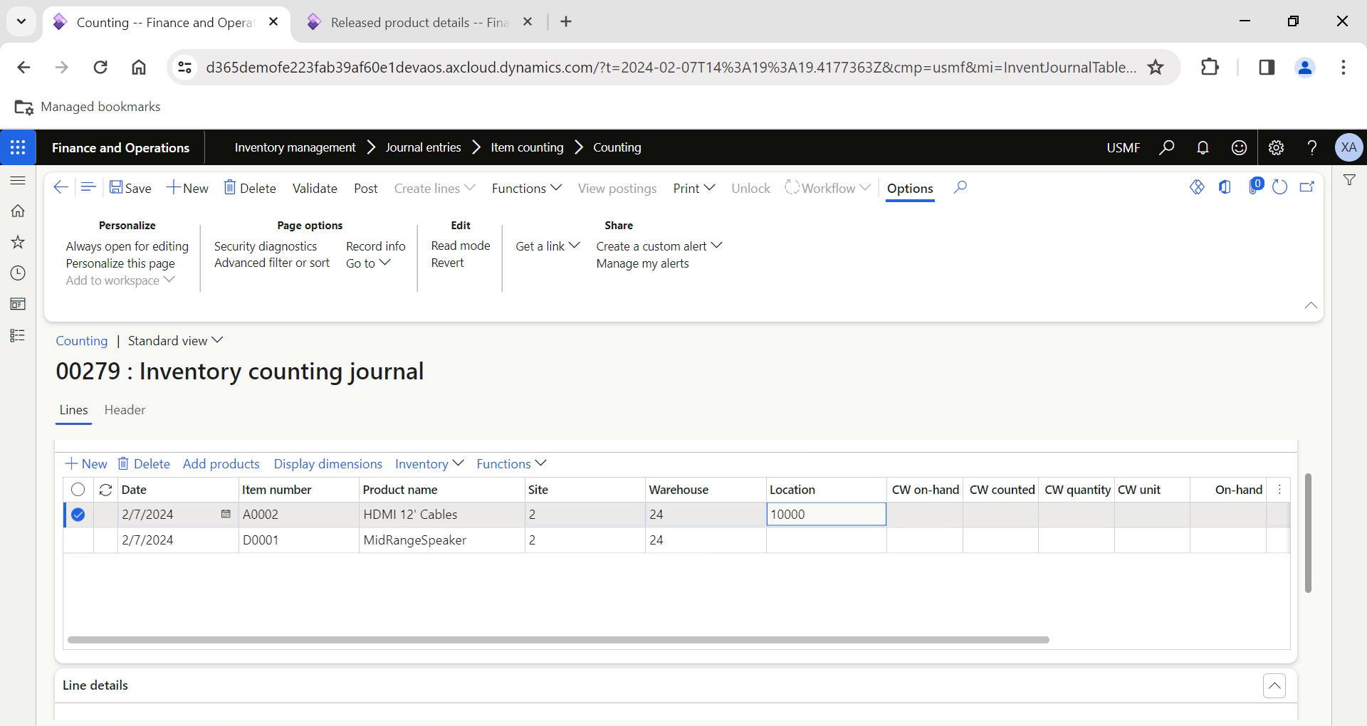
# Change the location of the A0002 journal line to 20000 and post journal 00279
pyautogui.click(788, 522)
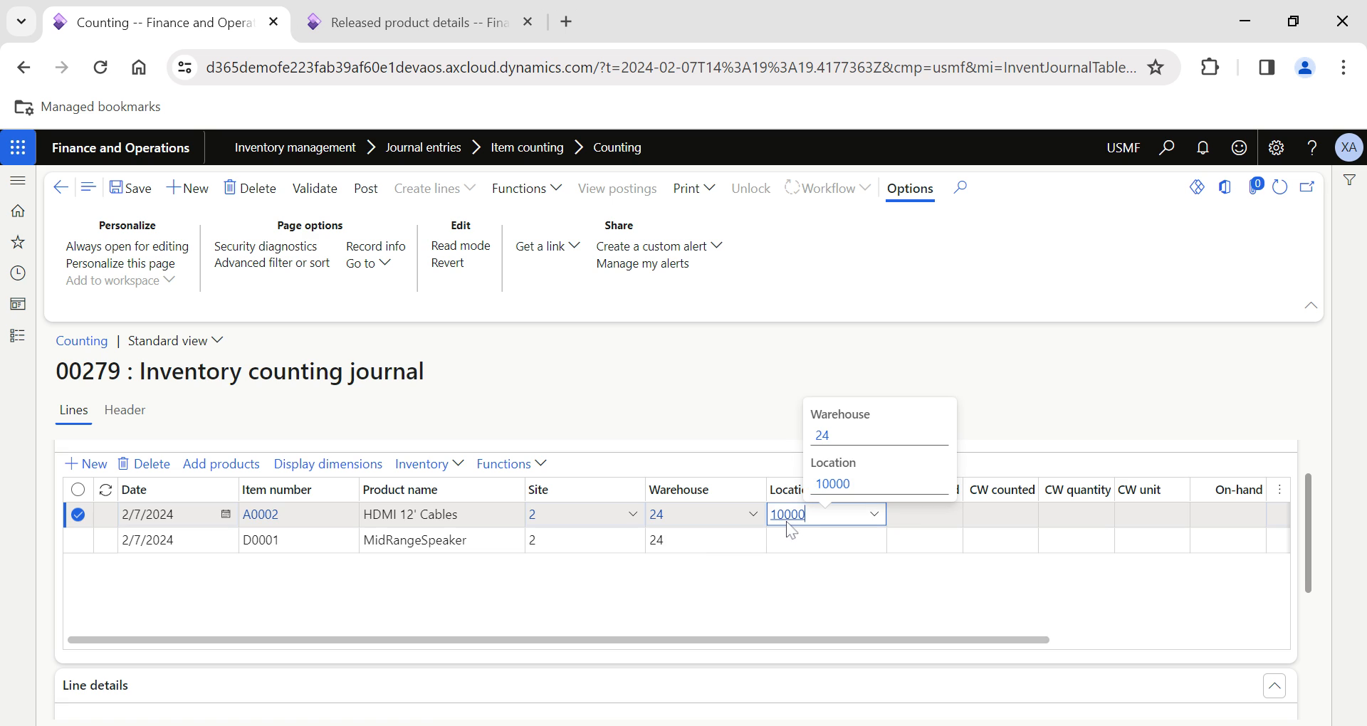
pyautogui.click(873, 516)
pyautogui.press('Down')
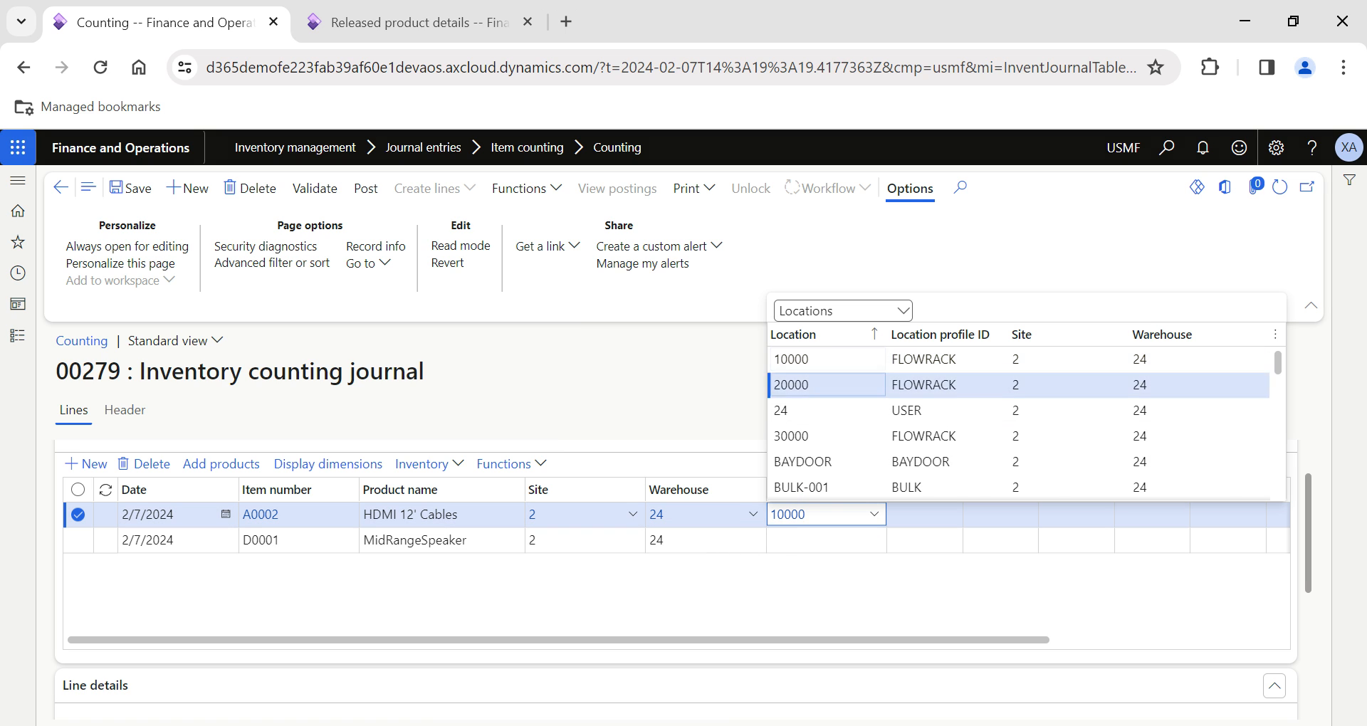
pyautogui.press('Return')
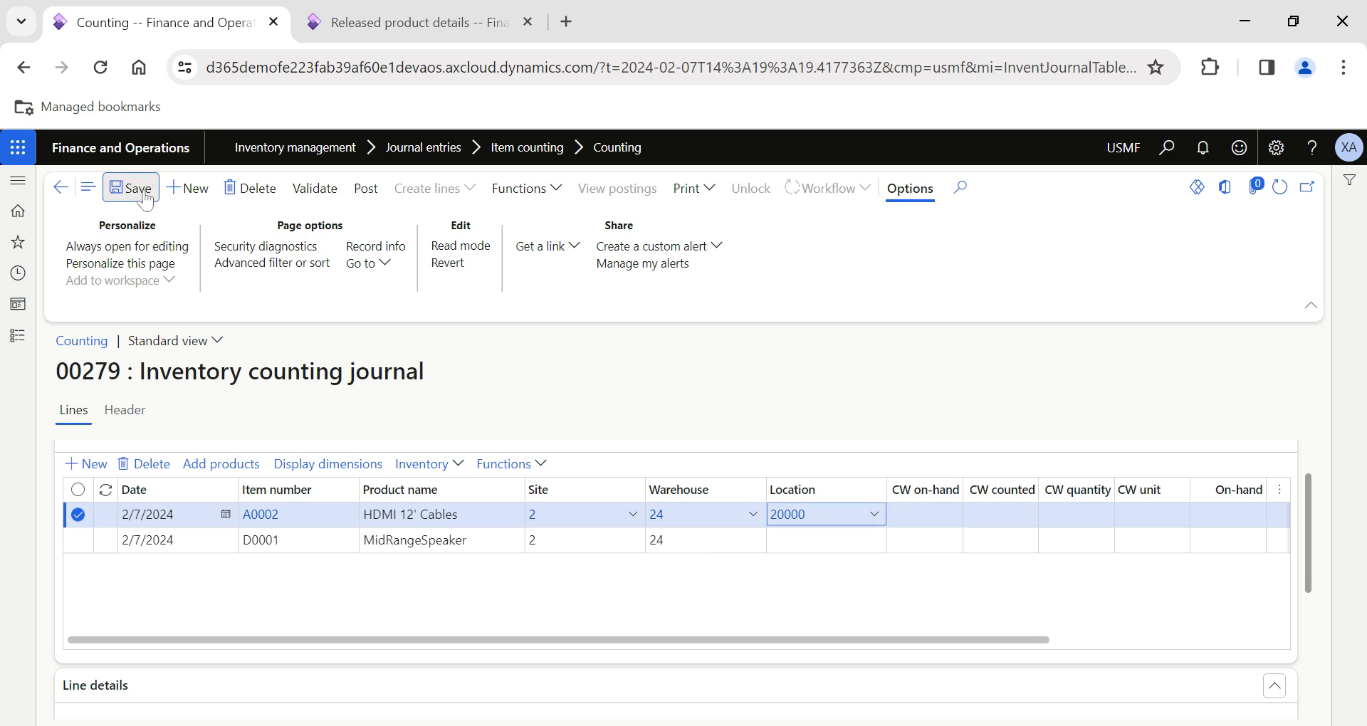
pyautogui.click(365, 190)
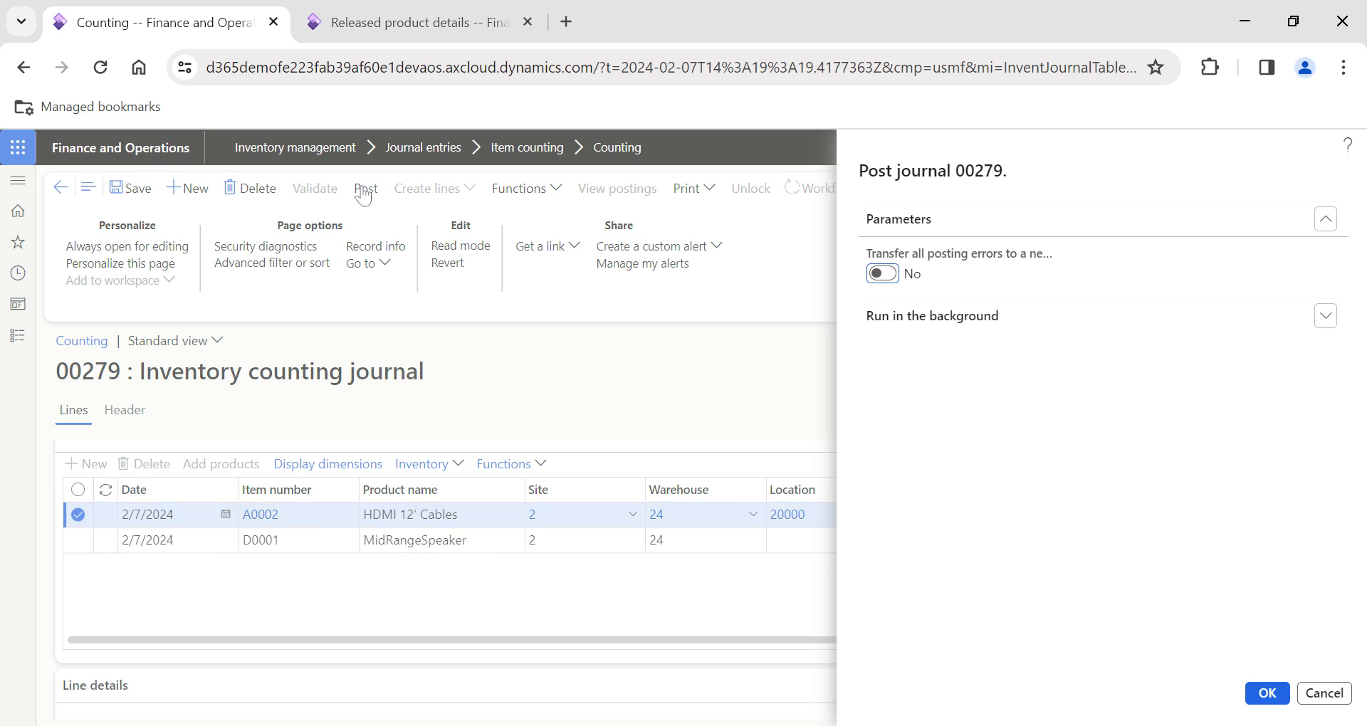
pyautogui.click(1251, 697)
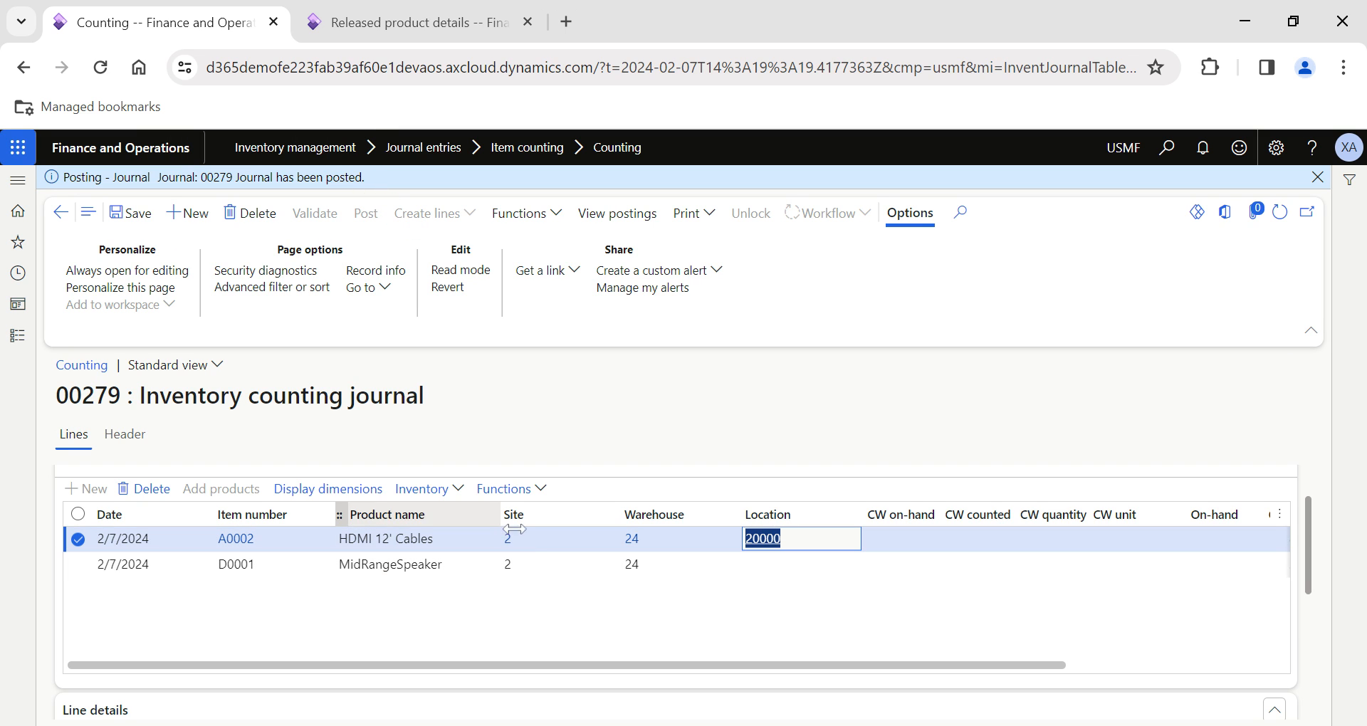
# Review the receipt, quantity, cost amount and warehouse of the A0002 line's inventory transaction and return to the journal lines
pyautogui.click(451, 490)
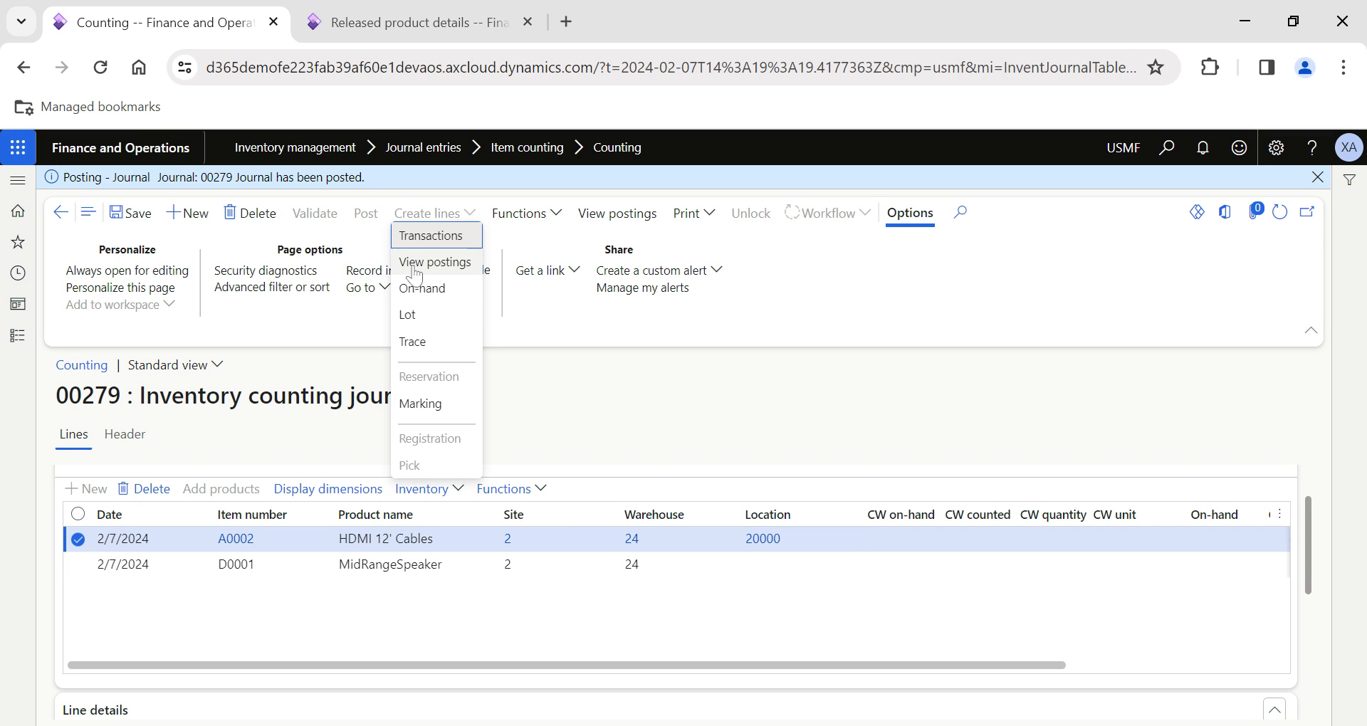
pyautogui.click(410, 241)
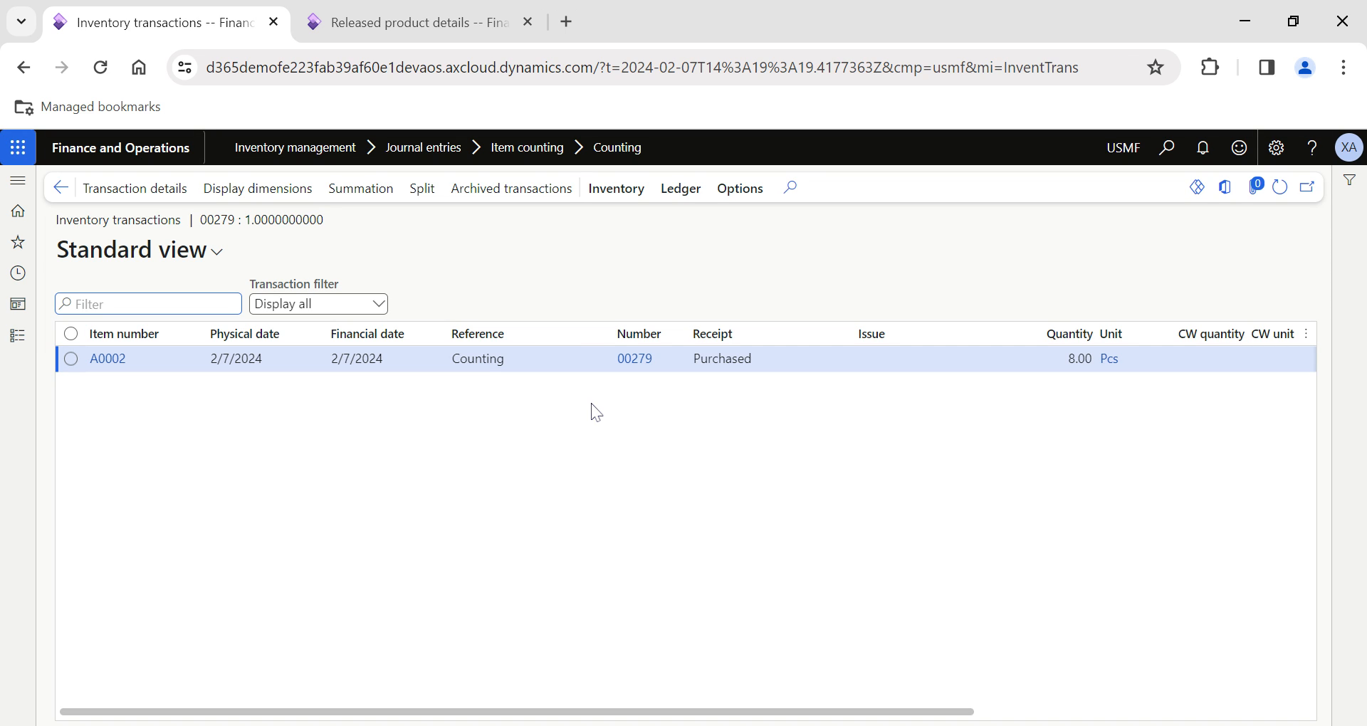
pyautogui.click(765, 369)
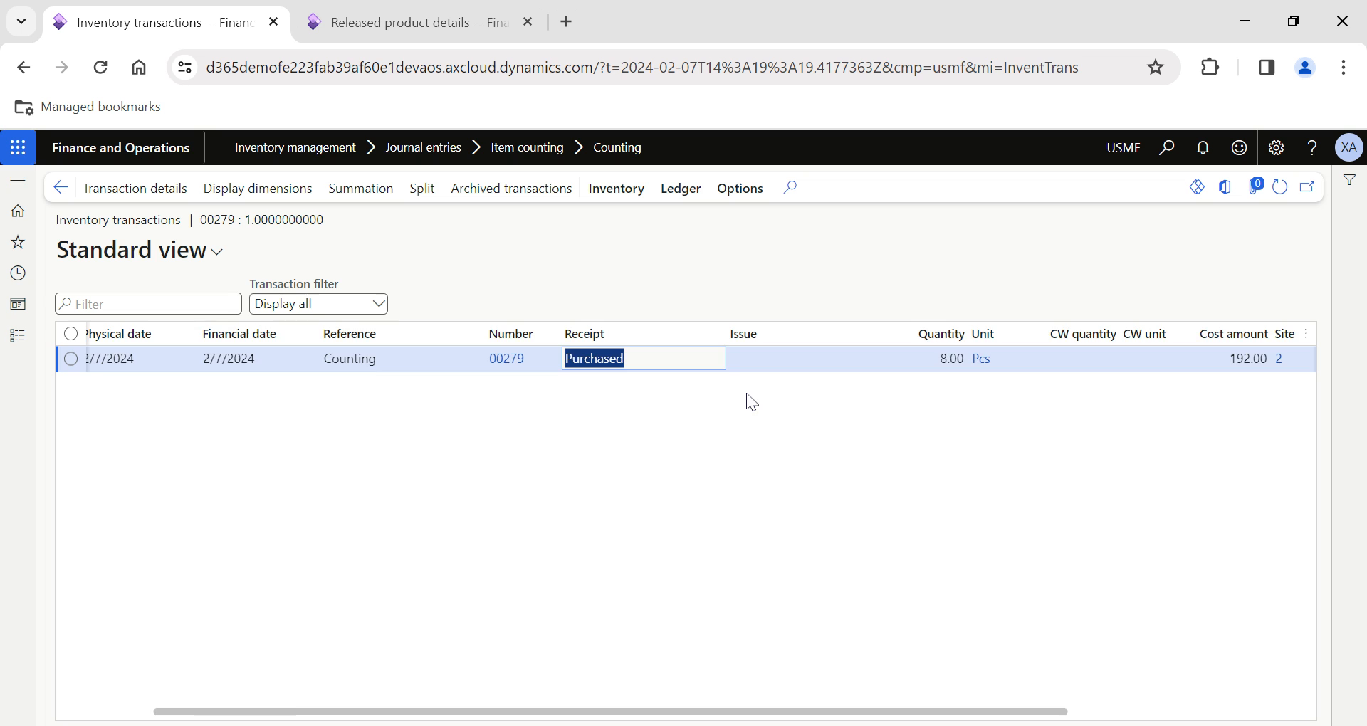
pyautogui.hscroll(3, 755, 400)
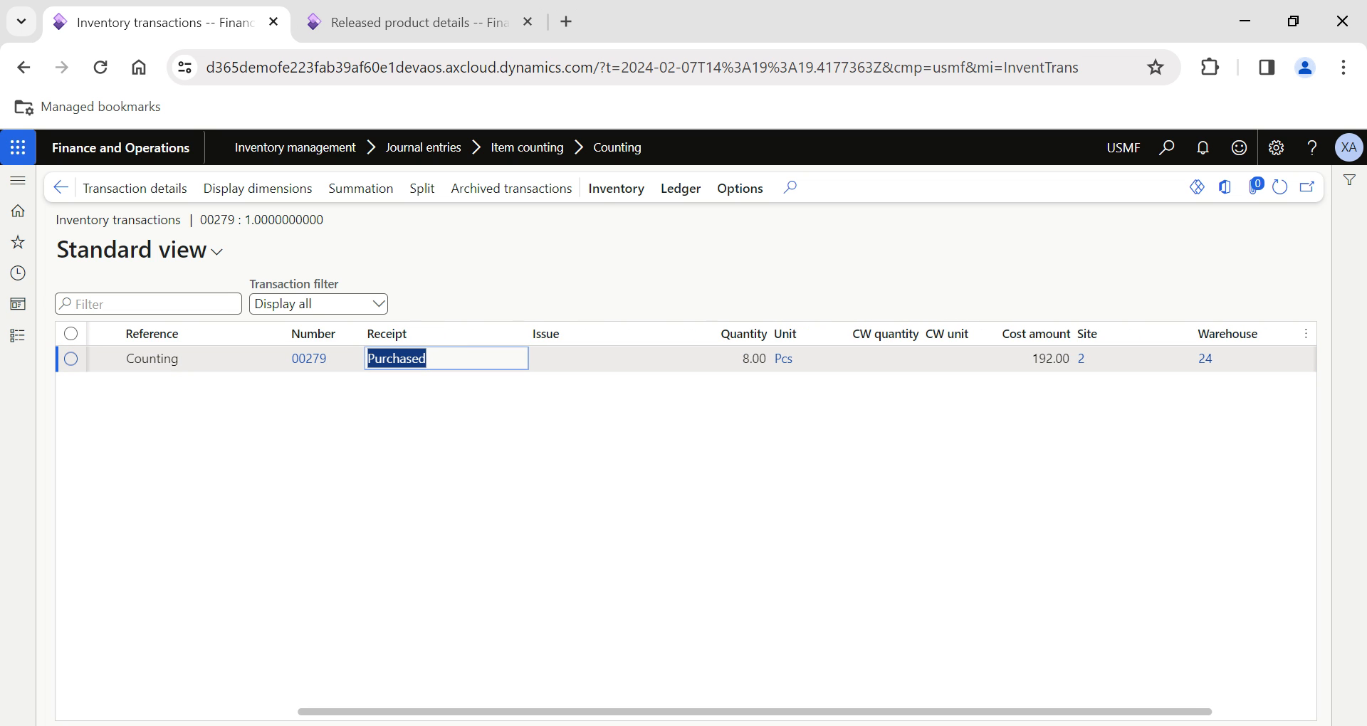
pyautogui.hscroll(-3, 550, 421)
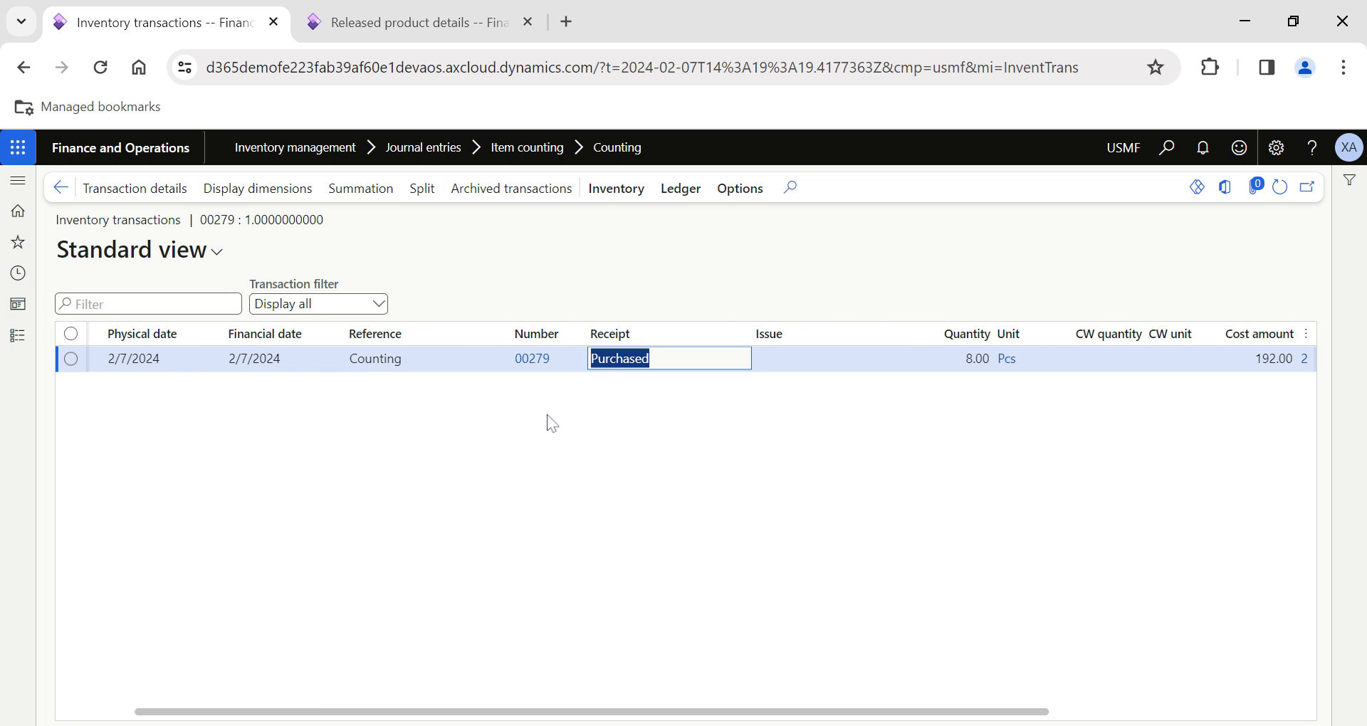
pyautogui.click(60, 187)
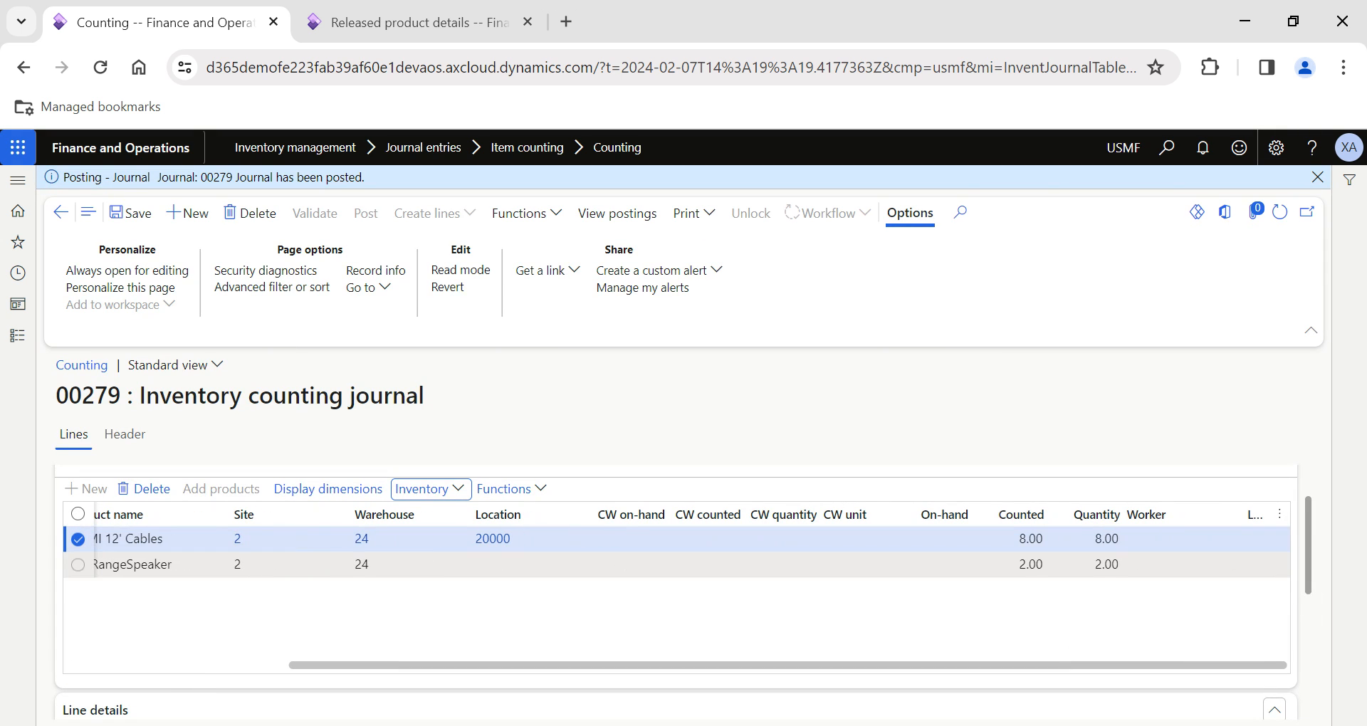
# Review the receipt status of the D0001 line's inventory transaction and return to the journal lines
pyautogui.click(1085, 564)
pyautogui.click(422, 489)
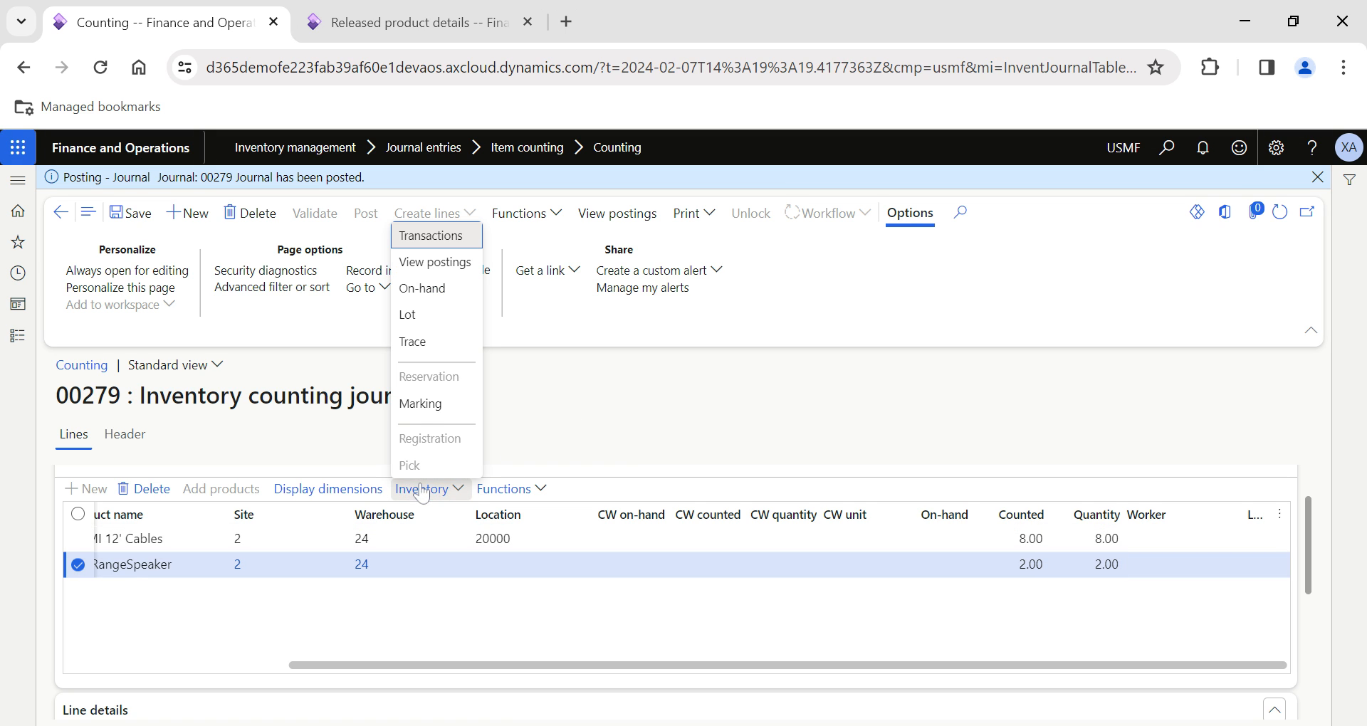
pyautogui.click(408, 243)
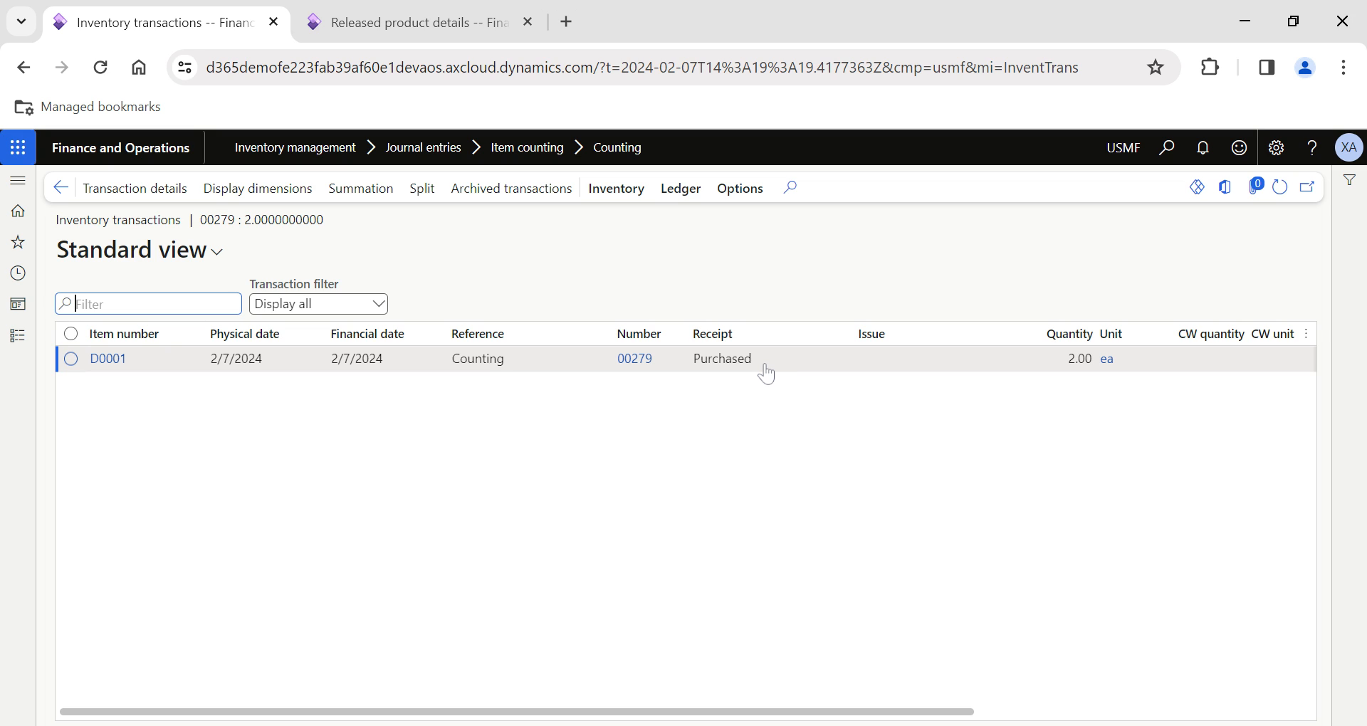
pyautogui.click(766, 373)
pyautogui.moveTo(765, 373); pyautogui.dragTo(689, 376)
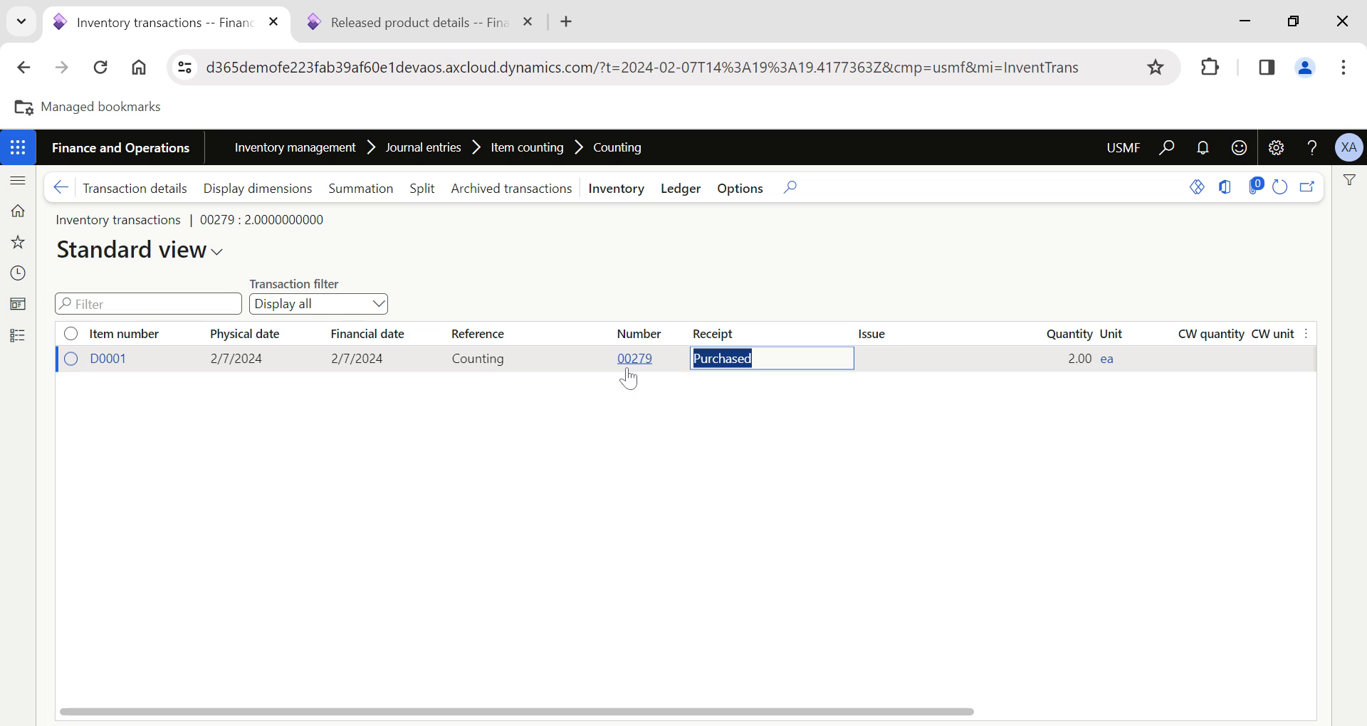
pyautogui.click(61, 190)
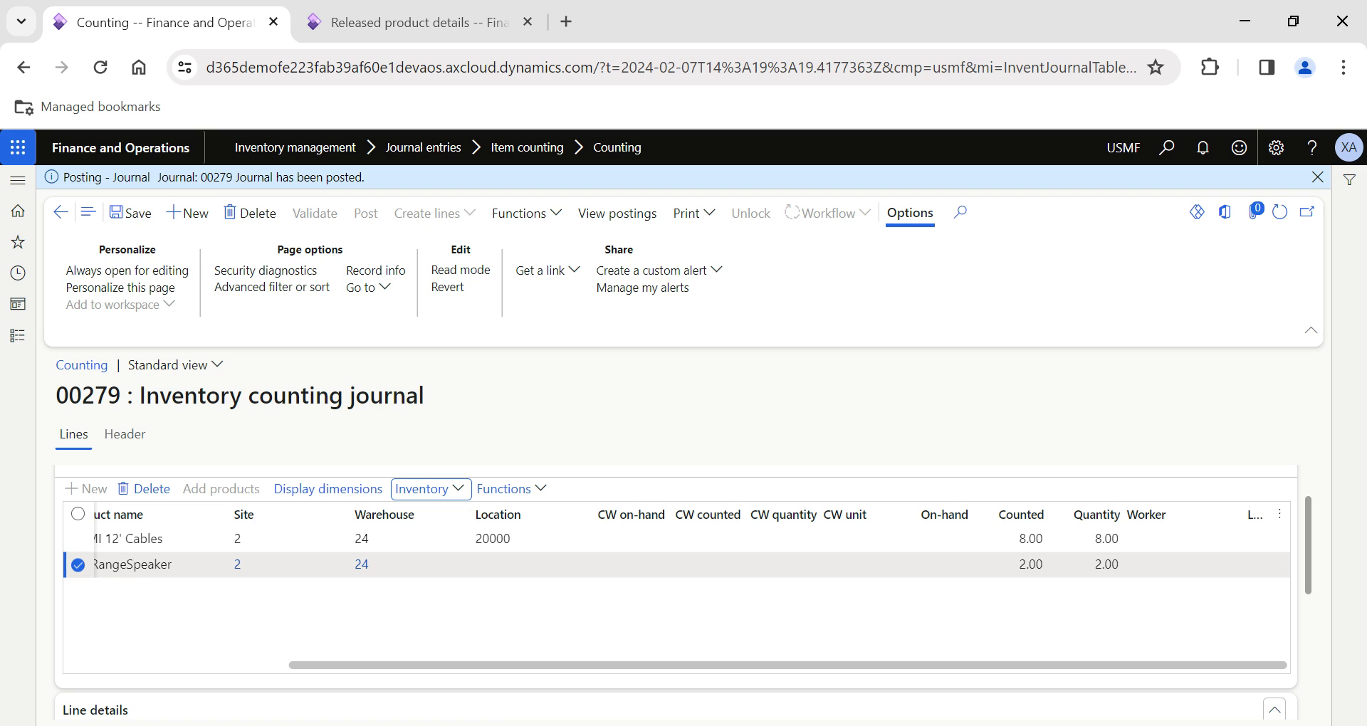
# Review the on-hand quantities of the A0002 line at site 2, warehouse 24, including physical inventory, and close the on-hand view
pyautogui.click(705, 539)
pyautogui.hscroll(-4, 705, 565)
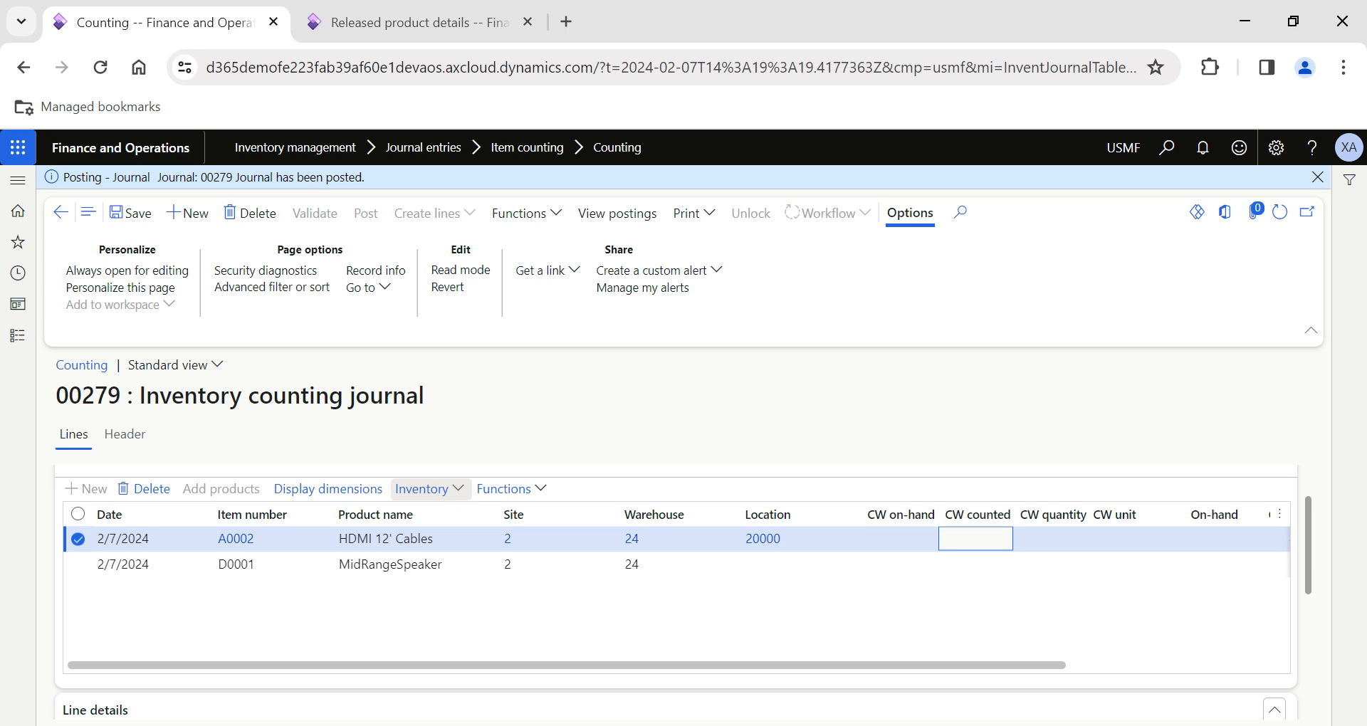
pyautogui.click(458, 498)
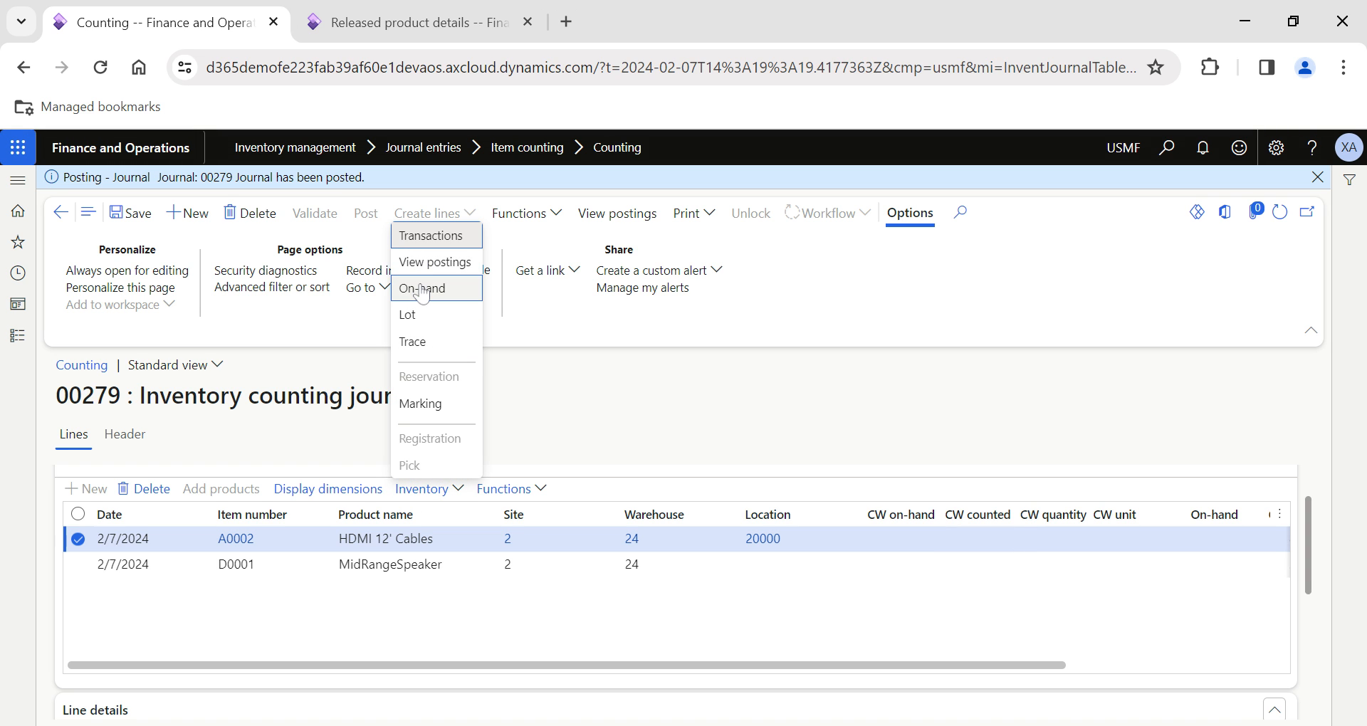
pyautogui.click(422, 288)
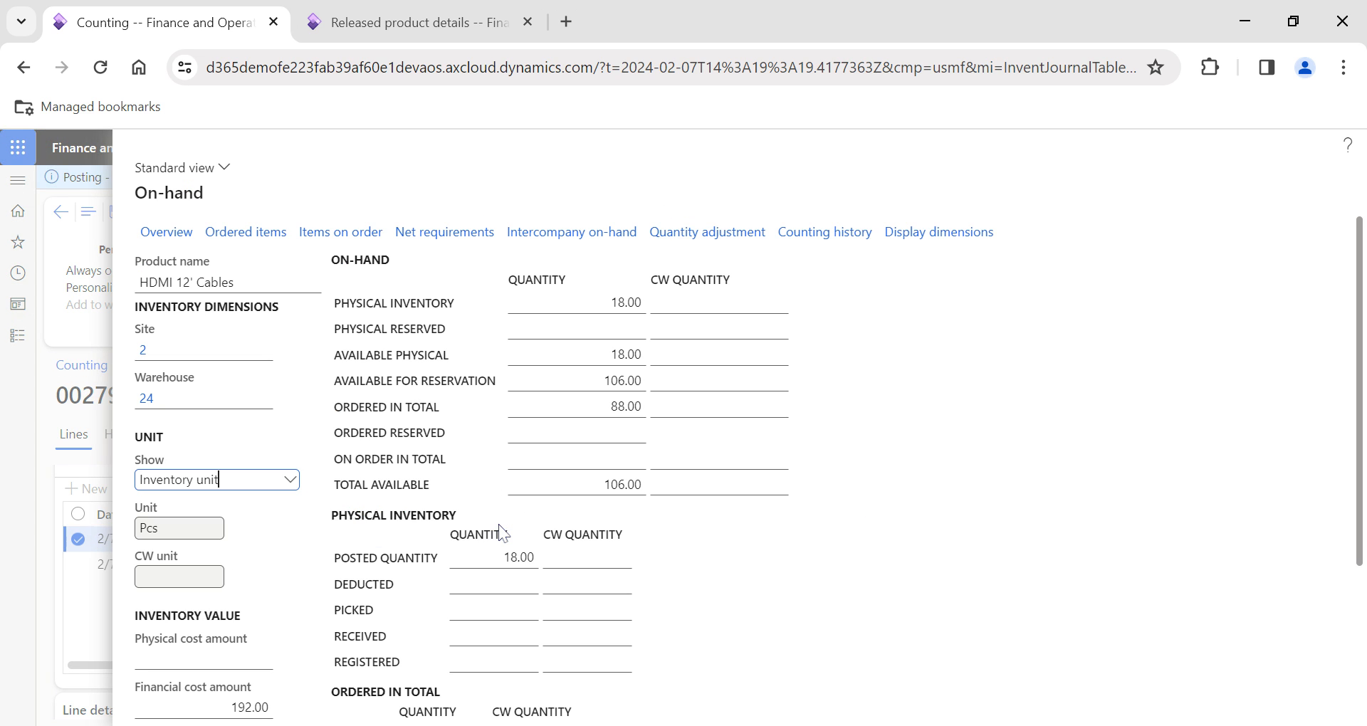
pyautogui.scroll(-2, 636, 406)
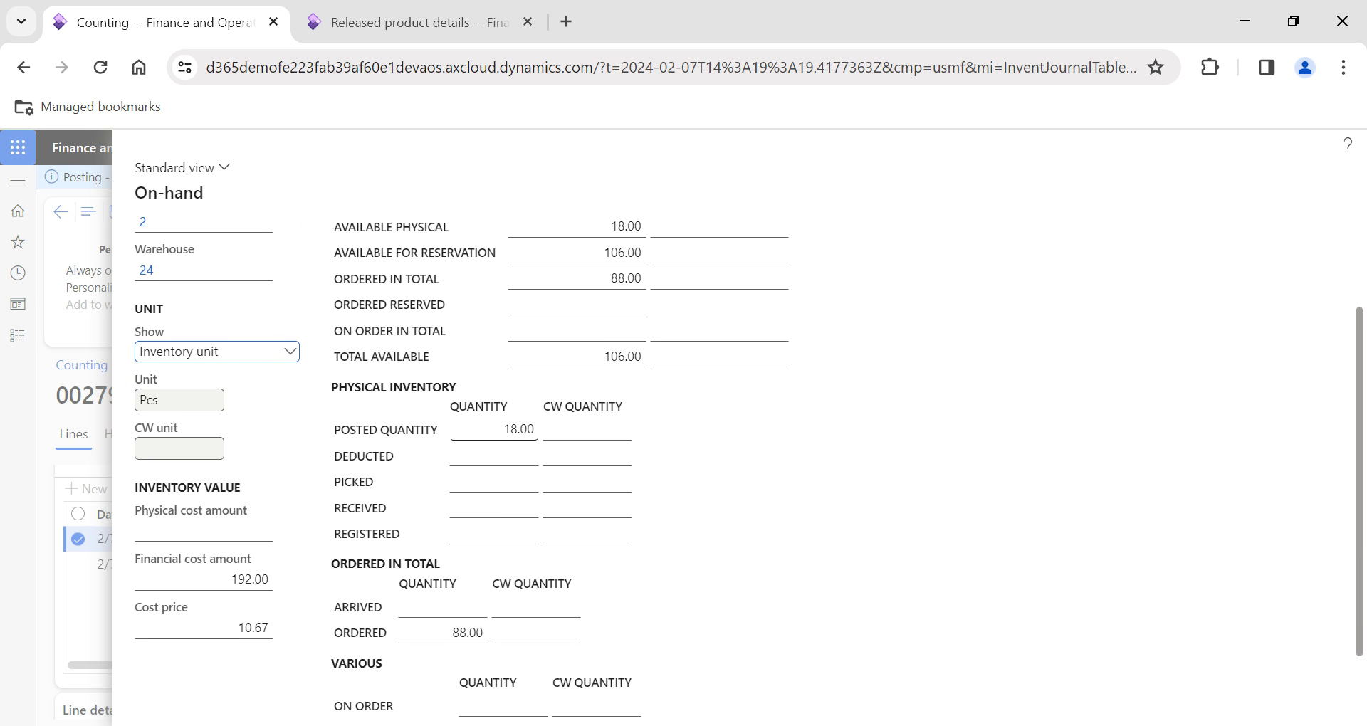
pyautogui.scroll(2, 496, 329)
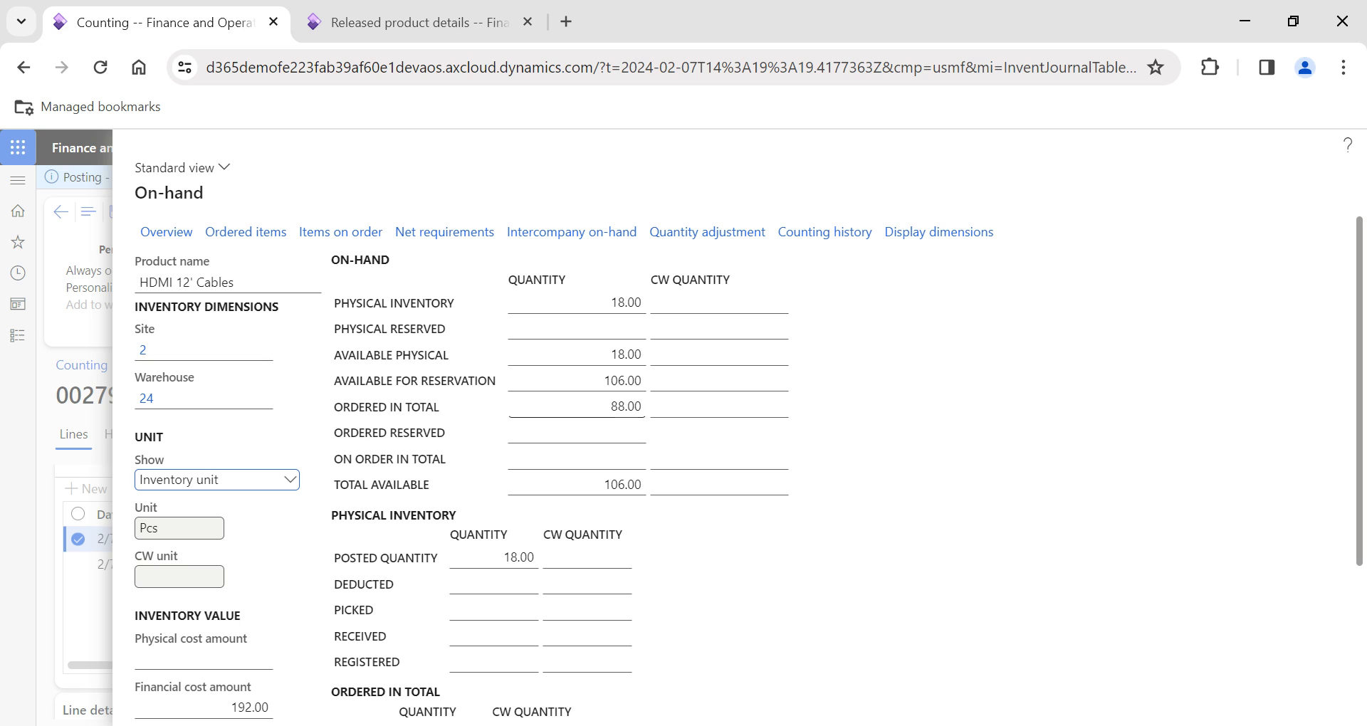
pyautogui.click(590, 305)
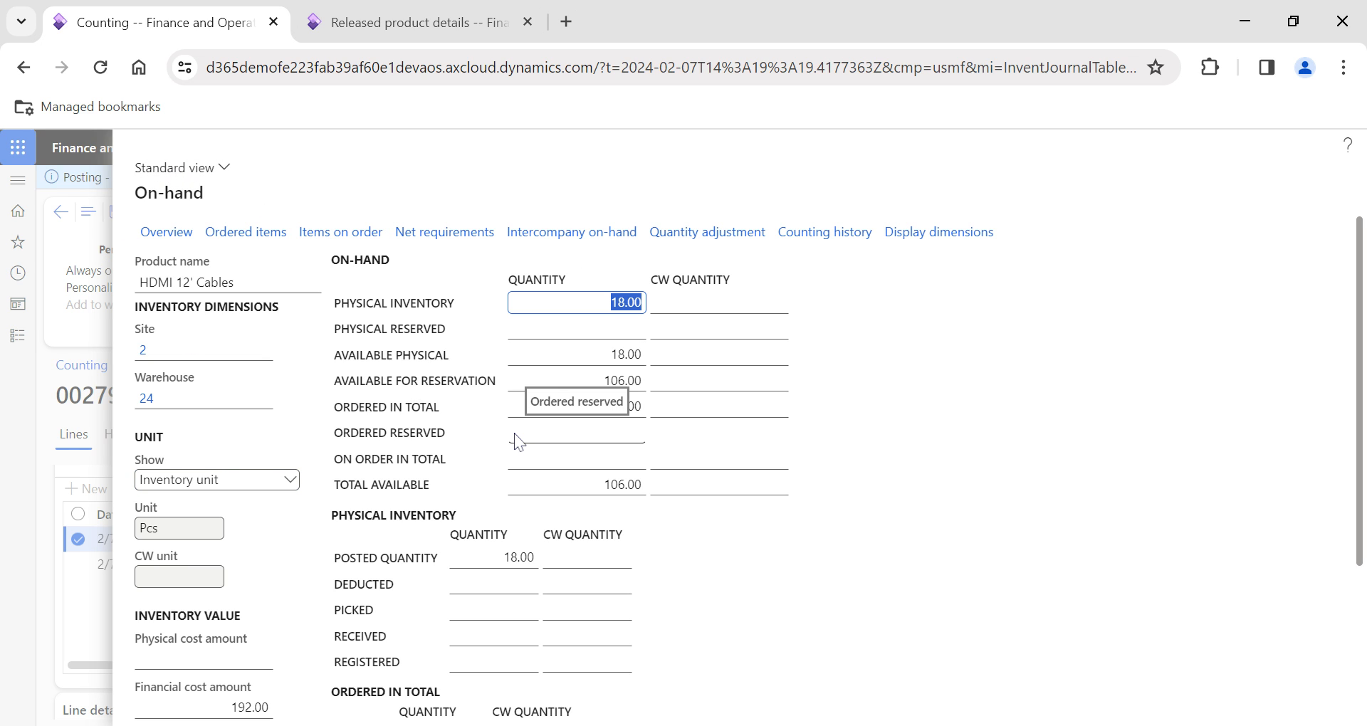
pyautogui.scroll(-3, 399, 479)
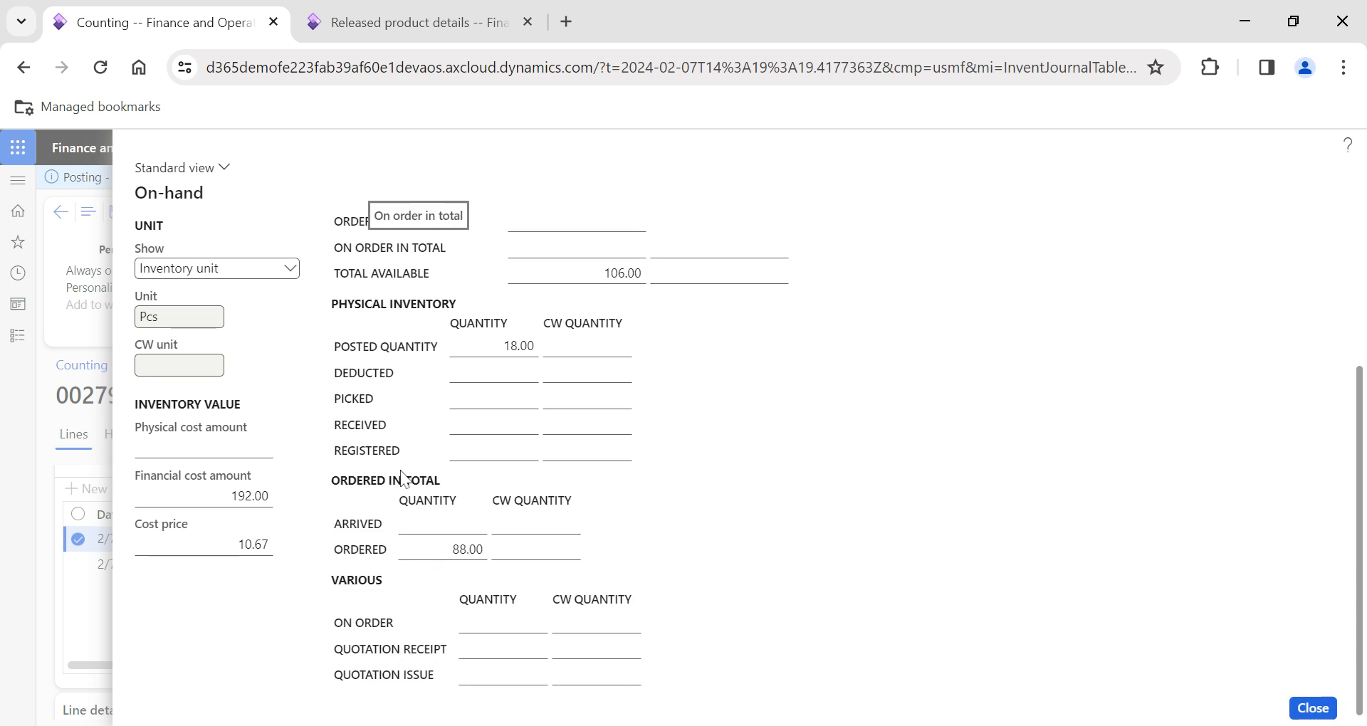
pyautogui.click(1314, 708)
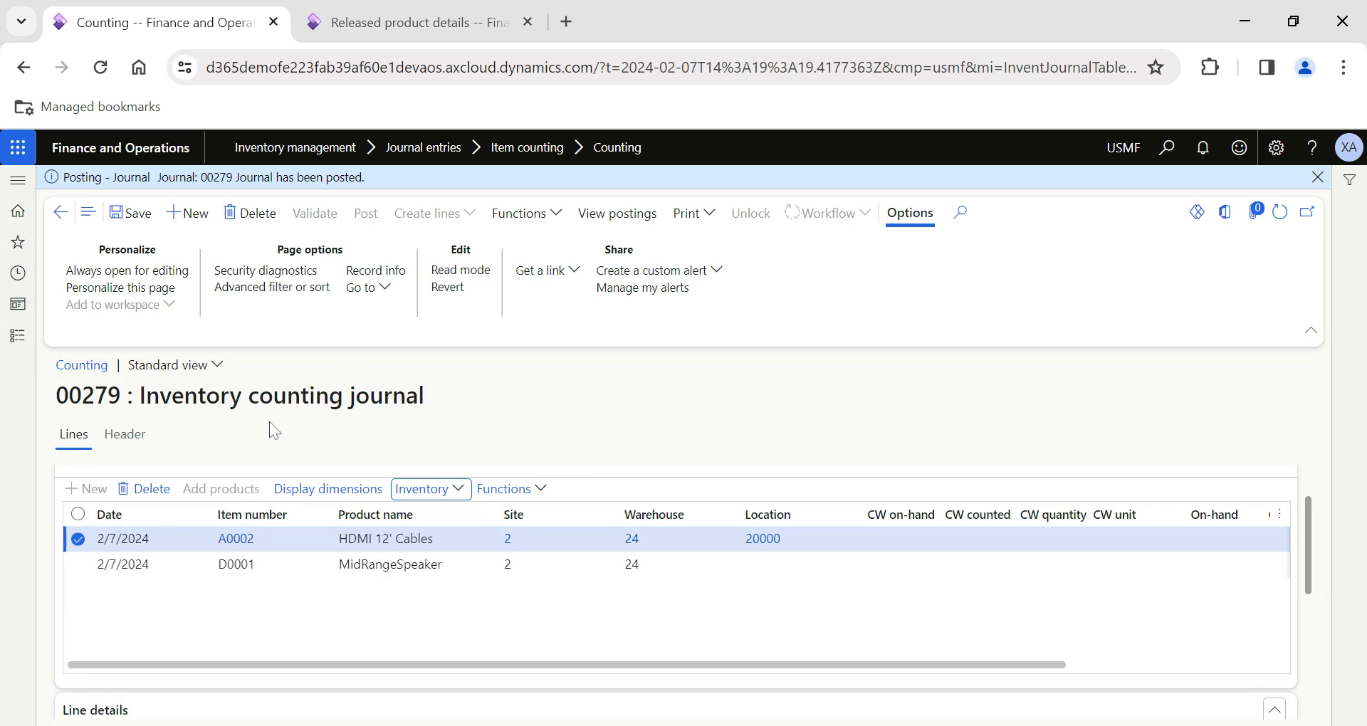
# Look over the counted quantities on the journal 00279 lines and return to the dashboard
pyautogui.hscroll(5, 733, 559)
pyautogui.scroll(1, 736, 561)
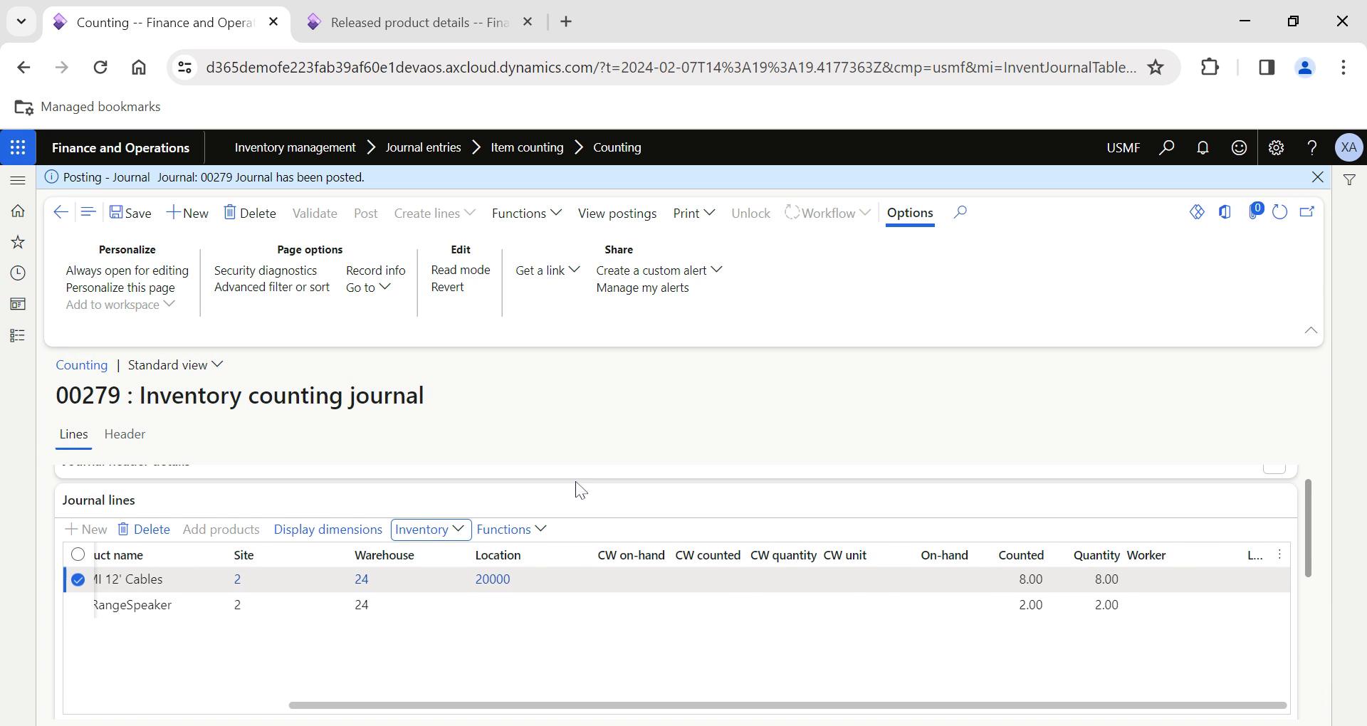
pyautogui.click(63, 151)
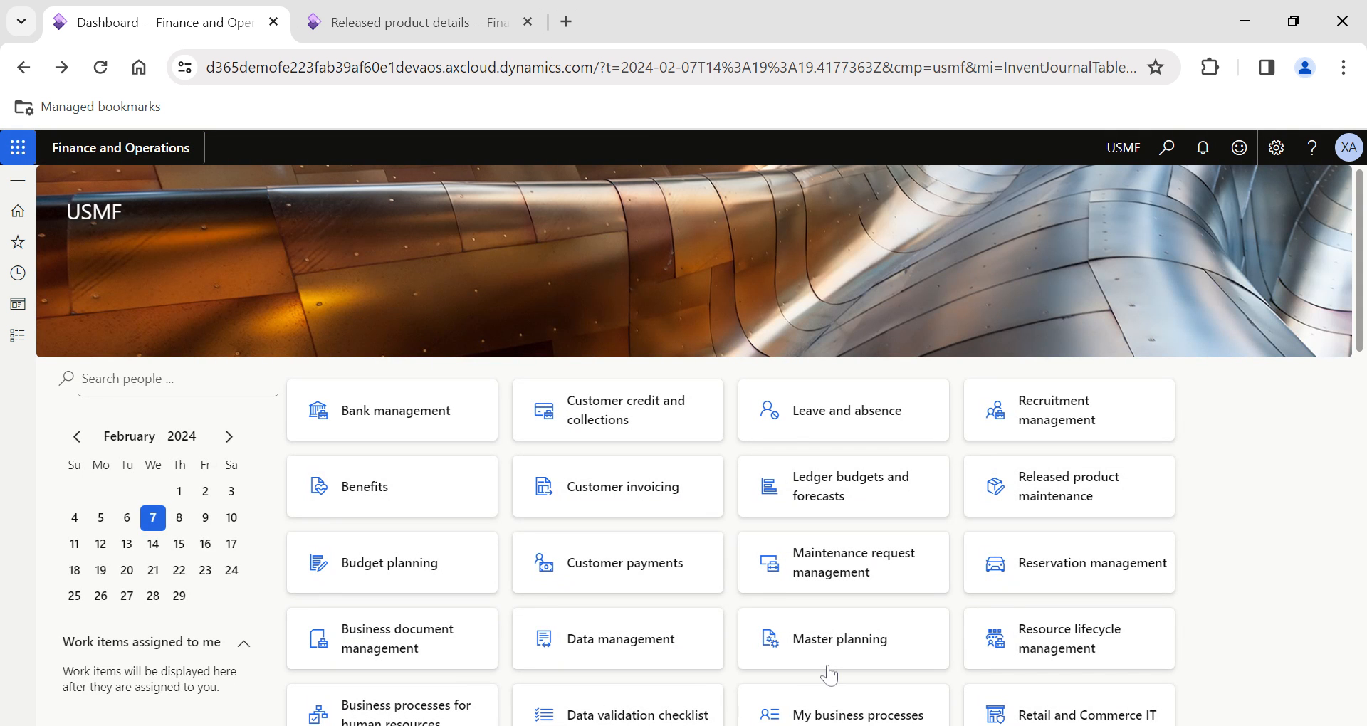